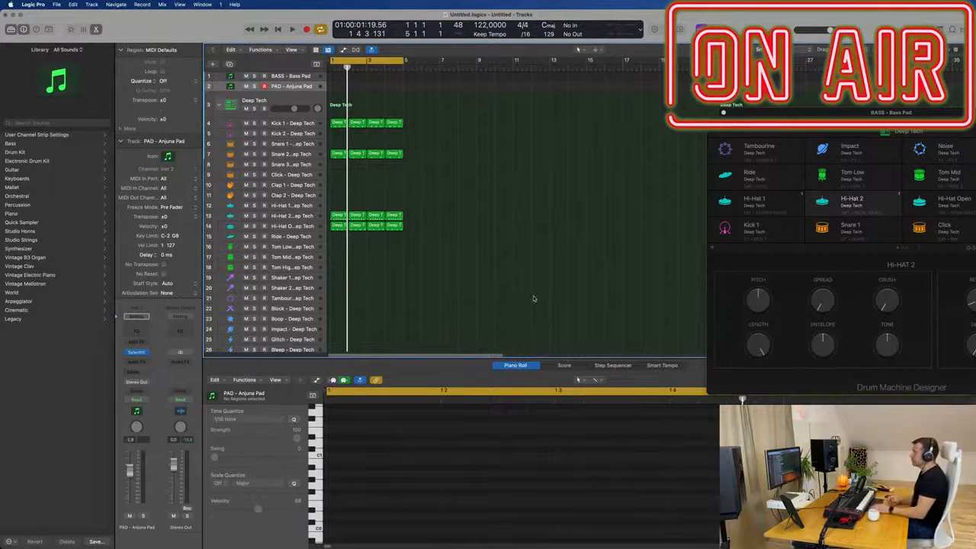
Play the drum loop and enlarge the Bass Pad and Anjuna Pad tracks, leaving Bass Pad selected for playing.
key("space")
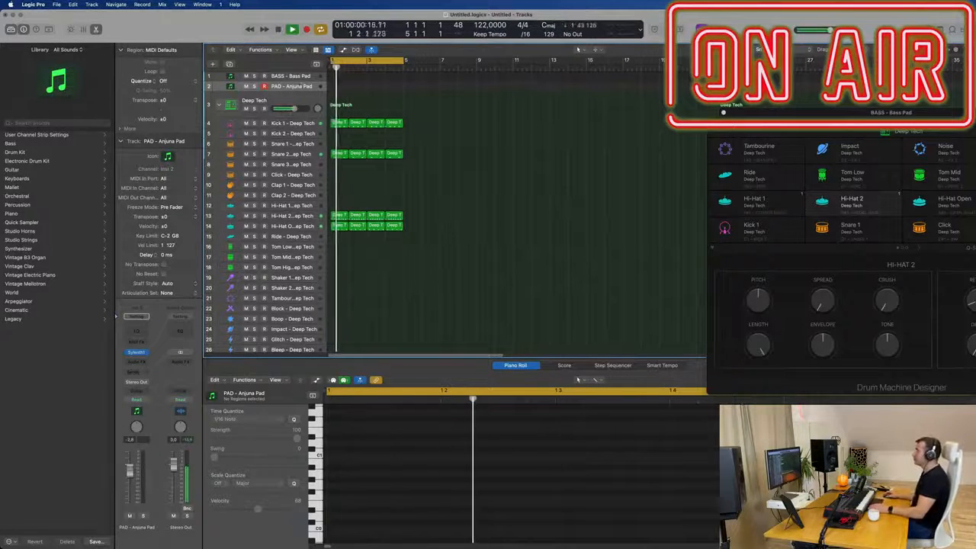
left_click(287, 79)
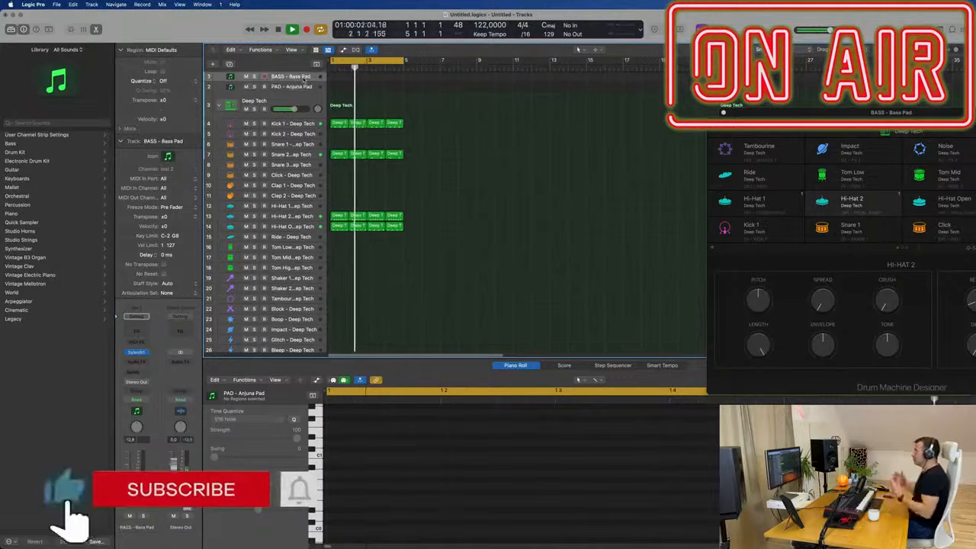
left_click_drag(302, 81, 302, 116)
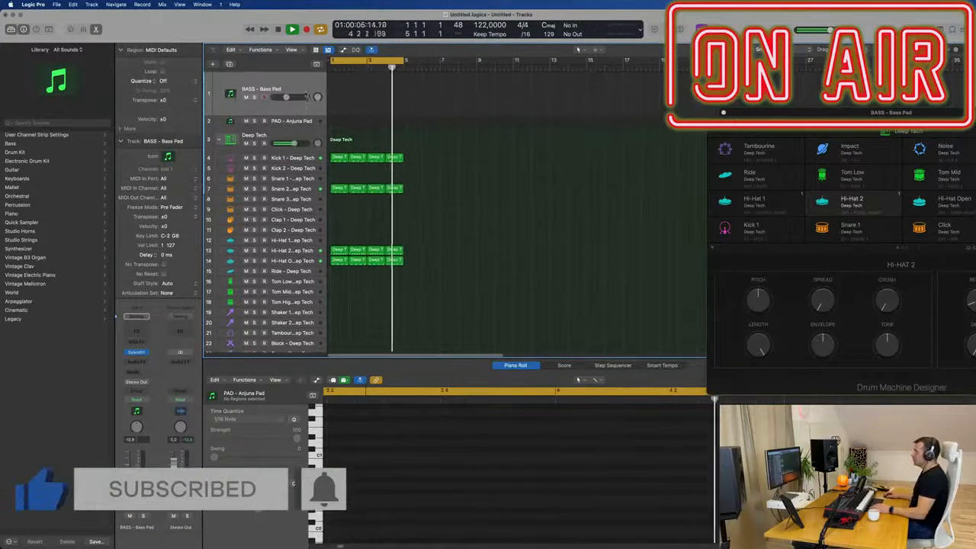
left_click(308, 122)
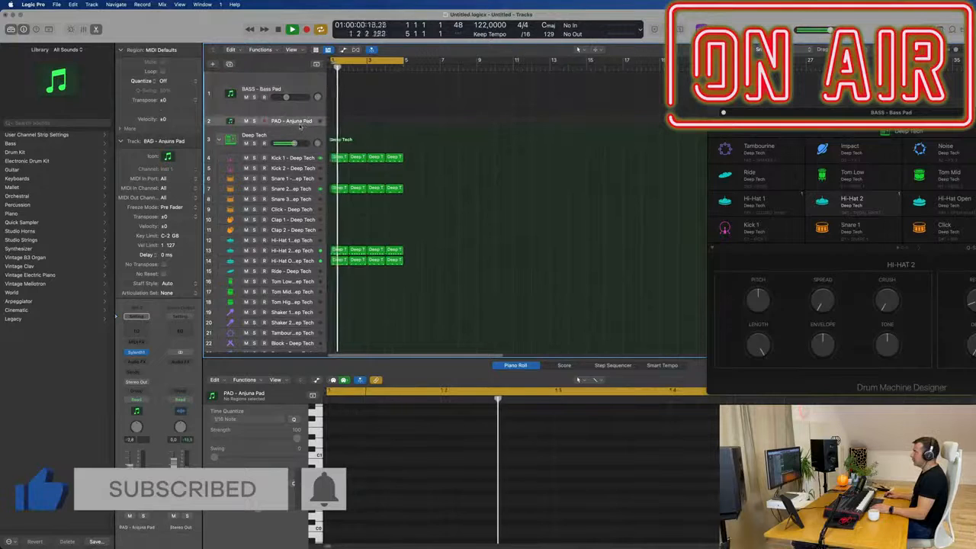
left_click_drag(295, 129, 295, 153)
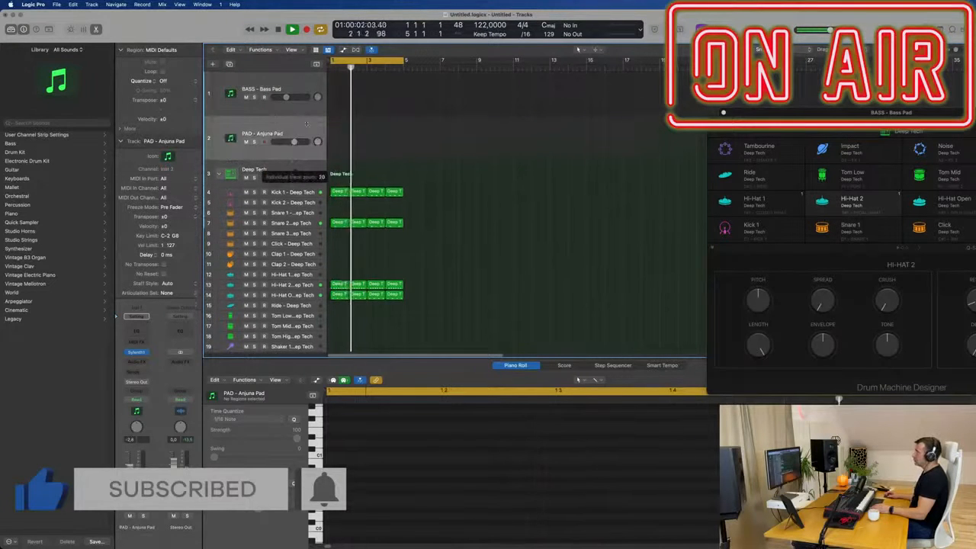
left_click(298, 86)
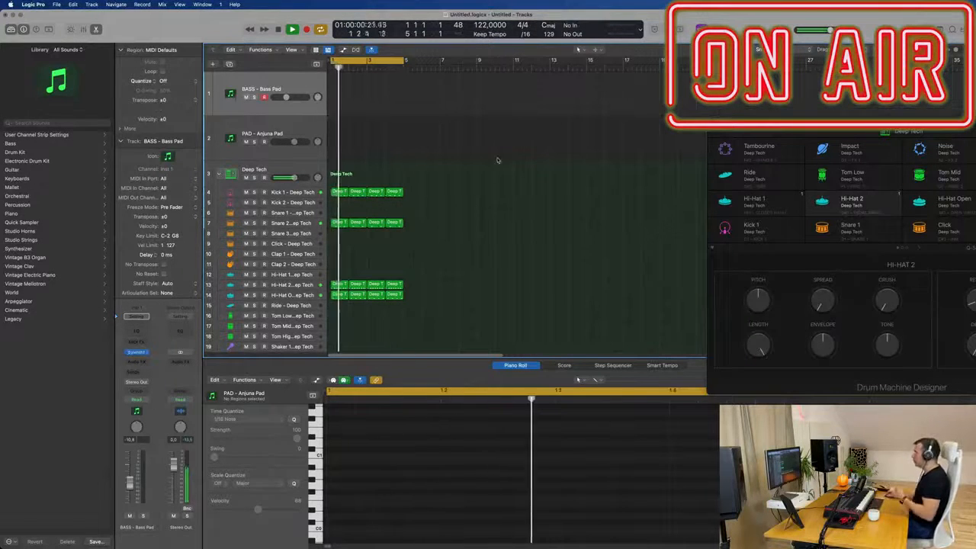
Open the Bass Pad track's Sylenth1 and record a four-bar bass take with the filter control cutoff at 3.474.
left_click(136, 353)
left_click_drag(919, 115, 705, 115)
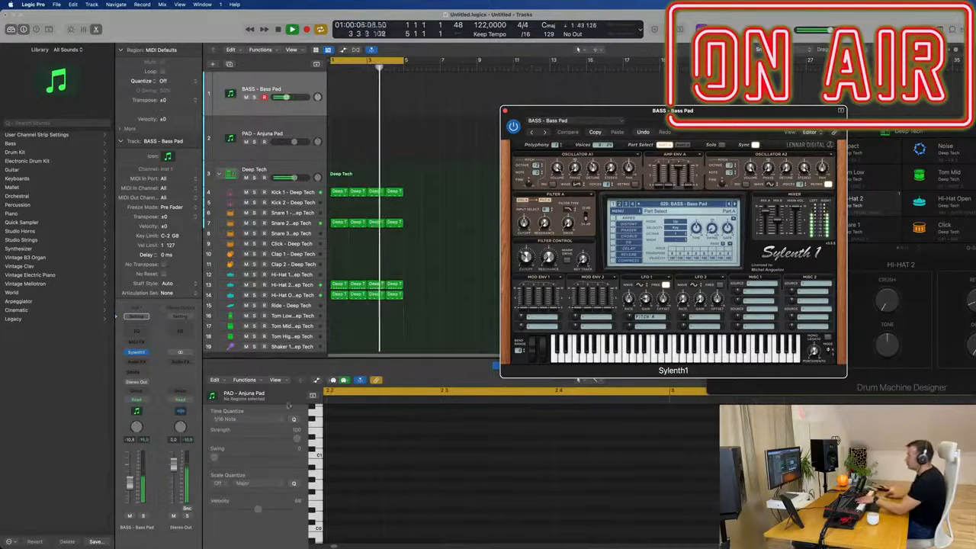
left_click(867, 398)
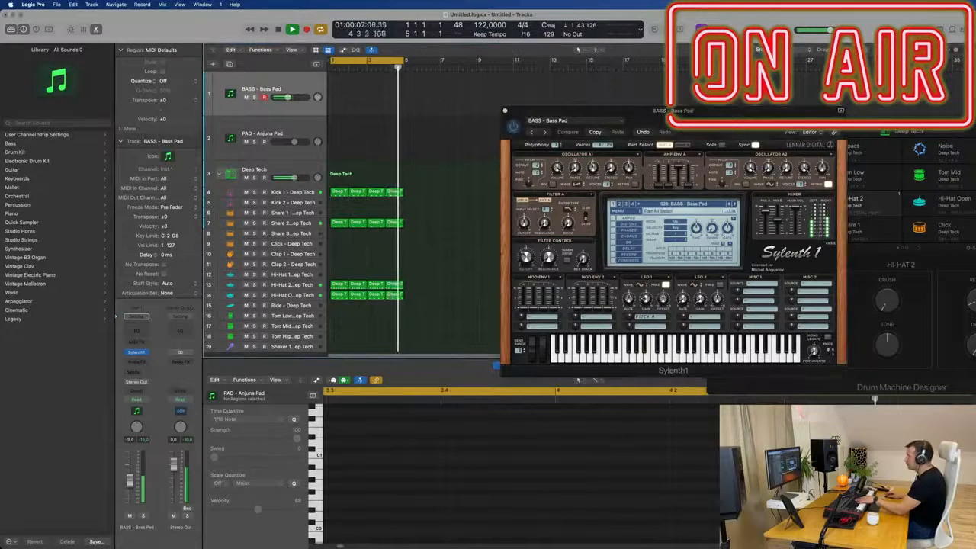
left_click(526, 257)
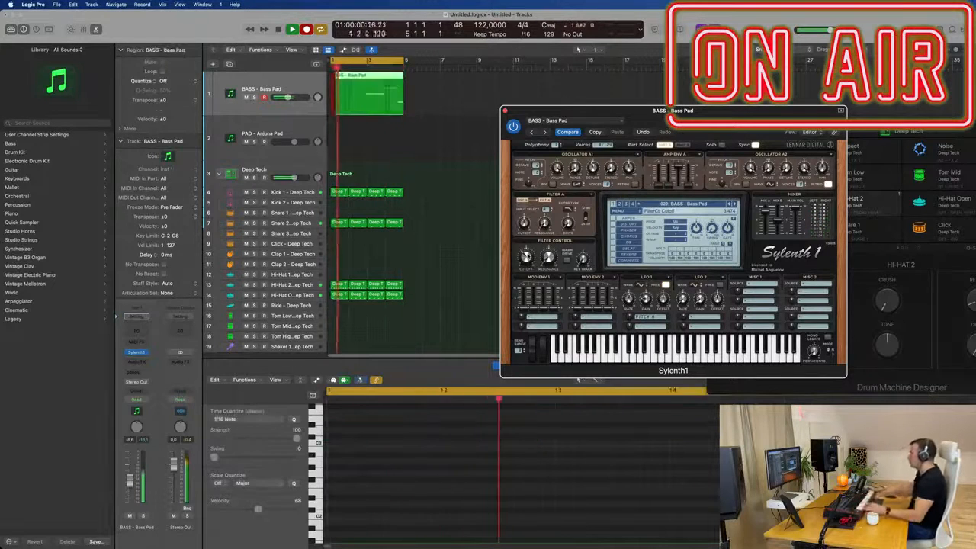
Open the recorded Bass Pad region in the Piano Roll and play the loop.
left_click(439, 124)
key("x")
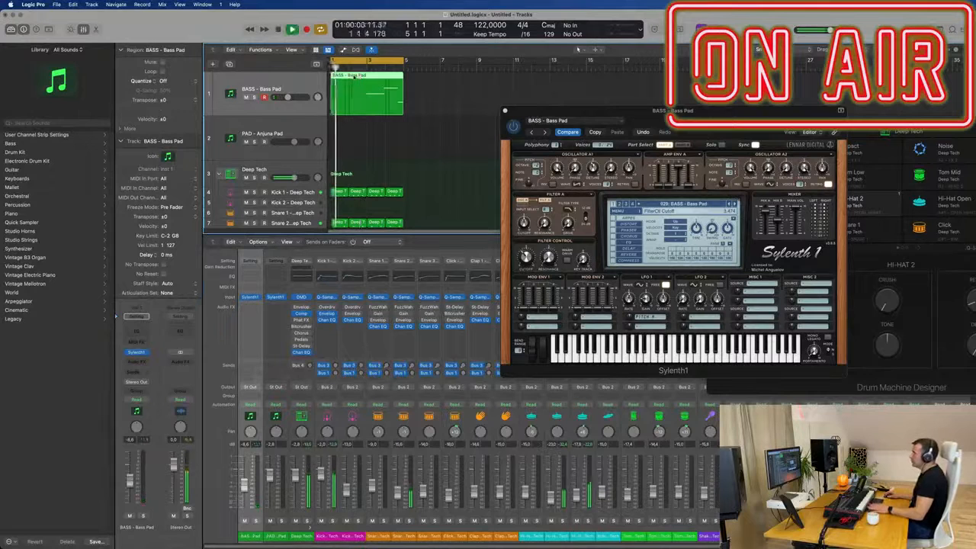
double_click(353, 77)
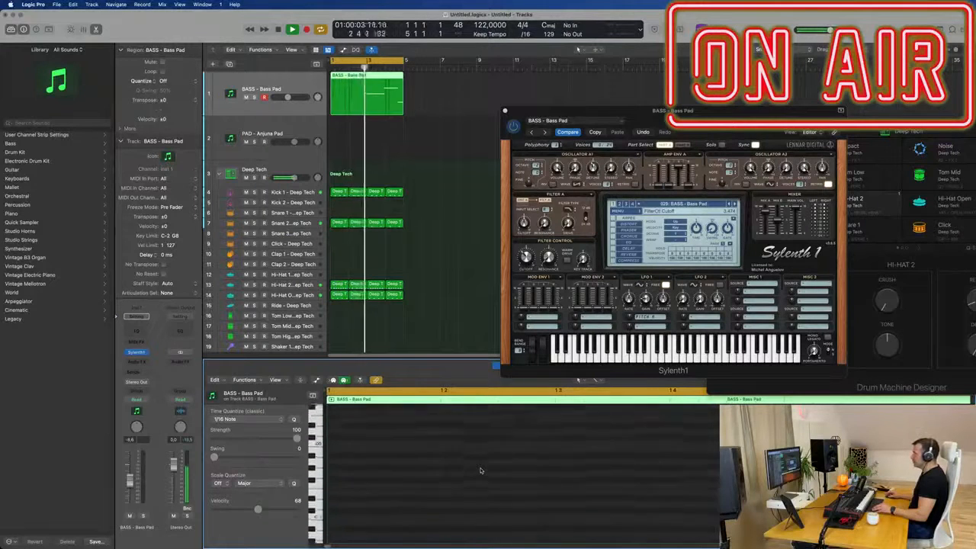
left_click(492, 142)
left_click(378, 89)
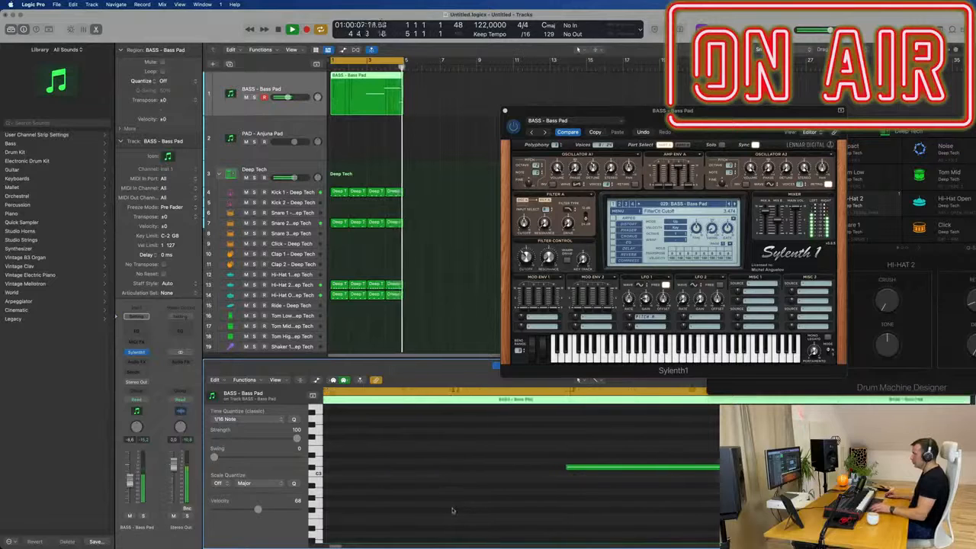
key("space")
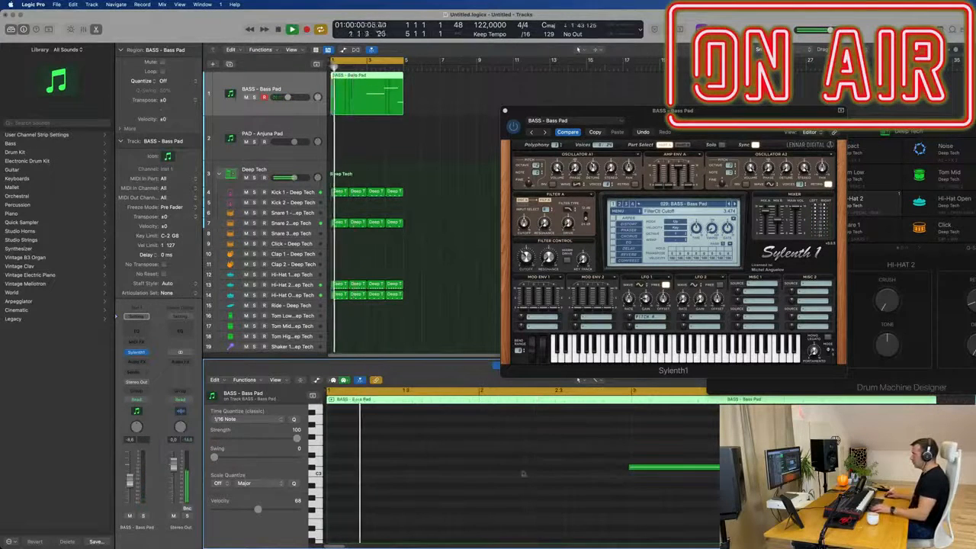
Move the long bass note to bar 1 at a lower pitch, extend it to bar 3, and delete the take.
left_click_drag(683, 467, 387, 499)
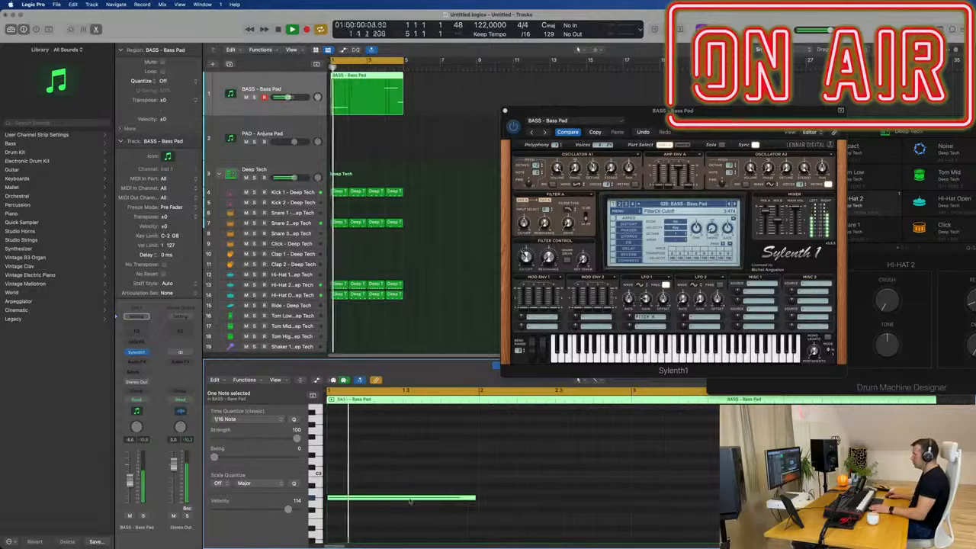
left_click_drag(476, 499, 630, 501)
left_click(649, 492)
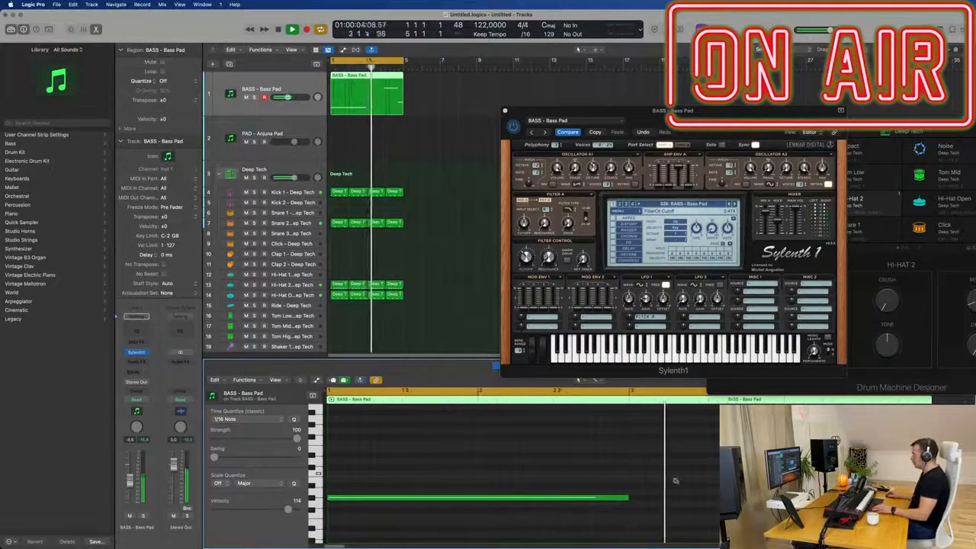
scroll(676, 481, "left", 3)
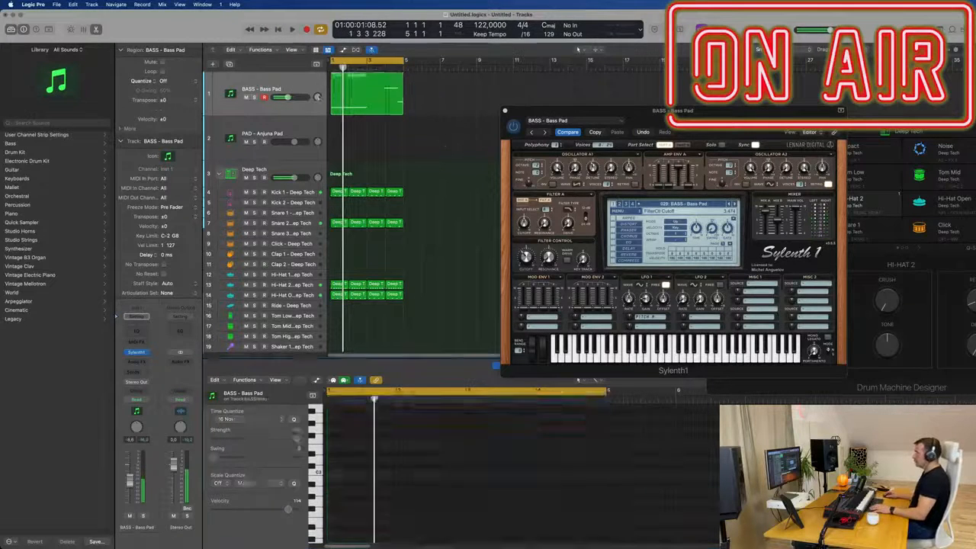
key("Delete")
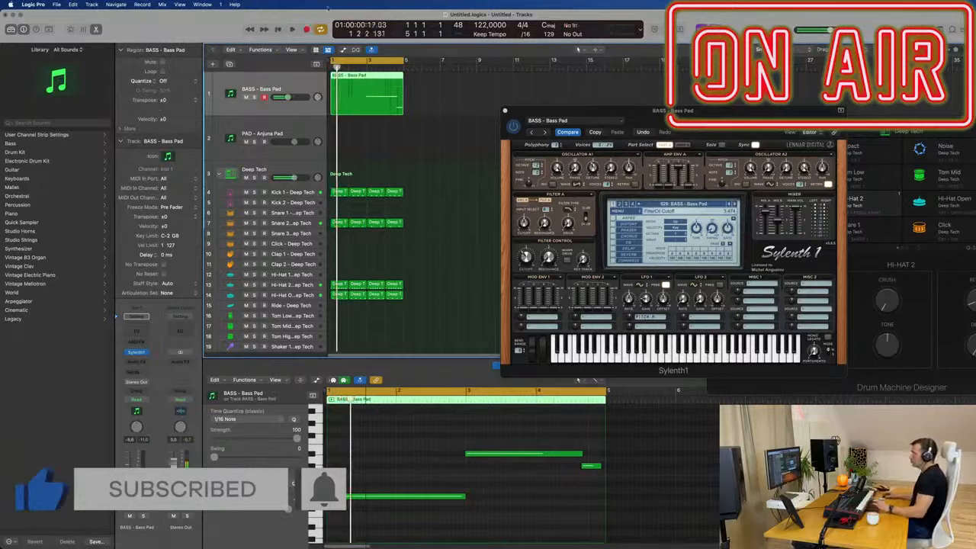
Quantize all notes of the Bass Pad region to 1/16 notes and play the loop.
left_click(436, 478)
key("super+a")
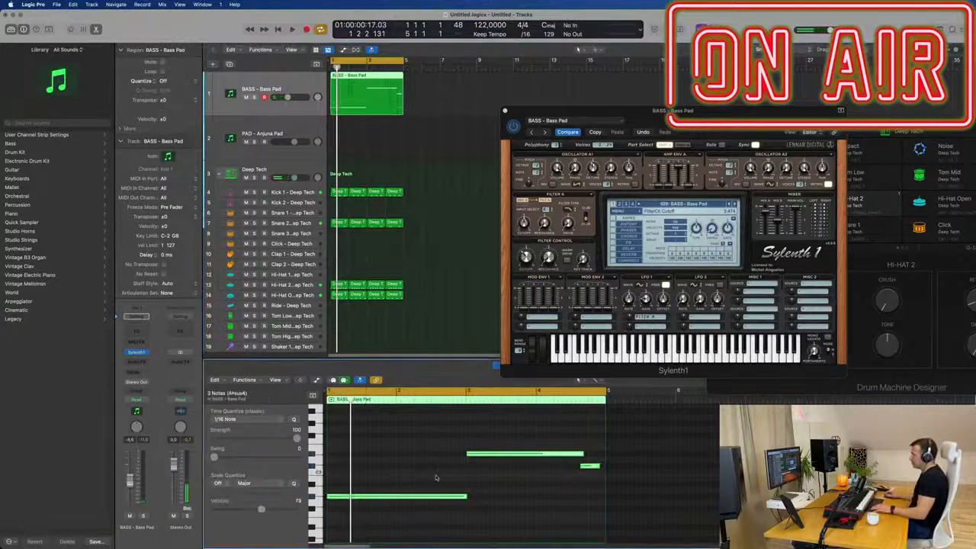
key("space")
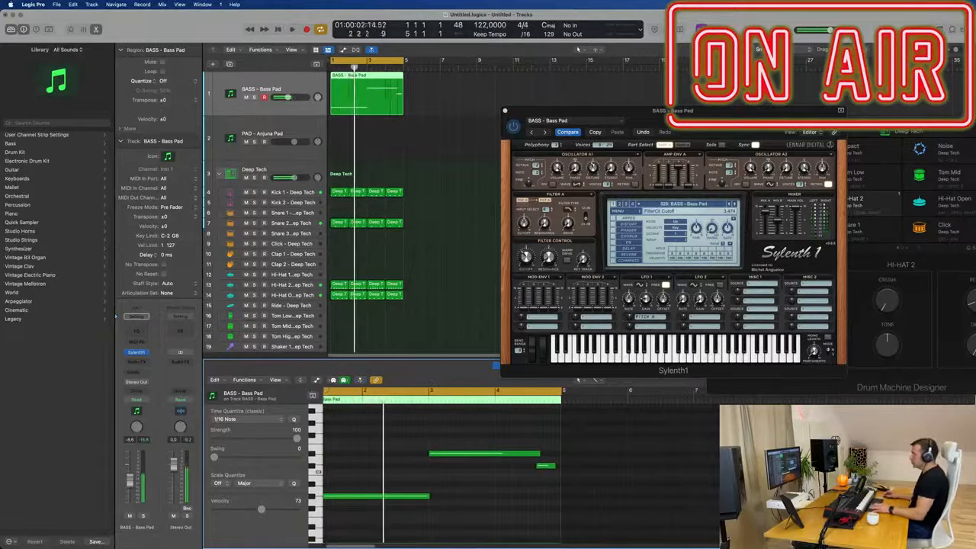
Show the region automation lane in the Piano Roll, check the #11 LSB data, and display Ch. 1: Pitch Bend.
left_click(317, 381)
scroll(430, 499, "down", 3)
left_click(279, 507)
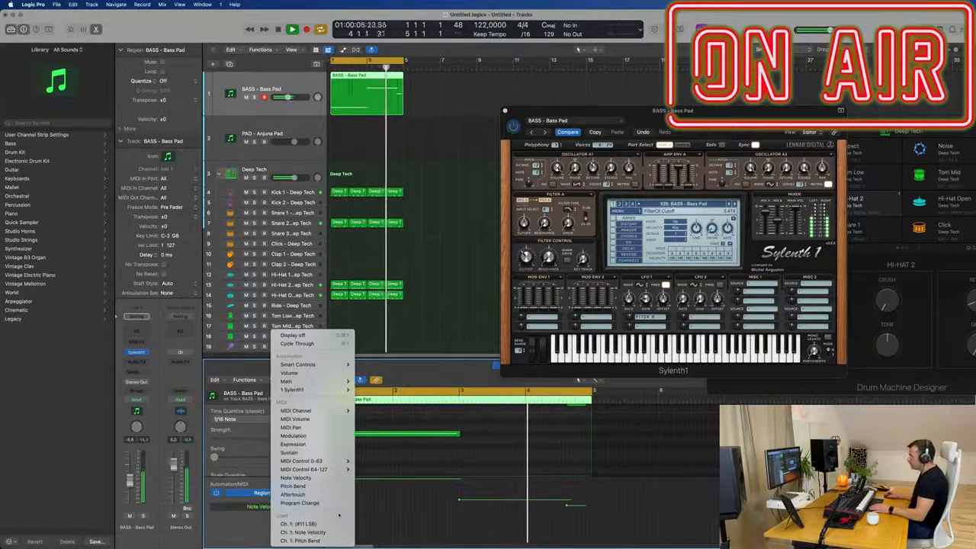
left_click(302, 524)
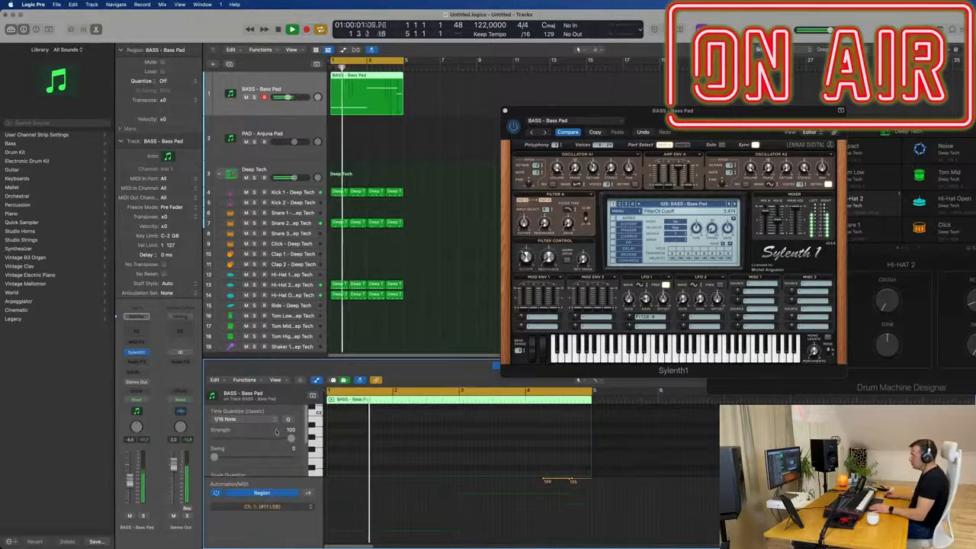
left_click(280, 506)
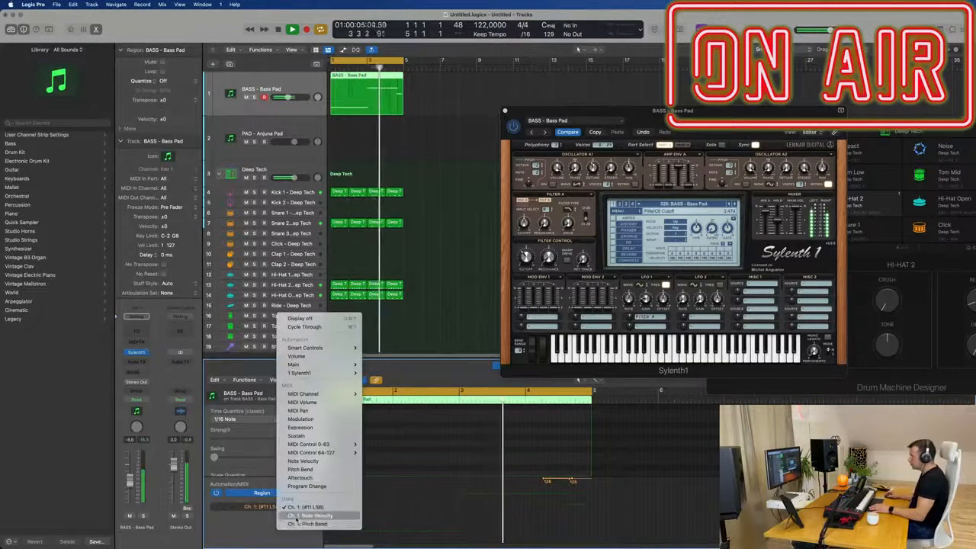
left_click(308, 524)
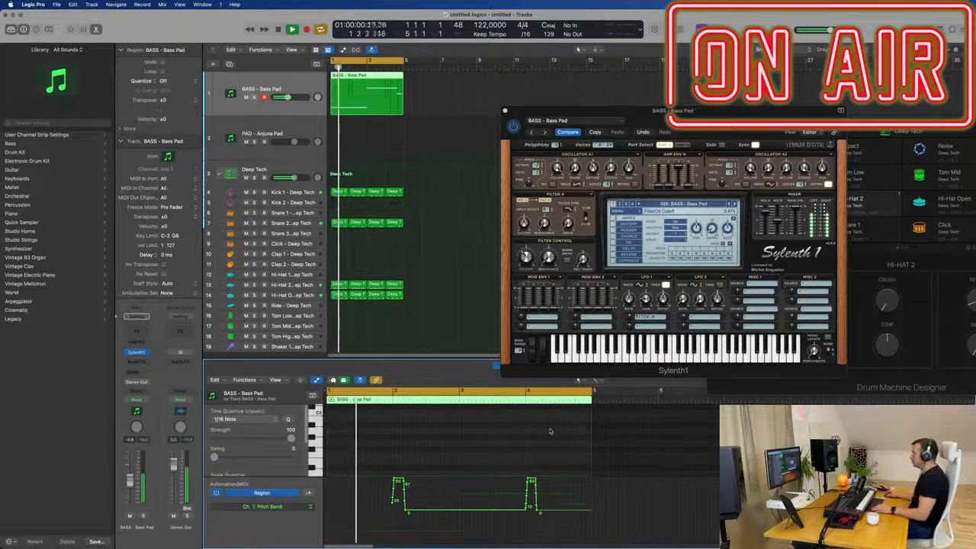
Lengthen the bass note starting at bar 3 slightly and shift the short last note to the end of the region.
scroll(560, 438, "down", 2)
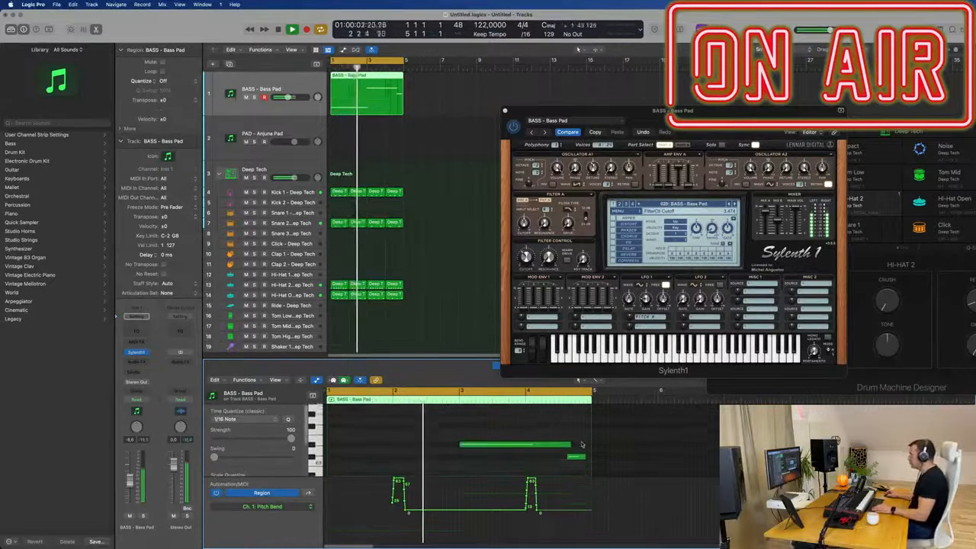
left_click_drag(580, 450, 573, 437)
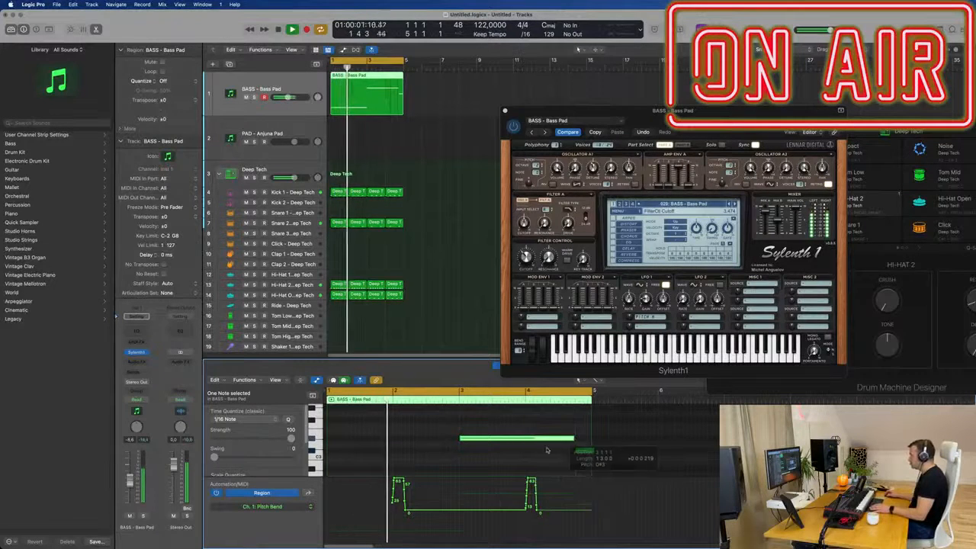
left_click(580, 451)
scroll(442, 440, "up", 2)
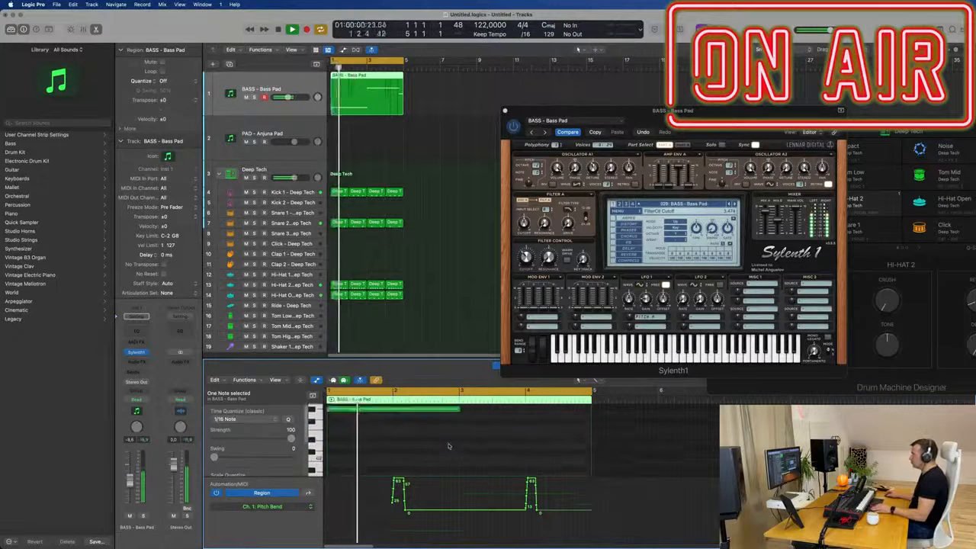
Move the Sylenth1 window over the arrangement and audition the Bass Pad track in the loop.
left_click_drag(697, 116, 585, 129)
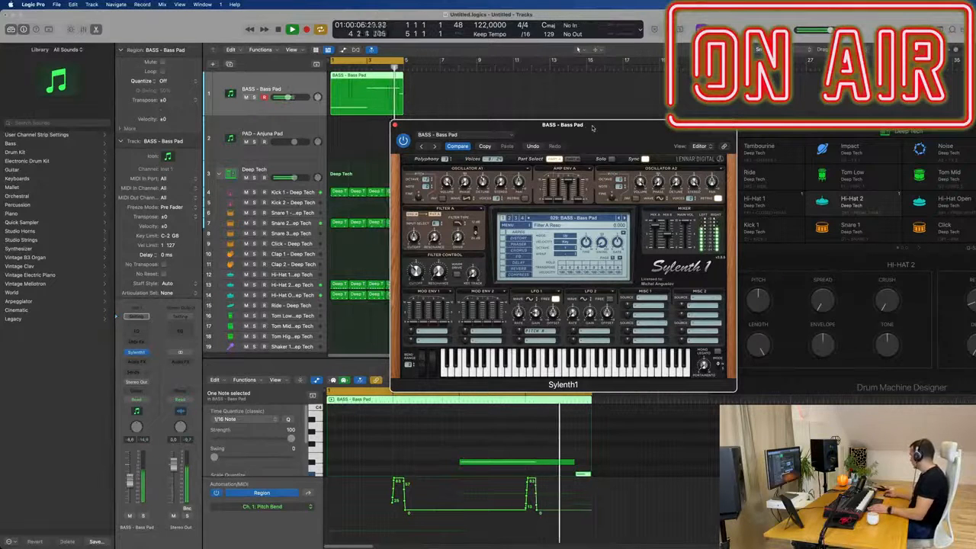
left_click_drag(607, 130, 730, 105)
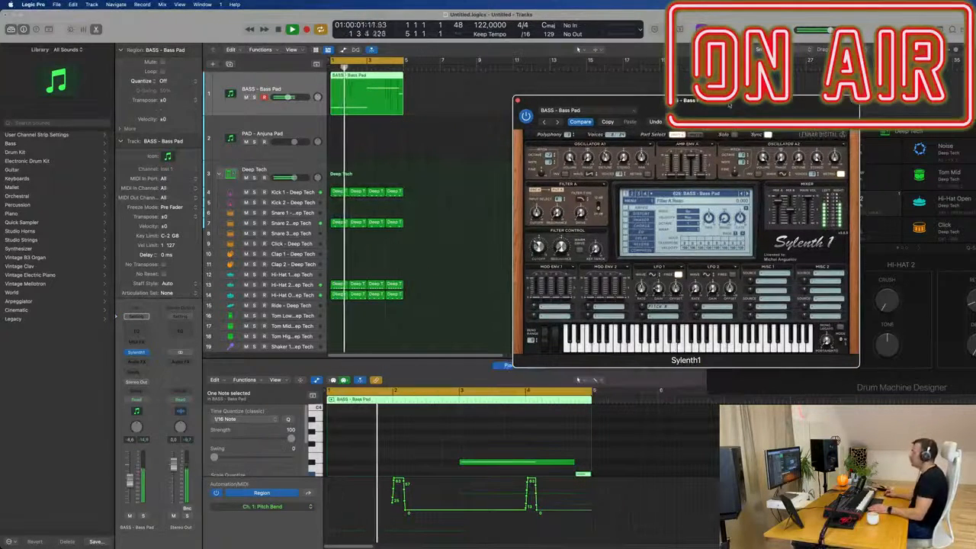
left_click(305, 82)
key("space")
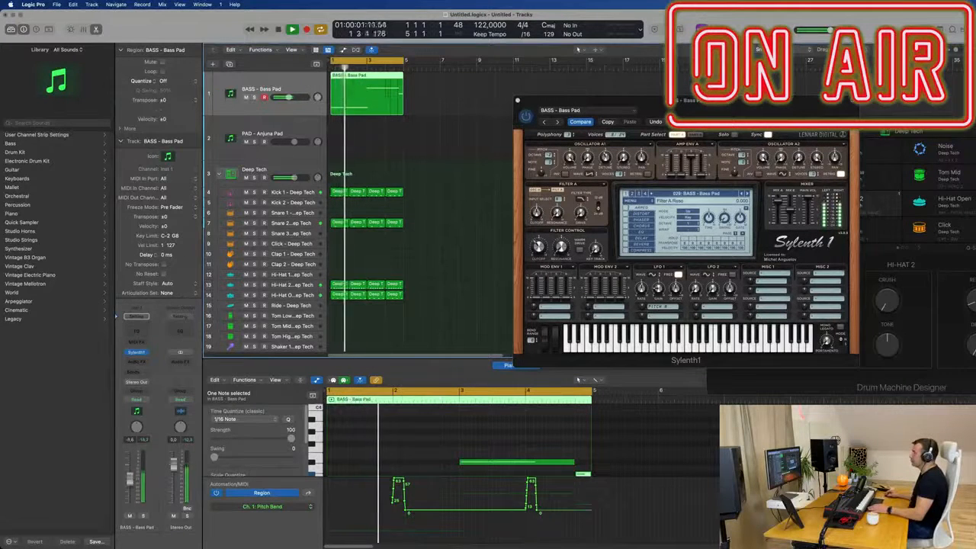
left_click_drag(753, 100, 605, 132)
key("space")
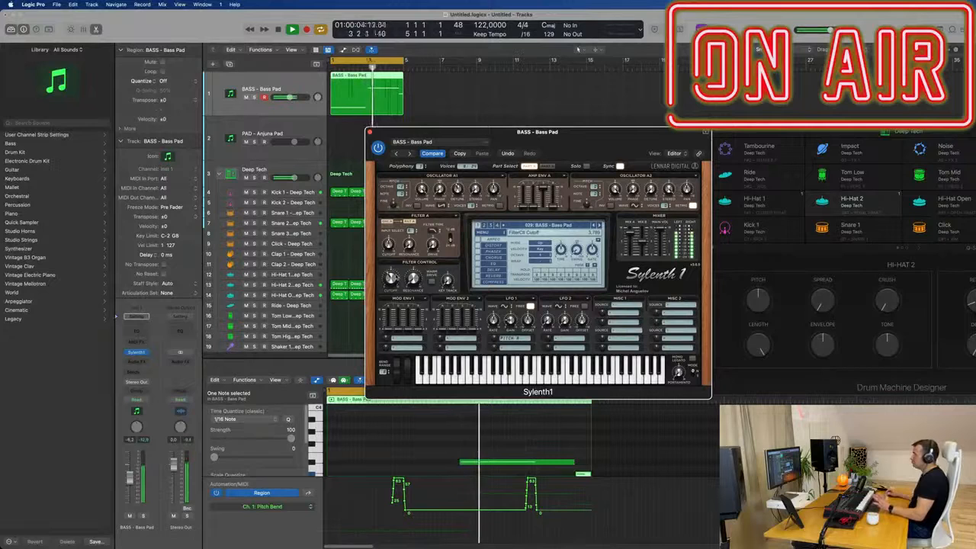
Route Sylenth1's LFO 1 to Cutoff A and B, choosing its waveform and adjusting its rate.
left_click(503, 340)
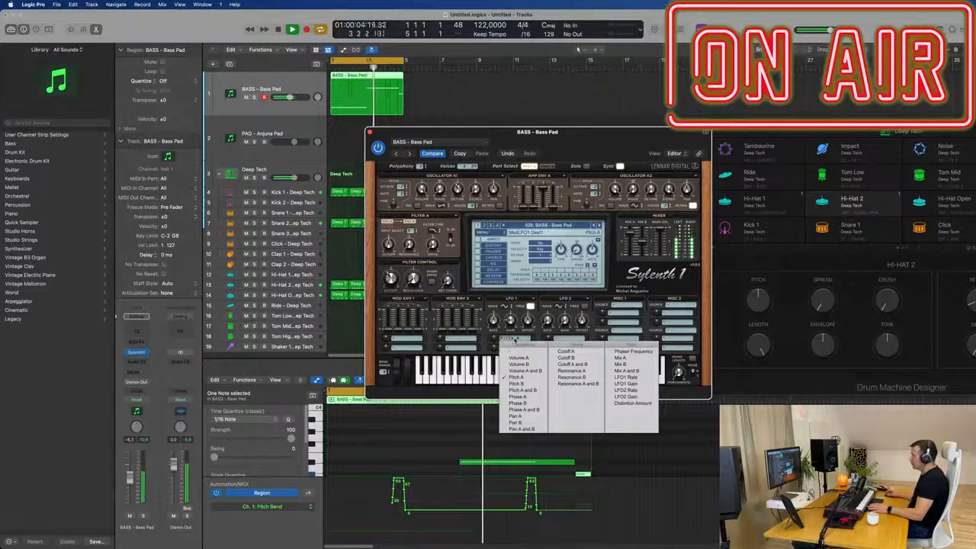
left_click(569, 364)
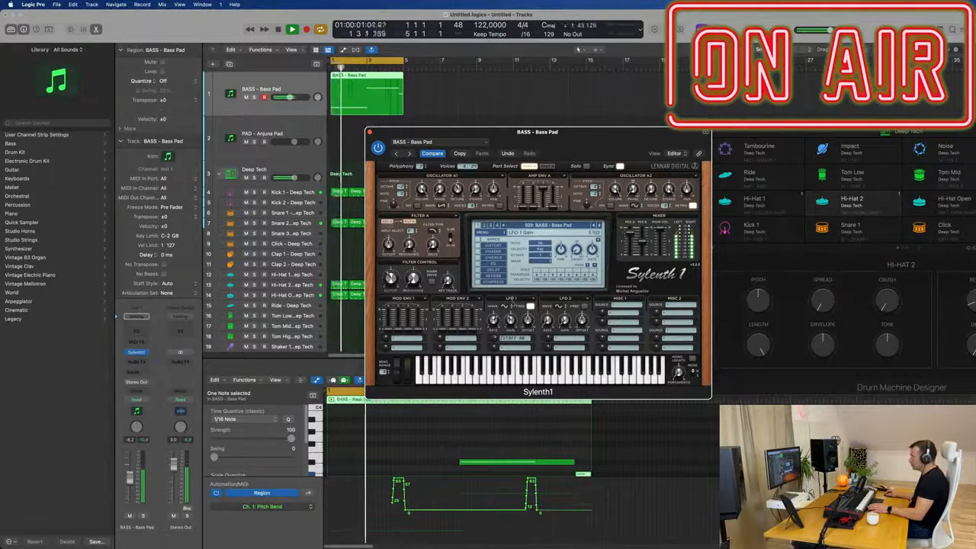
left_click(506, 306)
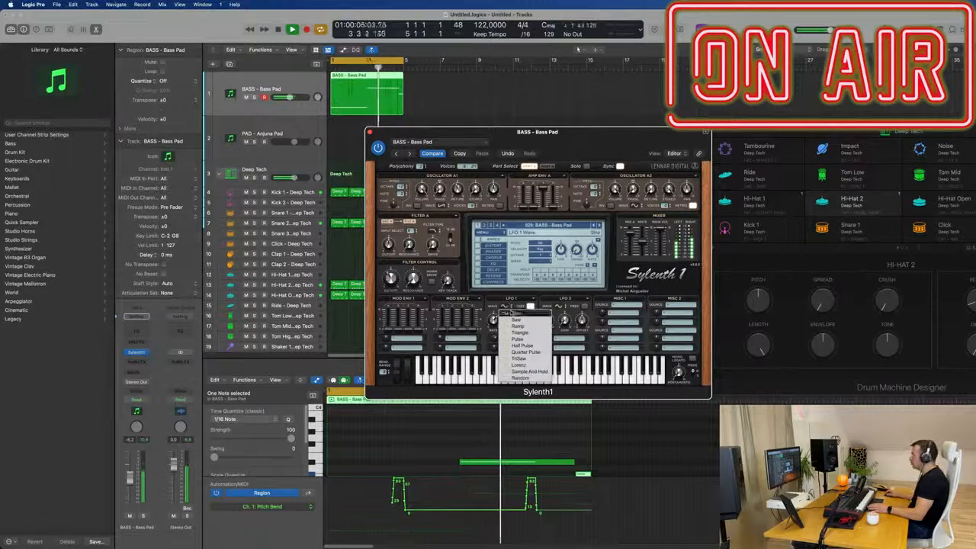
left_click(525, 320)
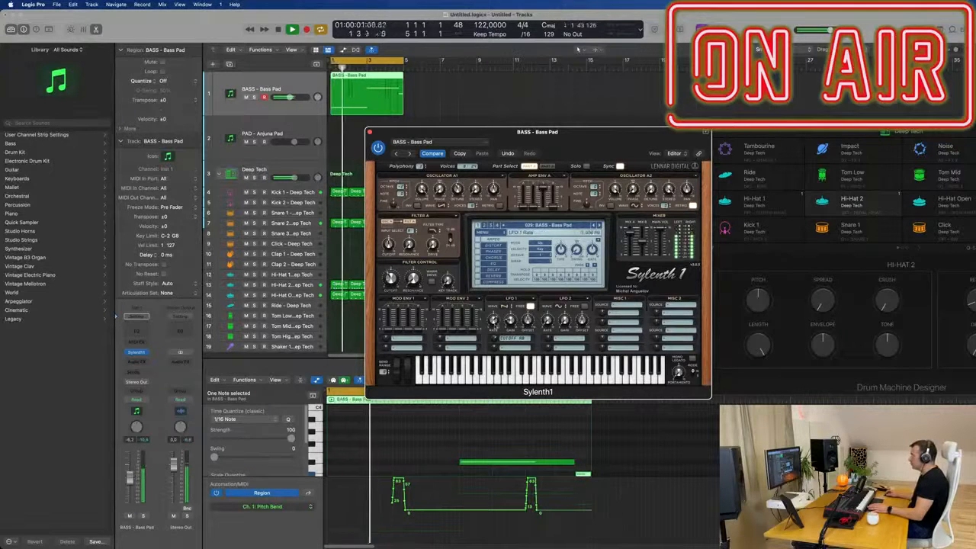
left_click_drag(501, 293, 493, 332)
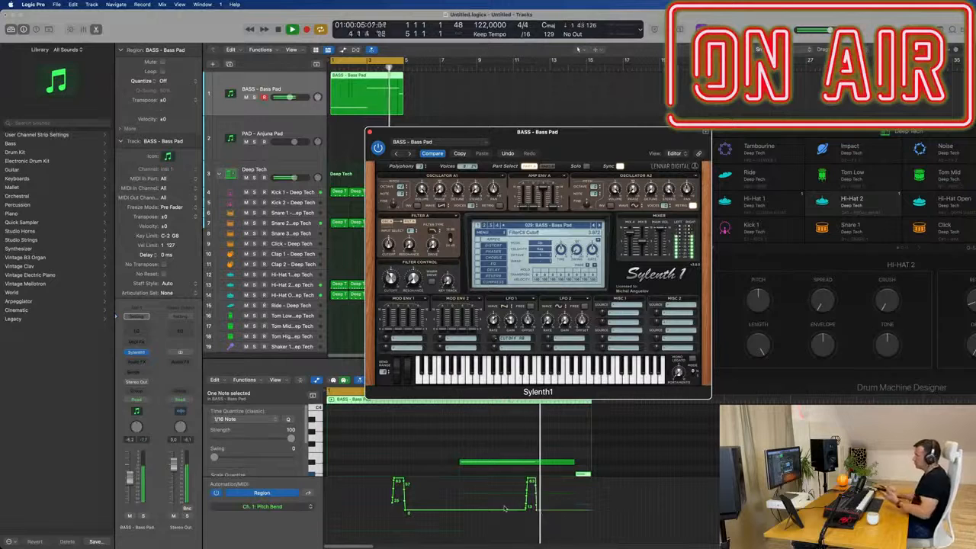
Lower the BASS - Bass Pad track volume slightly and close its Sylenth1 window.
left_click_drag(590, 128, 646, 126)
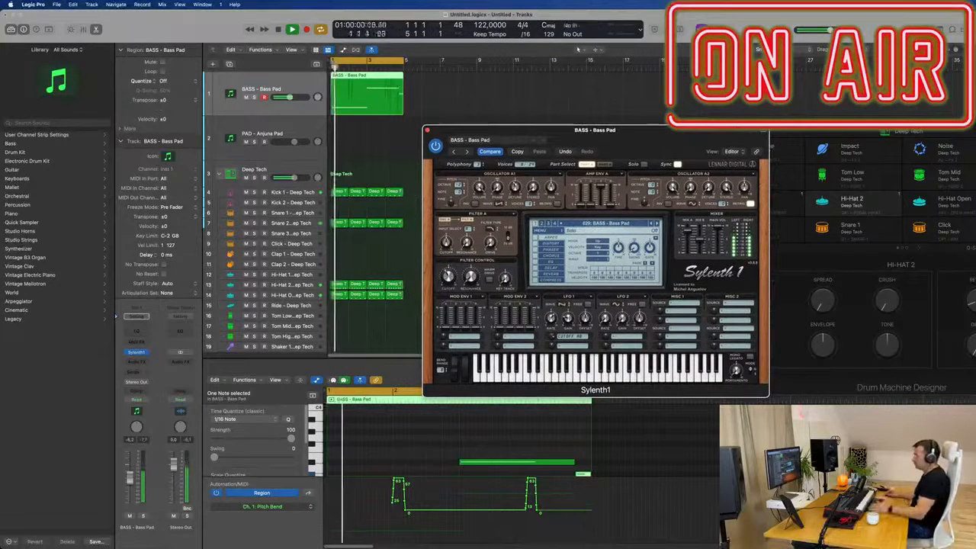
left_click_drag(129, 480, 129, 483)
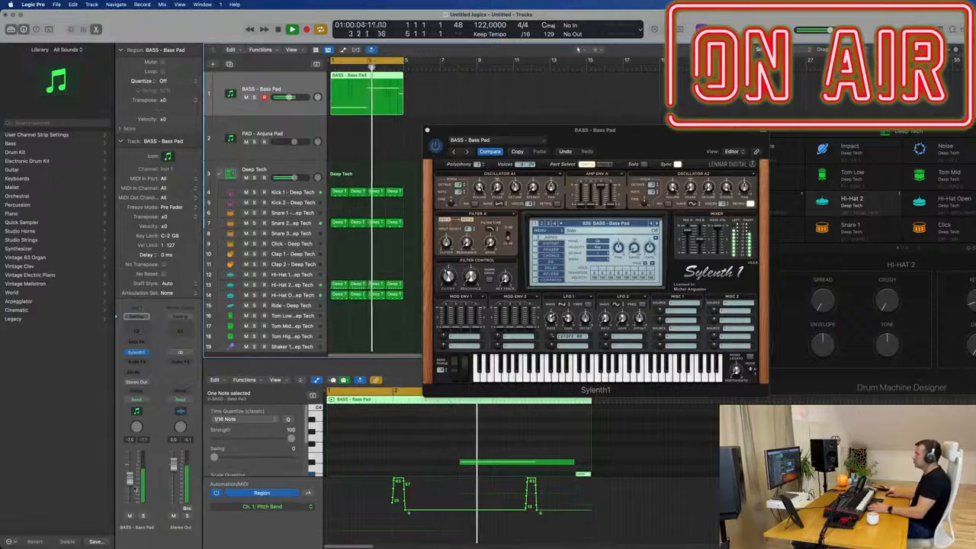
left_click_drag(630, 136, 620, 133)
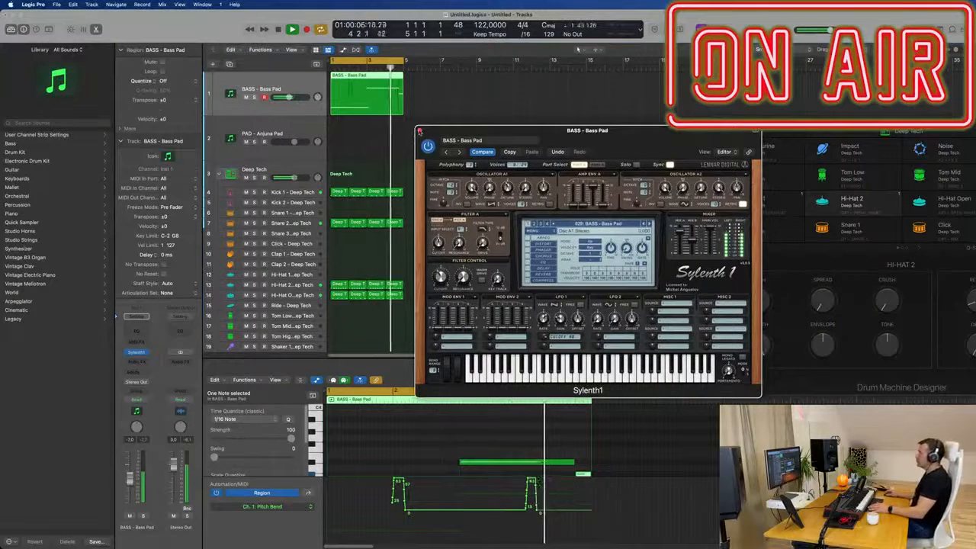
left_click(420, 127)
Record a melodic part on the PAD - Anjuna Pad track over the four-bar loop and play it back.
left_click(279, 126)
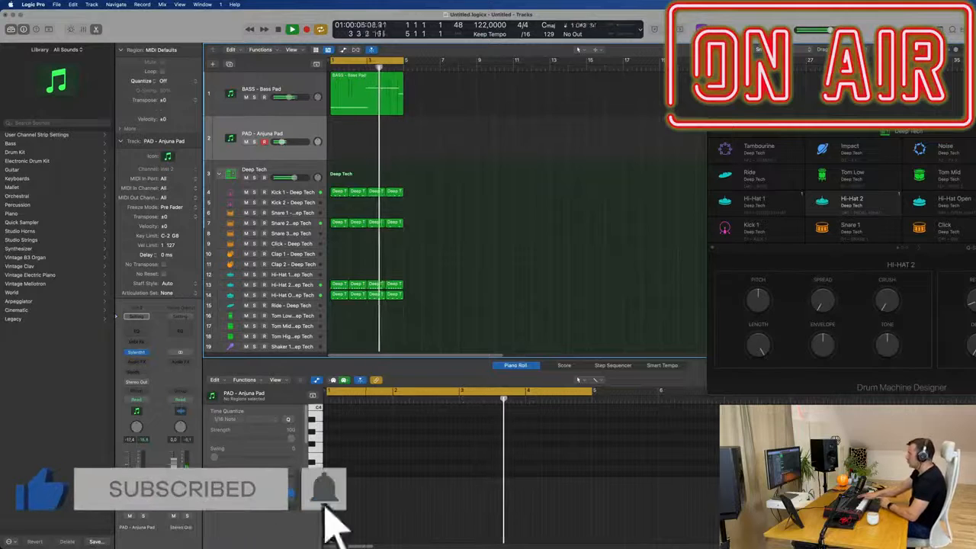
key("r")
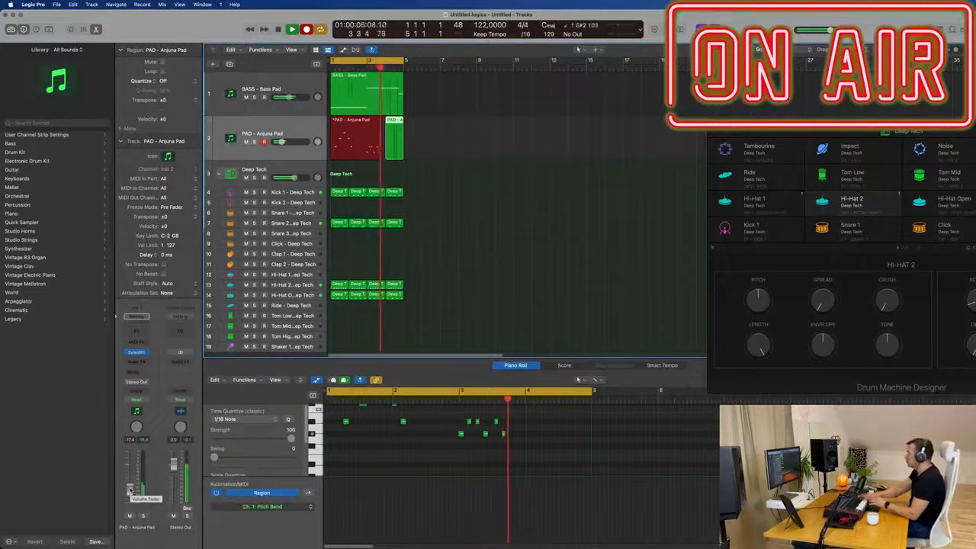
key("space")
key("space")
scroll(499, 437, "up", 2)
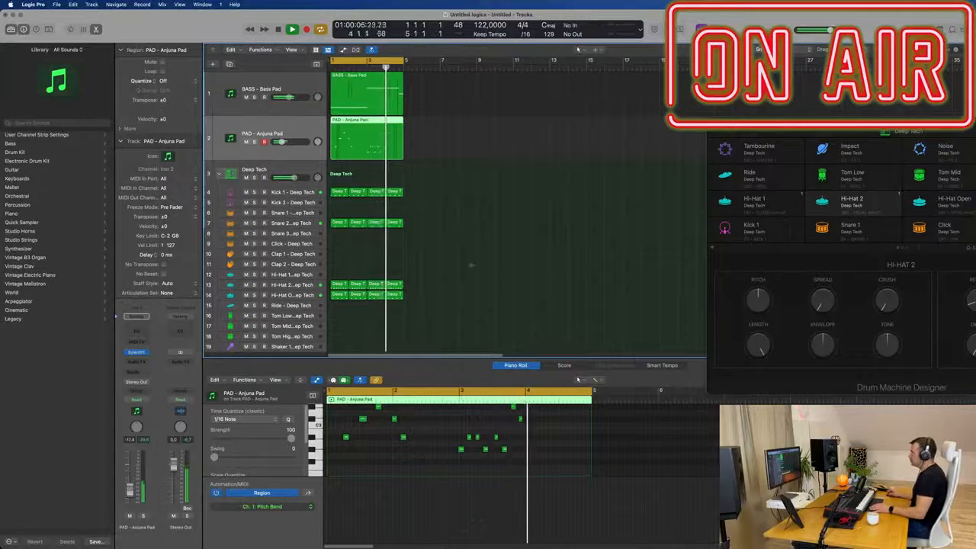
Split the recorded PAD - Anjuna Pad region at bar 3 and delete its first half.
double_click(366, 145, "super")
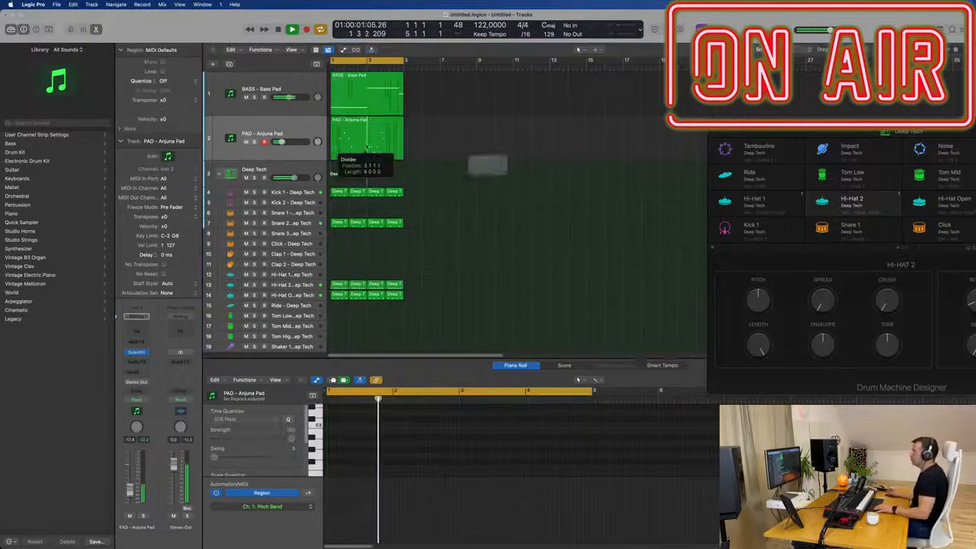
left_click(548, 193)
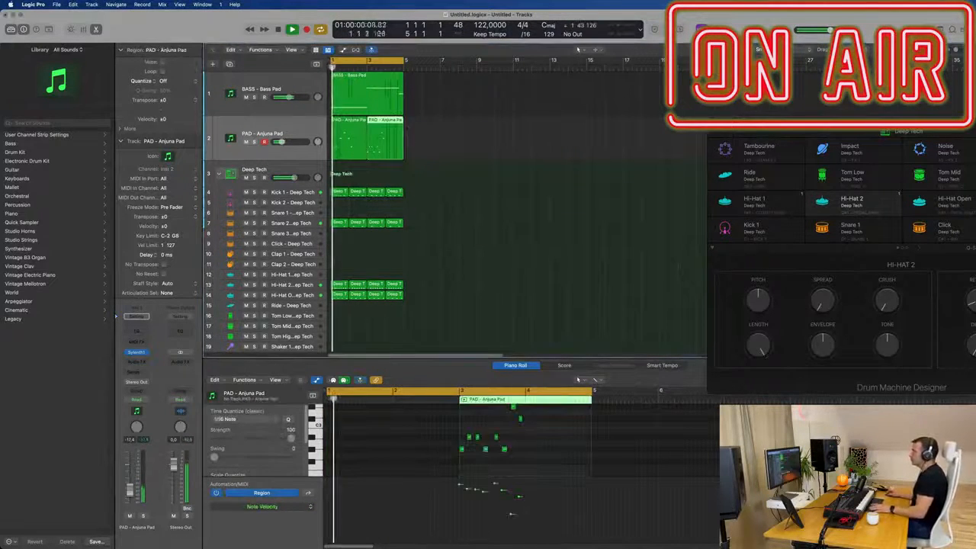
left_click(350, 125)
key("BackSpace")
key("space")
Move the remaining two-bar Anjuna Pad region to bar 1 and place a copy of it at bar 3.
left_click_drag(385, 124, 349, 126)
scroll(423, 452, "right", 3)
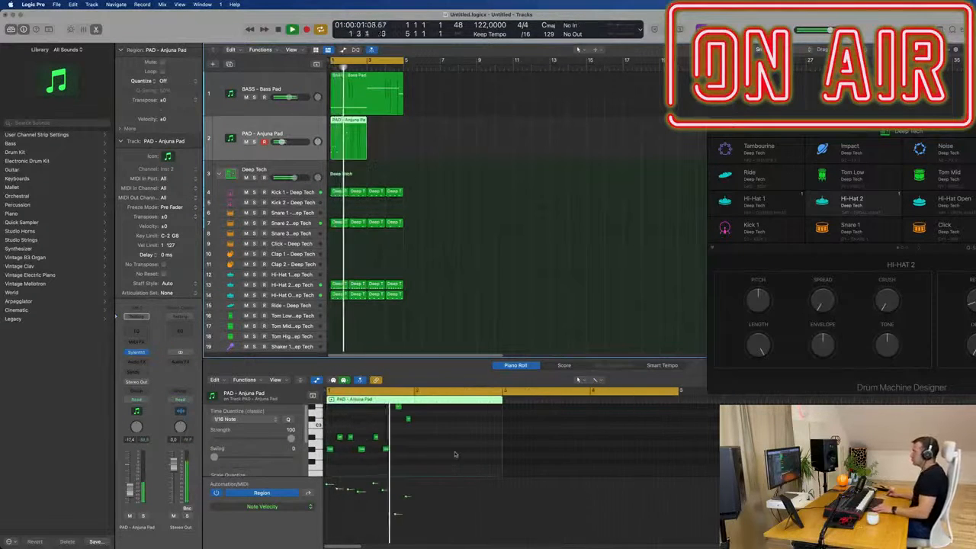
key("Return")
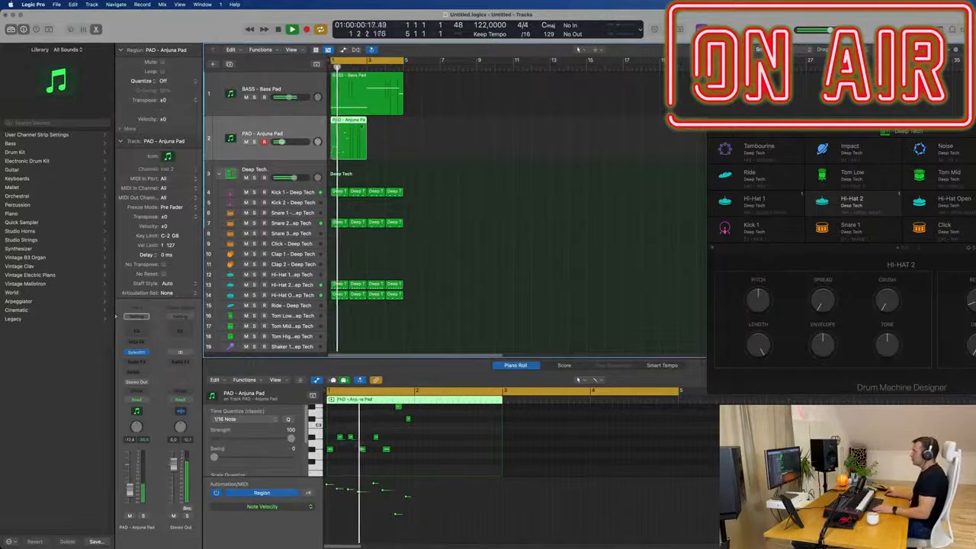
left_click_drag(350, 122, 386, 126)
key("Return")
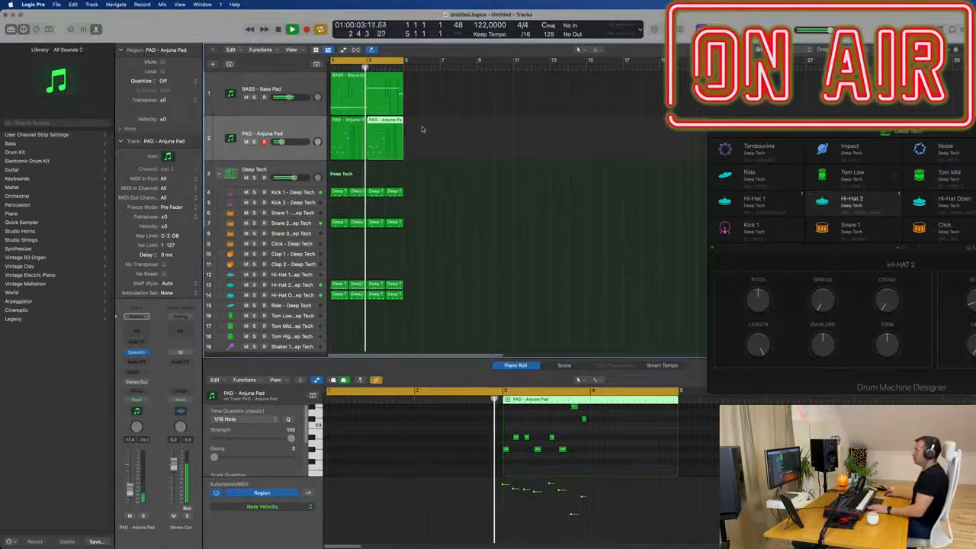
Raise the three G#2 notes in the Anjuna Pad region at bar 3 by three semitones.
scroll(584, 432, "up", 1)
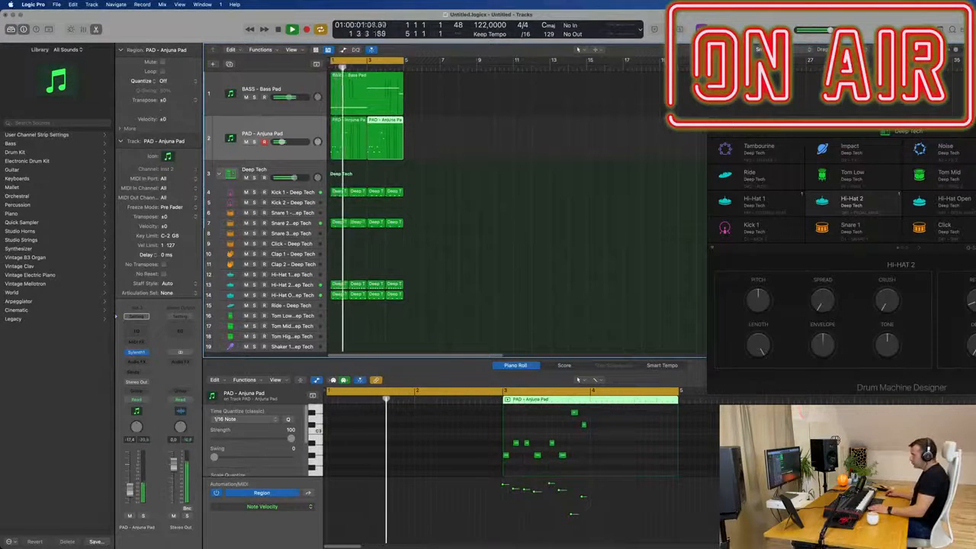
scroll(534, 442, "down", 1)
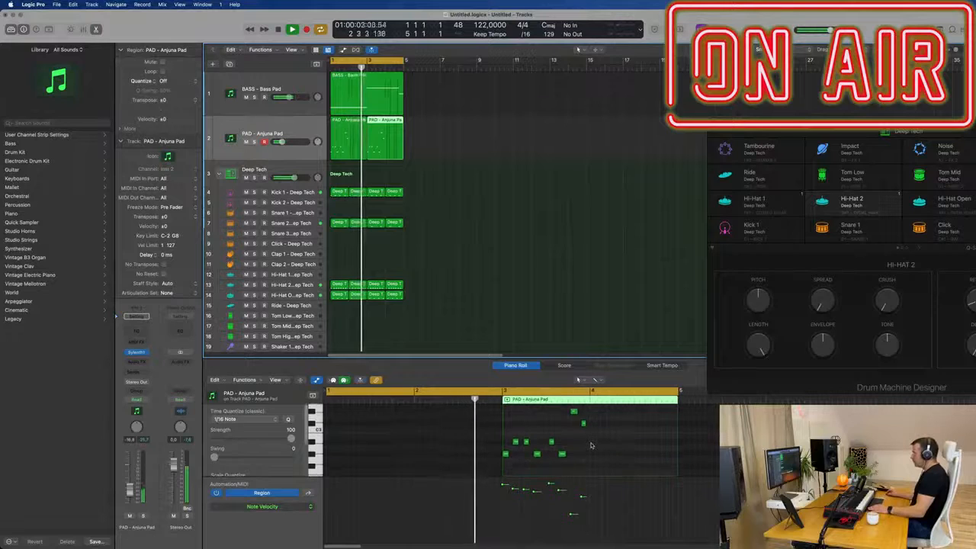
left_click_drag(591, 445, 482, 453)
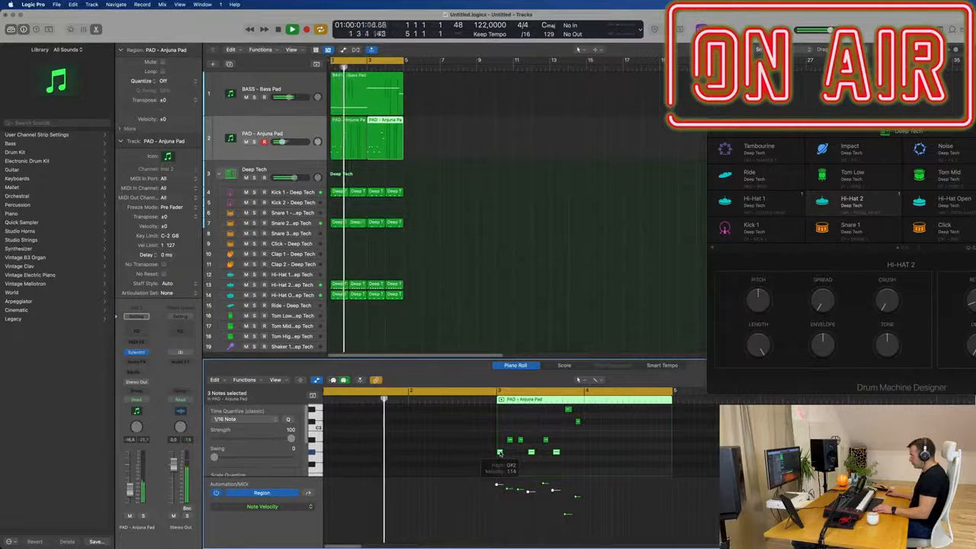
left_click_drag(500, 453, 499, 435)
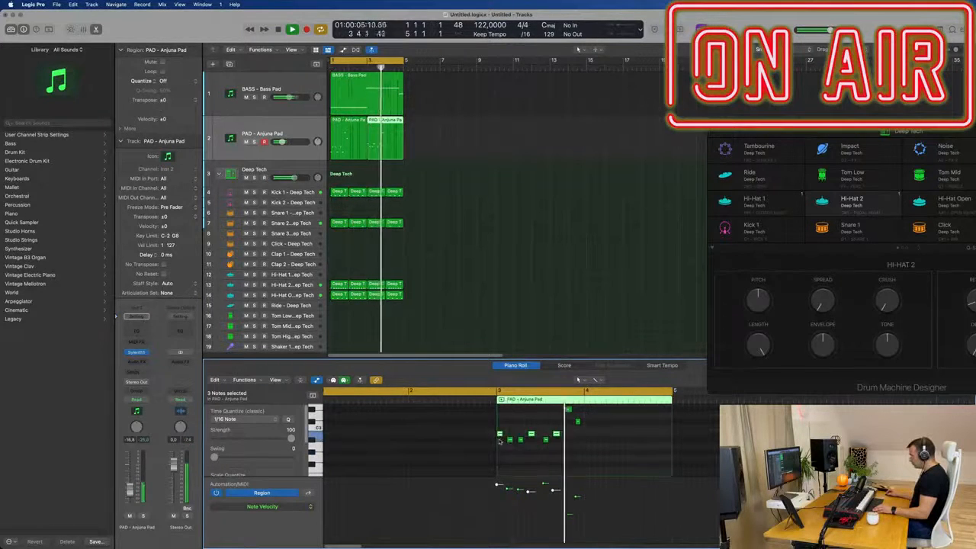
Lower the other three low pad notes by two semitones, and the three previously raised notes by one semitone.
key("alt+Down")
key("alt+Down")
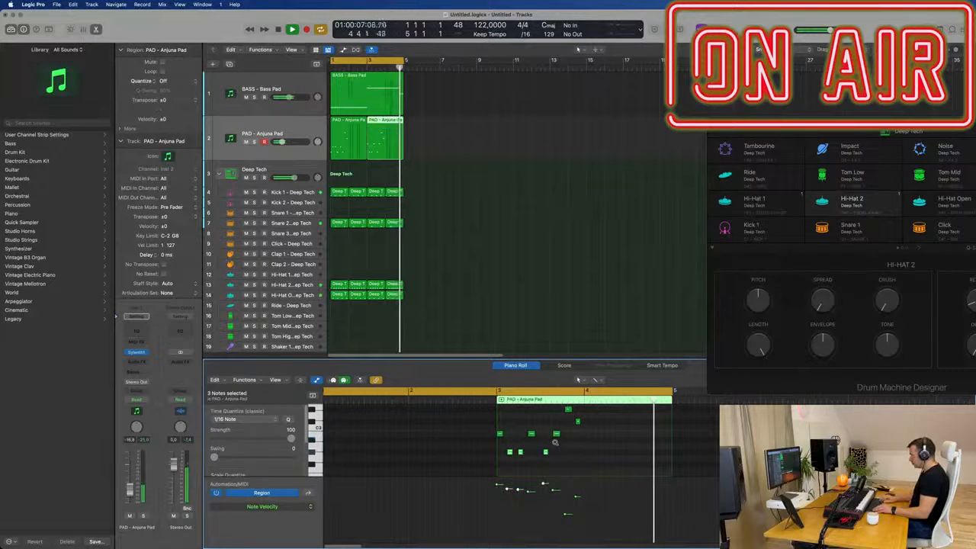
left_click(611, 433)
left_click_drag(465, 430, 601, 439)
key("alt+Down")
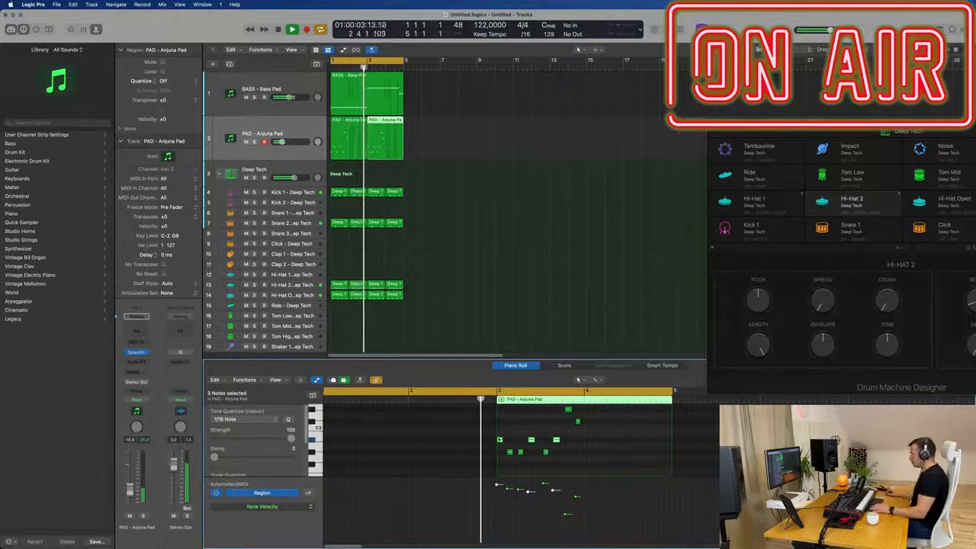
Raise the last note of the bar 3 pad region by two semitones and lower the note before it by two.
scroll(601, 464, "up", 1)
left_click(575, 434)
key("alt+Up")
key("alt+Up")
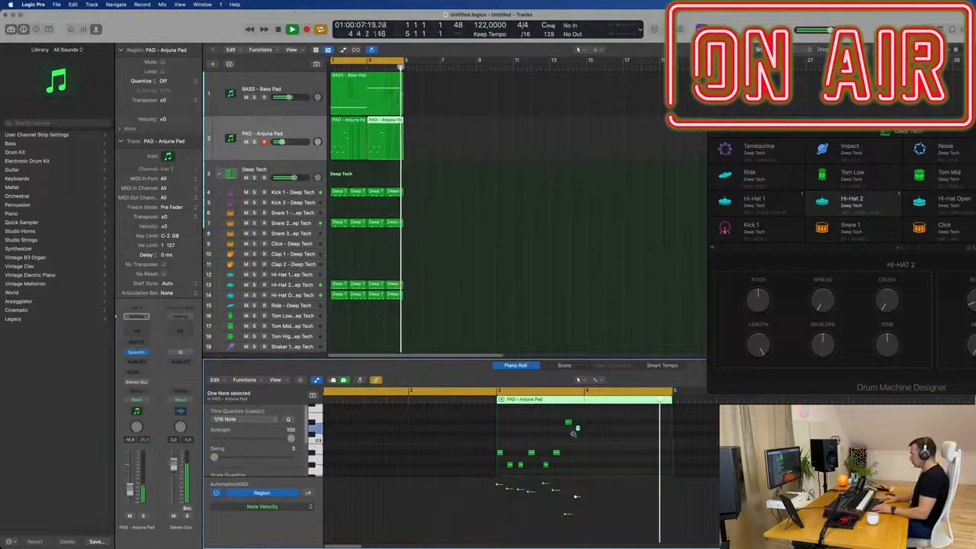
scroll(566, 427, "right", 1)
left_click(564, 421)
key("alt+Down")
key("alt+Down")
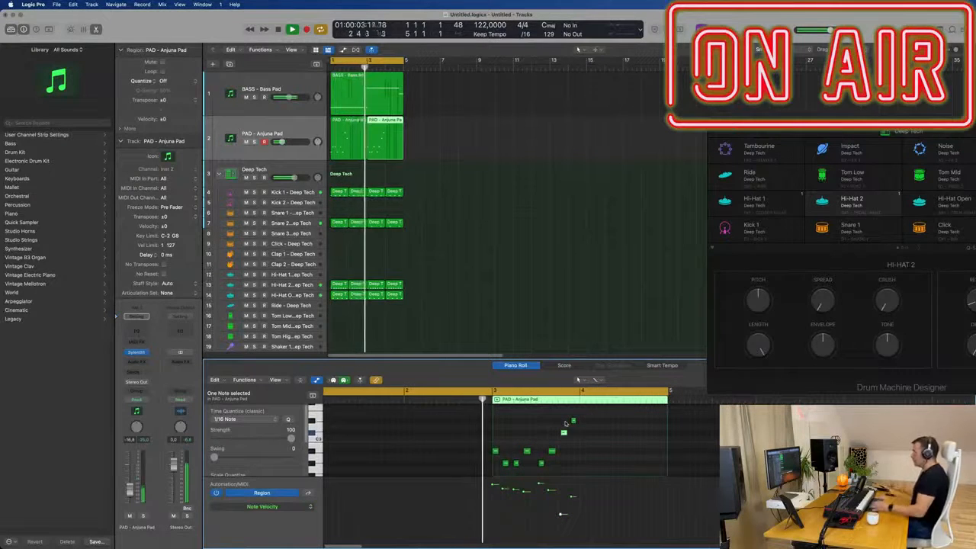
left_click(504, 345)
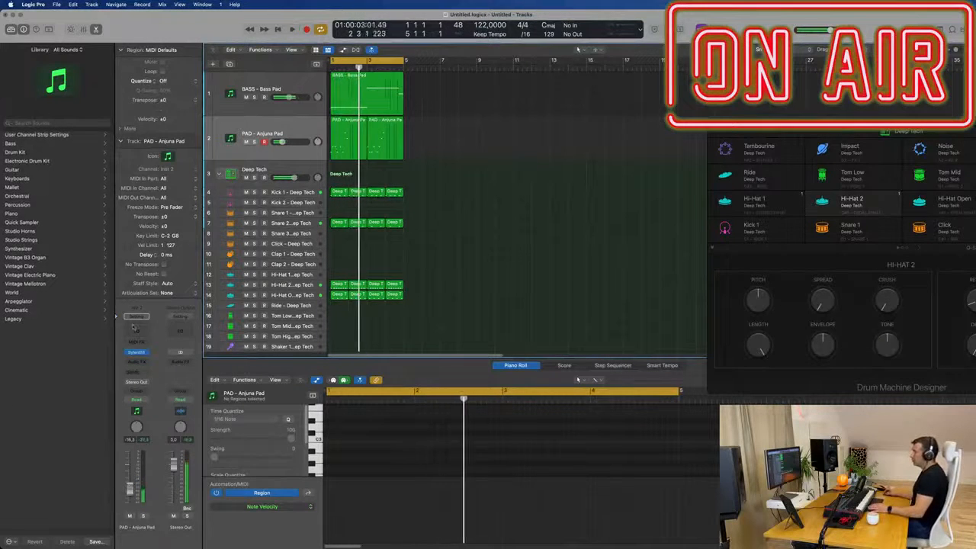
Adjust Sylenth1's filter cutoff on the PAD - Anjuna Pad track and raise the track volume slightly.
left_click(137, 353)
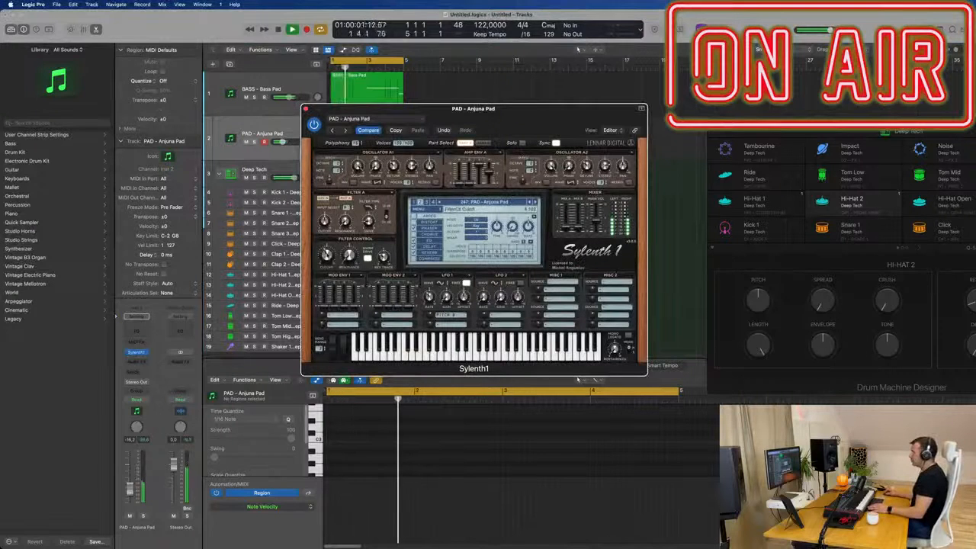
left_click_drag(505, 107, 637, 113)
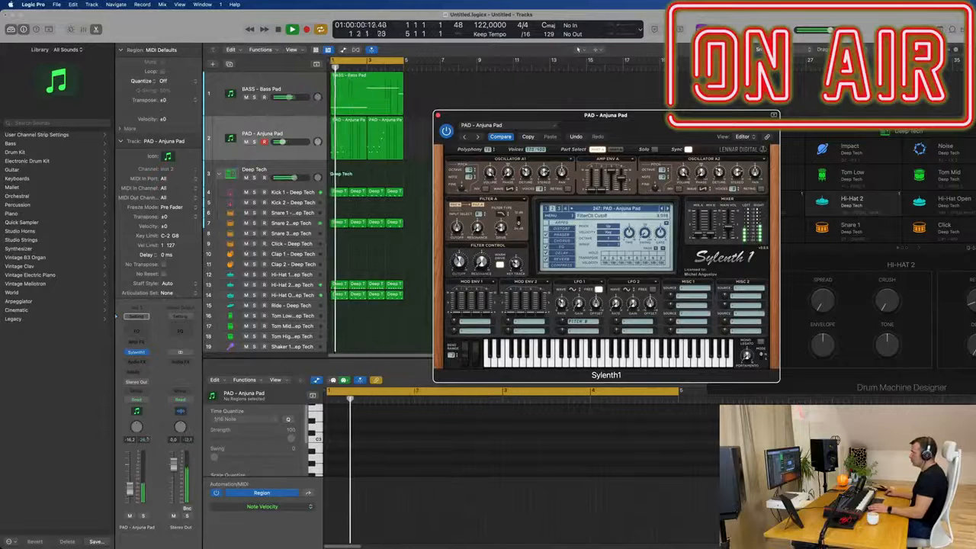
left_click_drag(129, 494, 129, 492)
left_click(437, 115)
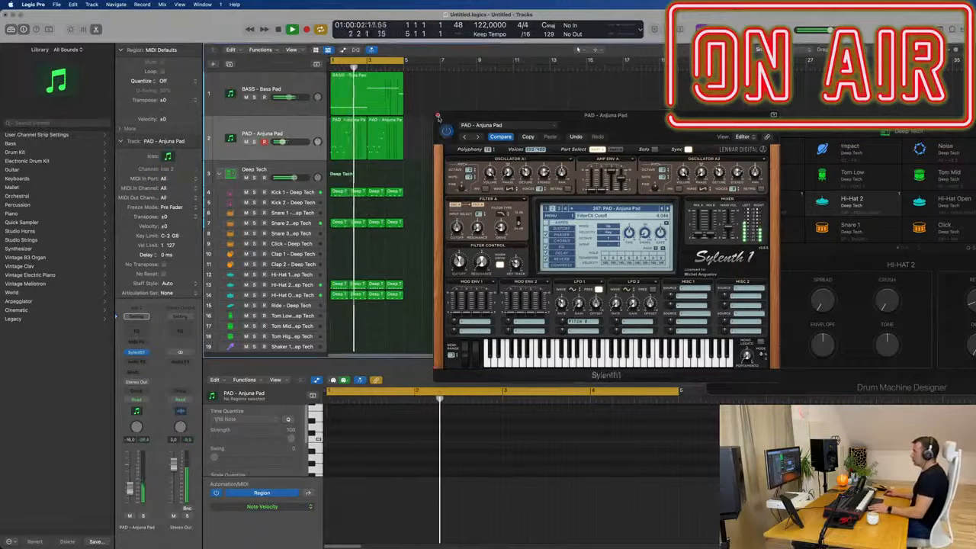
left_click(438, 117)
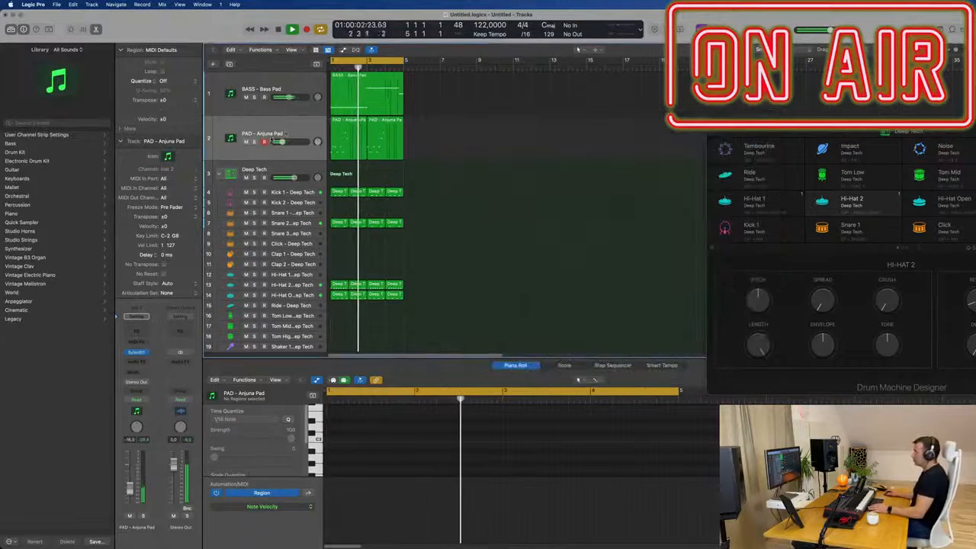
Add a Channel EQ to the PAD - Anjuna Pad track with a low cut at about 200 Hz.
left_click(135, 329)
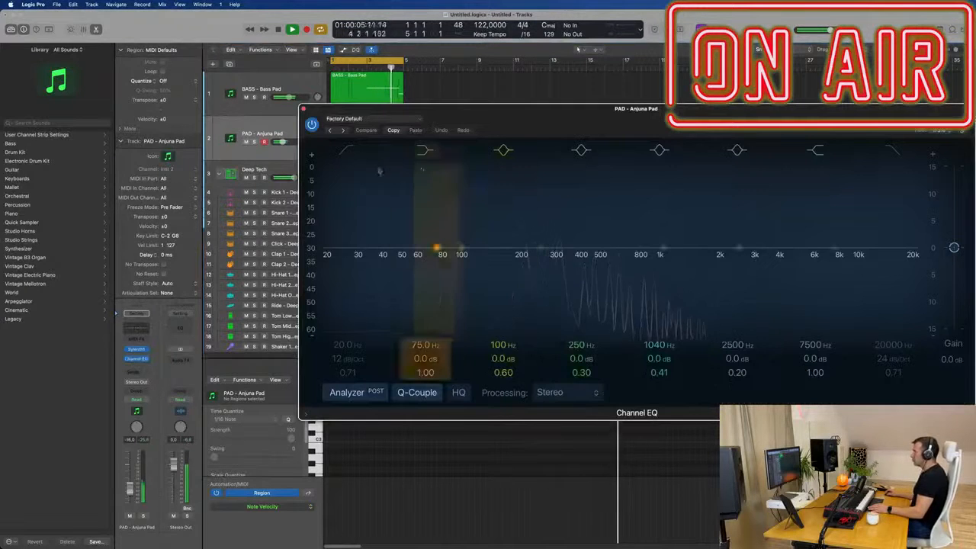
left_click_drag(367, 216, 535, 217)
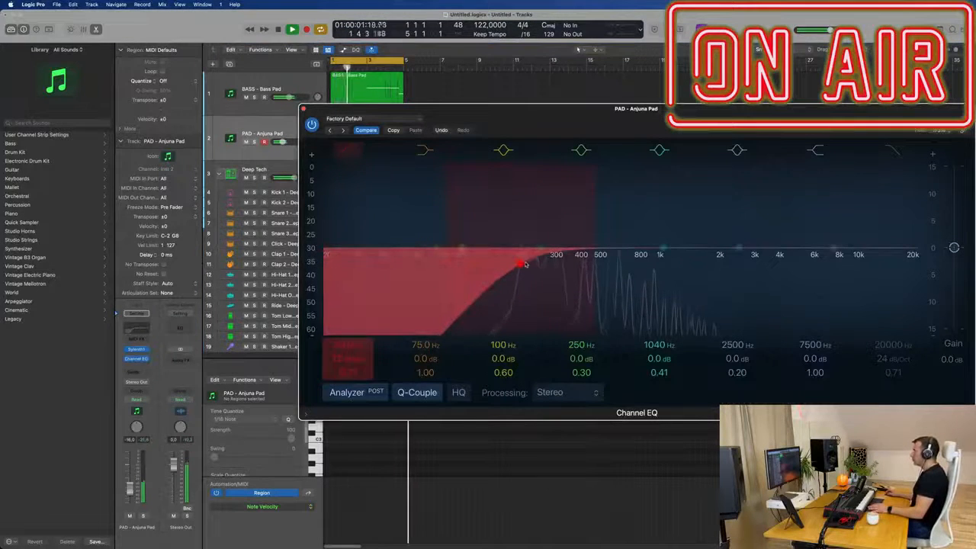
left_click(305, 109)
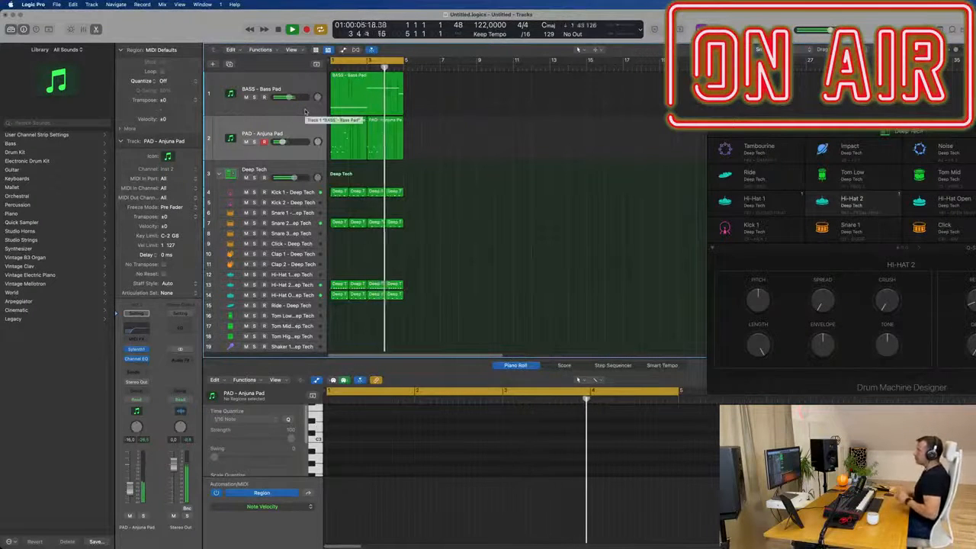
Duplicate the BASS - Bass Pad track and copy its four-bar region onto the new track.
left_click(304, 113)
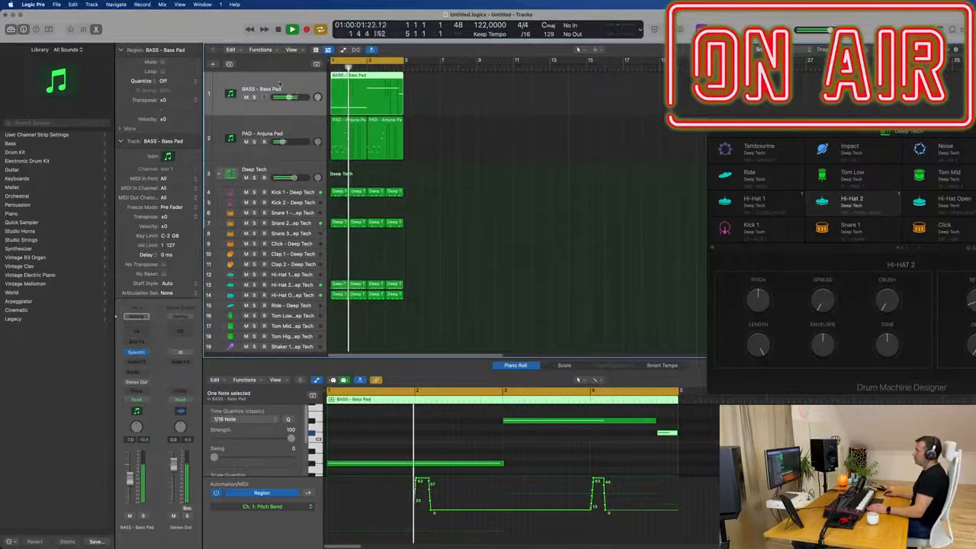
key("super+d")
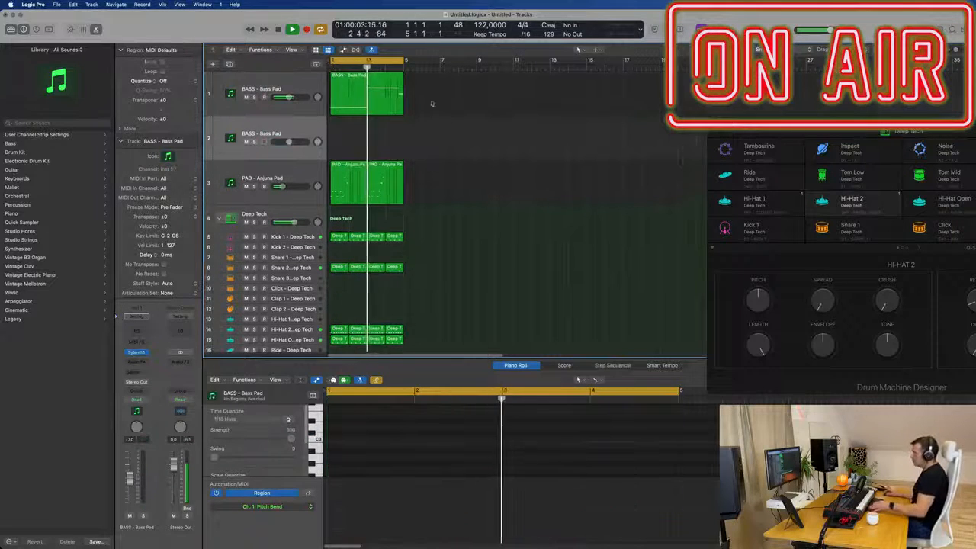
left_click_drag(363, 127, 365, 136)
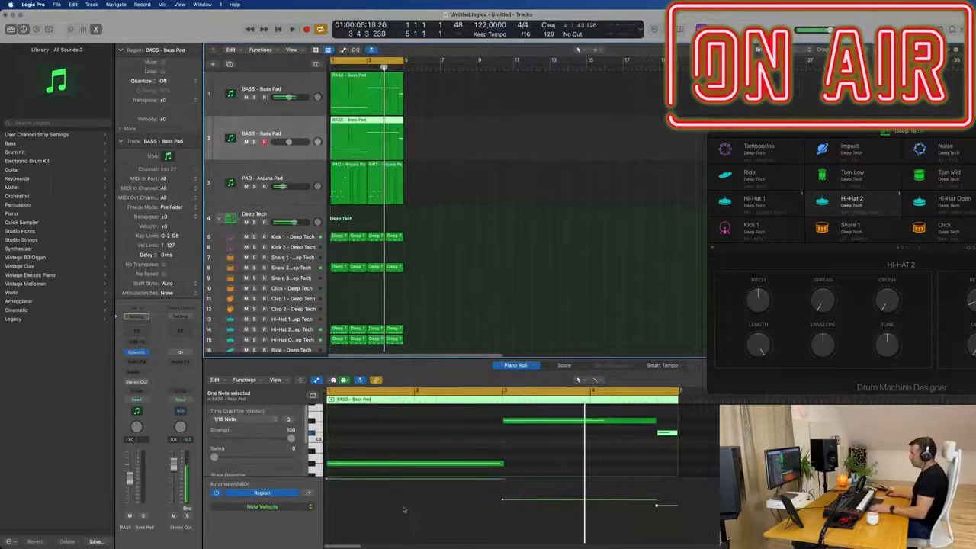
key("space")
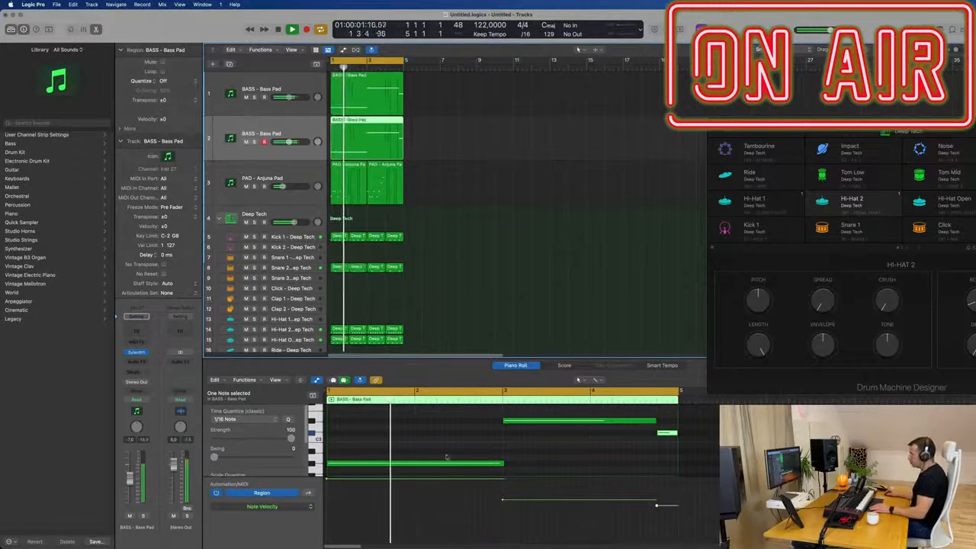
Display Ch. 1: Pitch Bend for the copied bass region, clear its pitch bend curve, and play the loop.
left_click(273, 506)
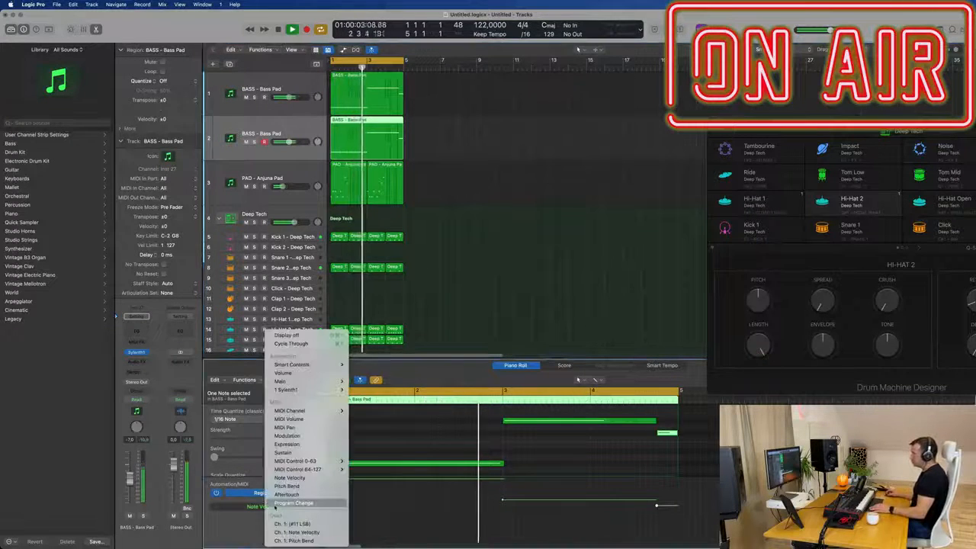
left_click(300, 541)
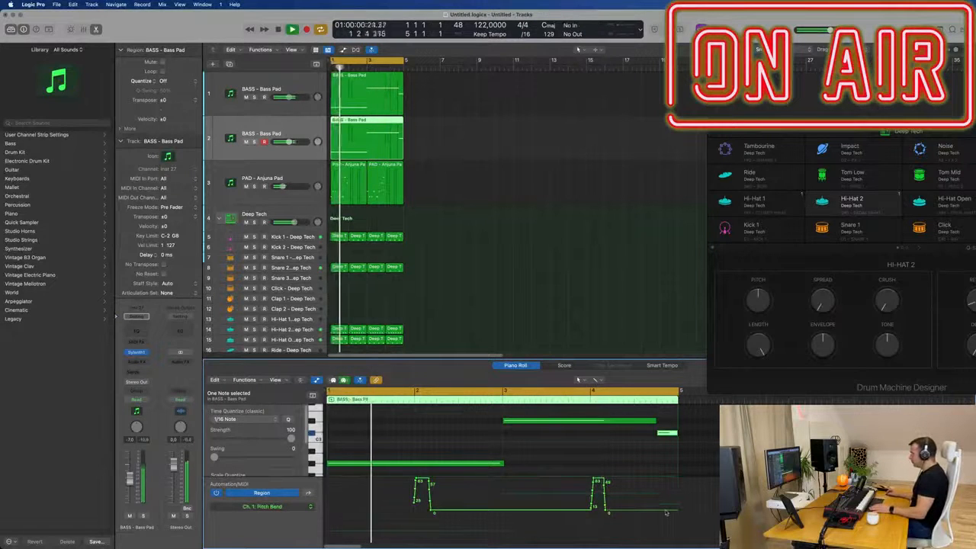
key("super+a")
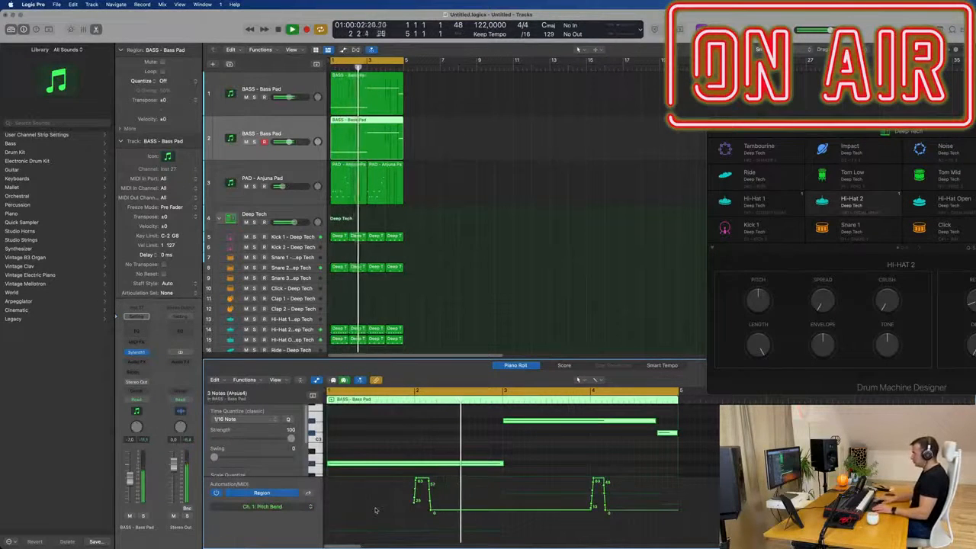
left_click_drag(619, 510, 319, 510)
key("space")
key("space")
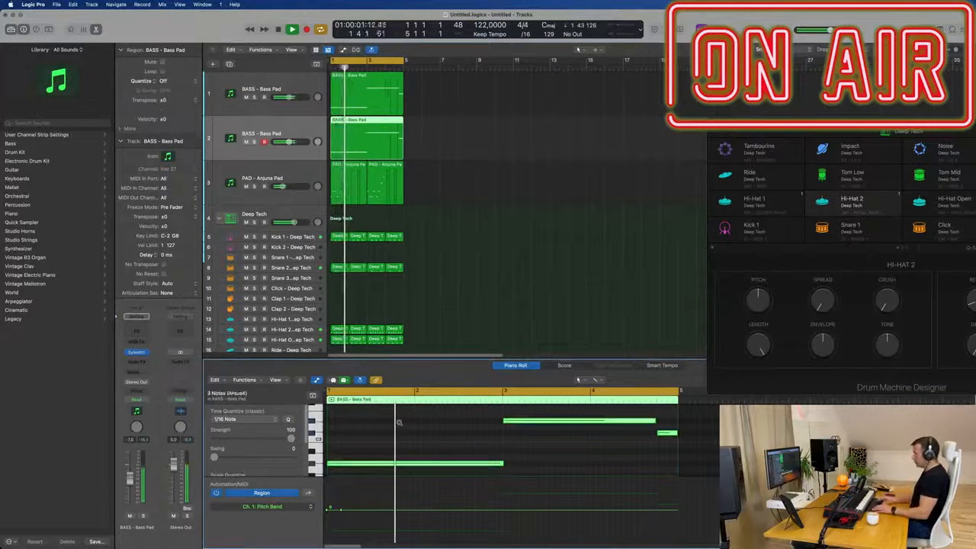
Enlarge the Piano Roll area and copy the three notes of the duplicated bass region an octave lower, keeping the originals.
scroll(427, 431, "down", 3)
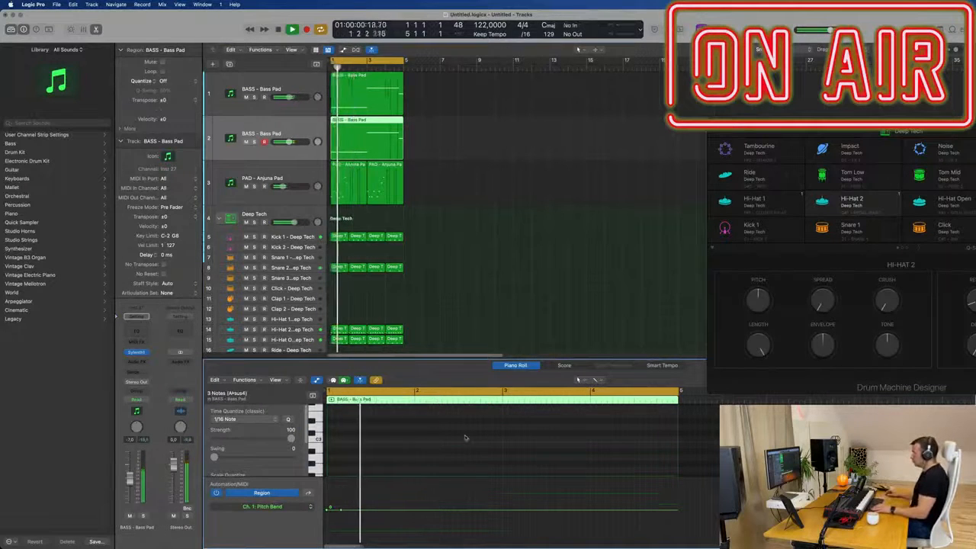
scroll(465, 436, "up", 2)
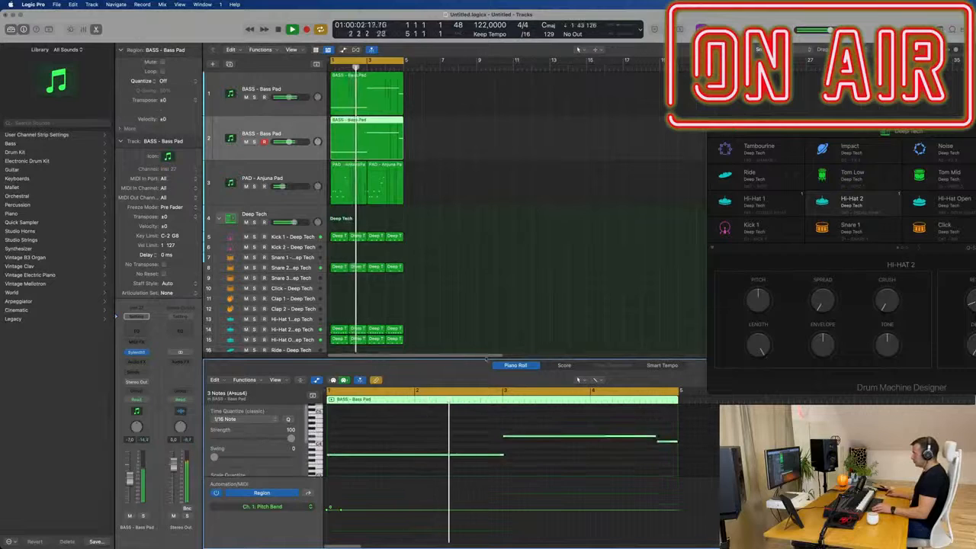
left_click_drag(455, 358, 456, 312)
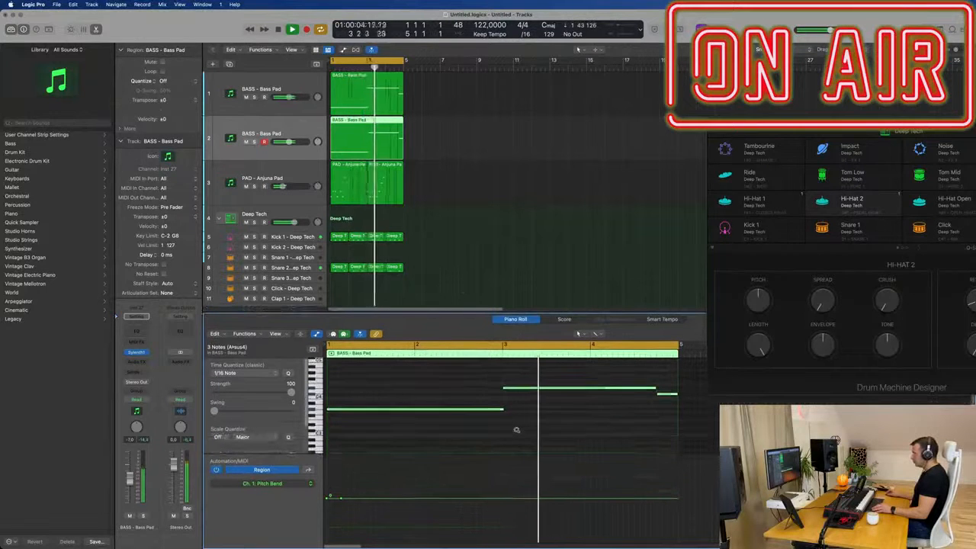
scroll(517, 430, "down", 1)
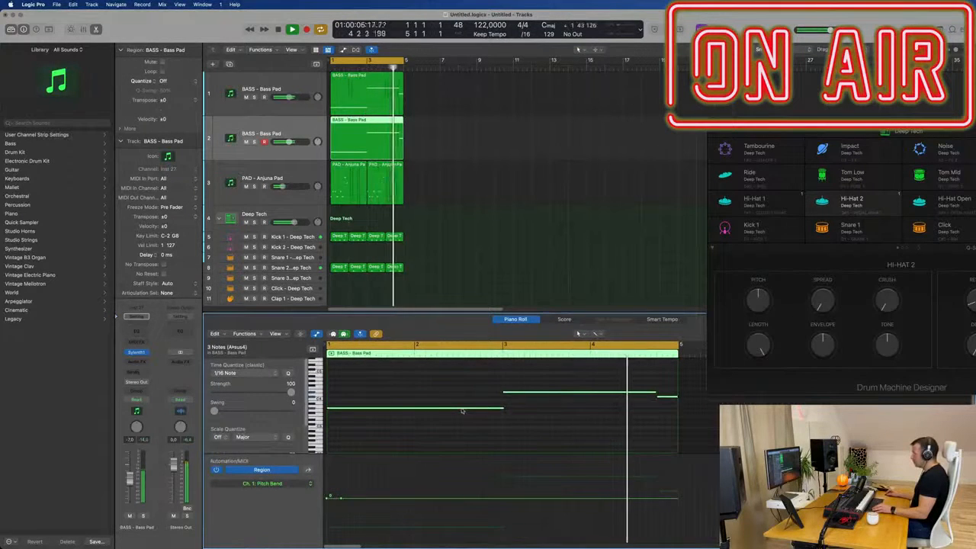
left_click_drag(461, 411, 463, 440)
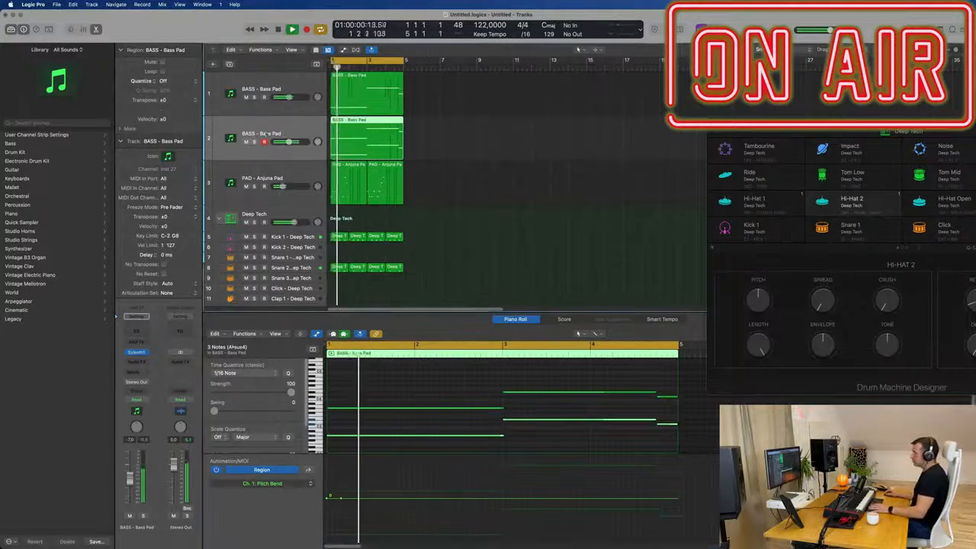
Open Sylenth1 on the duplicated bass track, load the LEAD - Euphoric Lead preset, and lower the track volume while the loop plays.
left_click(138, 352)
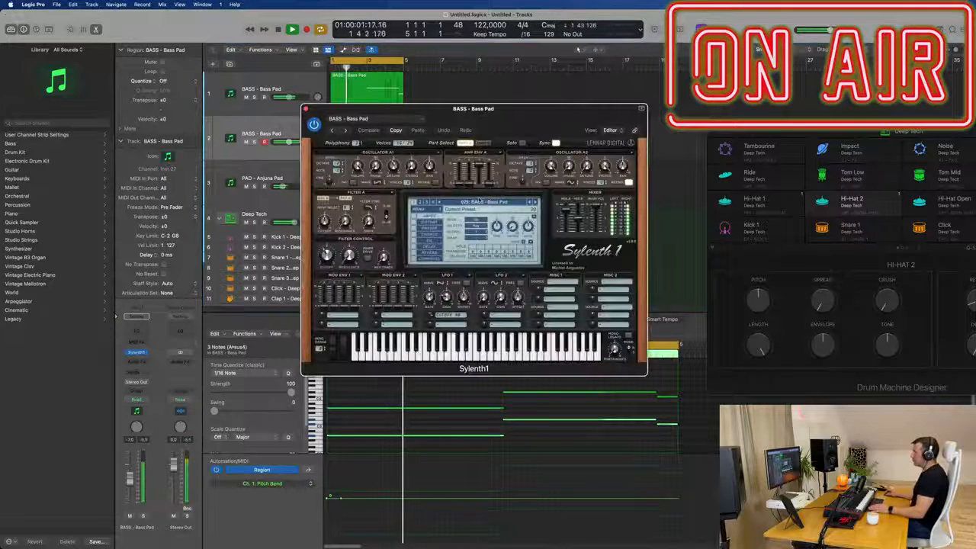
left_click(514, 203)
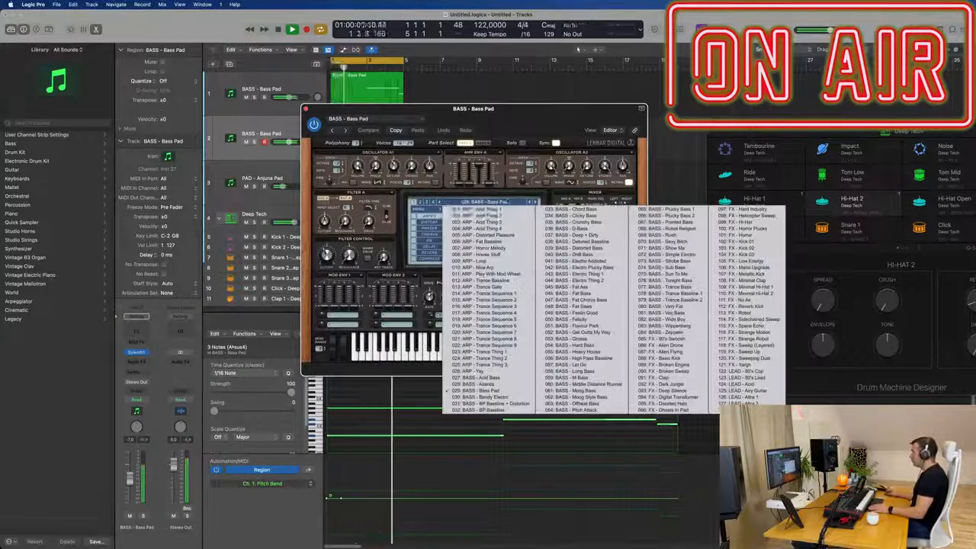
left_click(420, 202)
key("space")
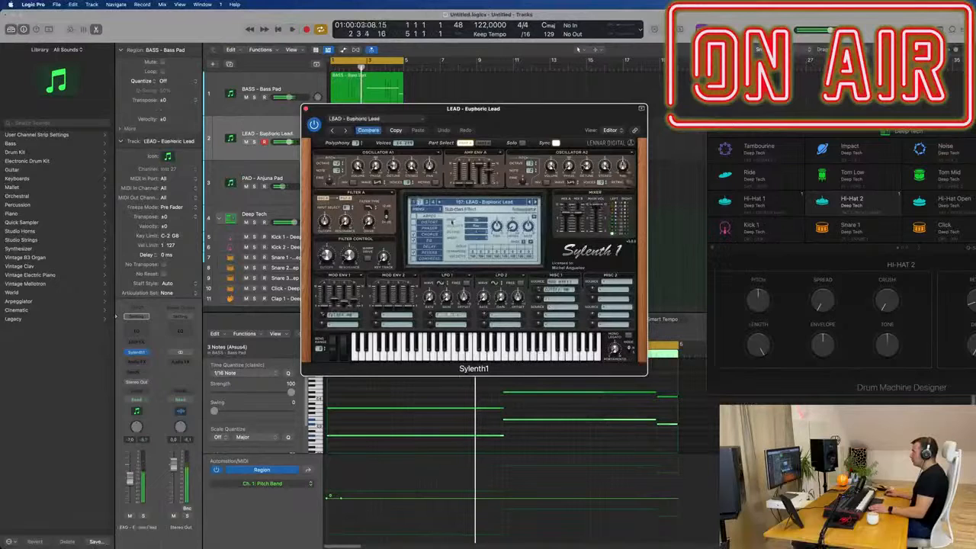
left_click_drag(518, 128, 609, 156)
key("space")
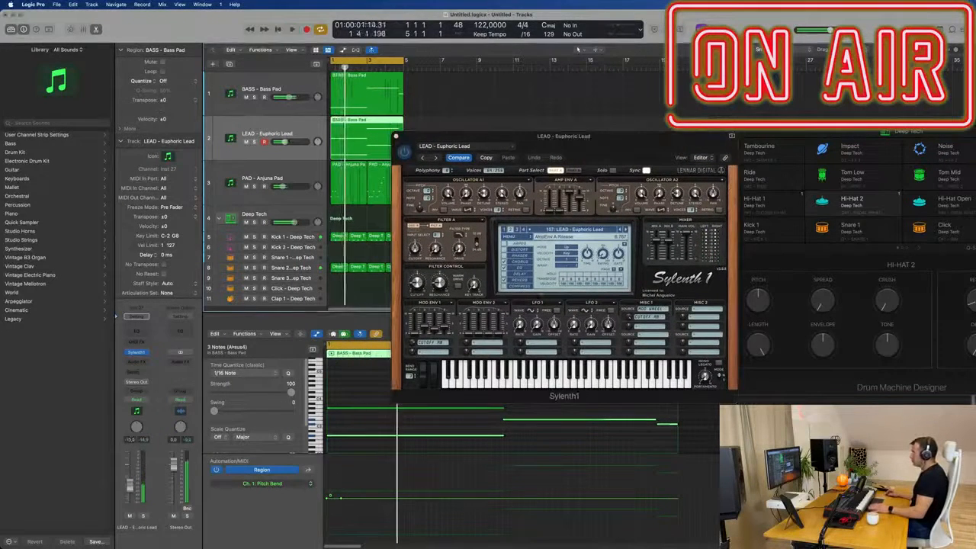
Load the PAD - Back To Earth preset in Sylenth1 and raise the track volume slightly.
left_click(602, 229)
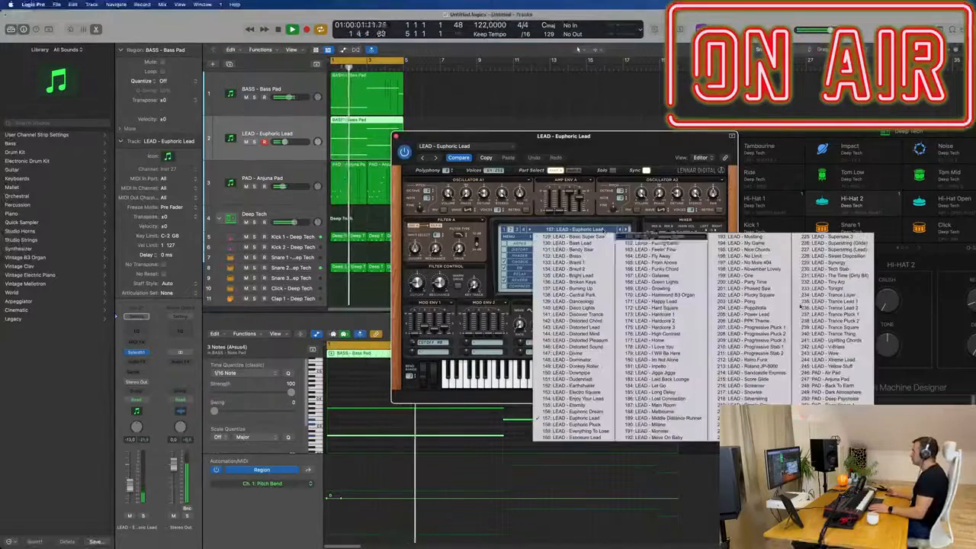
left_click(830, 385)
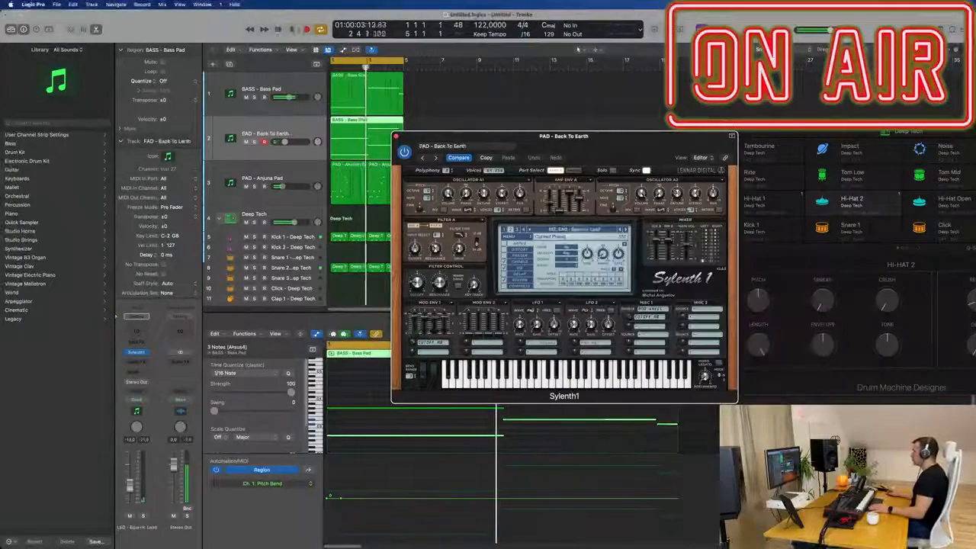
left_click_drag(564, 136, 655, 127)
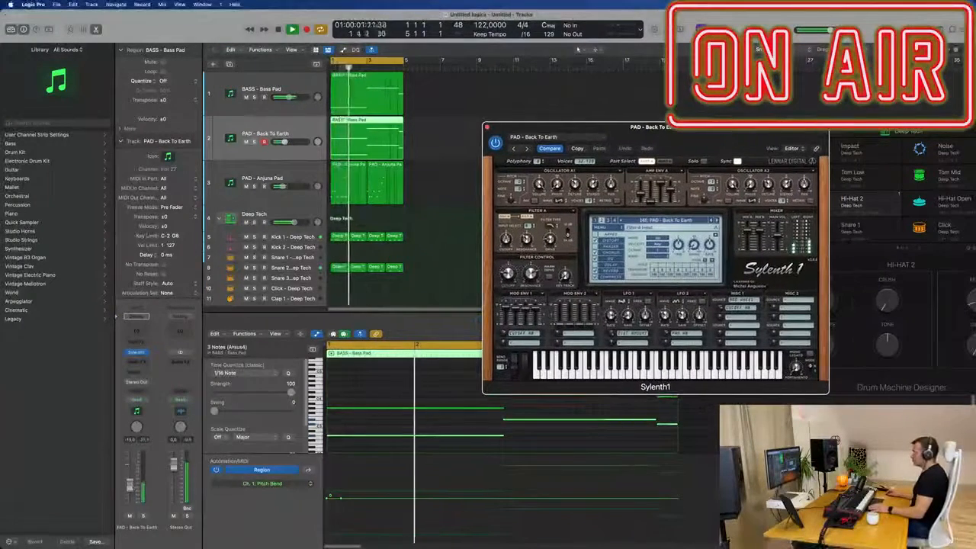
left_click_drag(132, 485, 131, 486)
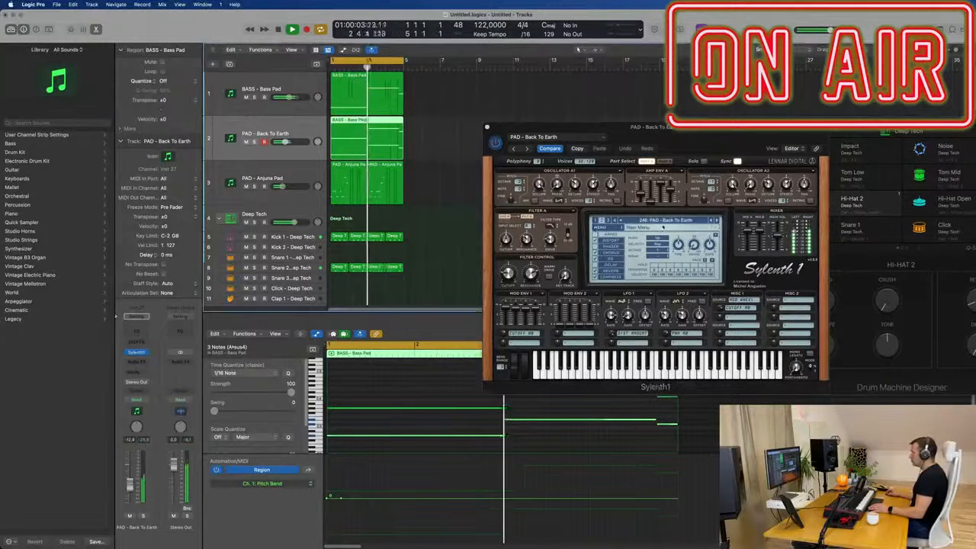
Audition the following Sylenth1 pad presets from PAD - Dark Atmosphere onward against the loop, ending on PAD - Deeper In Space.
left_click(716, 221)
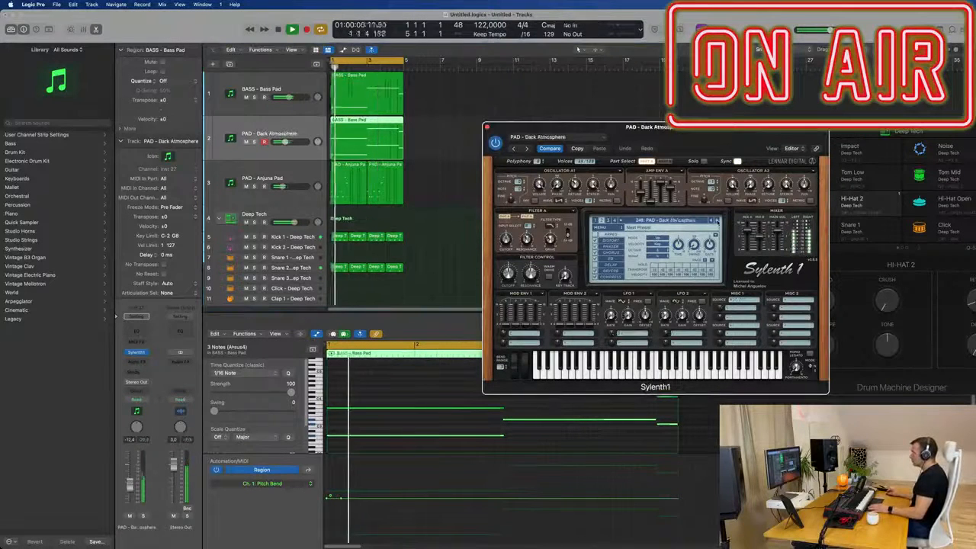
left_click(716, 221)
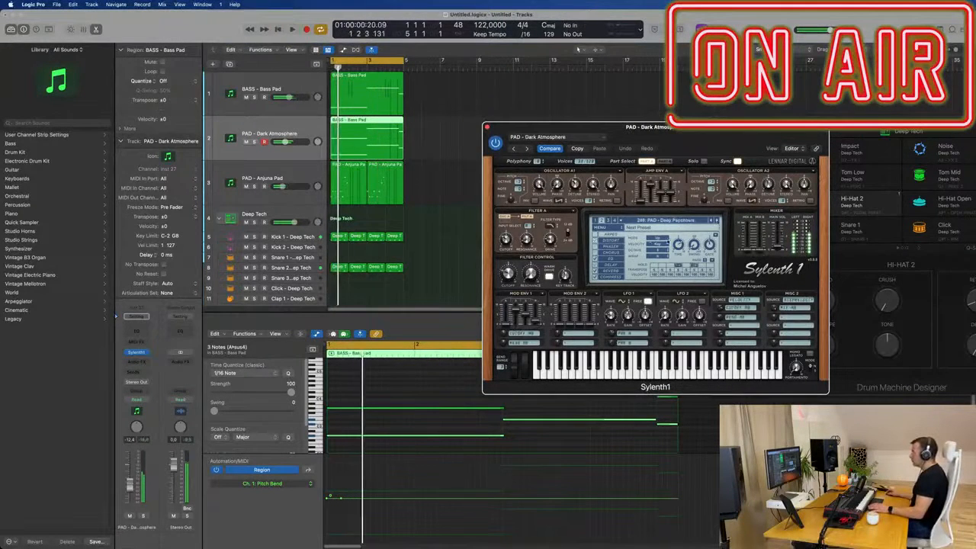
left_click(577, 48)
key("space")
key("space")
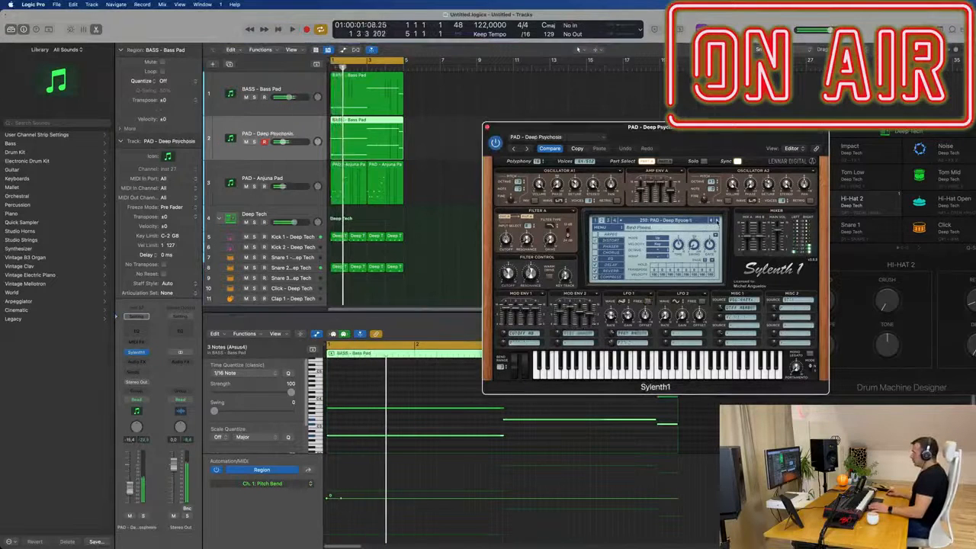
key("space")
key("]")
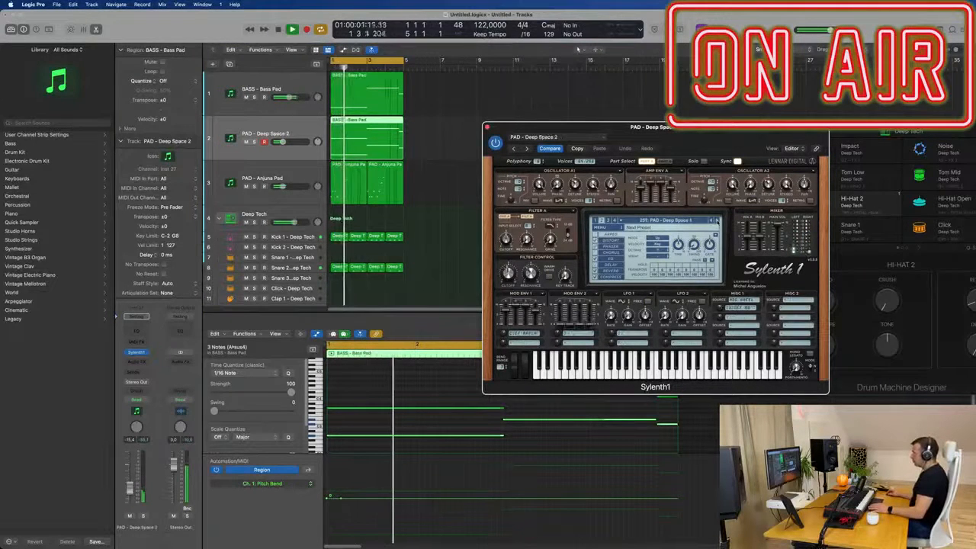
key("space")
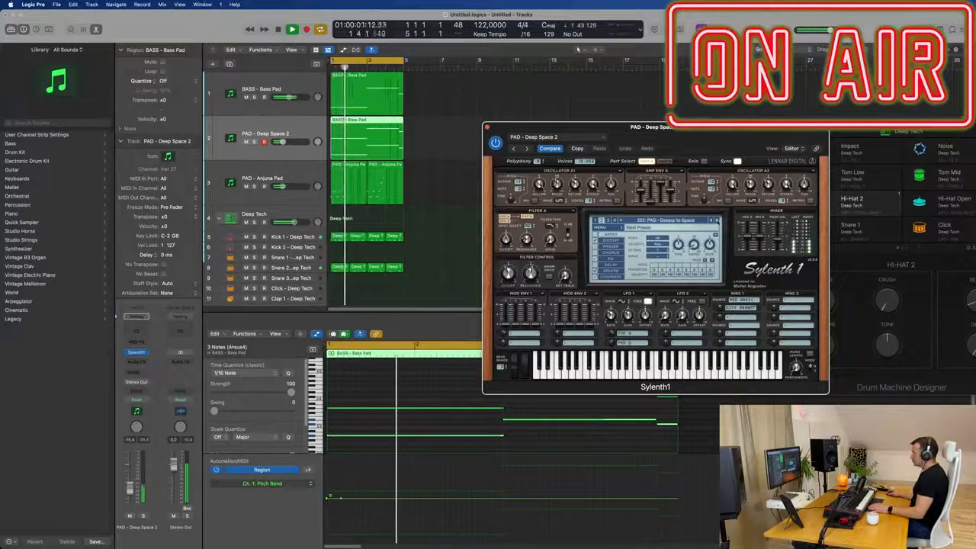
key("space")
key("space")
key("space")
Duplicate the PAD - Deeper In Space track, move its four-bar region onto the new track, and play the loop.
left_click(279, 138)
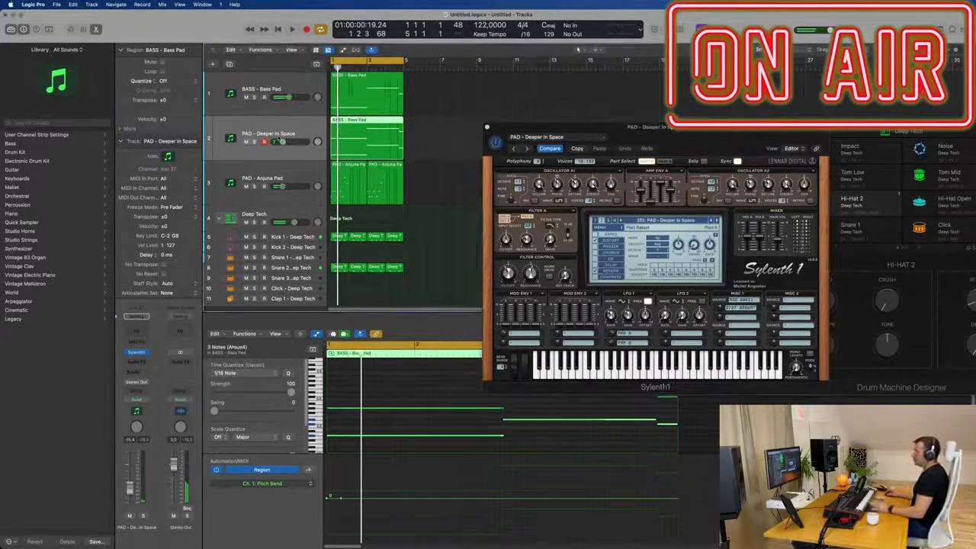
key("super+d")
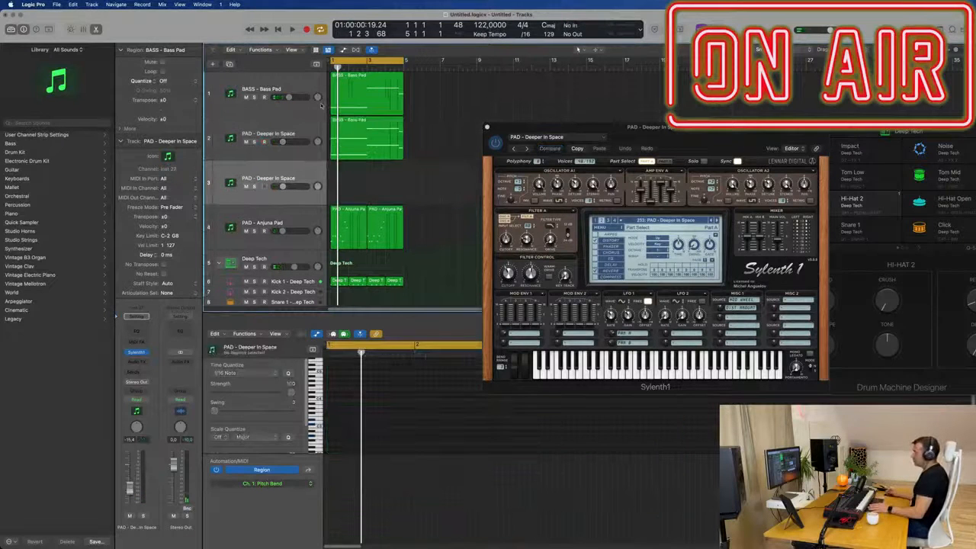
left_click(371, 148)
left_click_drag(370, 157, 368, 201)
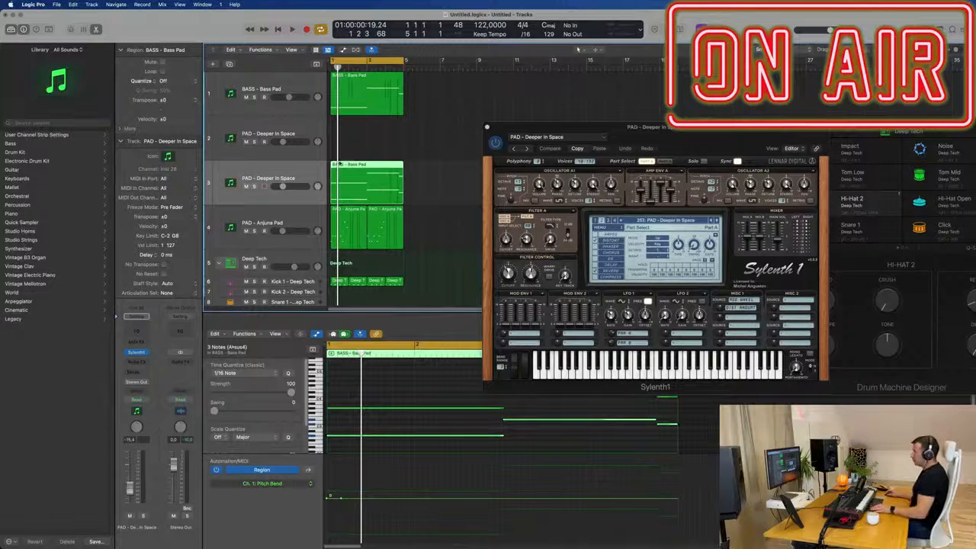
key("space")
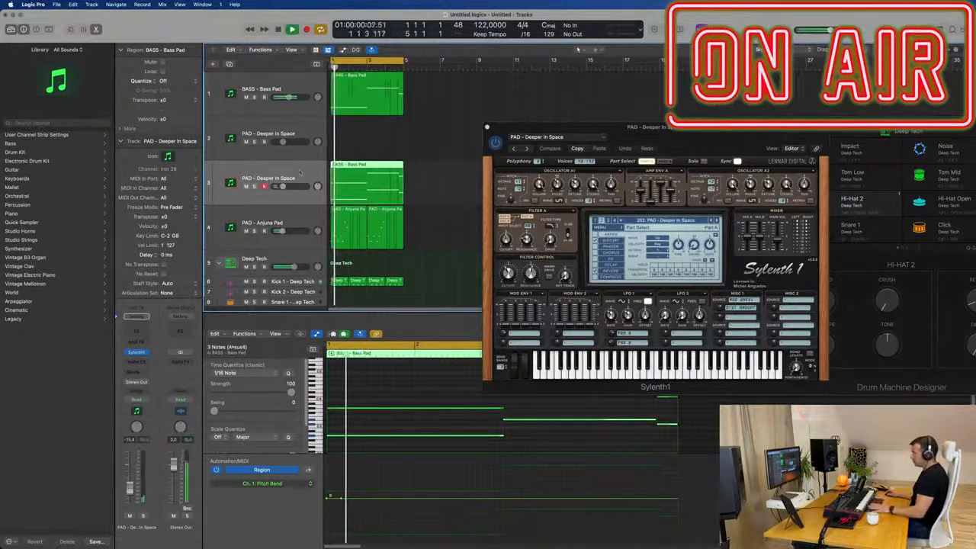
Replace Sylenth1 with the Serum instrument on the new duplicate track and move its window clear of the arrangement.
left_click(145, 352)
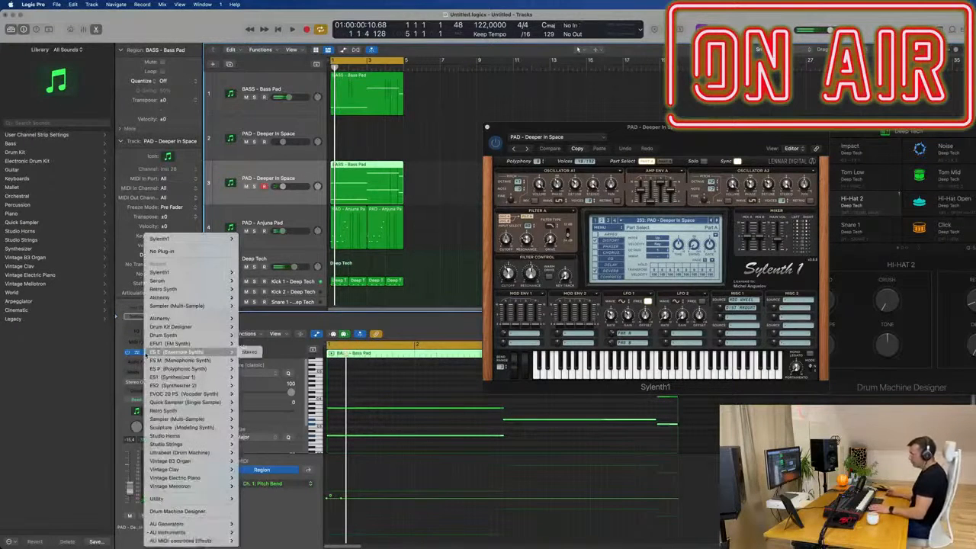
mouse_move(186, 533)
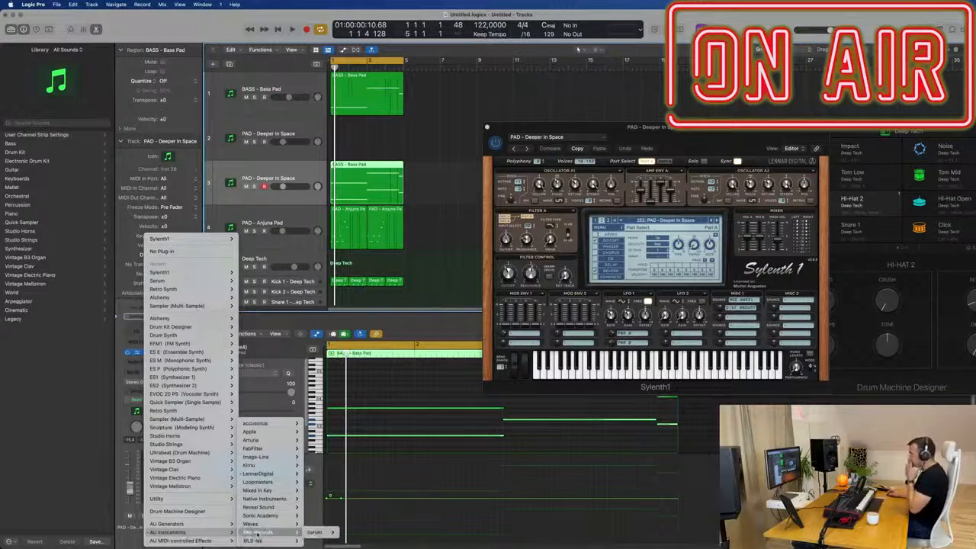
left_click(351, 532)
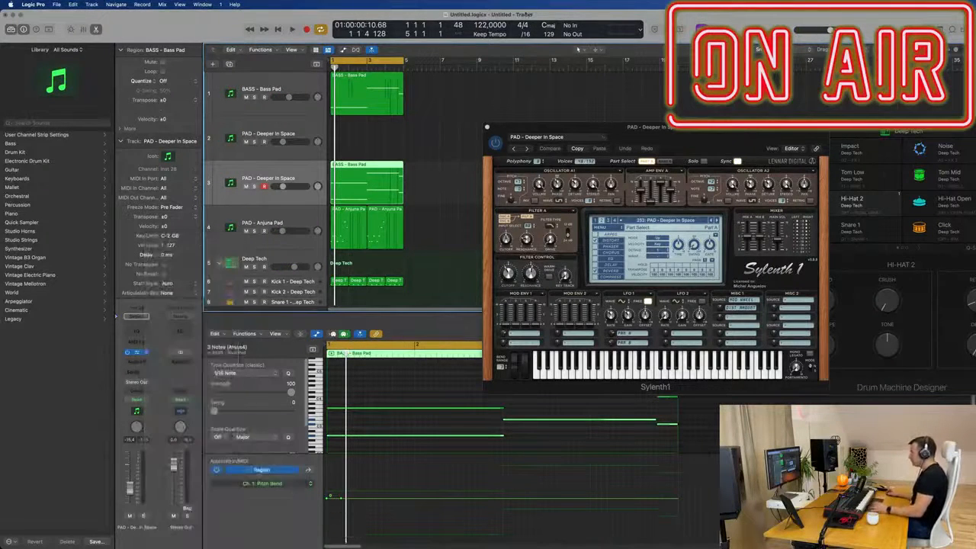
left_click_drag(536, 111, 658, 111)
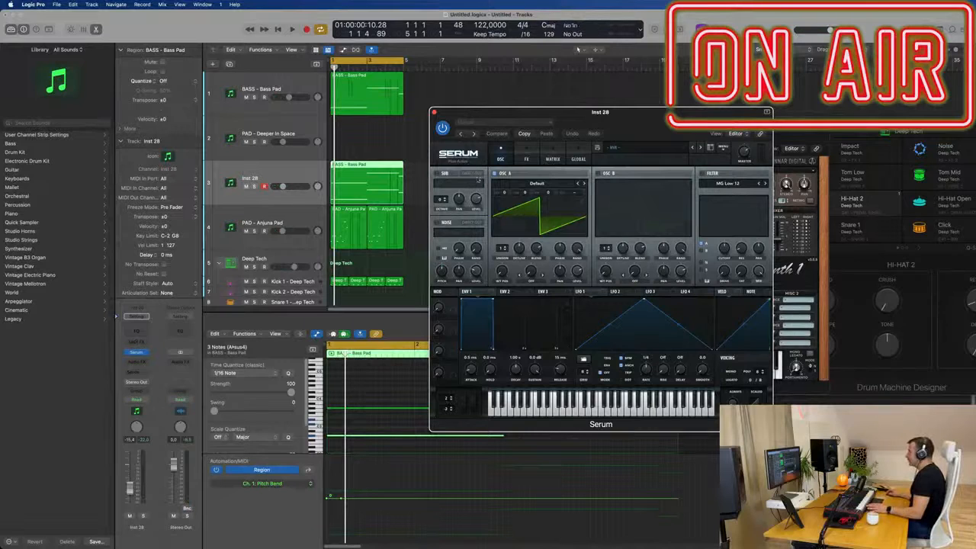
Load the PD ArticWind [CFA] preset from Serum's Pads category and listen to it with the loop.
key("space")
left_click(514, 124)
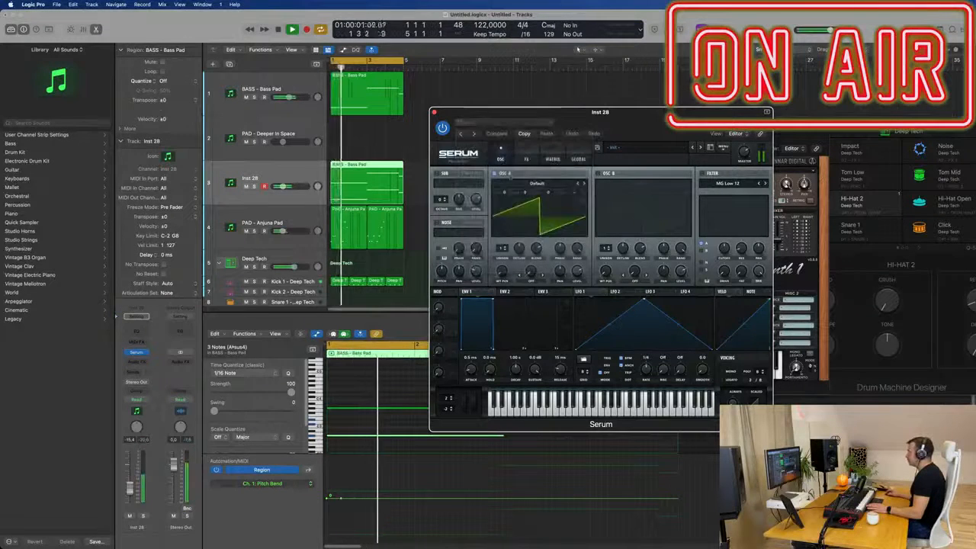
left_click(643, 151)
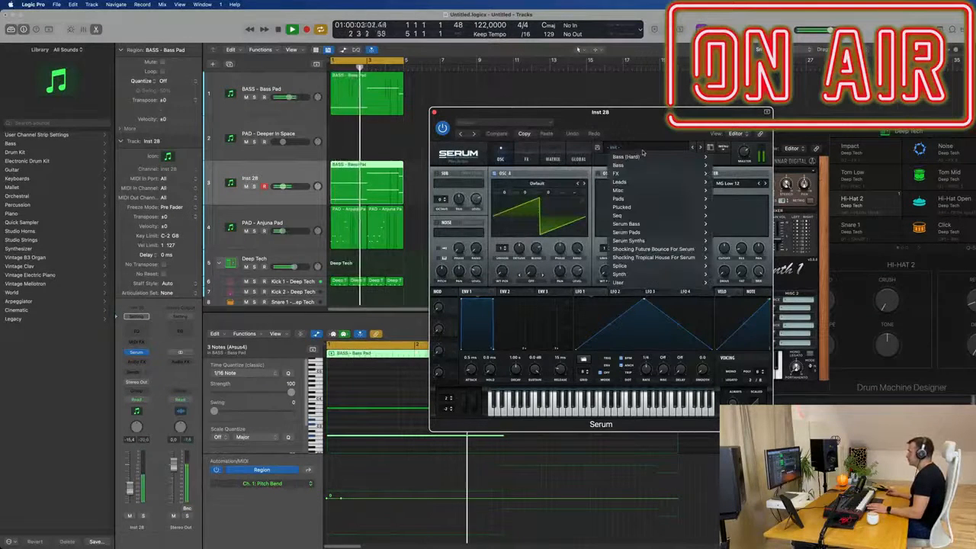
mouse_move(621, 198)
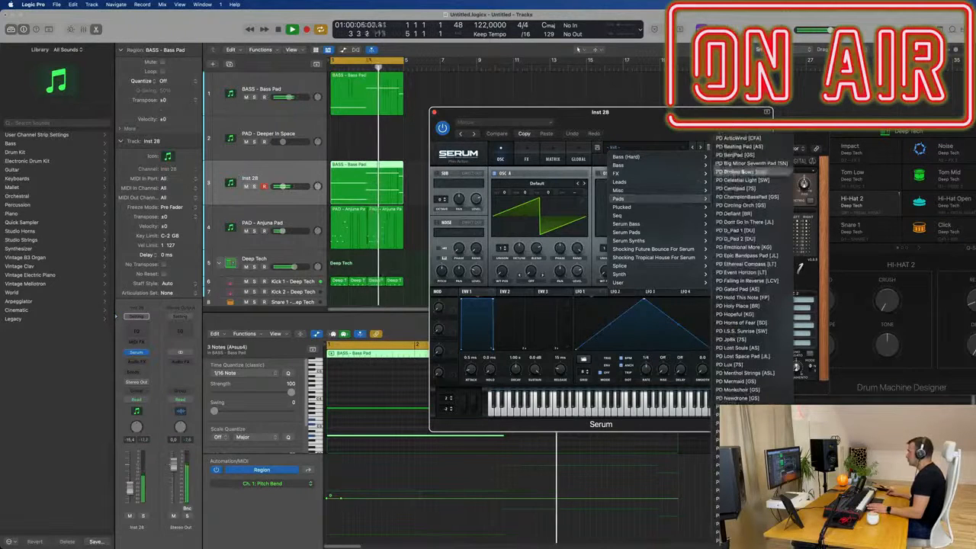
left_click(738, 138)
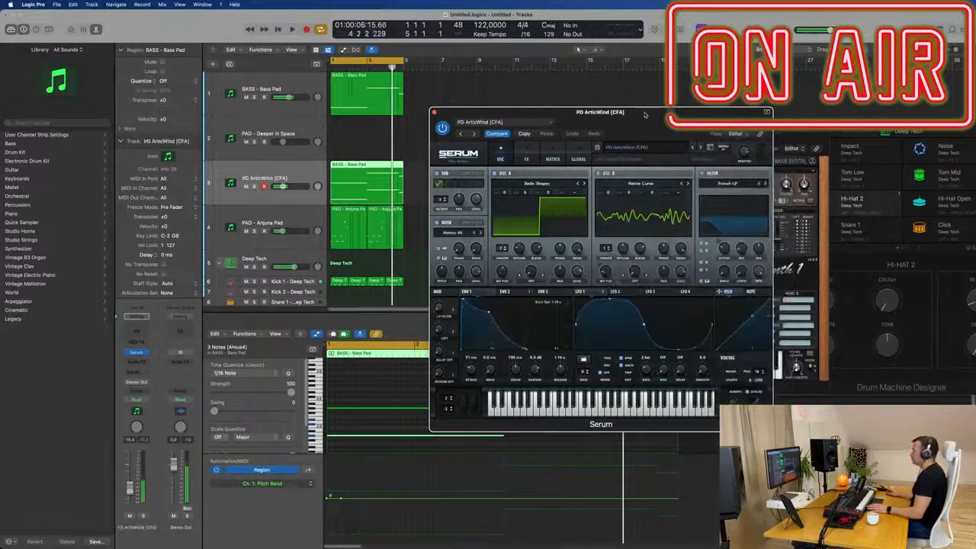
left_click_drag(646, 115, 684, 112)
key("space")
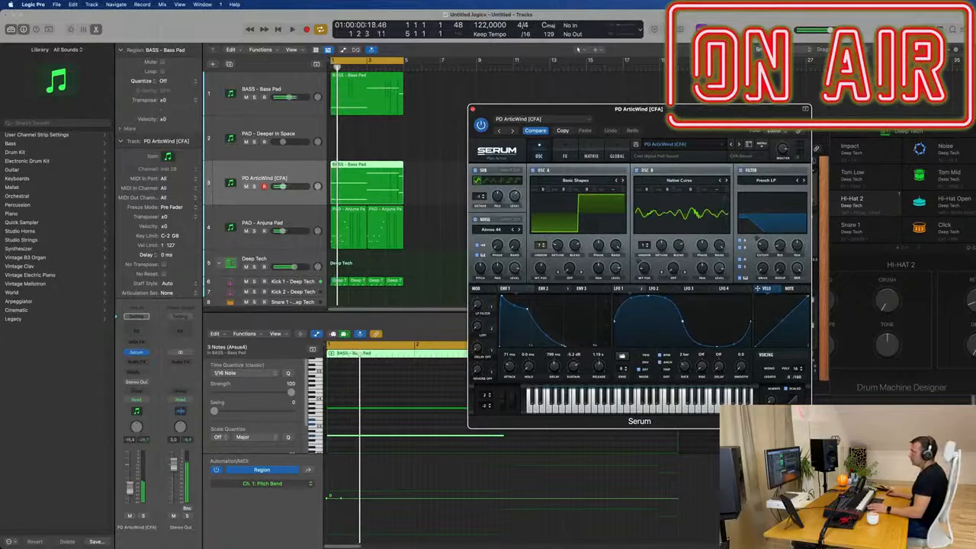
key("space")
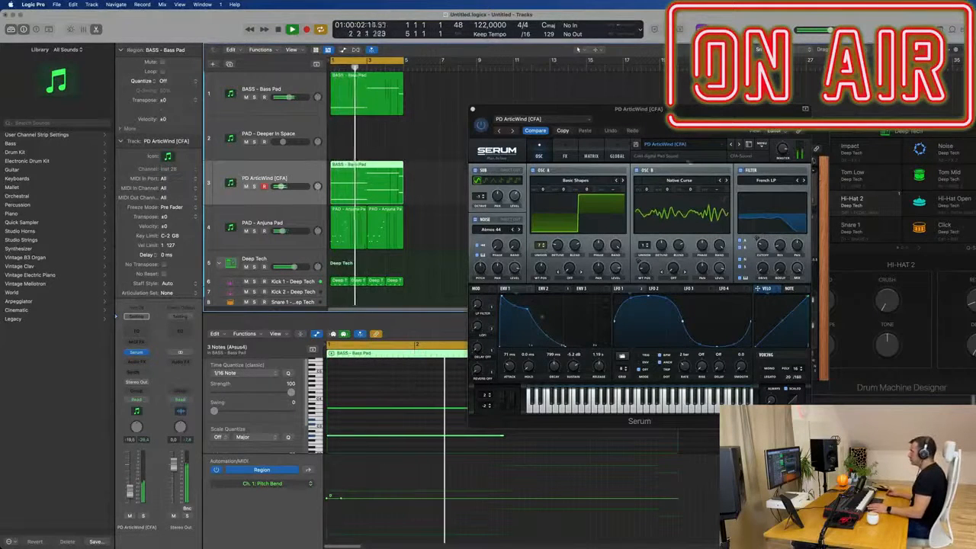
Advance Serum through PD Beating Pad [AS] to the PD BenjPad [GS] preset while the loop plays.
left_click(738, 145)
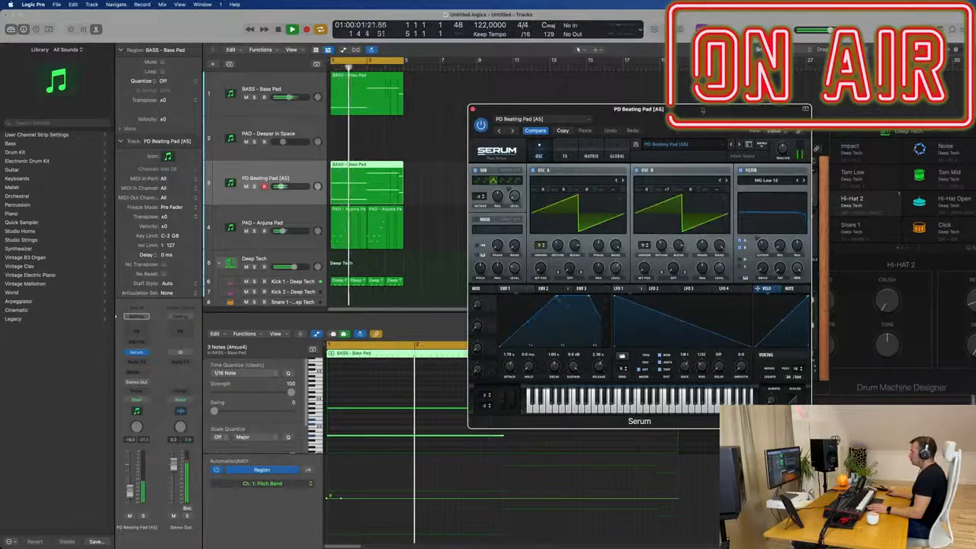
left_click_drag(733, 109, 700, 112)
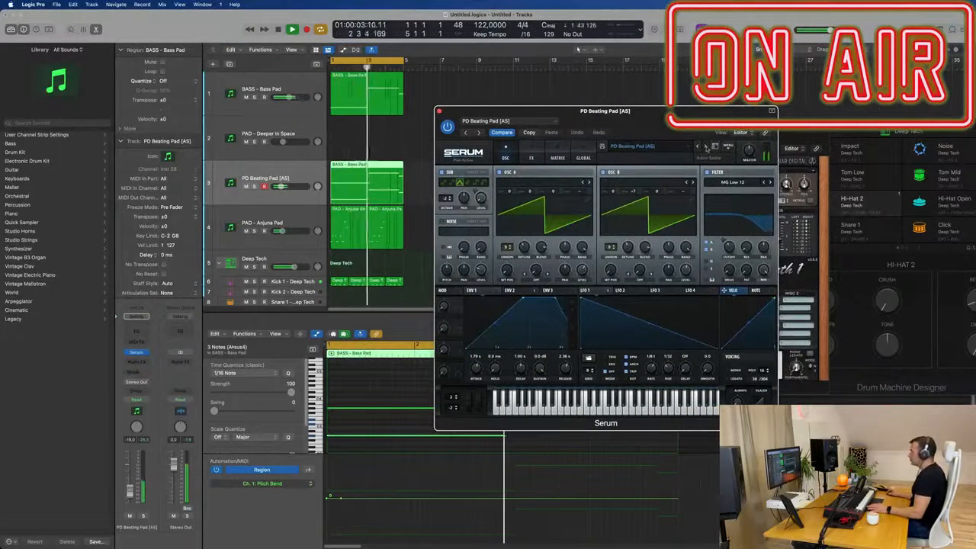
left_click(706, 147)
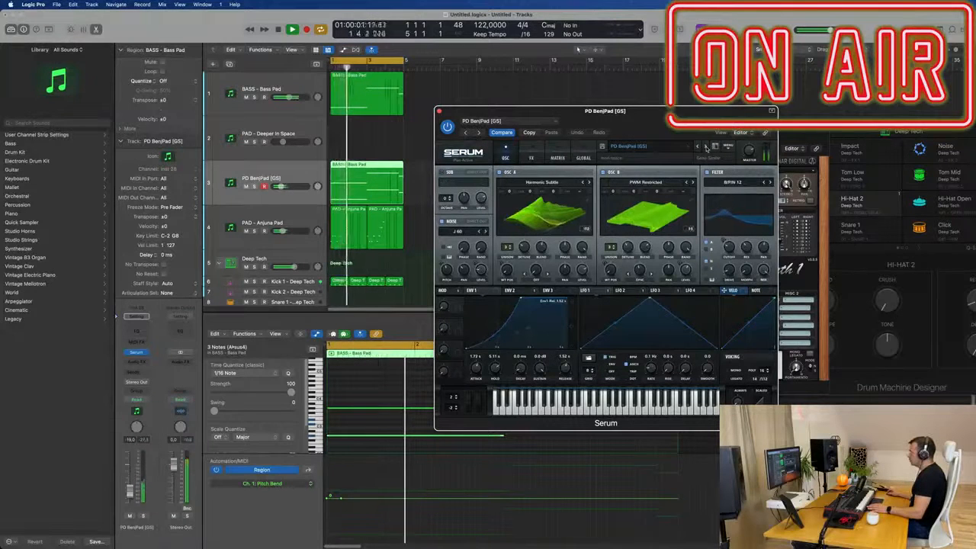
Advance Serum through PD Big Minor Seventh Pad [SN], PD Broken Bows [SW] and PD Celestial Light [SW] to PD Centipad [7S] during loop playback.
left_click(706, 147)
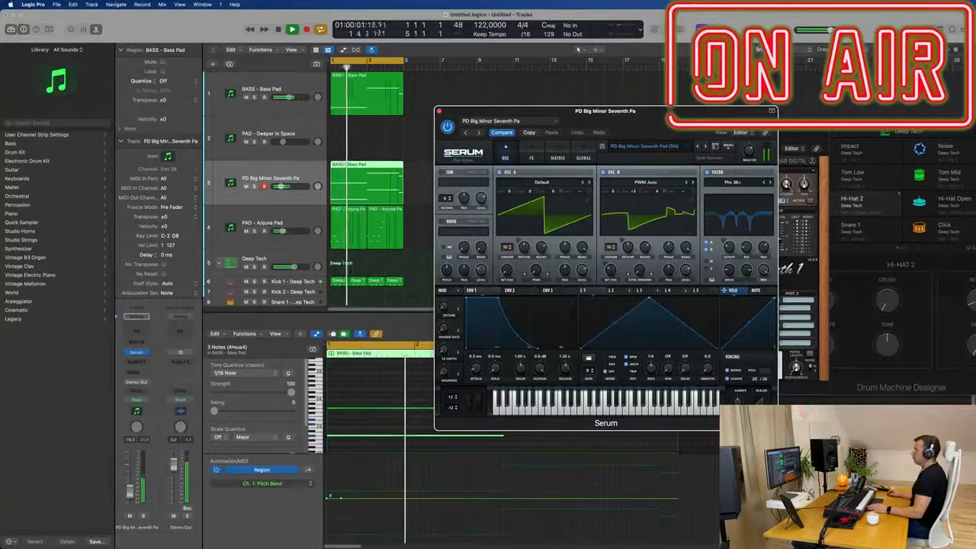
left_click(692, 106)
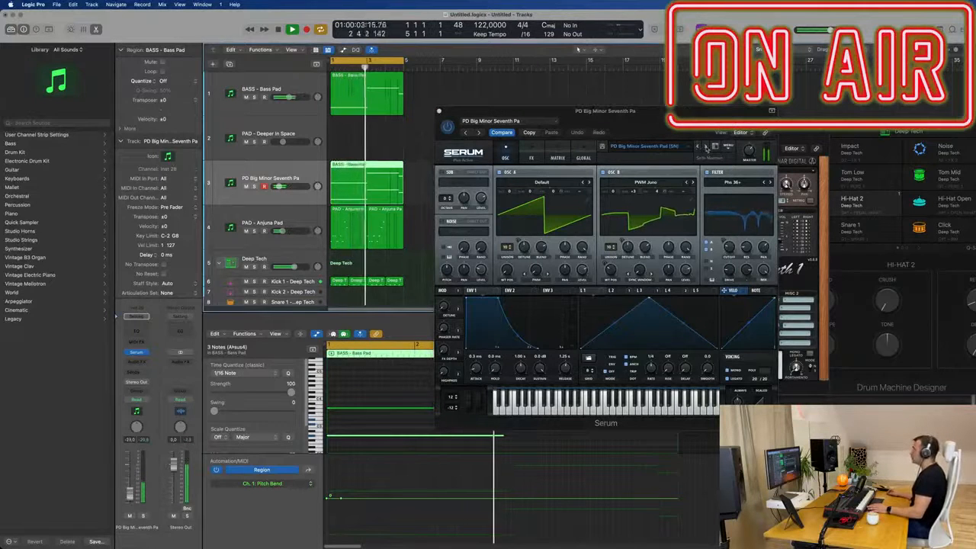
left_click(706, 147)
left_click(706, 147)
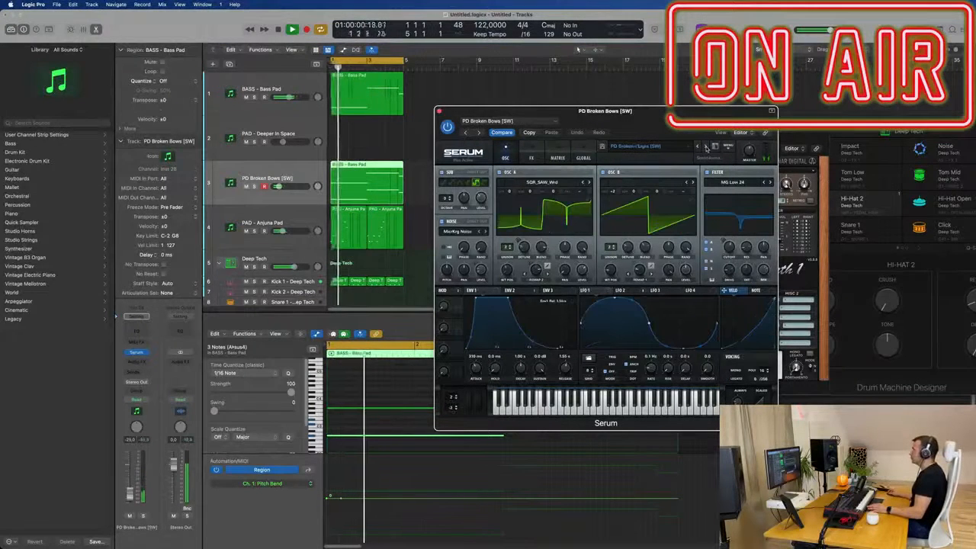
key("space")
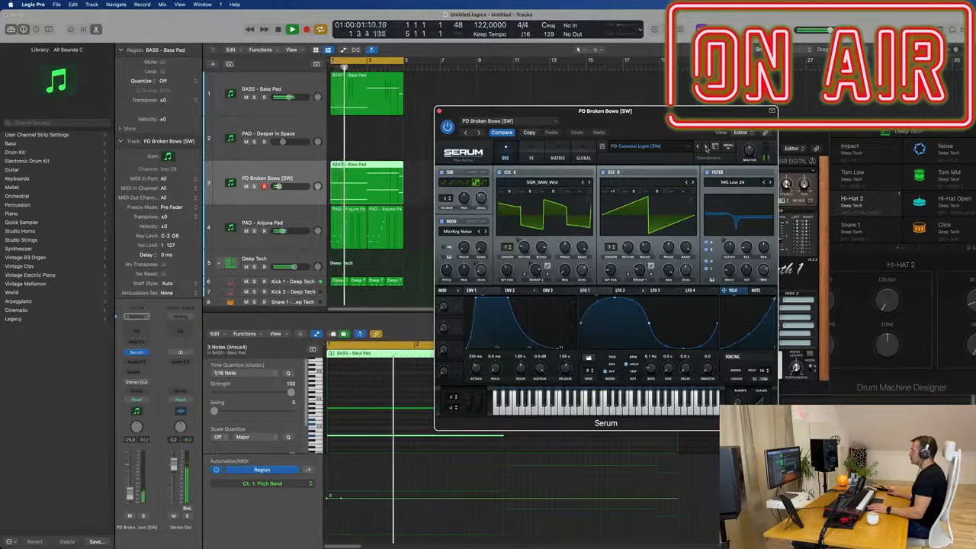
left_click(706, 148)
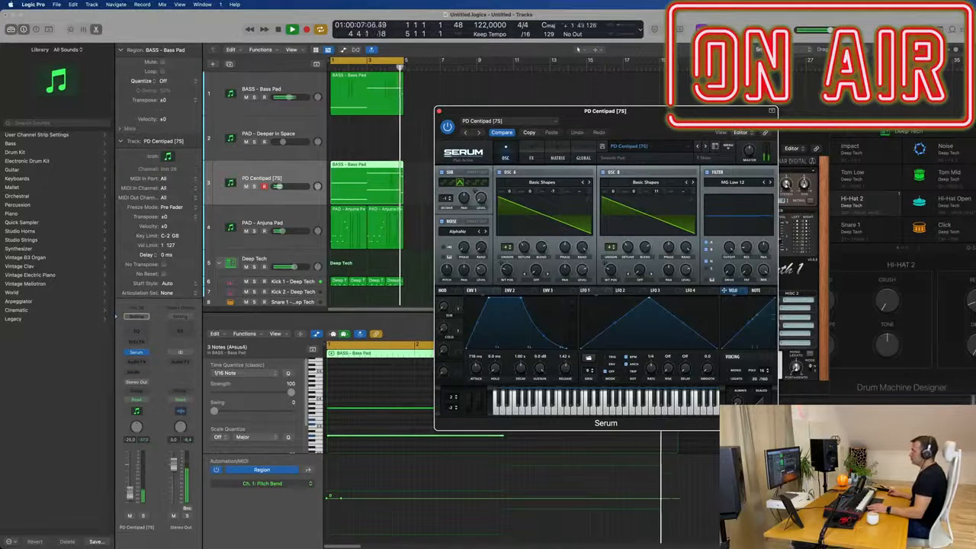
Raise the PD Centipad track's volume slightly and transpose all notes in its region down an octave.
left_click_drag(128, 493, 129, 488)
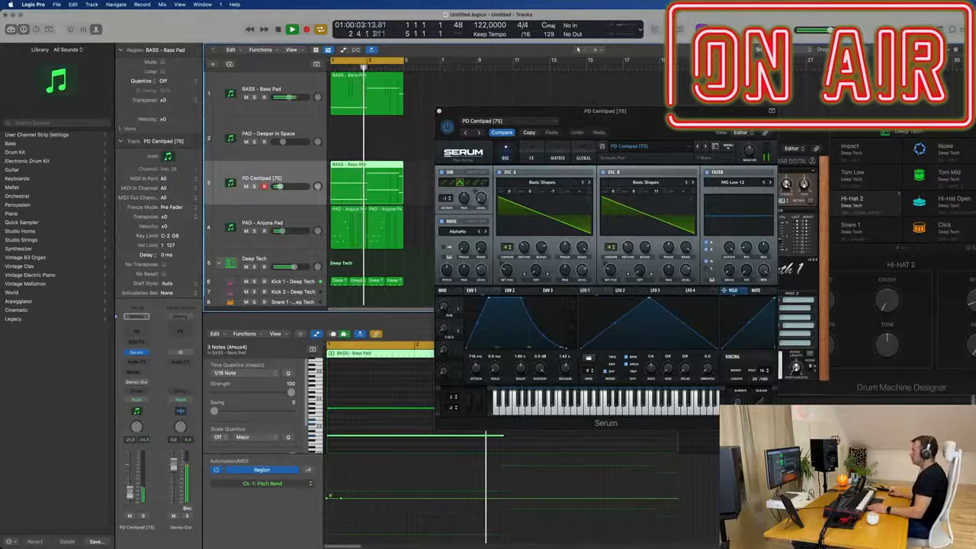
left_click(375, 386)
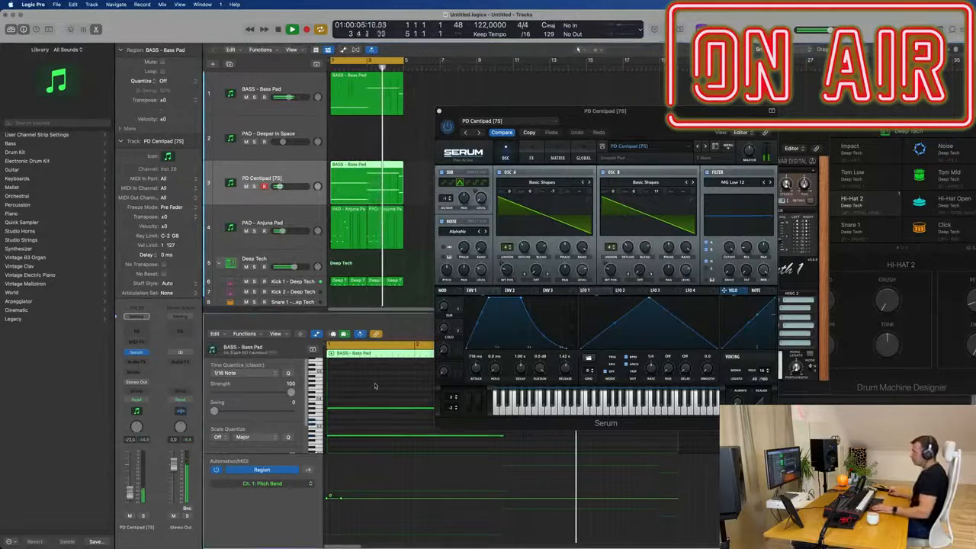
key("super+a")
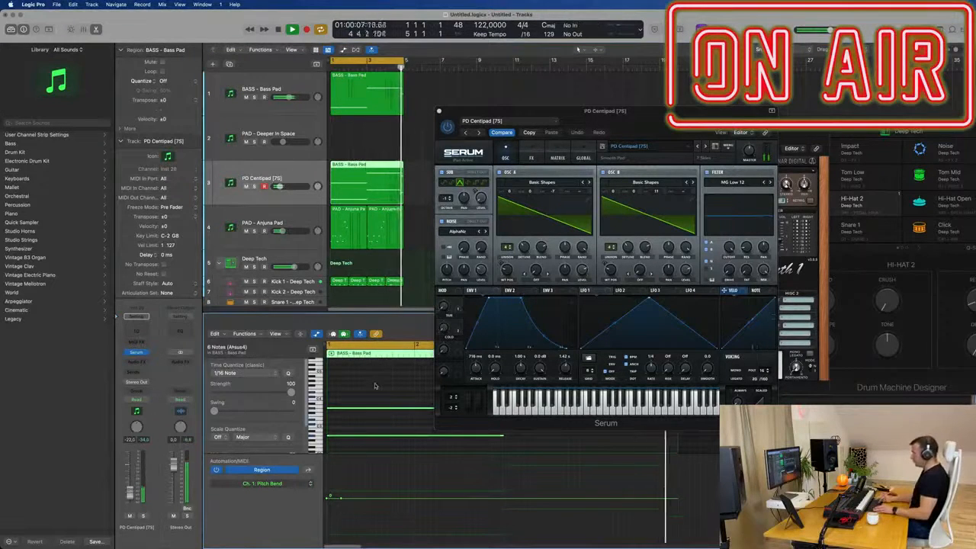
left_click_drag(628, 126, 739, 86)
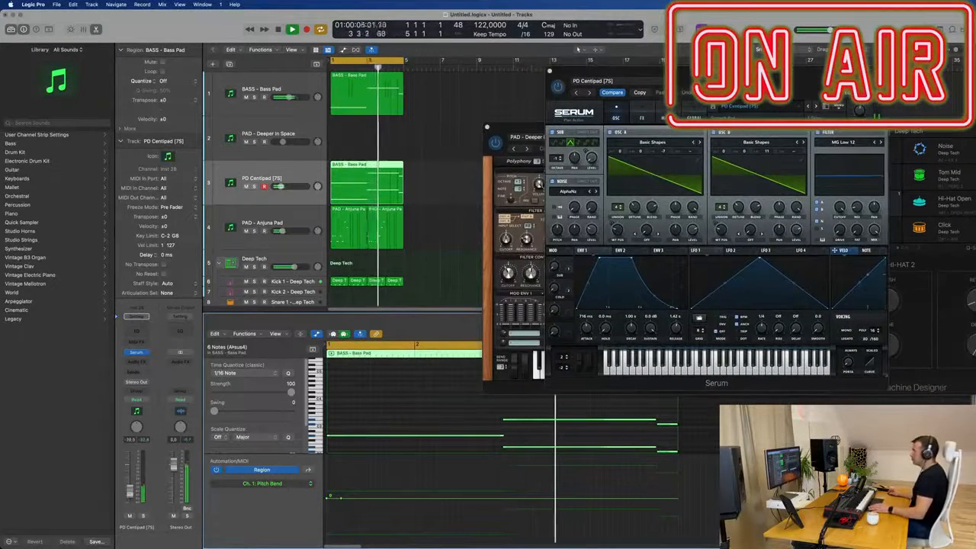
left_click_drag(749, 74, 601, 106)
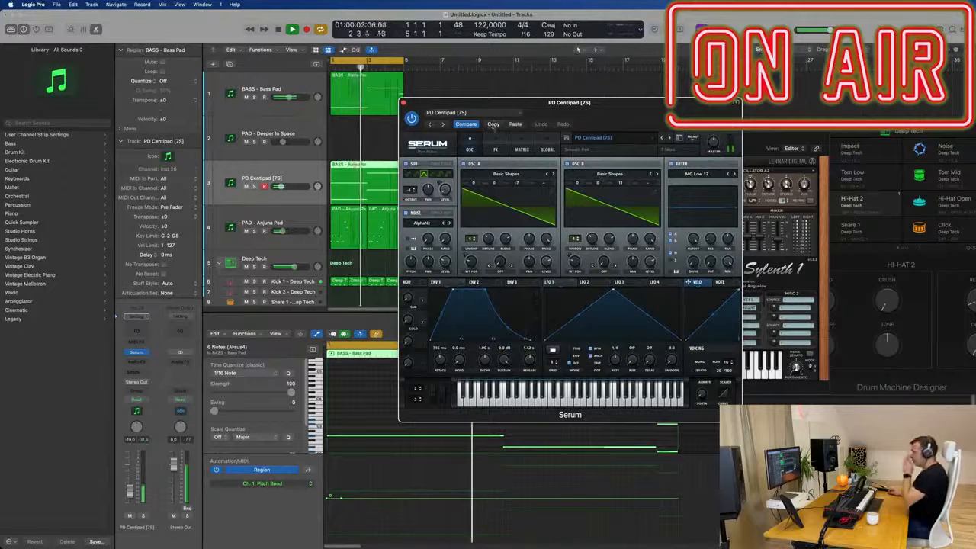
Advance Serum through PD ChampionBassPad [GS] and PD Defiant [BR] to PD Dont Go In There [JL] while listening.
left_click(669, 139)
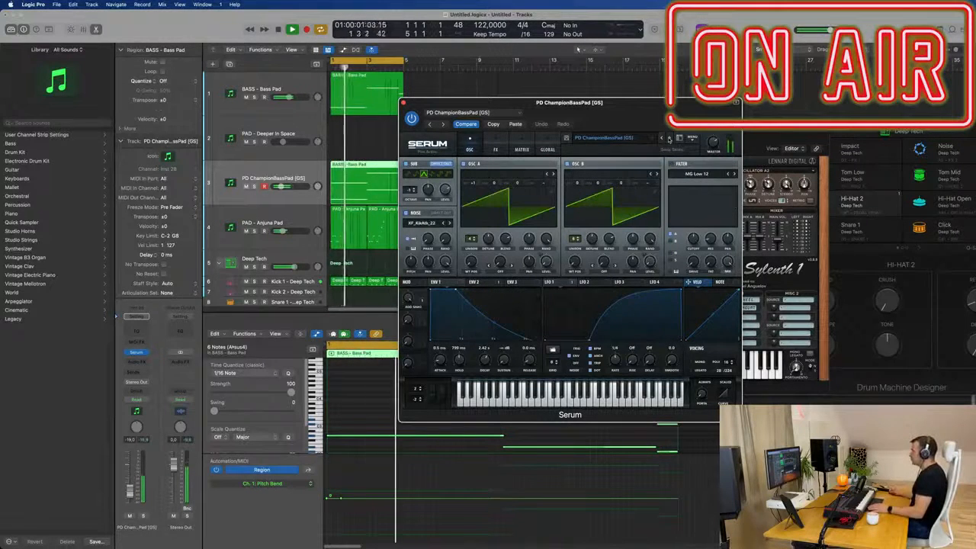
left_click(669, 139)
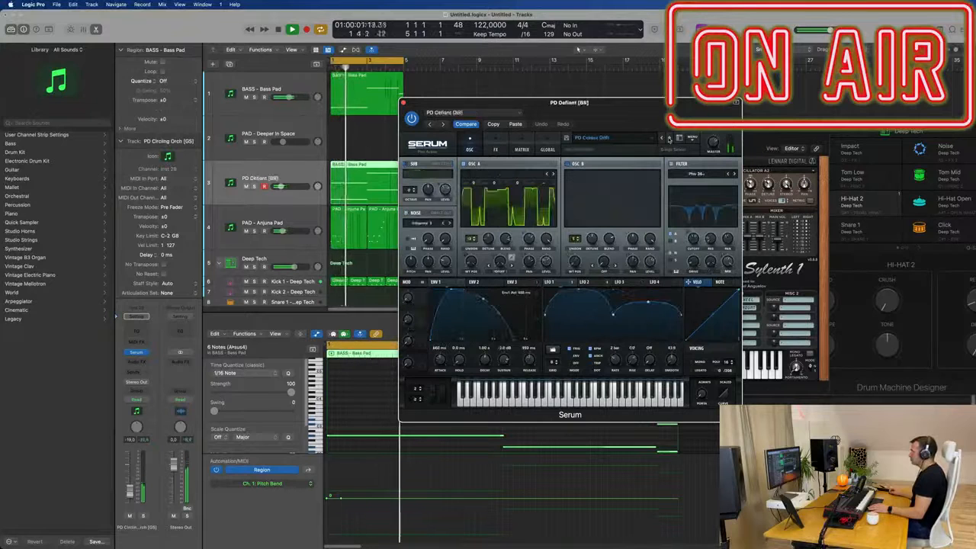
left_click(669, 139)
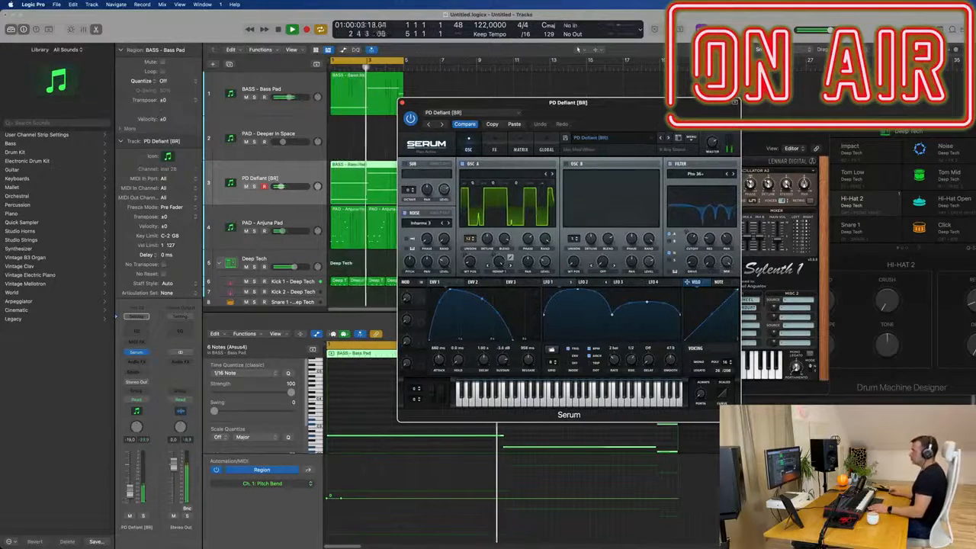
left_click(653, 138)
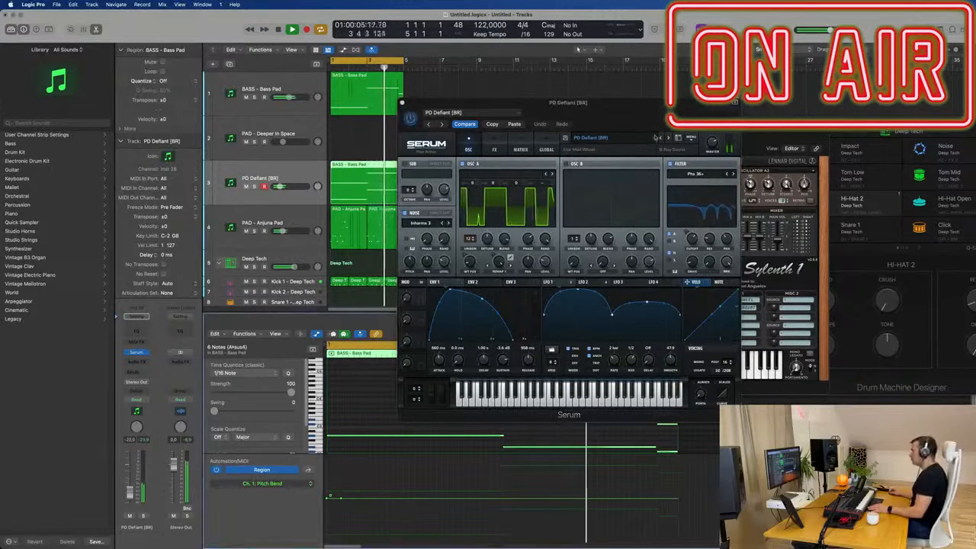
left_click(668, 140)
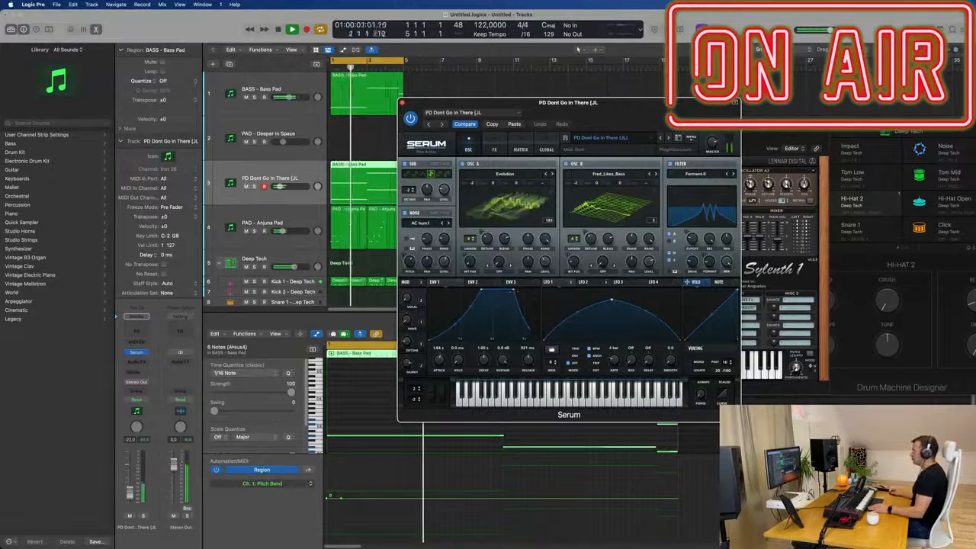
Advance Serum past PD D_Pad 1 [DU] to the PD D_Pad 2 [DU] preset and lower the track's volume to about -25 dB.
left_click(668, 139)
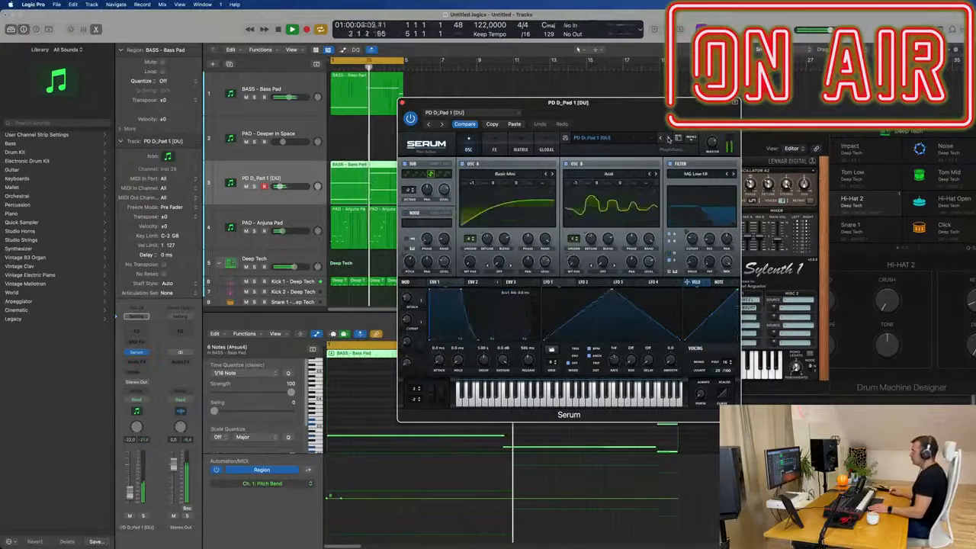
key("space")
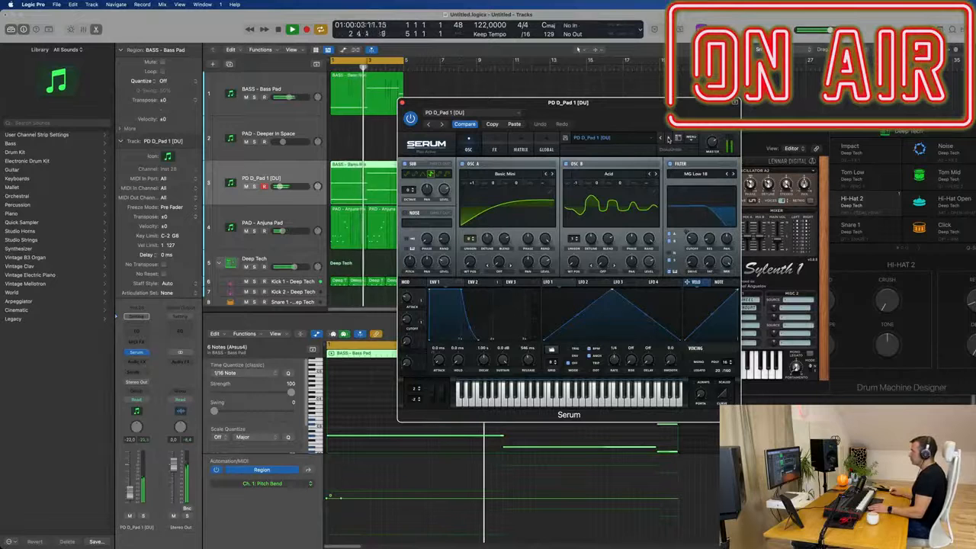
left_click(668, 140)
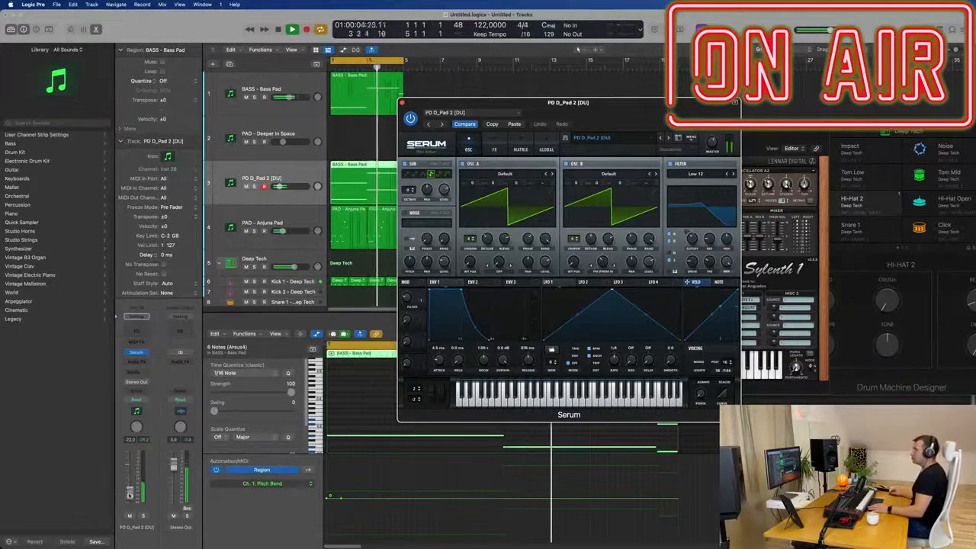
left_click_drag(129, 494, 129, 496)
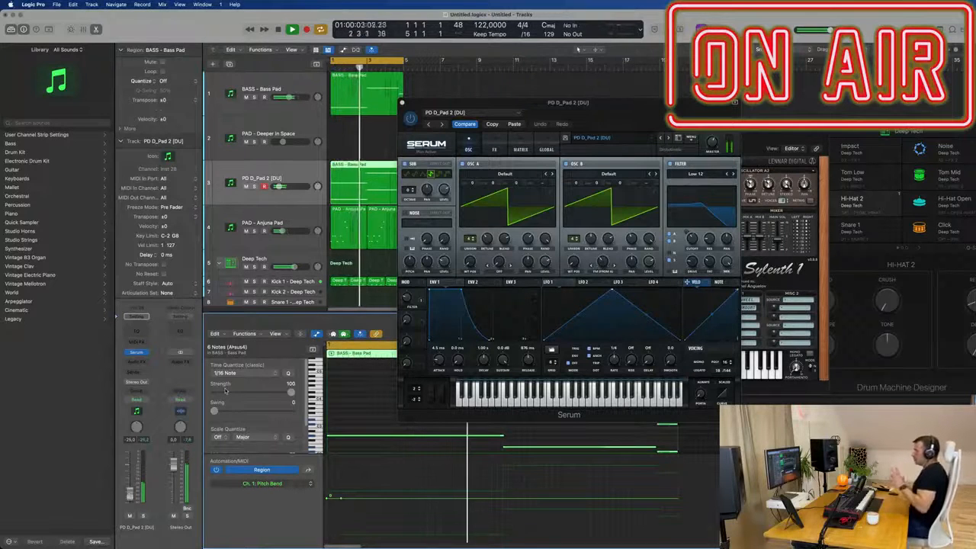
Close the Serum window, then solo and select the PD D_Pad 2 [DU] track.
left_click(278, 240)
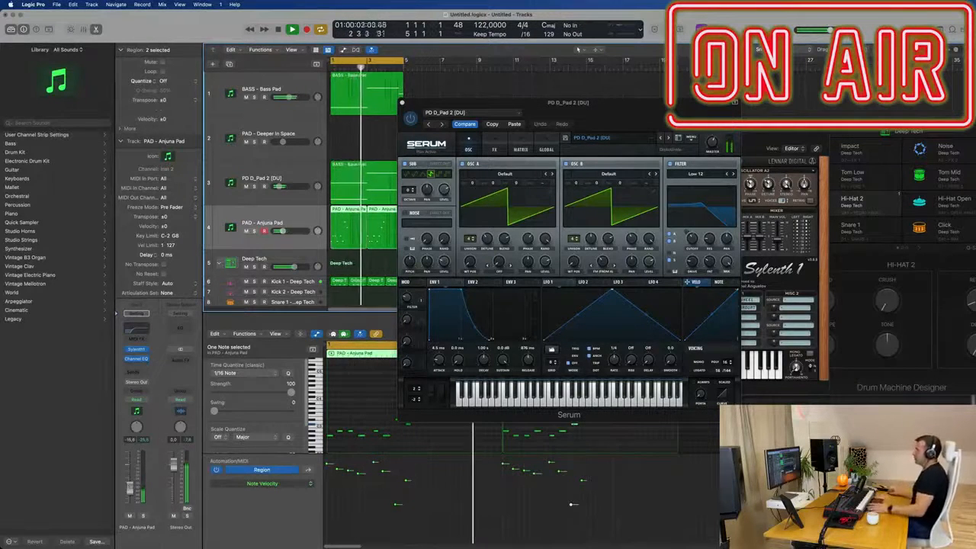
left_click(402, 104)
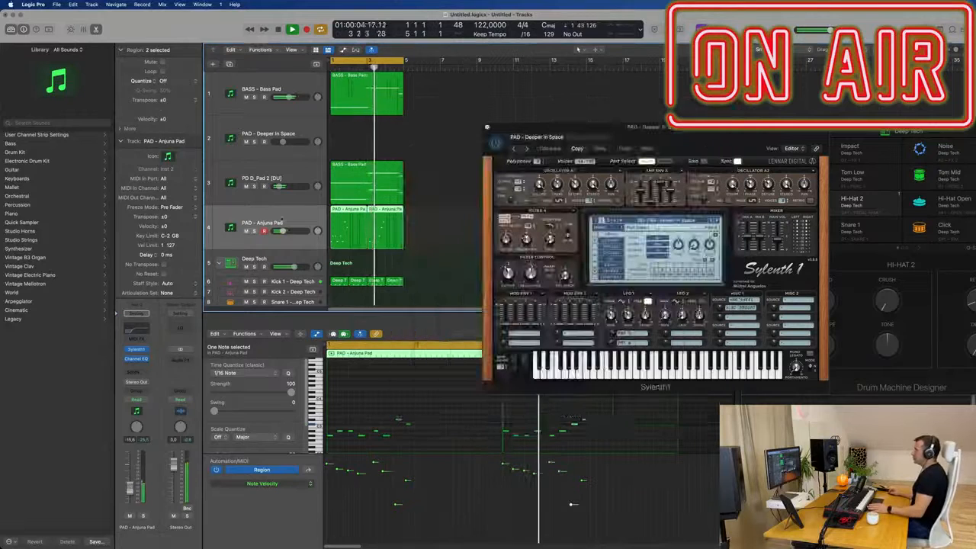
left_click(254, 187)
left_click(313, 172)
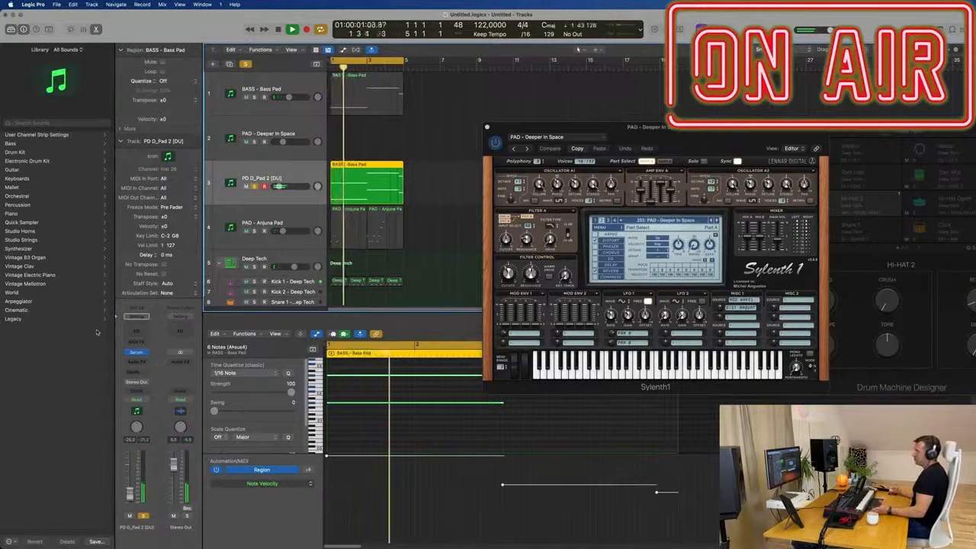
Add a send to Bus 5 on the PD D_Pad 2 [DU] channel.
left_click(136, 372)
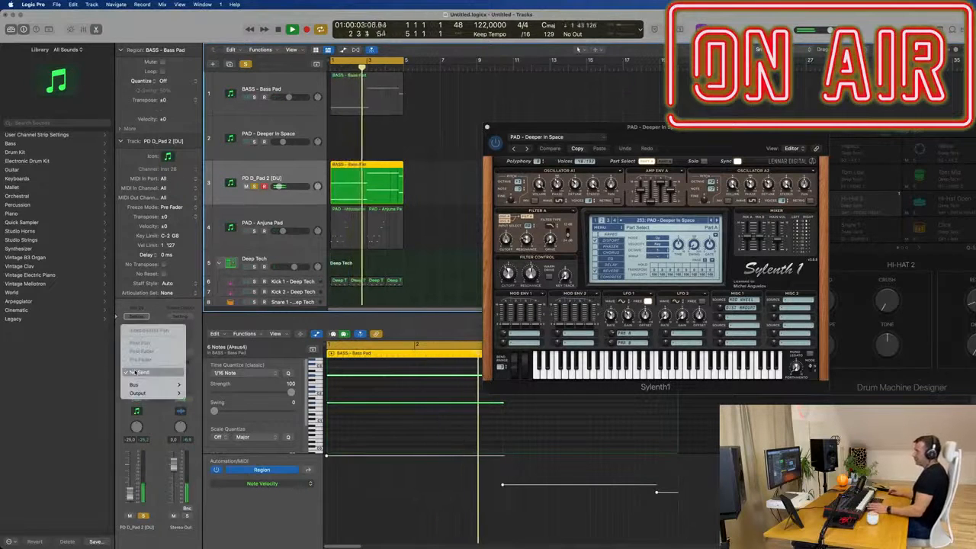
mouse_move(137, 384)
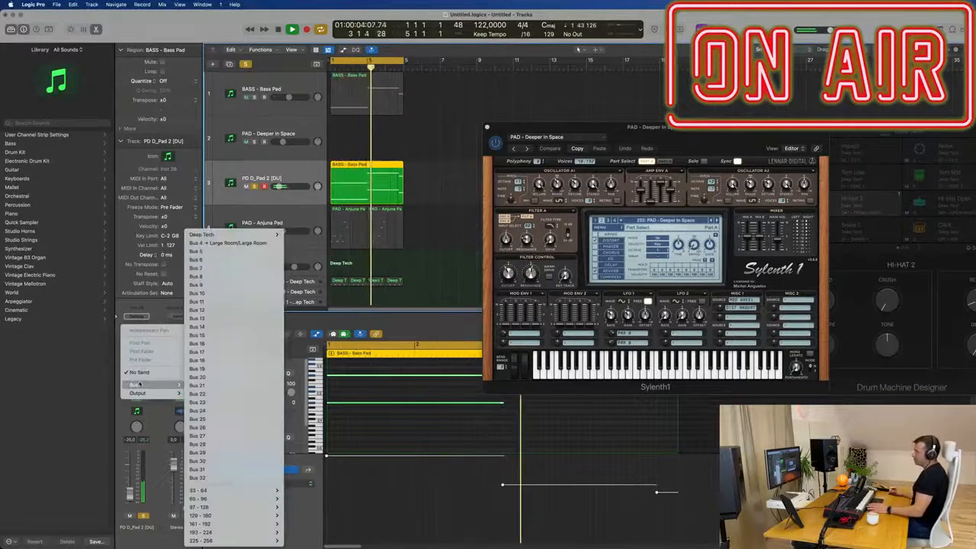
left_click(225, 254)
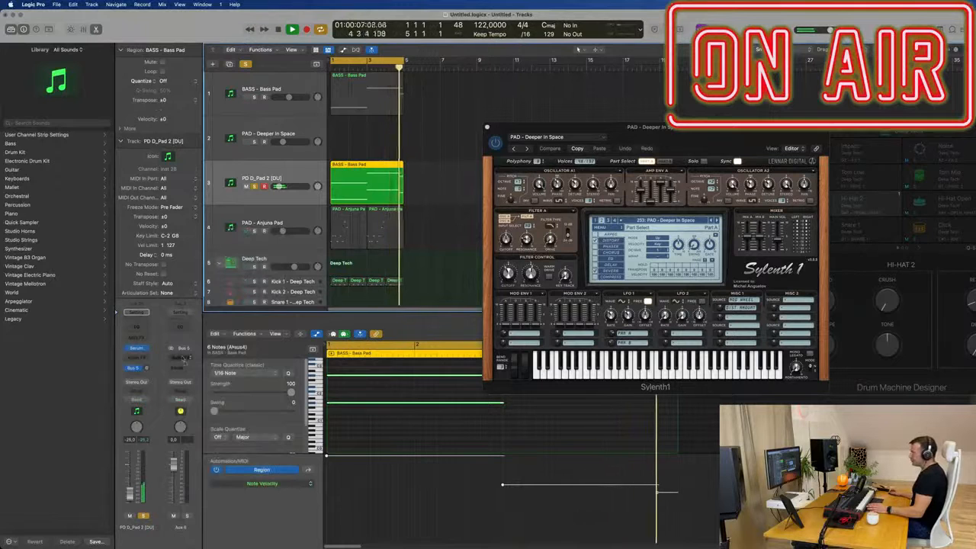
Insert a Channel EQ on the Aux 5 channel and replace it with a stereo SilverVerb.
left_click(183, 358)
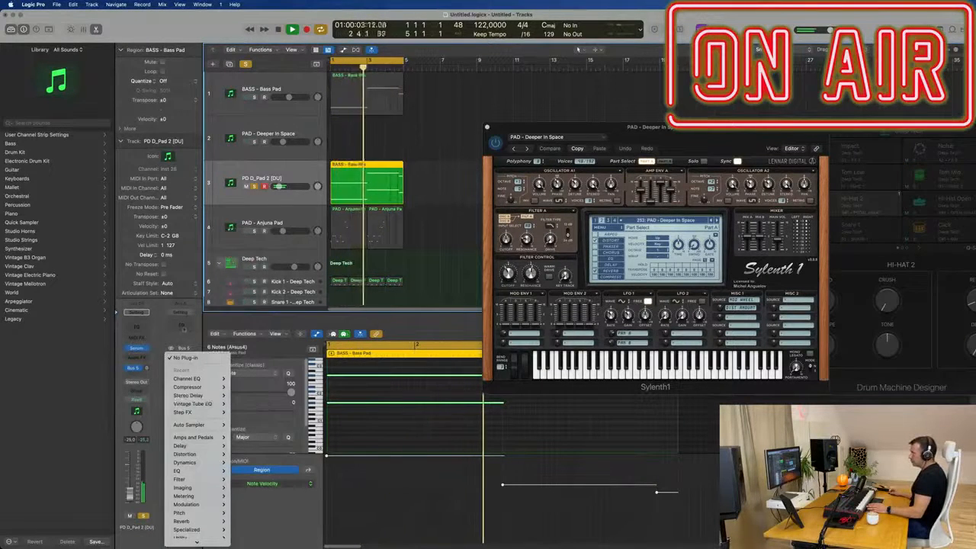
left_click(187, 379)
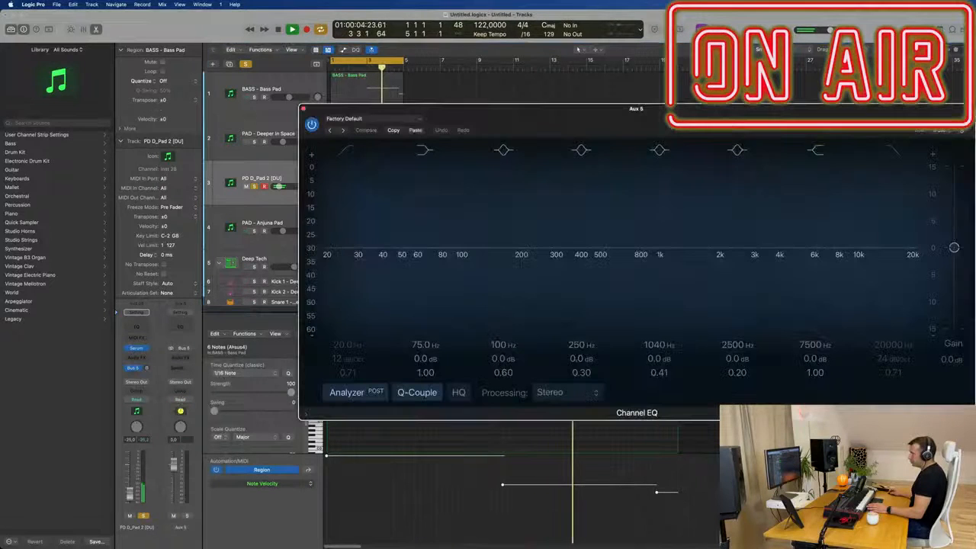
left_click(189, 355)
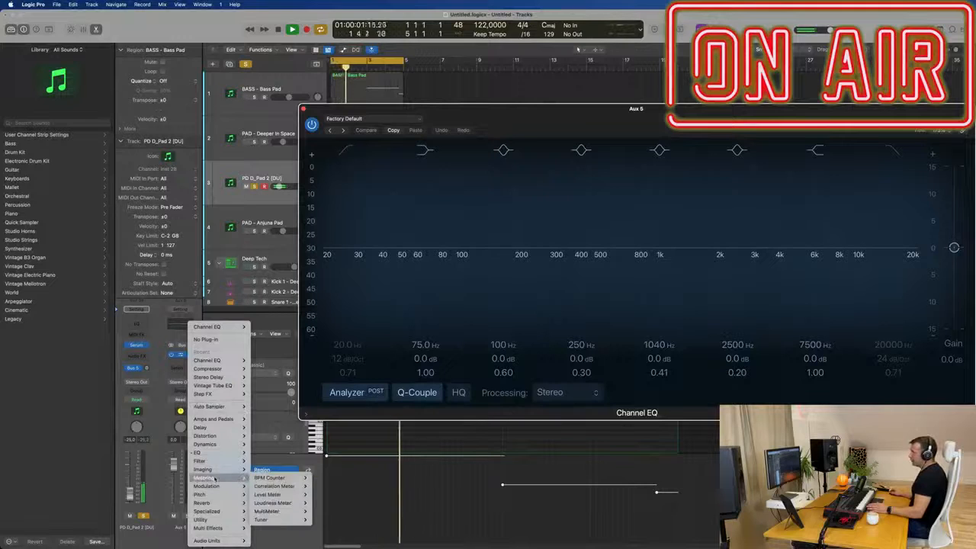
mouse_move(216, 504)
mouse_move(265, 519)
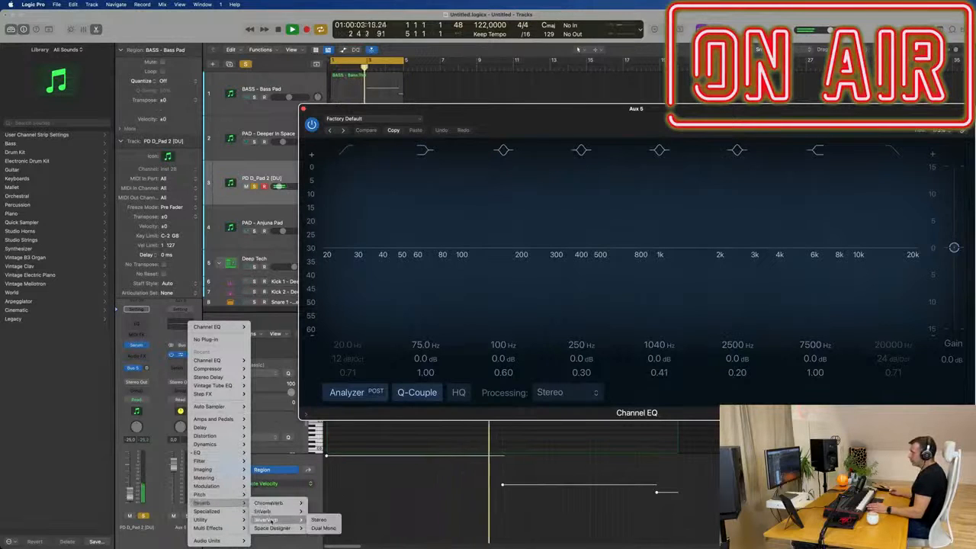
left_click(315, 520)
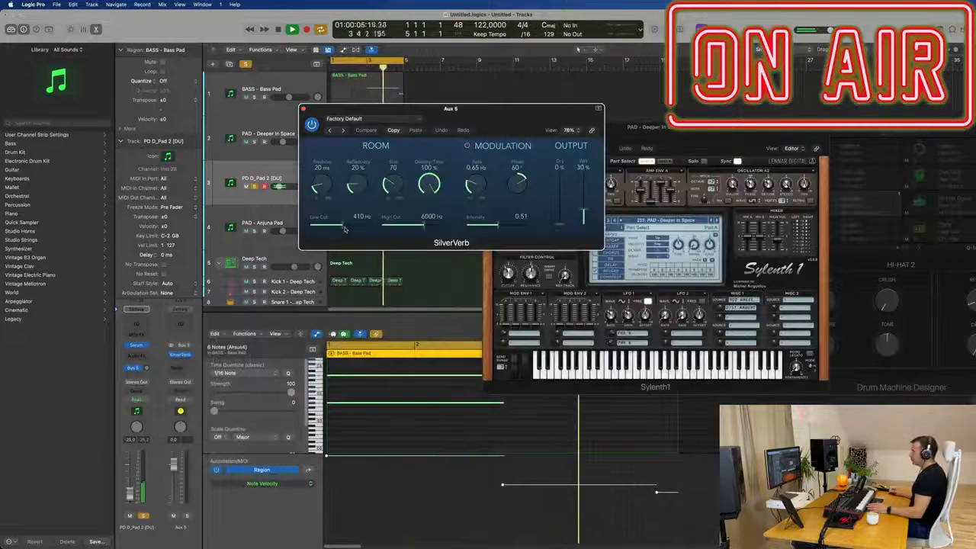
Load SilverVerb's grandiose preset, move its window clear of the arrangement, and raise the pad's Bus 5 send level.
left_click(384, 120)
left_click(387, 275)
left_click_drag(556, 116, 972, 195)
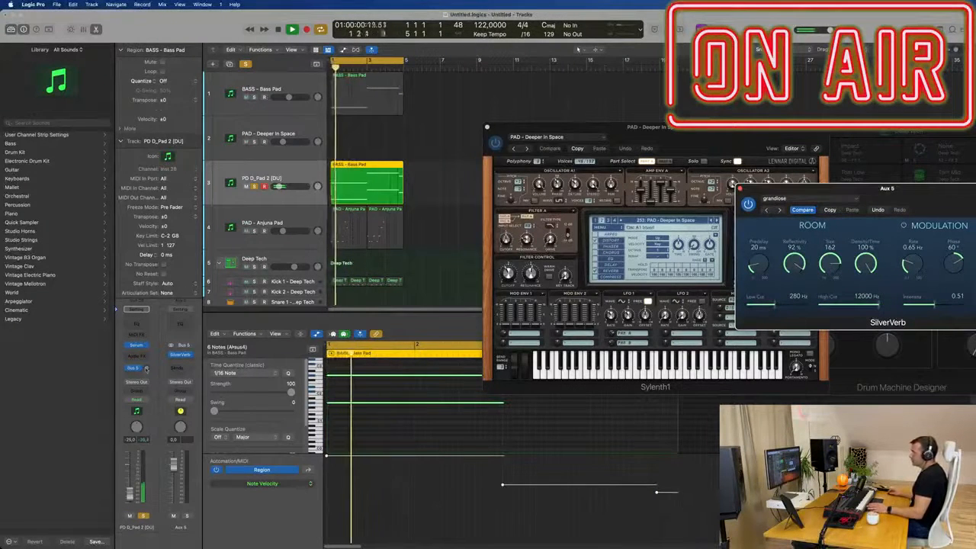
left_click_drag(146, 369, 144, 356)
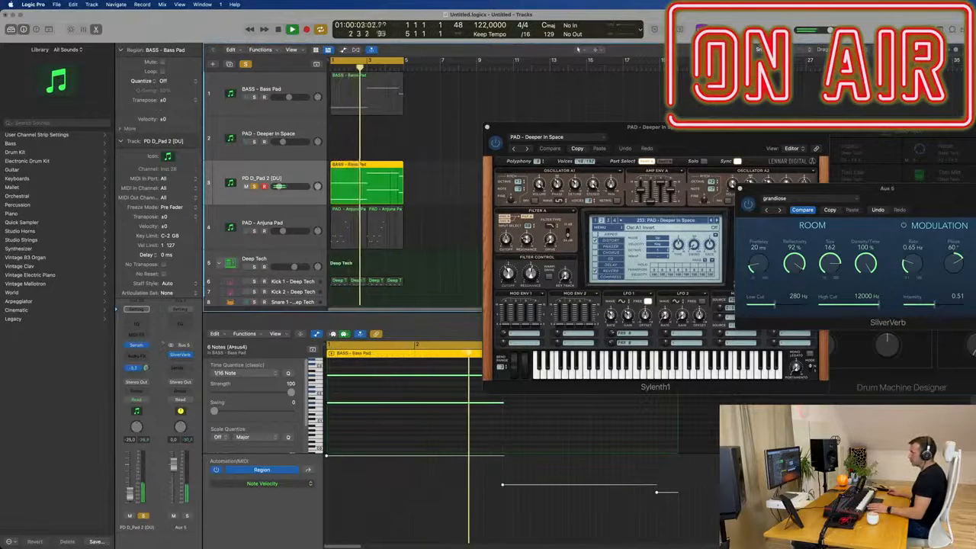
Add a Channel EQ after SilverVerb on Aux 5 with a low cut at 352 Hz and 24 dB/Oct, and close its window.
left_click(180, 324)
left_click(345, 151)
left_click_drag(344, 181, 554, 234)
left_click_drag(535, 273, 570, 267)
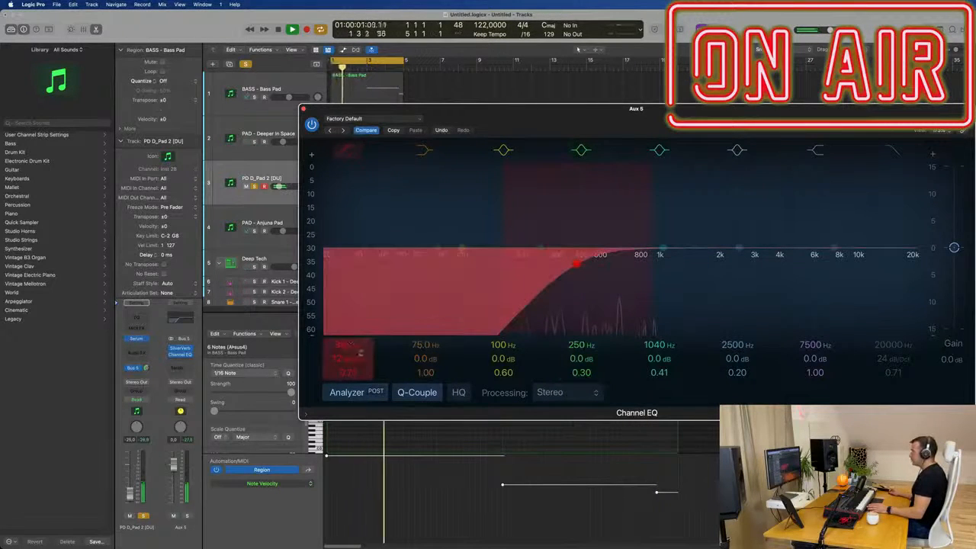
left_click_drag(347, 359, 347, 350)
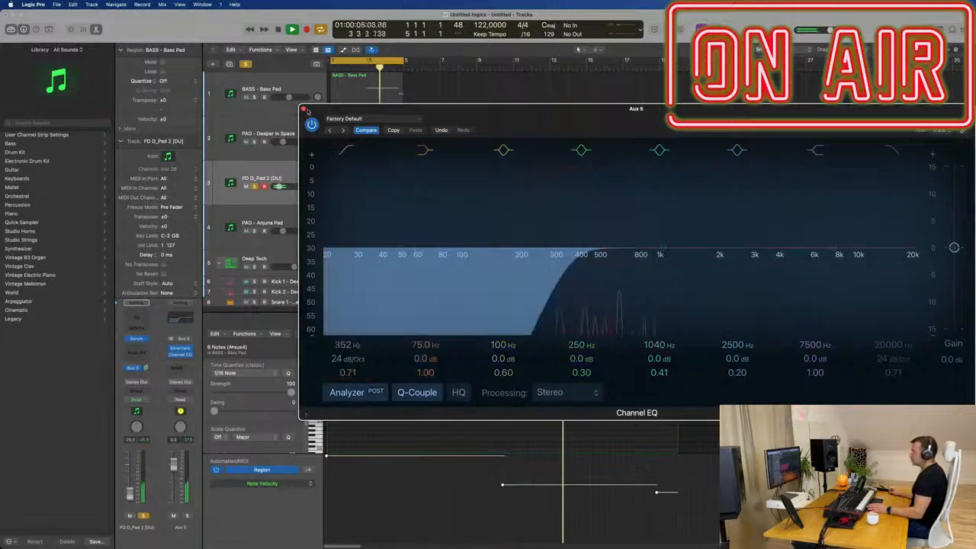
left_click(304, 110)
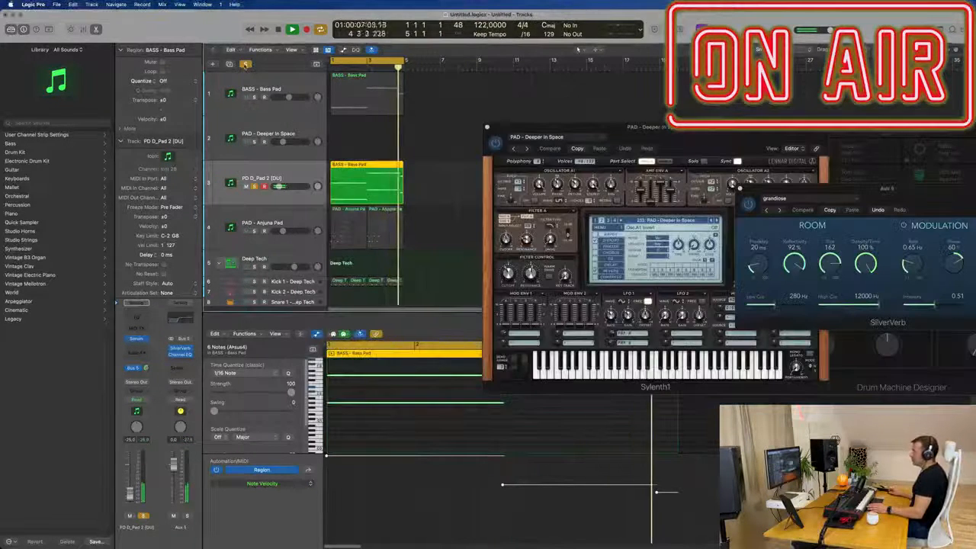
Clear the solo on all tracks and close the Sylenth1 and Drum Machine Designer windows.
left_click(245, 64)
left_click_drag(495, 130, 452, 136)
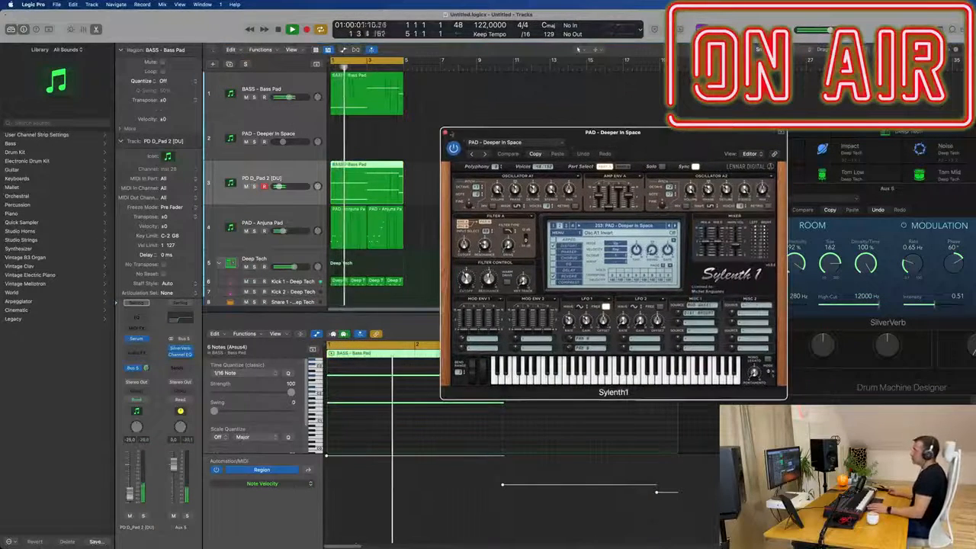
left_click(445, 132)
left_click_drag(721, 127, 550, 145)
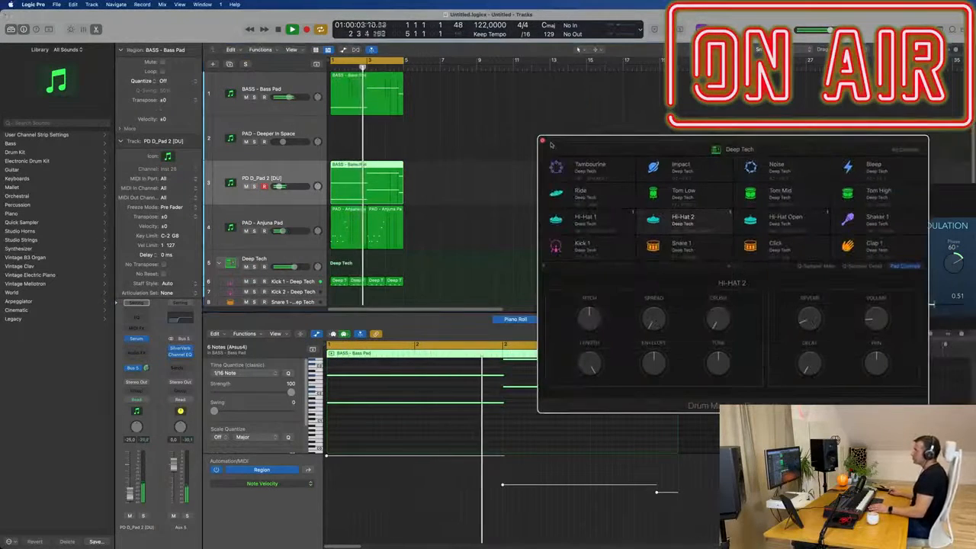
left_click(542, 142)
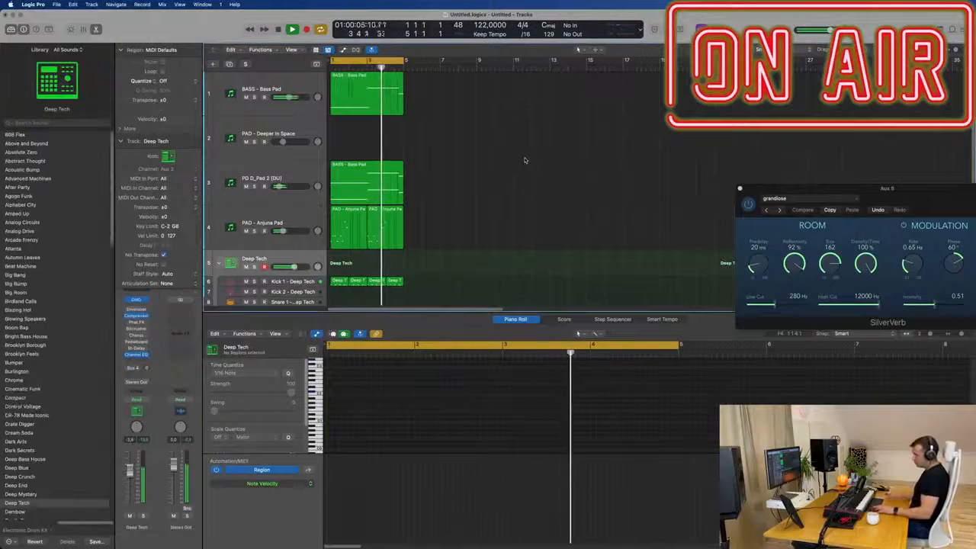
Repeat all regions three times and extend the cycle range to bar 17.
key("super+a")
key("super+r")
key("super+r")
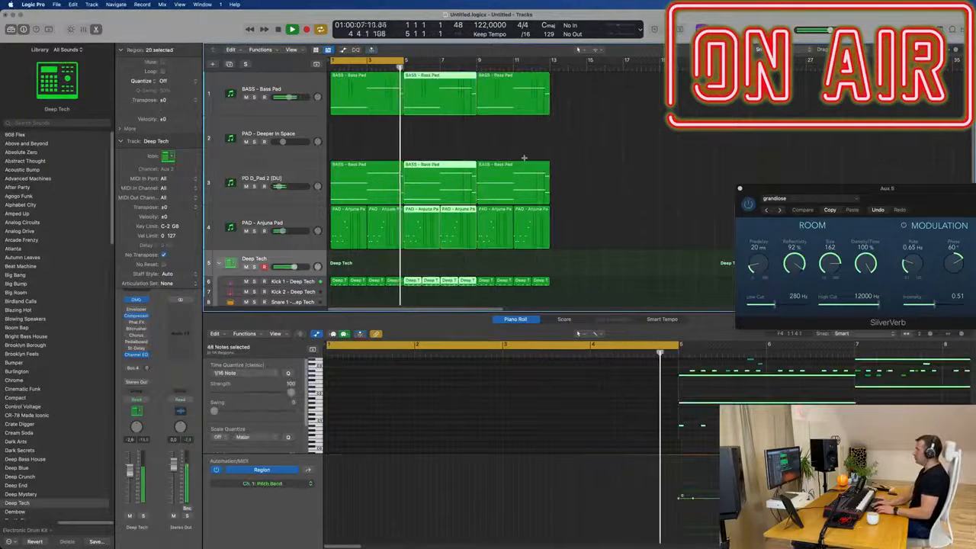
key("super+r")
key("super+Left")
key("space")
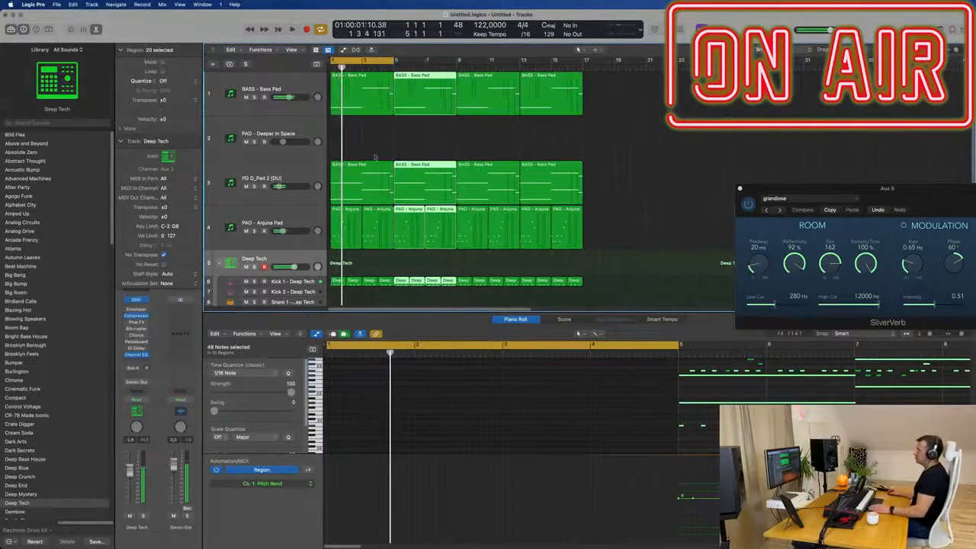
left_click_drag(395, 60, 581, 84)
Listen through the extended loop while checking the mixer and the hi-hat, bass and pad tracks.
key("x")
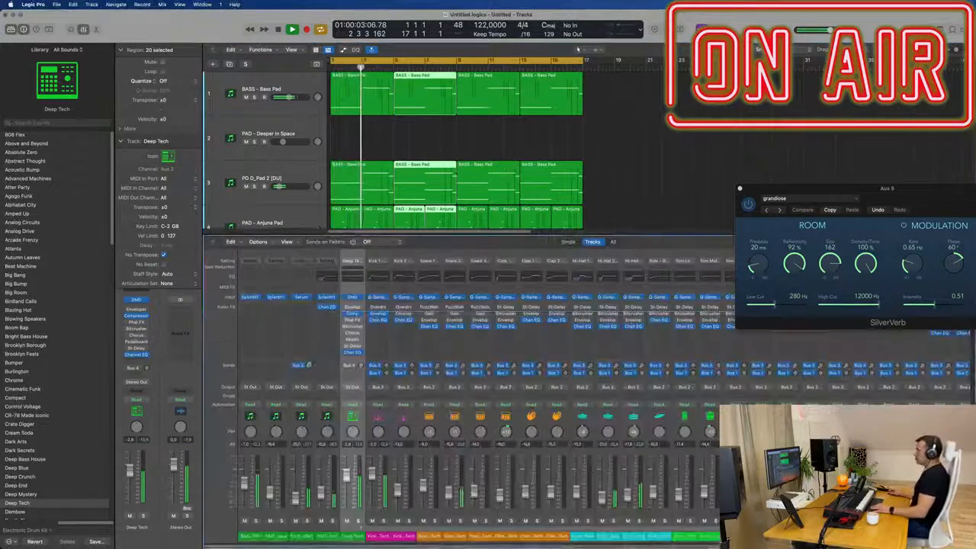
key("x")
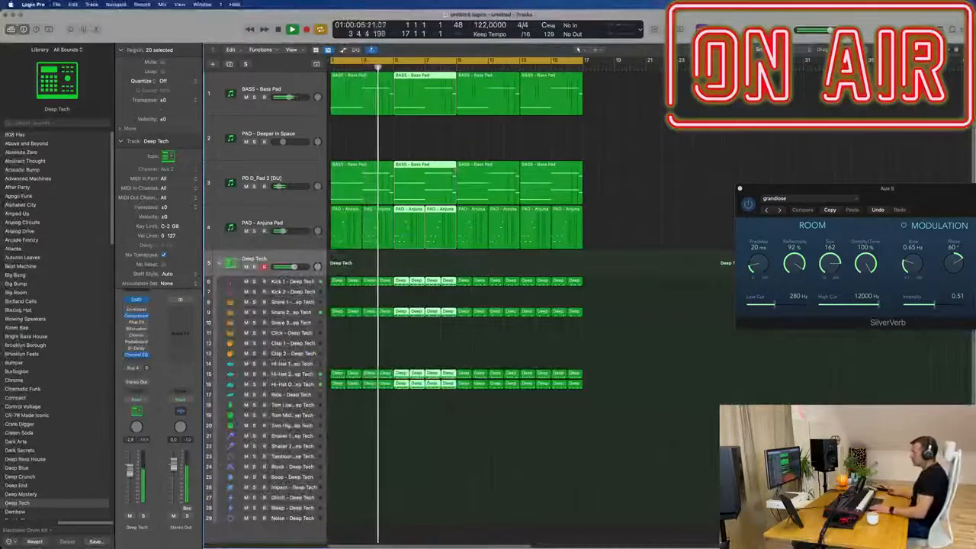
left_click(279, 376)
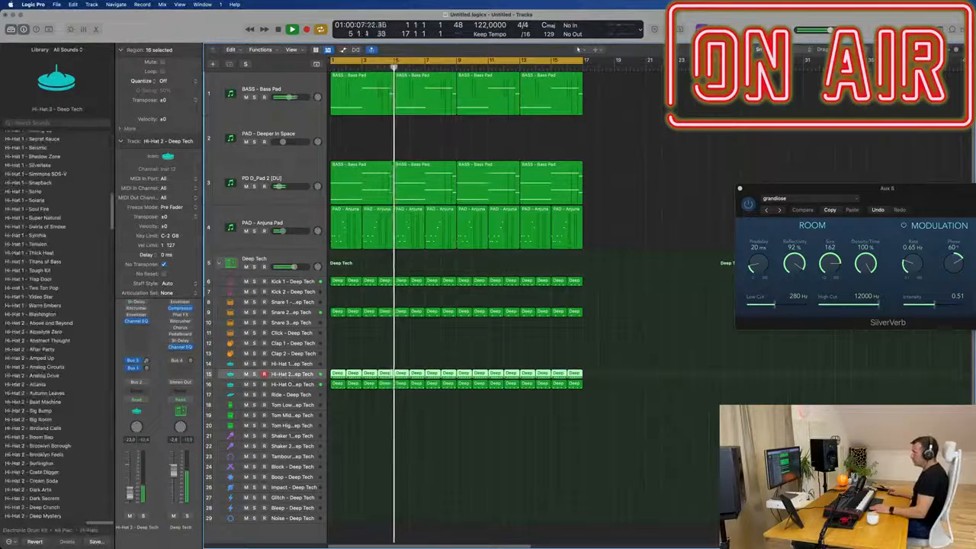
key("Down")
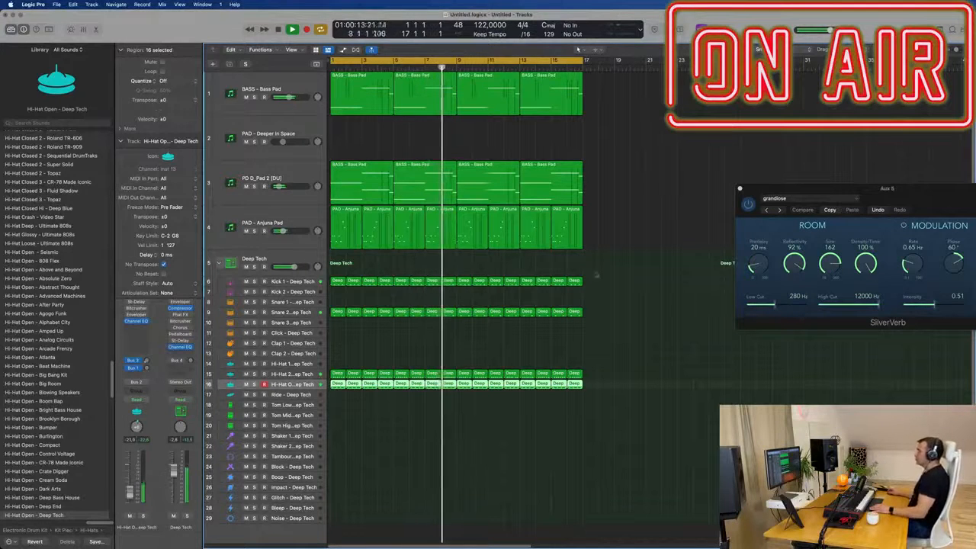
left_click(667, 181)
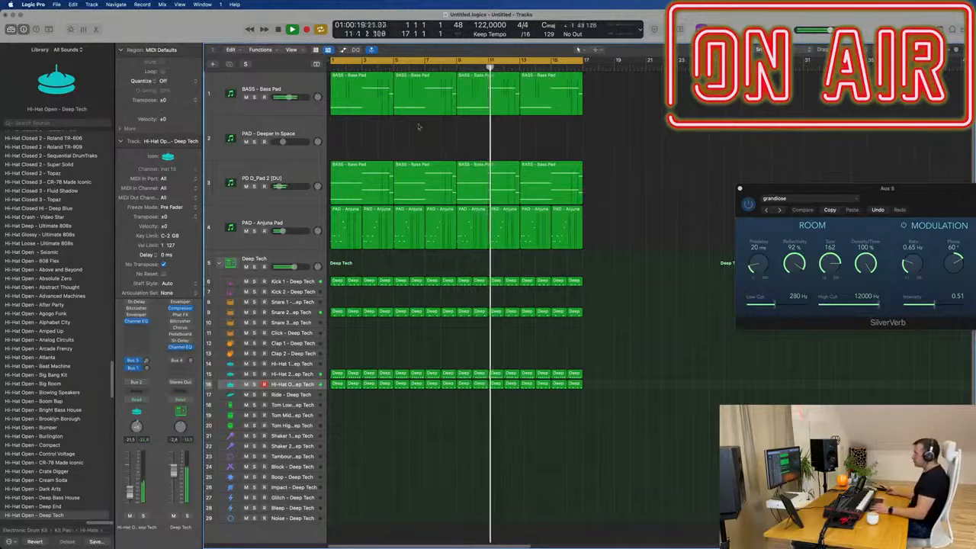
left_click(293, 86)
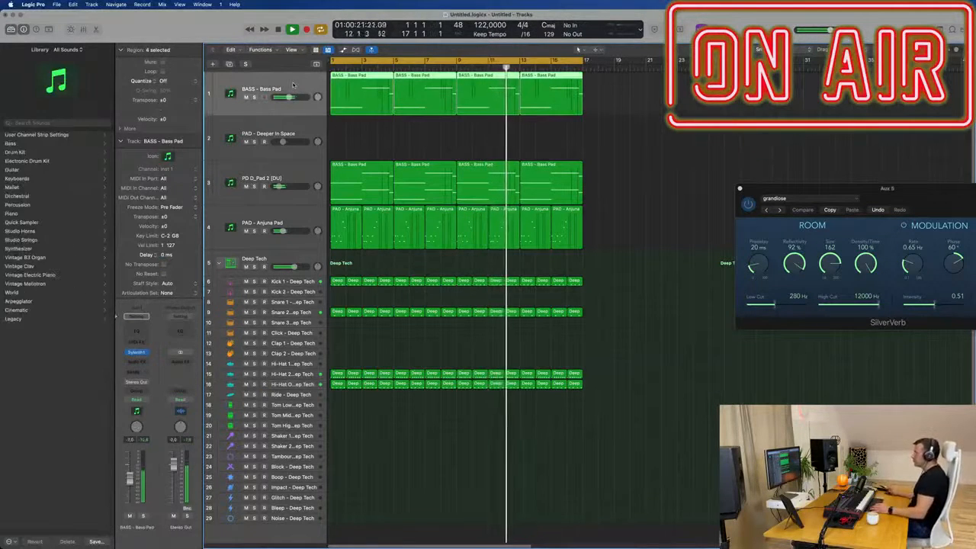
left_click(300, 128)
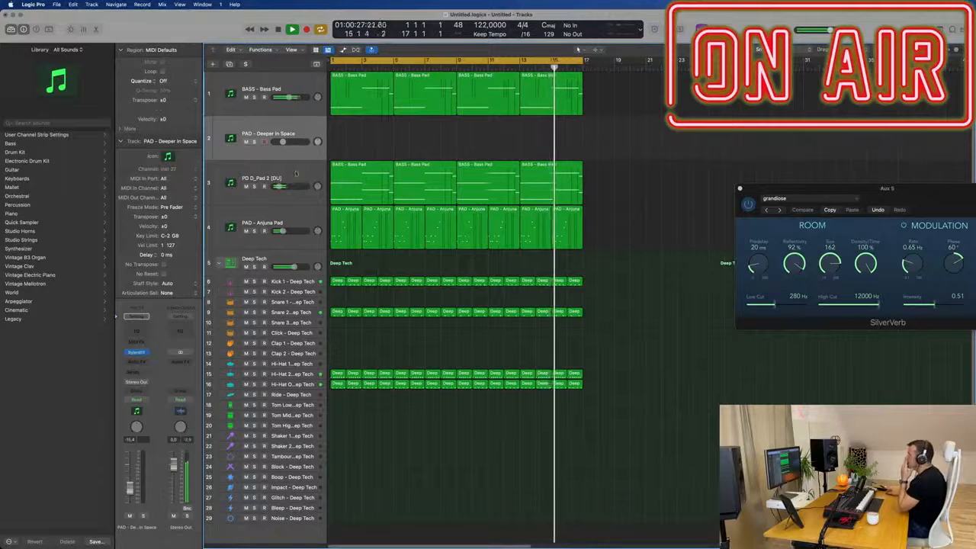
left_click(299, 220)
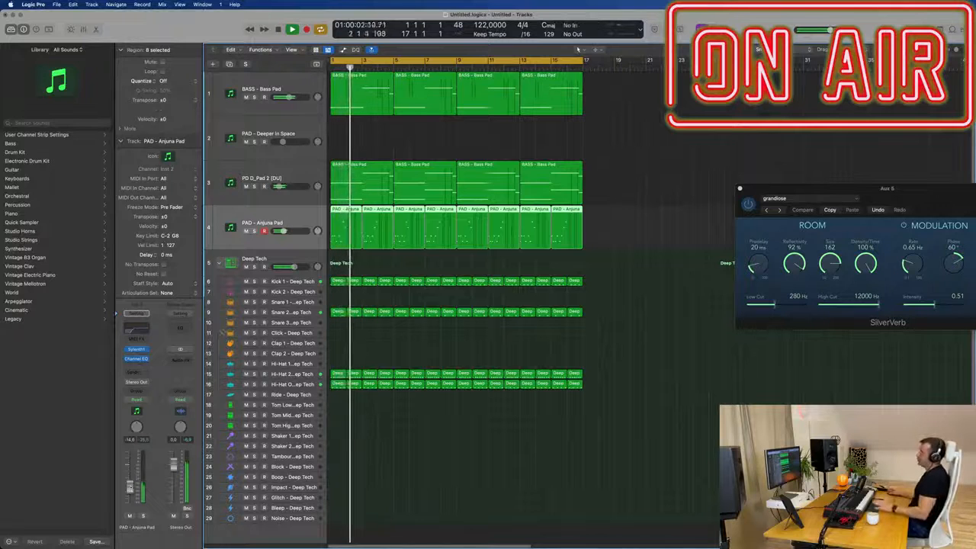
Copy the first PD D_Pad 2 region onto the PAD - Deeper In Space track at bar 1 and stop playback.
key("Return")
left_click(285, 138)
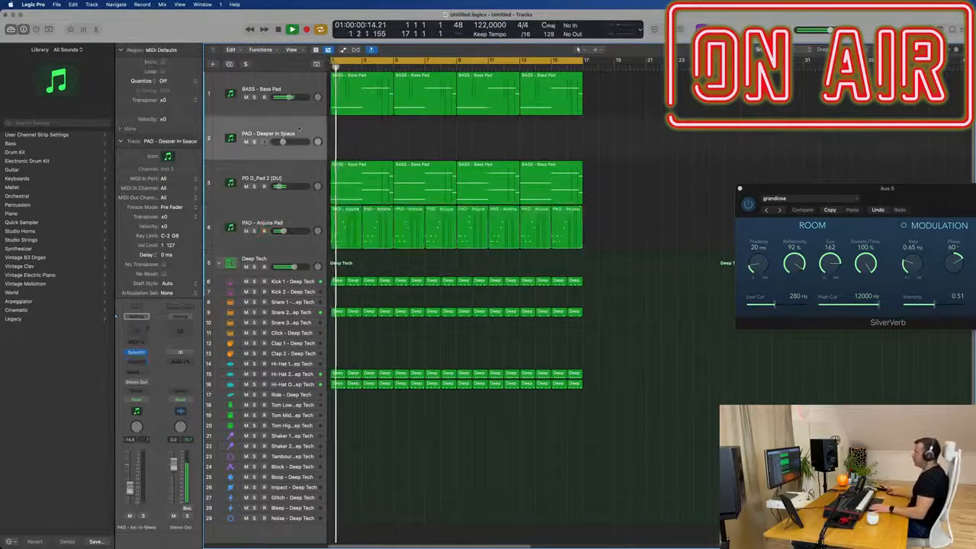
left_click_drag(357, 174, 347, 144)
key("space")
key("super+r")
key("super+r")
key("super+r")
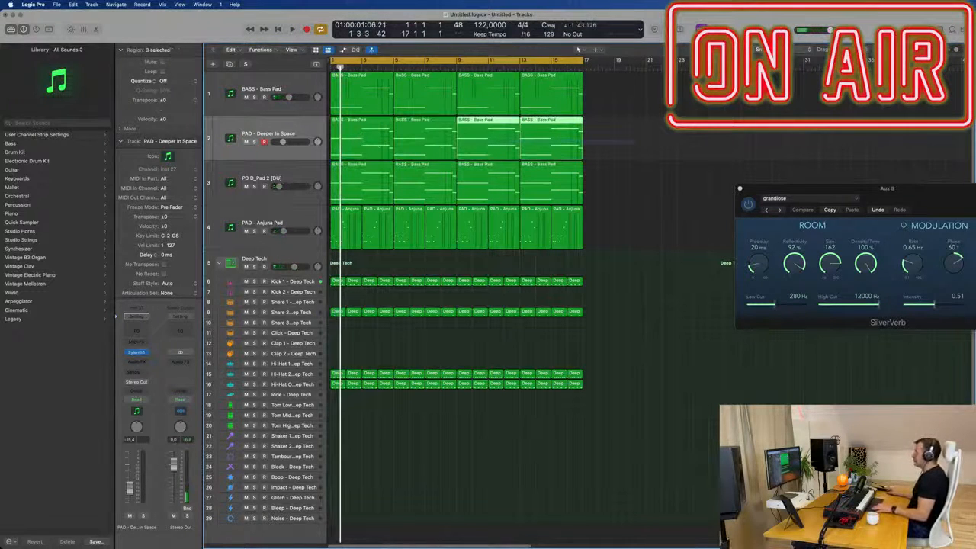
key("Delete")
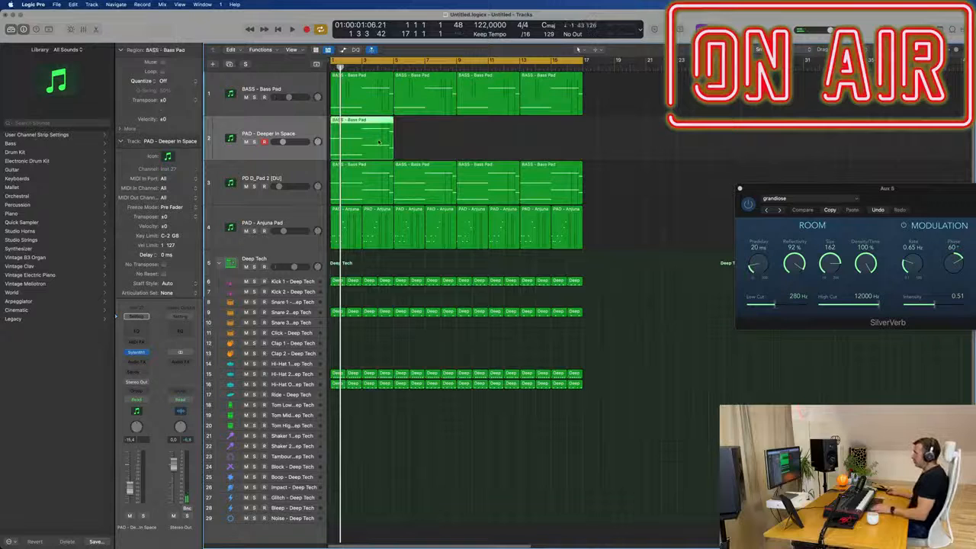
Duplicate the three upper-voice notes of the PAD - Deeper In Space region one octave higher in the Piano Roll.
double_click(379, 142)
left_click(476, 425)
left_click_drag(477, 426, 664, 386)
scroll(423, 429, "down", 1)
scroll(423, 430, "up", 3)
left_click_drag(431, 369, 664, 408)
left_click_drag(430, 406, 431, 381)
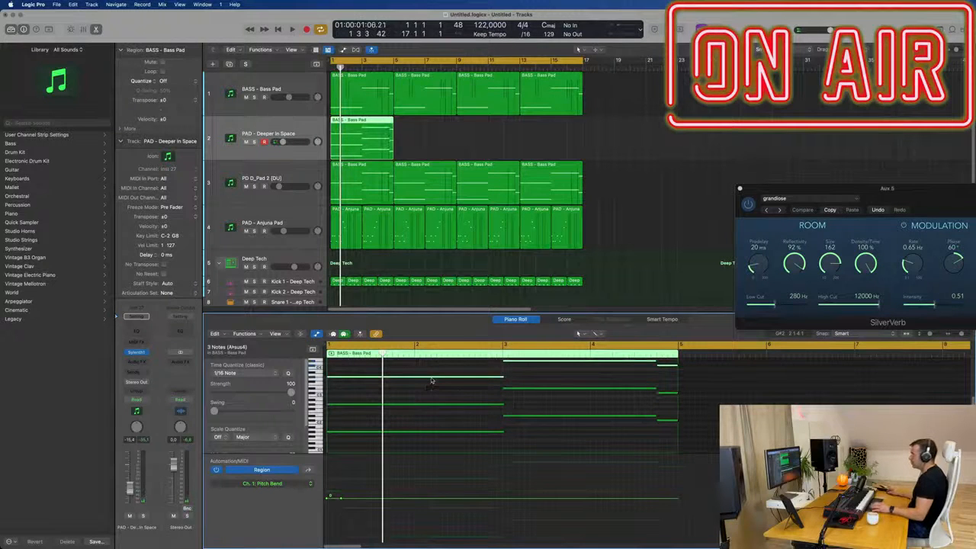
Preview the edited PAD - Deeper In Space region from the start and repeat it three times to reach bar 17.
key("Return")
key("space")
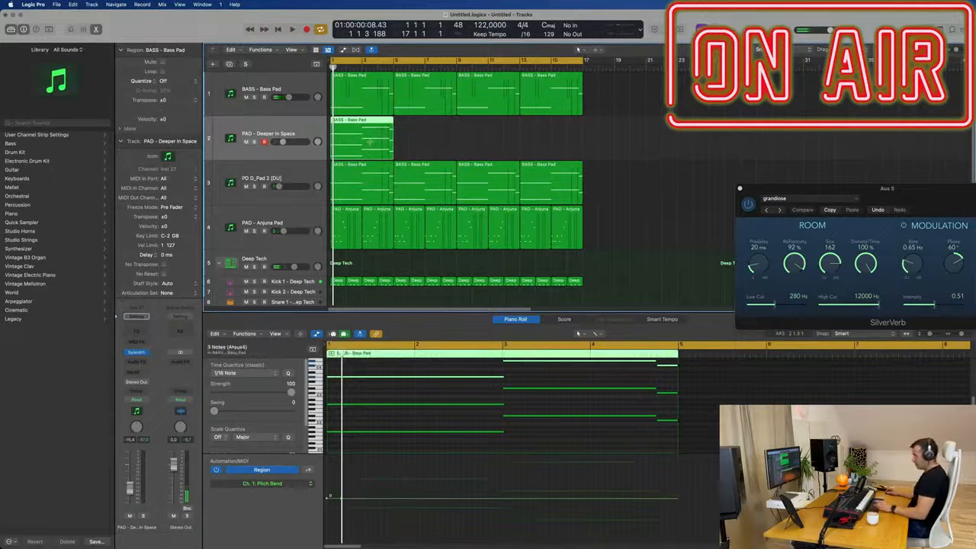
key("super+r")
key("super+r")
key("super+r")
key("space")
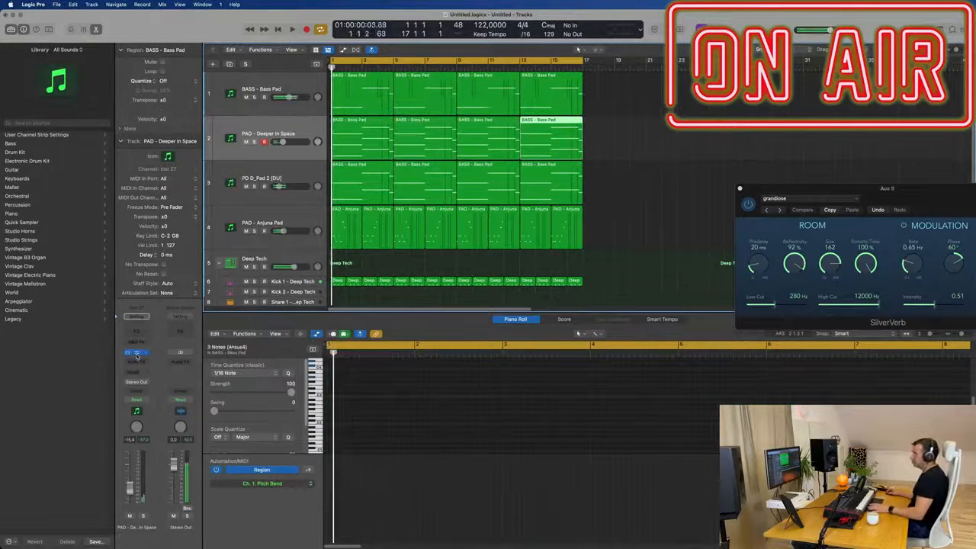
Open the Sylenth1 instrument on PAD - Deeper In Space and move its window clear of the track list during playback.
left_click(137, 353)
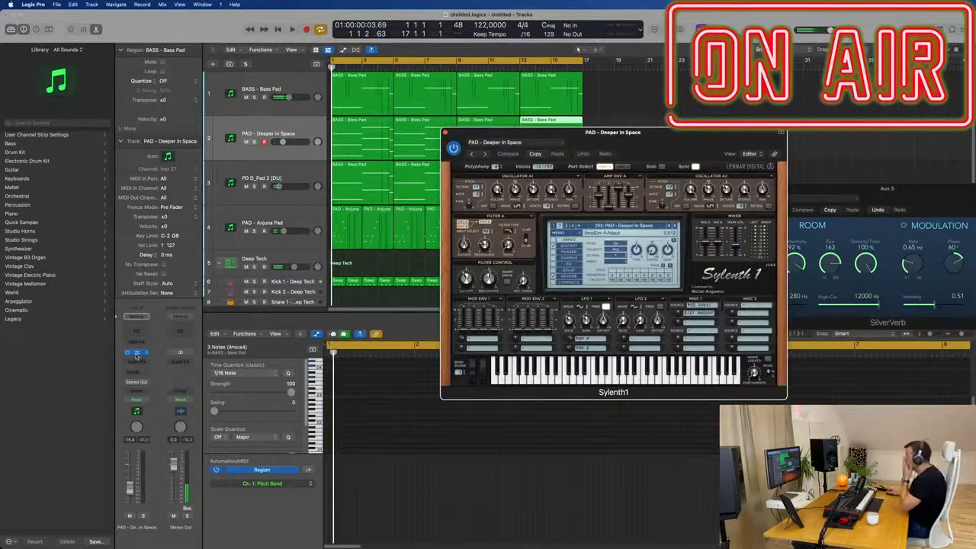
left_click_drag(677, 139, 482, 134)
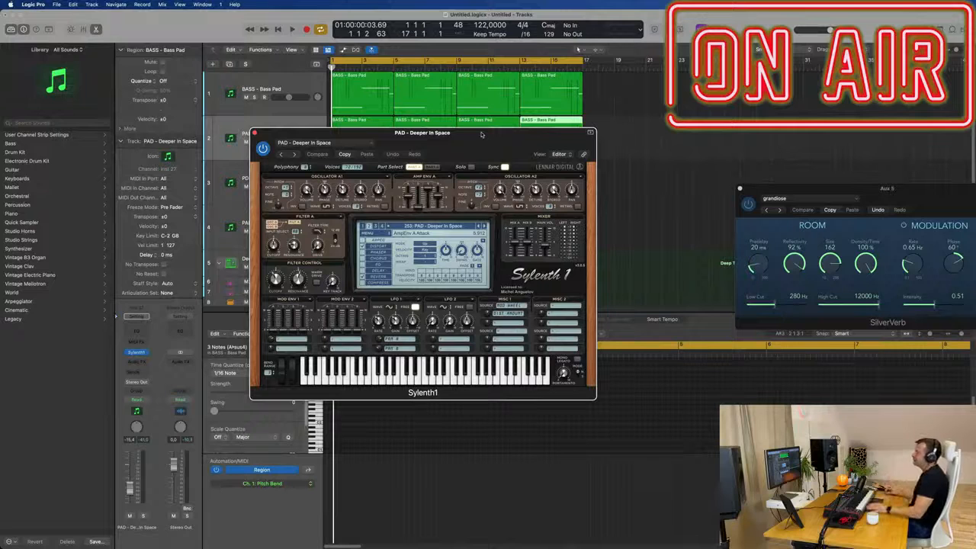
left_click_drag(481, 135, 510, 137)
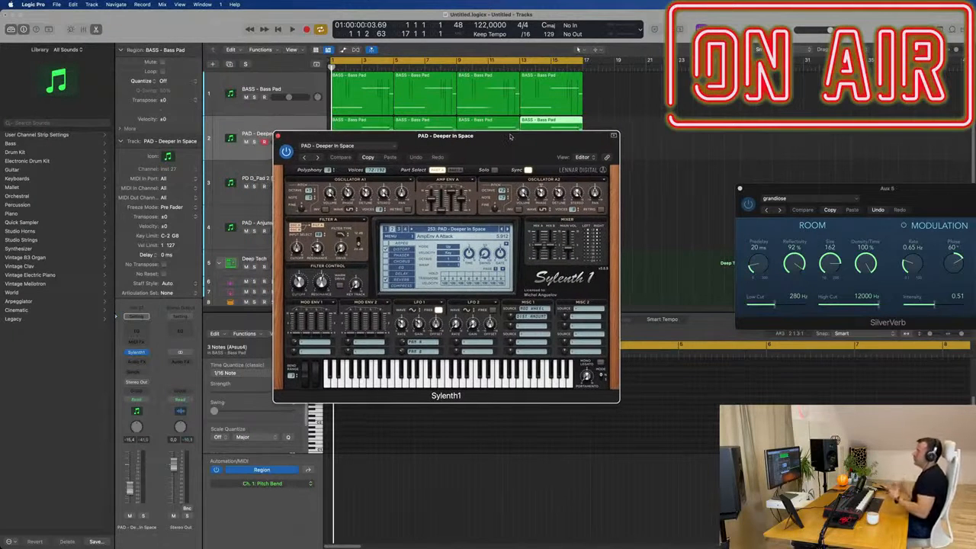
left_click_drag(509, 136, 561, 135)
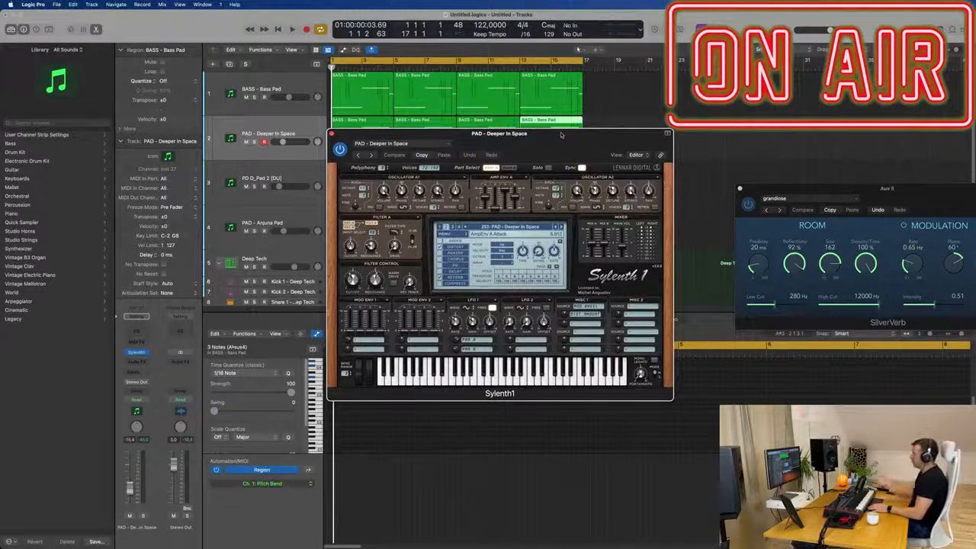
key("space")
left_click_drag(552, 137, 479, 129)
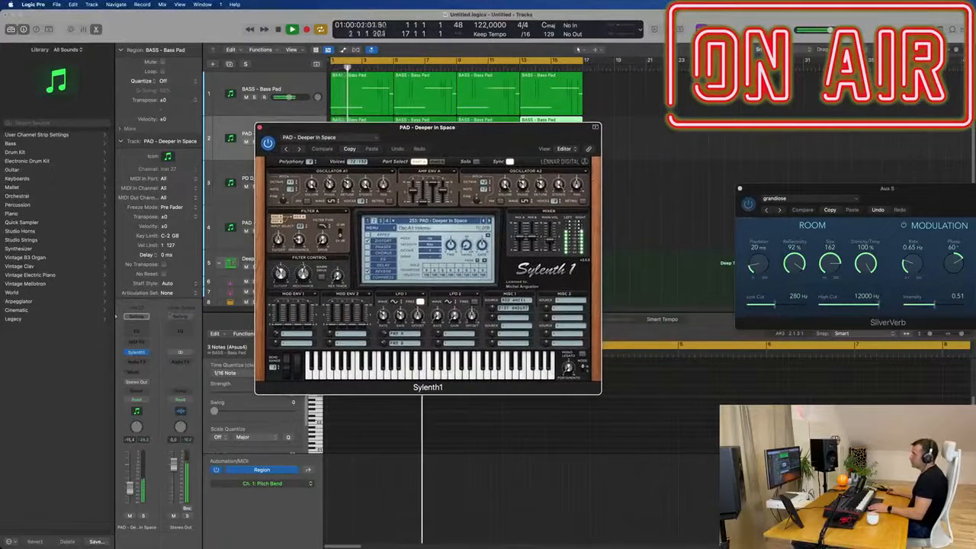
left_click_drag(443, 130, 543, 135)
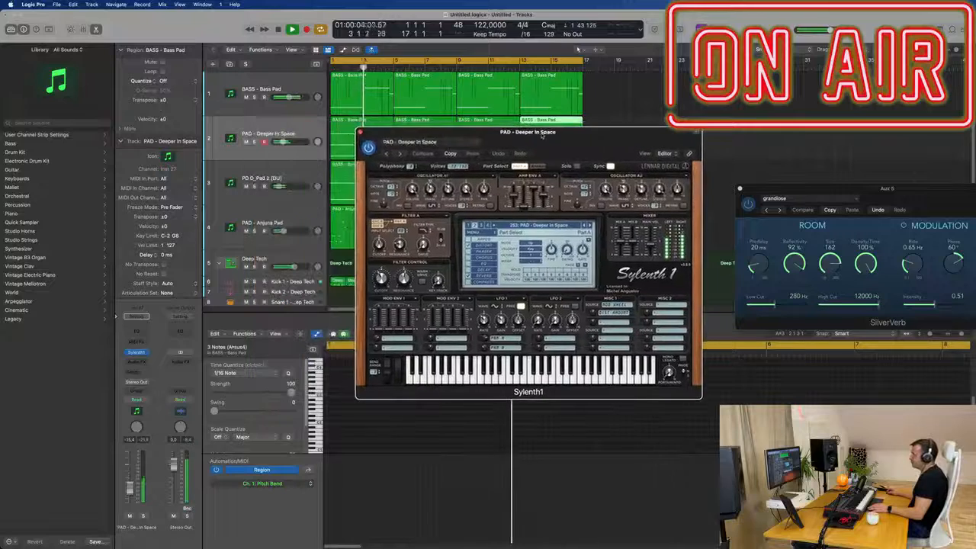
left_click(135, 352)
left_click(136, 352)
Look through Sylenth1's preset banks and load ARP - Acid Thing 1 from bank 1.
left_click(550, 226)
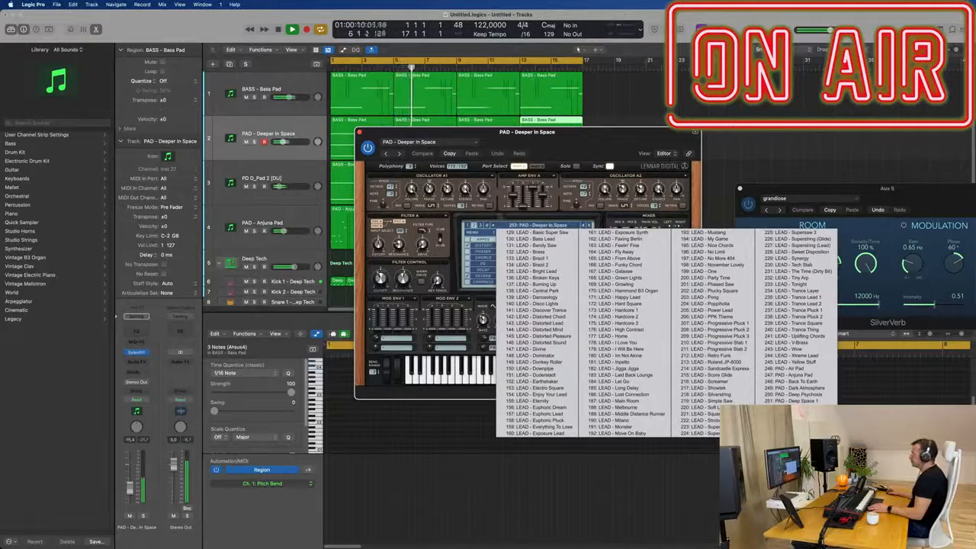
left_click(480, 225)
left_click(521, 227)
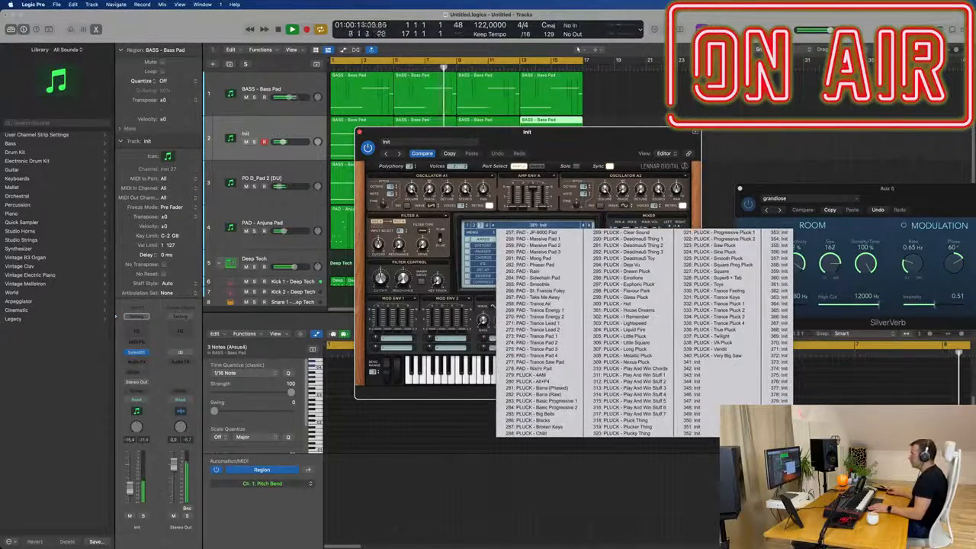
left_click(468, 225)
left_click(523, 226)
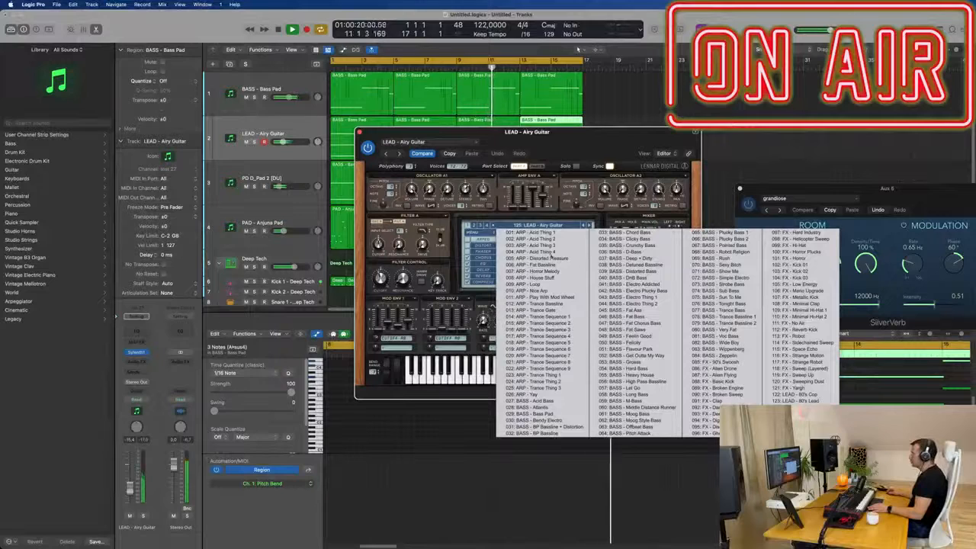
left_click(536, 232)
Replay the loop from the start with the arpeggio and lower its track volume to -27.0.
left_click_drag(527, 132, 559, 141)
key("space")
key("Return")
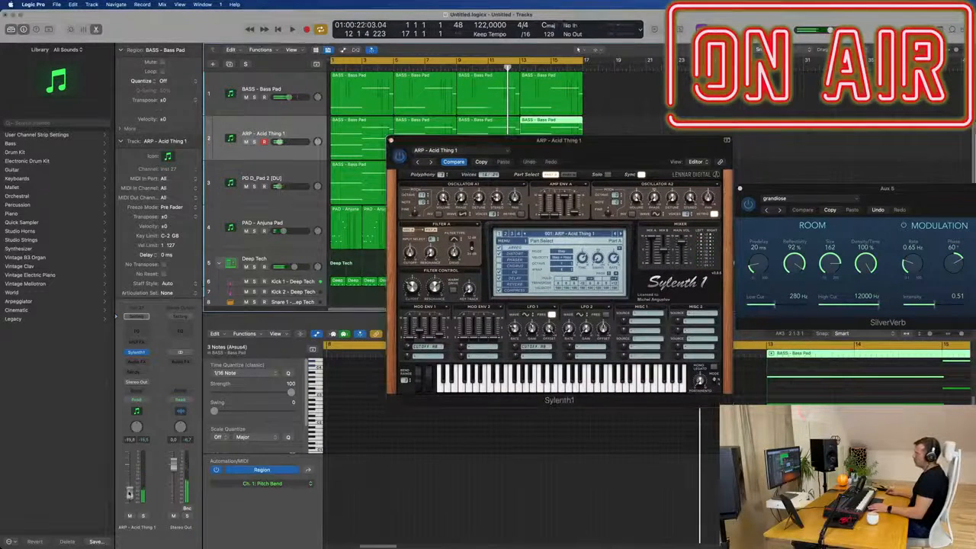
key("space")
key("space")
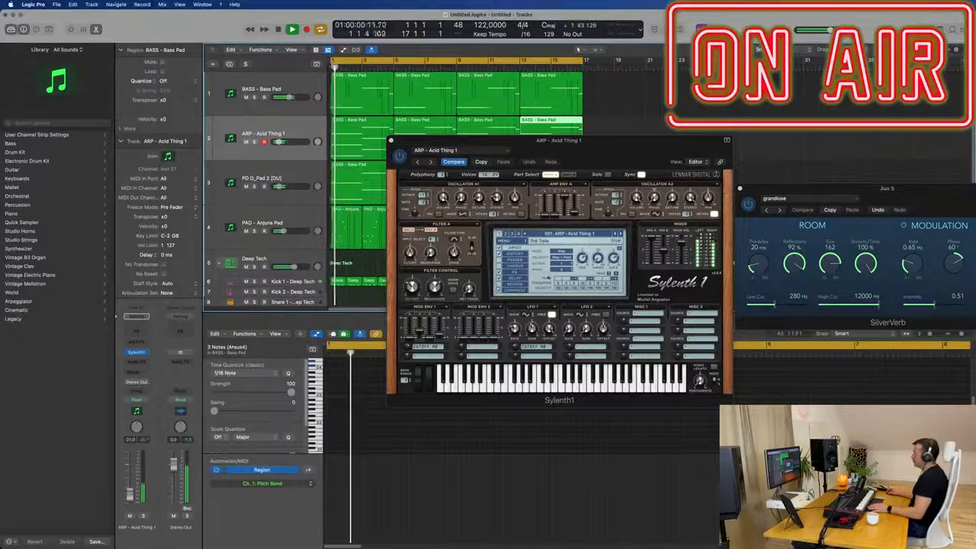
key("space")
key("space")
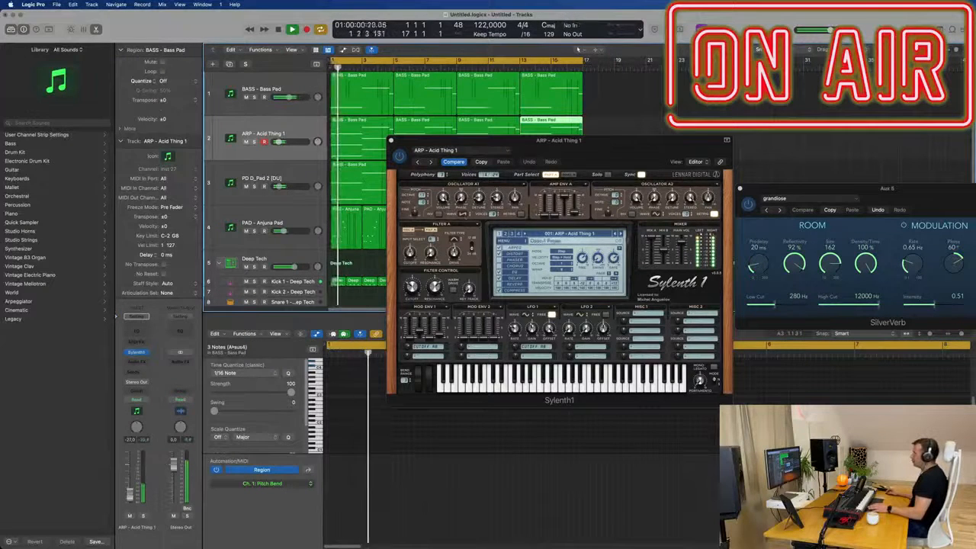
Audition Sylenth1's ARP presets one after another during playback, up to ARP - Trance Sequence 8.
left_click(620, 234)
left_click(620, 234)
left_click(620, 234)
left_click(621, 235)
left_click(621, 234)
key("Return")
left_click(621, 234)
left_click(621, 234)
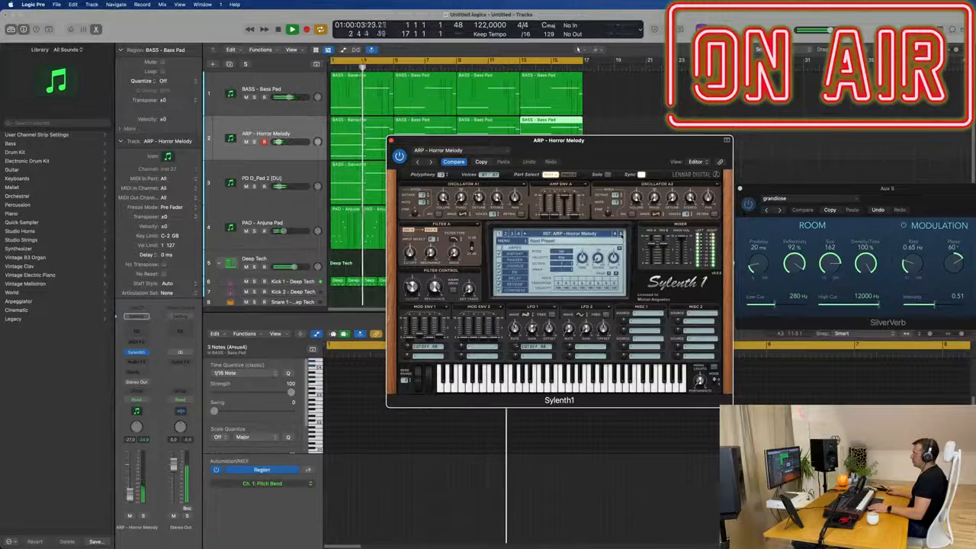
left_click(621, 235)
left_click(620, 234)
left_click(621, 234)
left_click(621, 234)
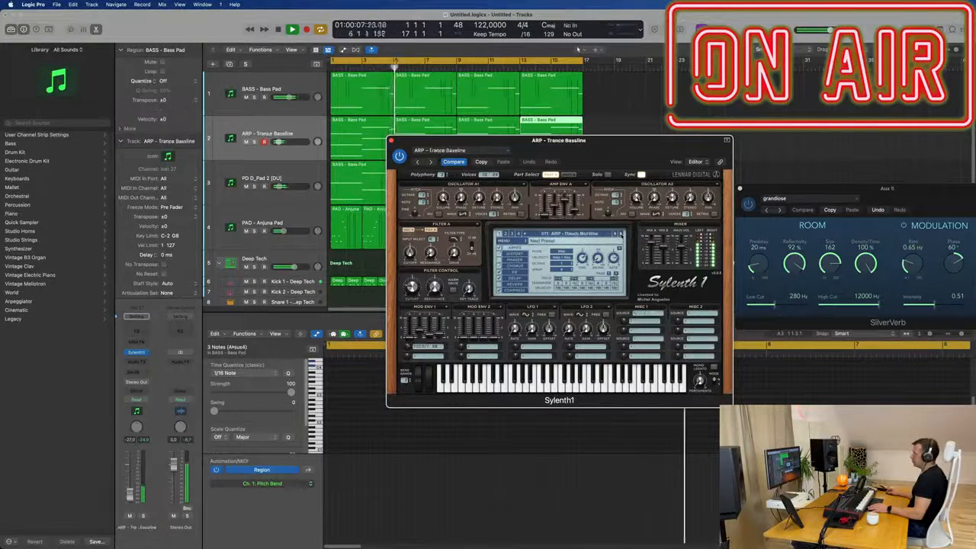
left_click(621, 234)
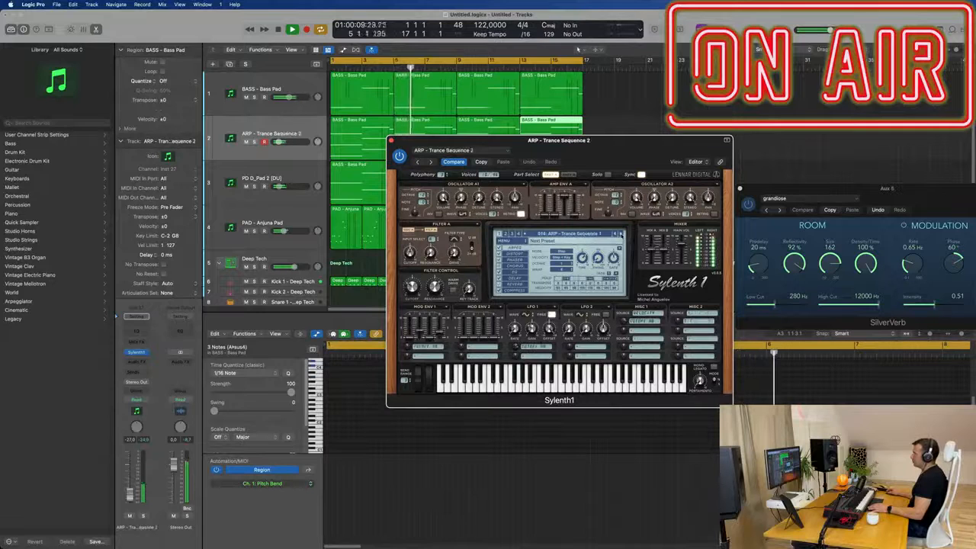
left_click(621, 234)
left_click(621, 235)
left_click(620, 234)
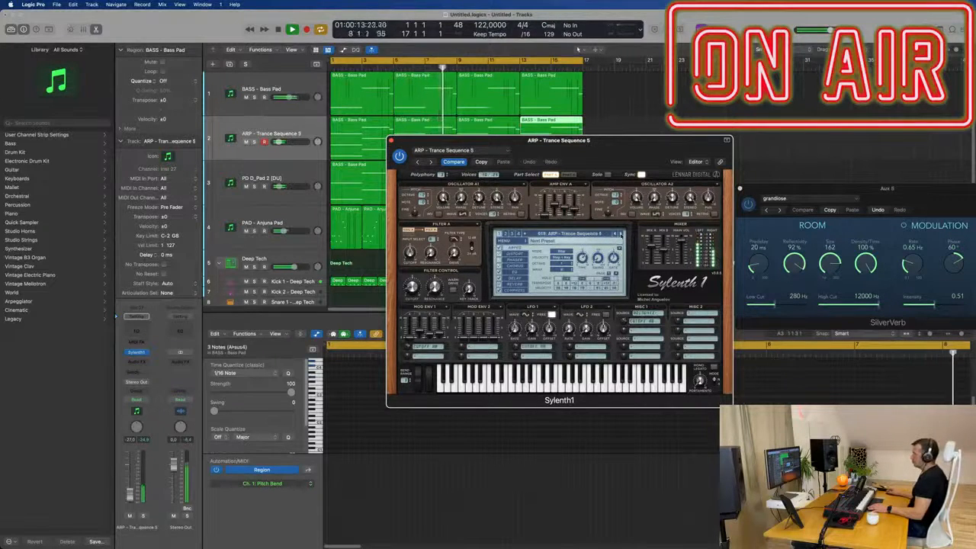
left_click(621, 234)
left_click(621, 234)
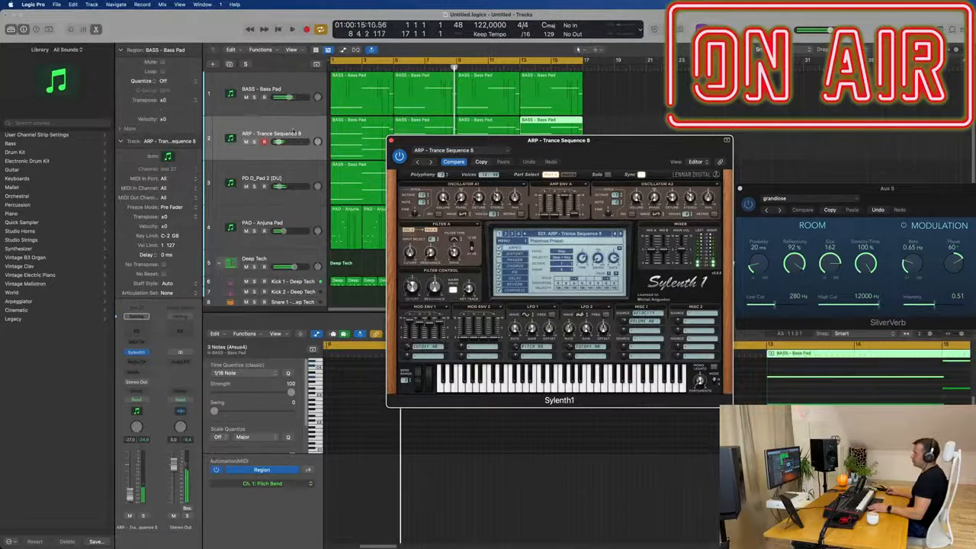
Replace the Sylenth1 instrument on the ARP - Trance Sequence 8 track with Xfer Records Serum.
left_click(269, 133)
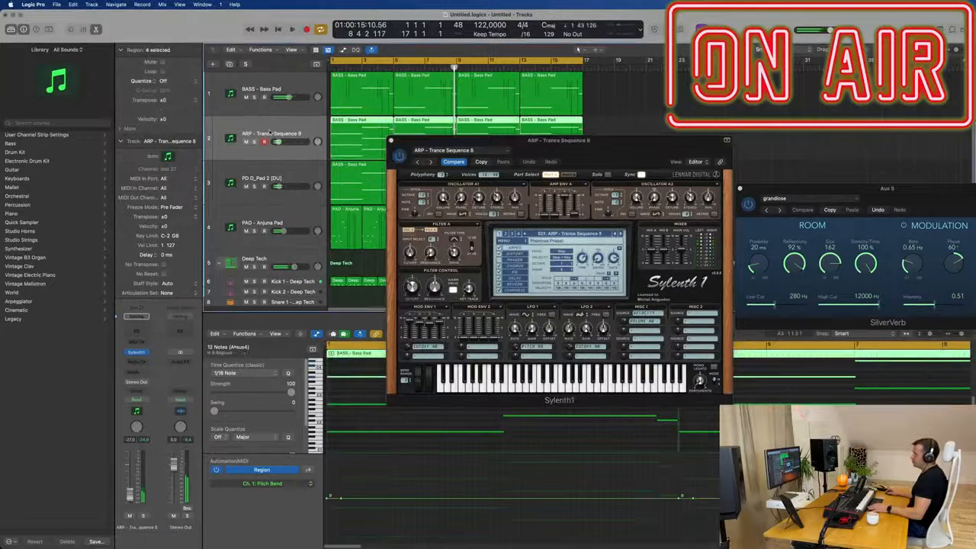
left_click(147, 353)
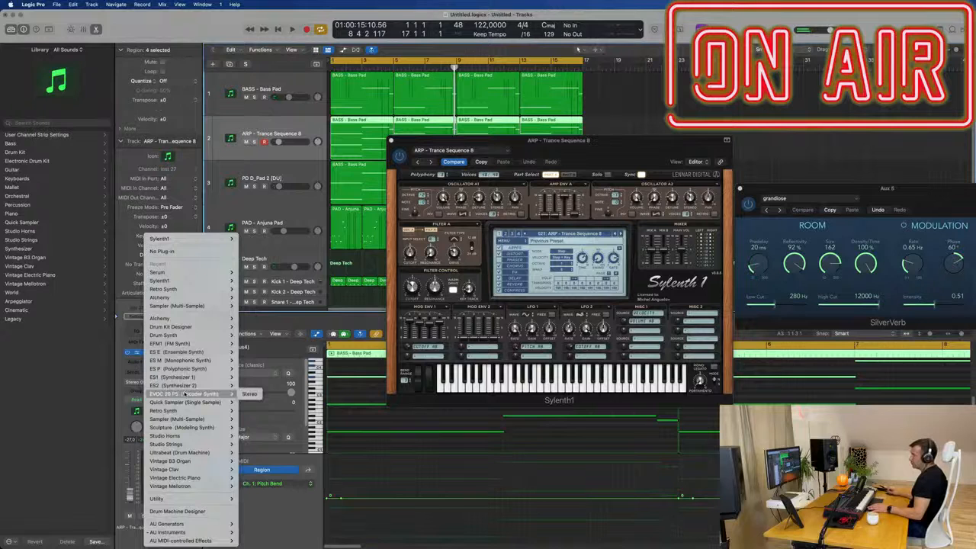
mouse_move(168, 532)
mouse_move(284, 483)
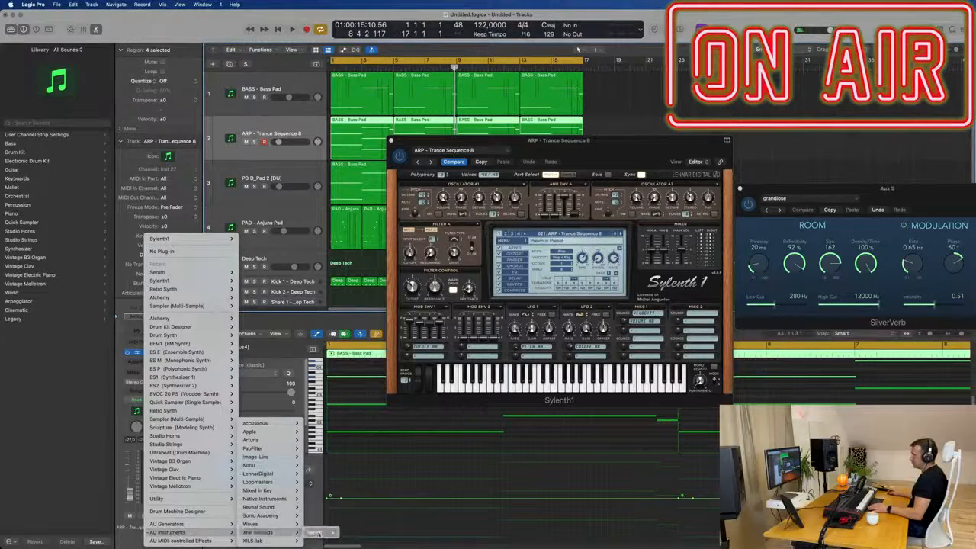
left_click(352, 532)
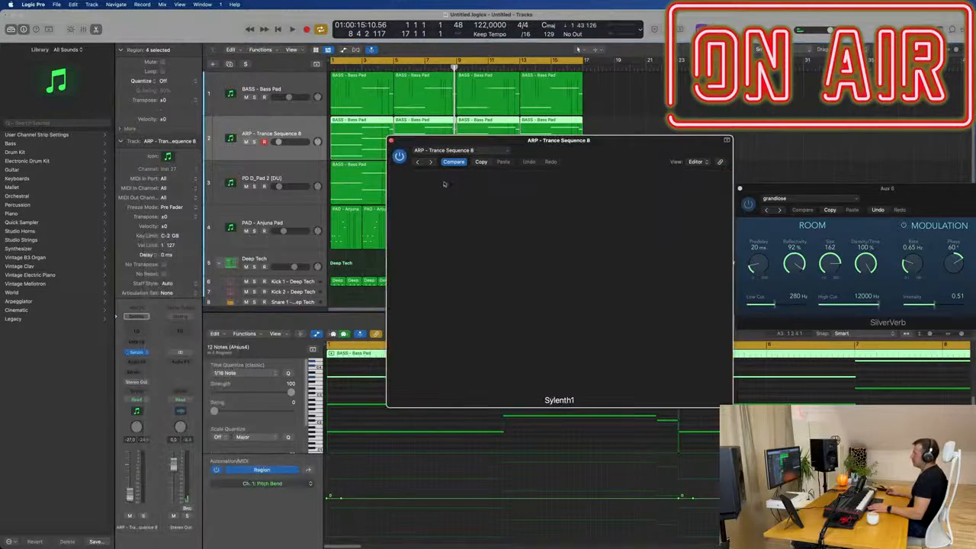
left_click_drag(617, 150, 588, 150)
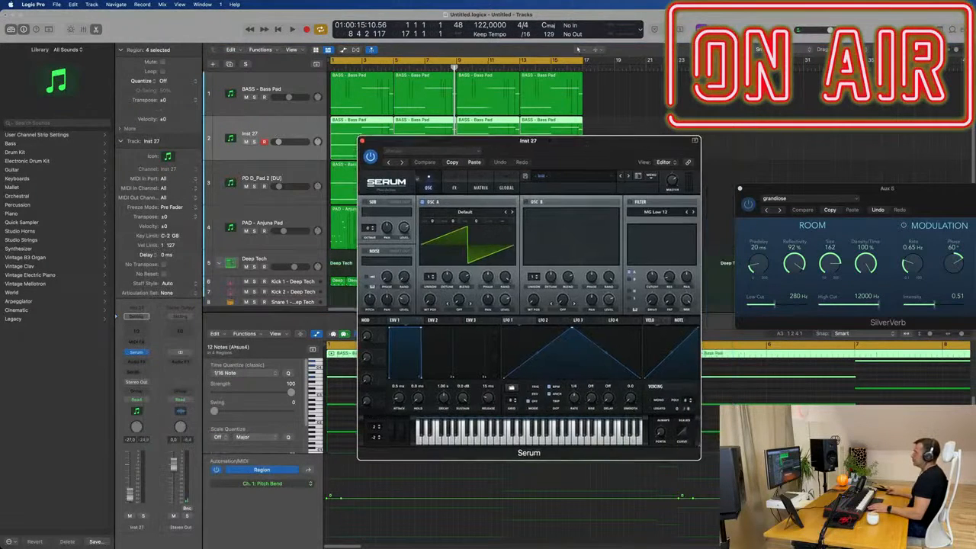
Load the SQ 2notes [GS] preset from Serum's Seq category and play the loop with the plug-in window clear of the track list.
left_click(577, 178)
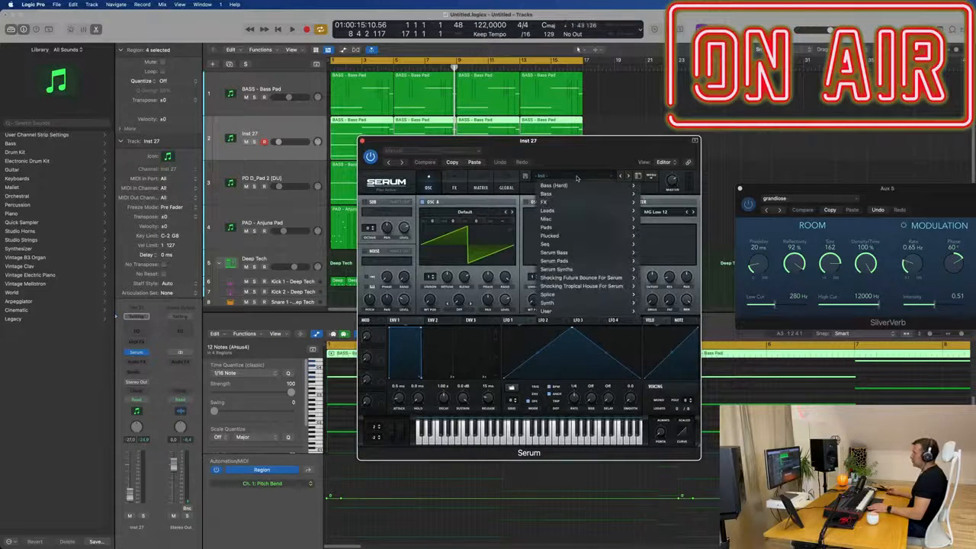
mouse_move(577, 236)
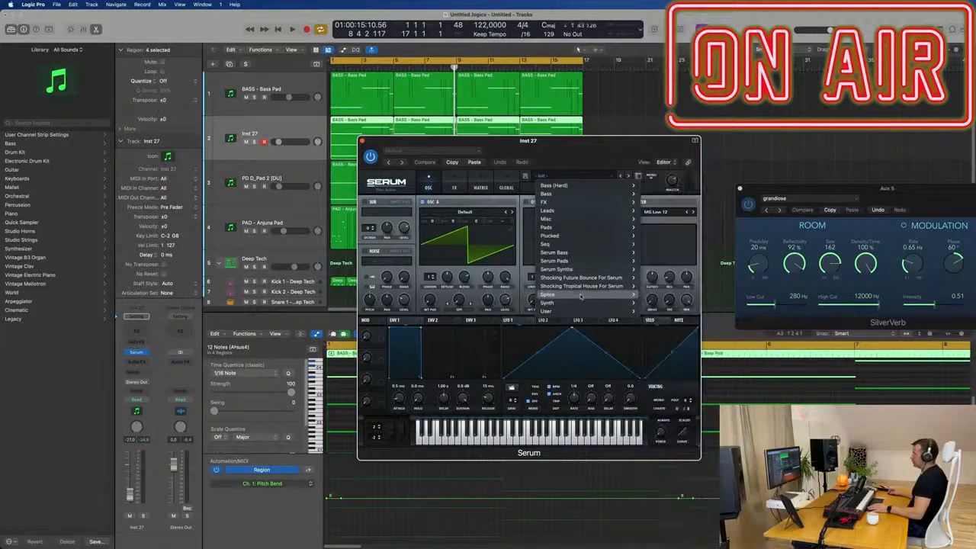
mouse_move(578, 301)
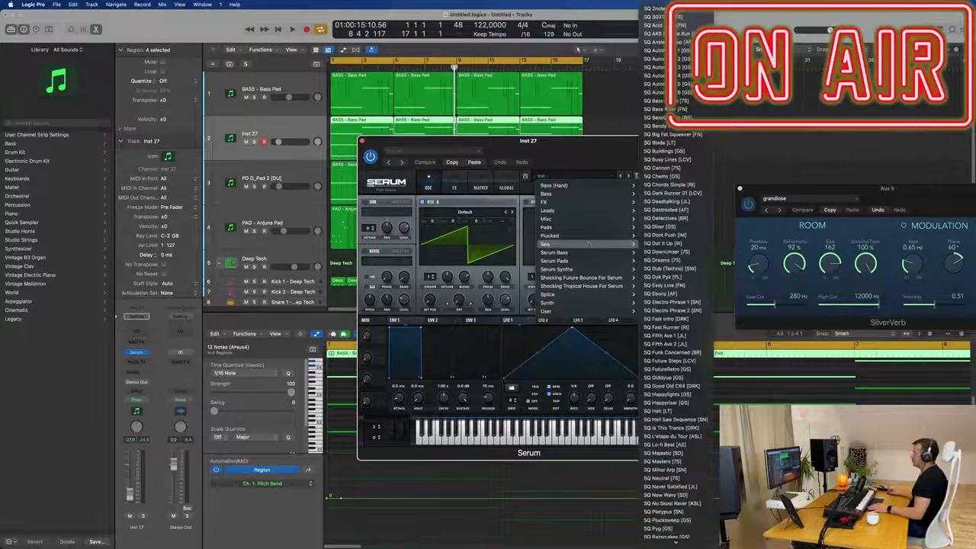
left_click(655, 9)
left_click_drag(457, 141, 507, 110)
key("space")
mouse_move(638, 116)
left_mouse_down()
mouse_move(594, 130)
mouse_move(631, 112)
mouse_move(631, 124)
left_mouse_up()
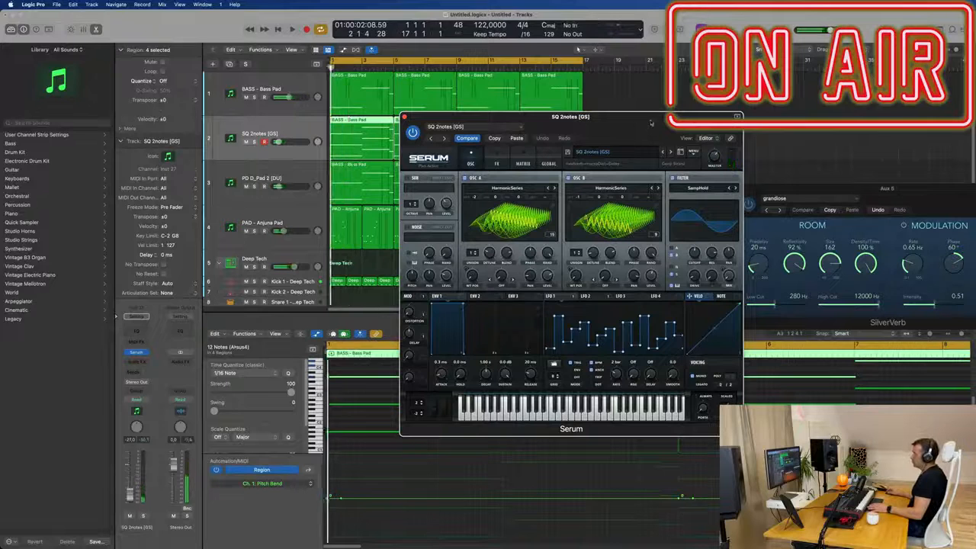
Advance through Serum's Seq presets to SQ Anxiety Loop [AF] and check the track briefly in solo against the full mix.
left_click(669, 152)
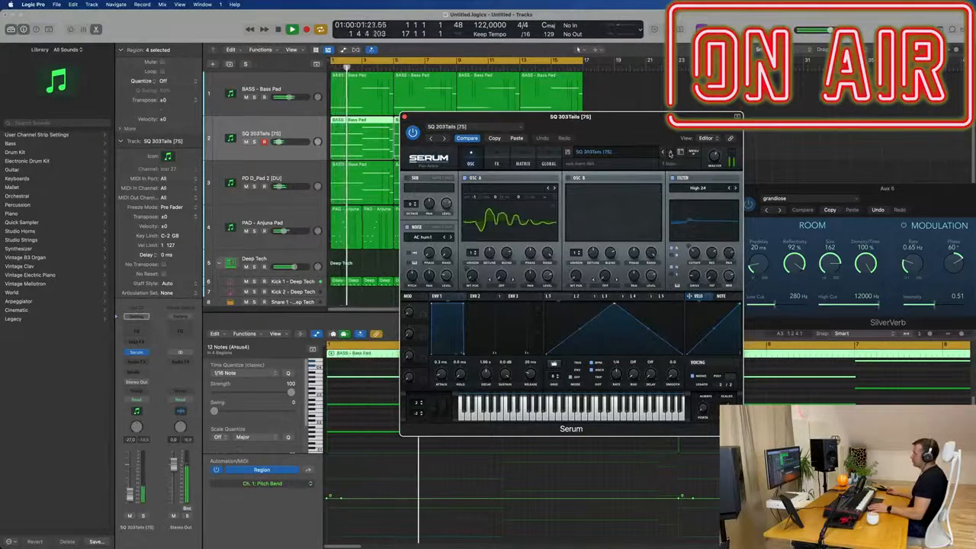
left_click(670, 152)
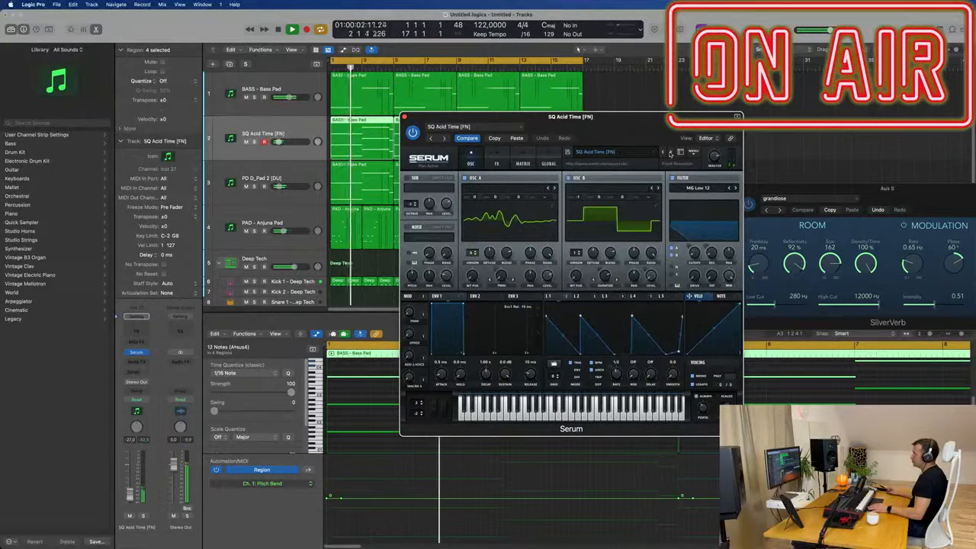
left_click(669, 152)
key("space")
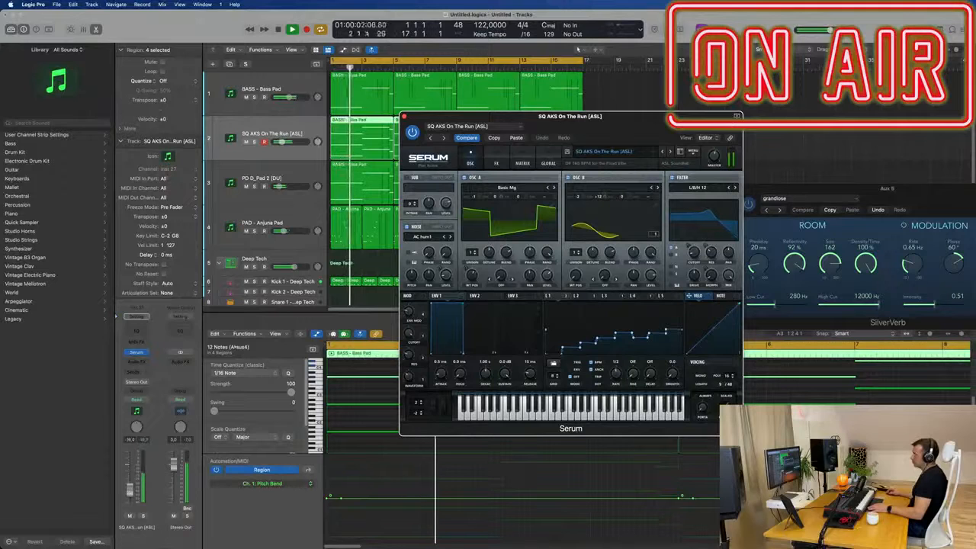
left_click(669, 151)
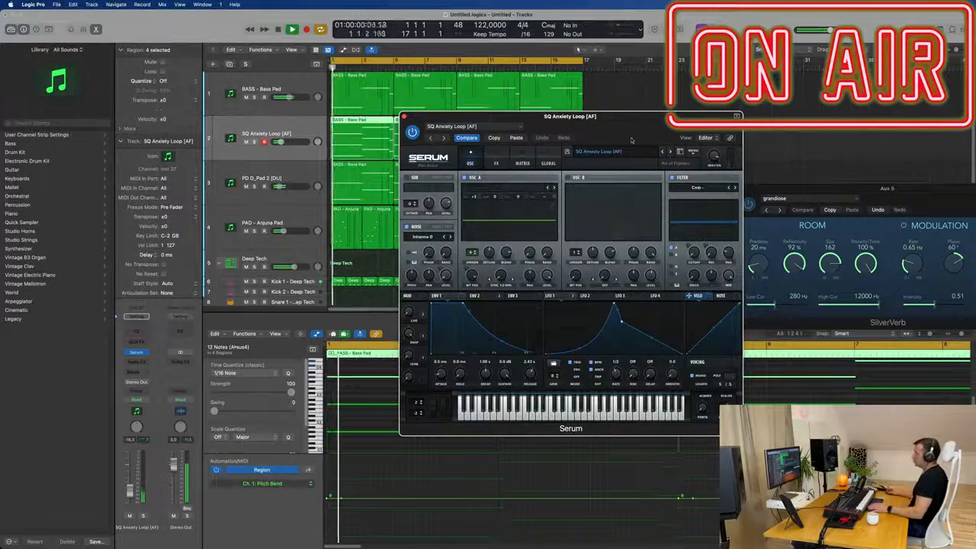
left_click(143, 516)
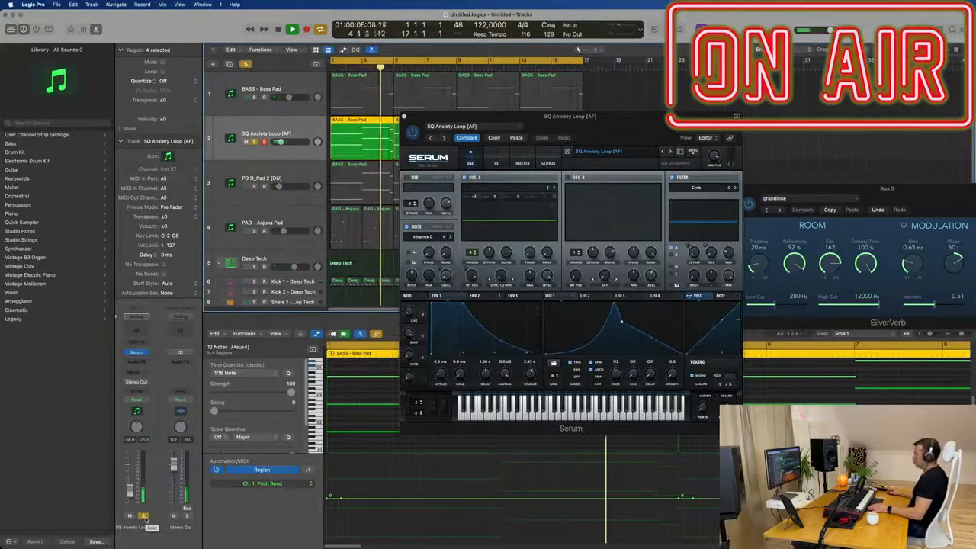
left_click(143, 516)
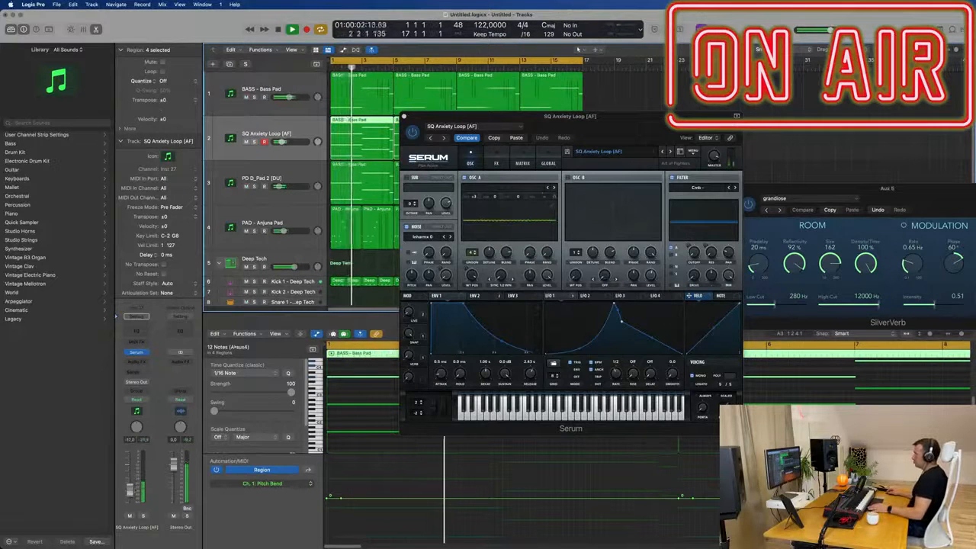
Duplicate the SQ Anxiety Loop [AF] track and copy its four BASS - Bass Pad regions onto the new track.
left_click_drag(617, 125, 850, 195)
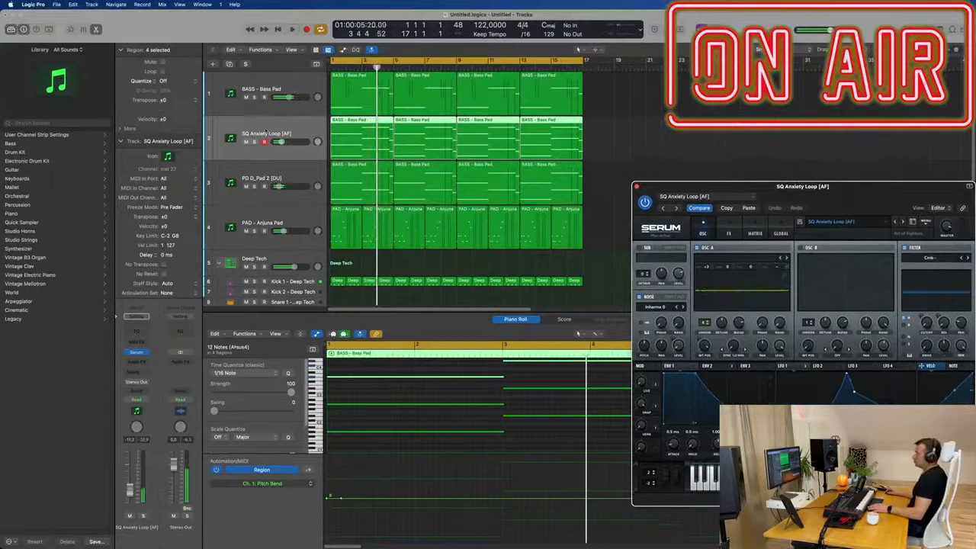
left_click(266, 132)
key("super+d")
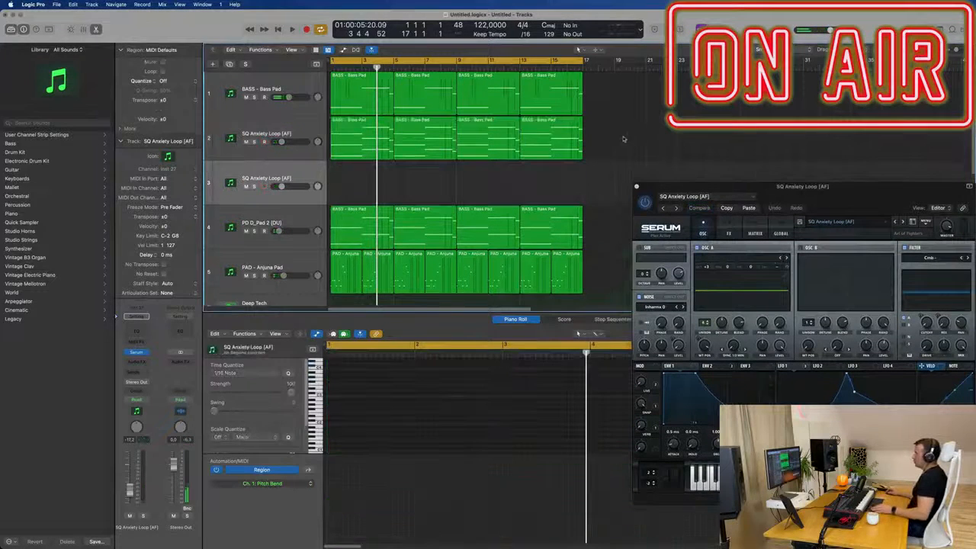
left_click_drag(623, 135, 365, 152)
left_click_drag(347, 148, 344, 180)
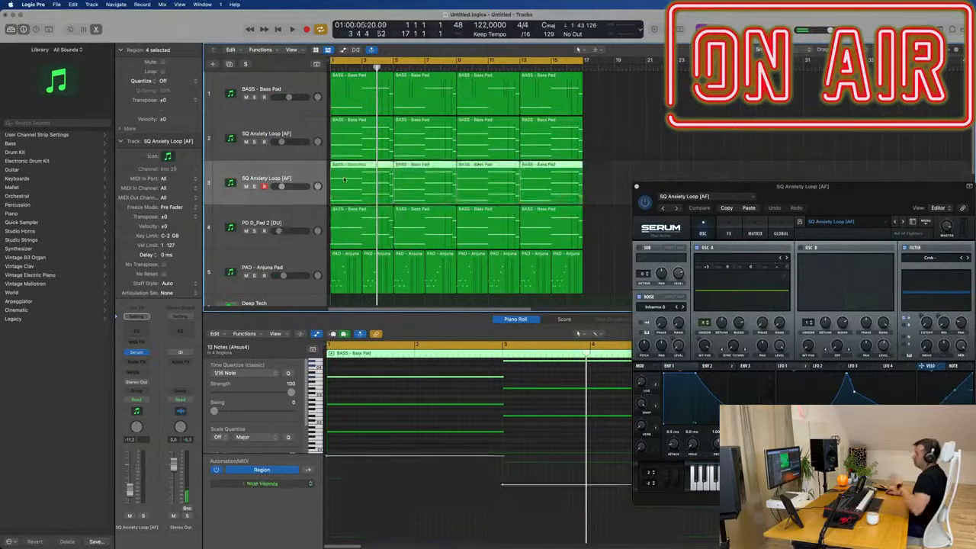
Switch Serum on the original SQ Anxiety Loop track to SQ Automator 2 [GS] and lower the track volume to -22.5.
left_click(312, 131)
left_click_drag(833, 192, 703, 155)
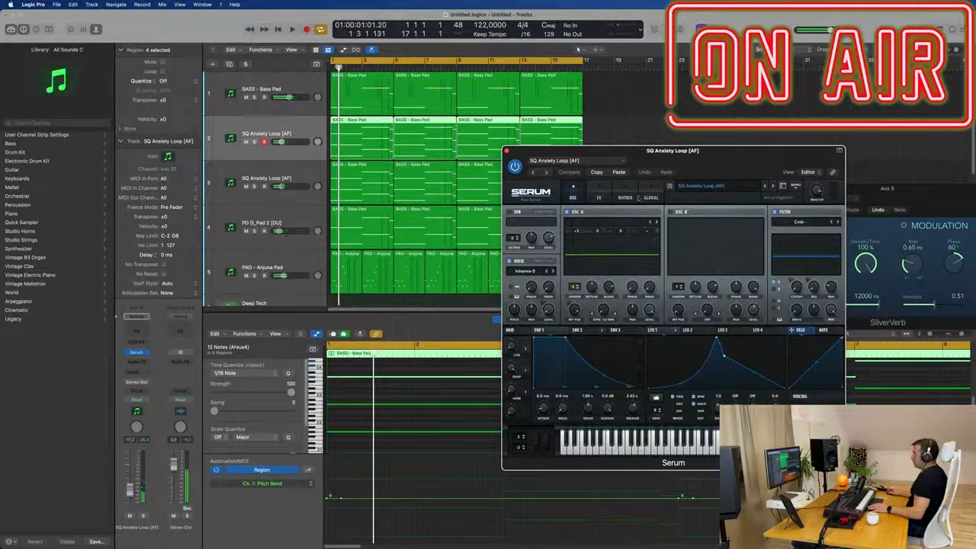
key("space")
key("space")
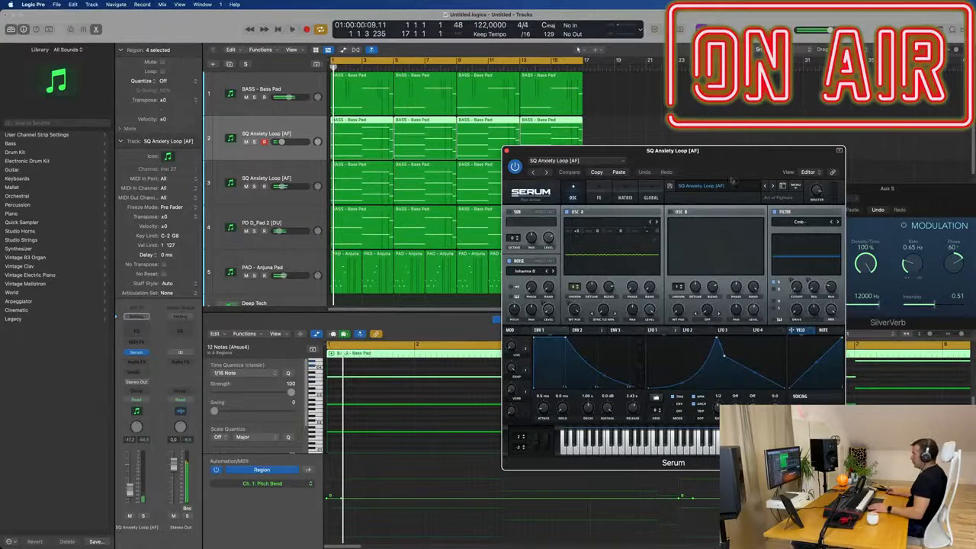
left_click(773, 187)
key("space")
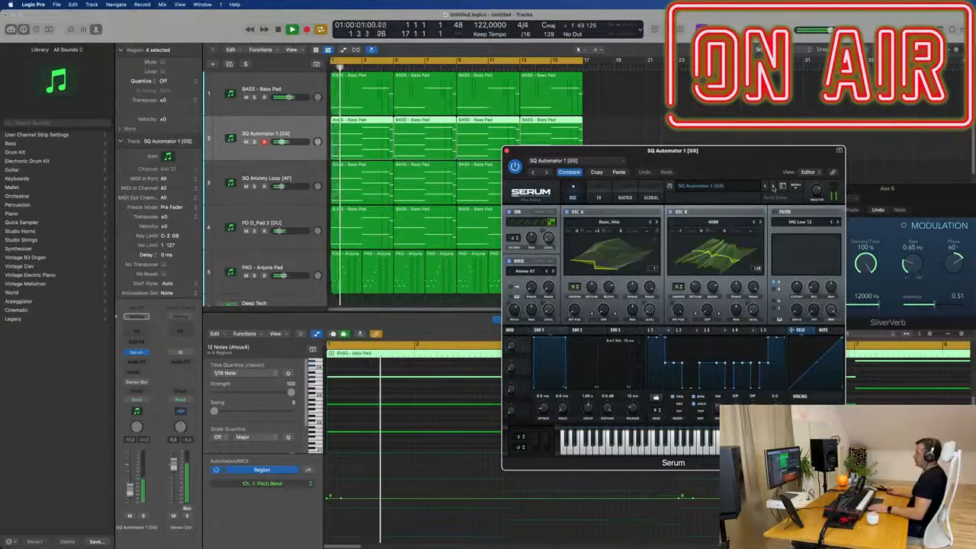
left_click_drag(686, 150, 608, 120)
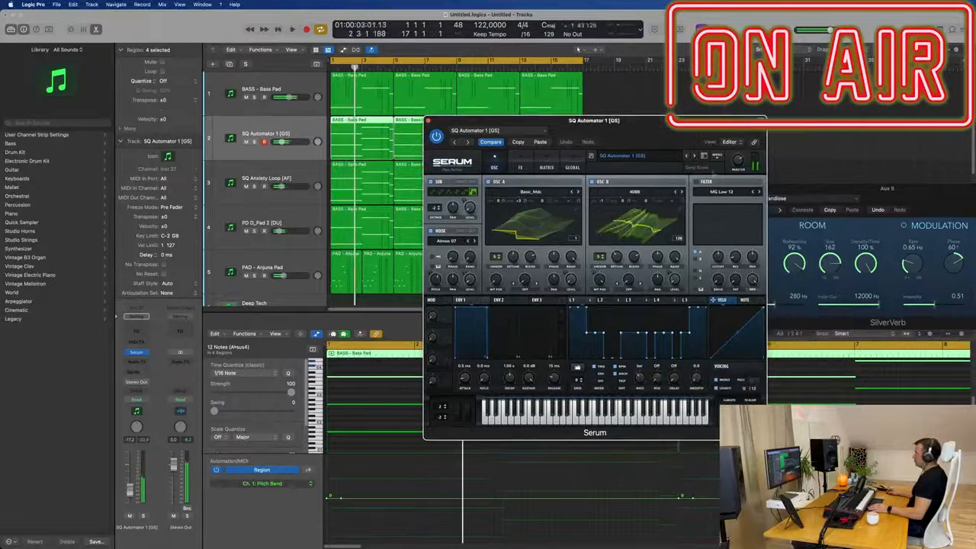
left_click(694, 157)
key("space")
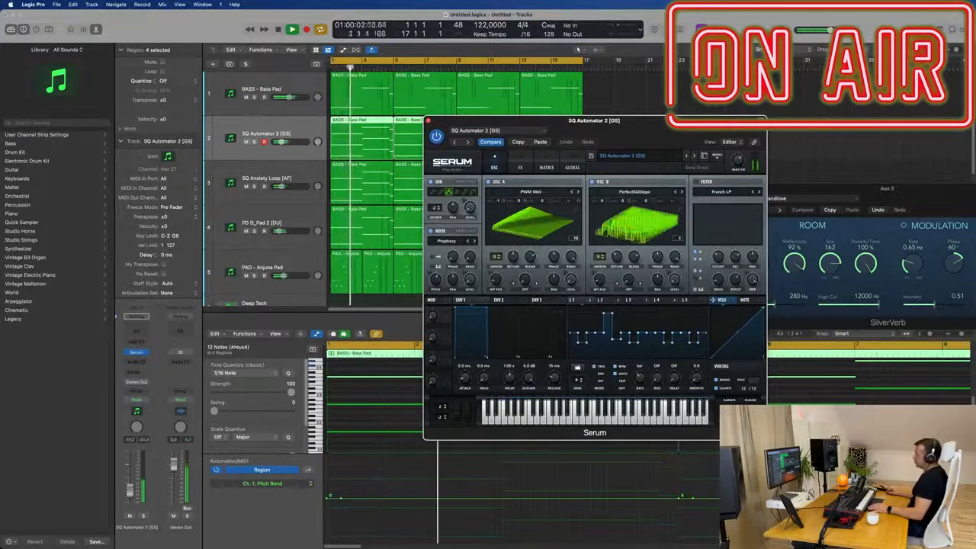
left_click_drag(130, 490, 130, 495)
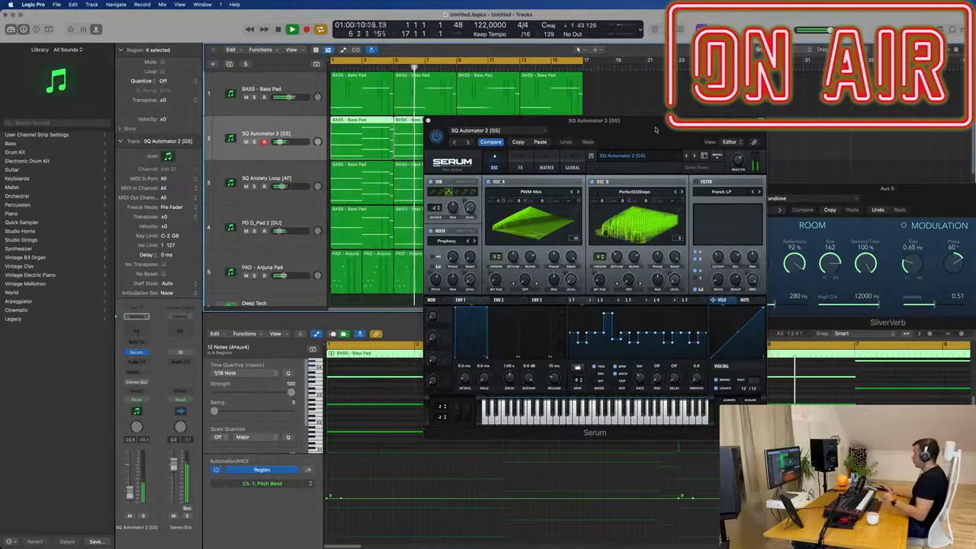
Advance Serum on the second track through the SQ Automator presets to SQ Automator 6 [GS], auditioning each against the loop.
mouse_move(655, 130)
left_mouse_down()
mouse_move(630, 121)
mouse_move(641, 135)
left_mouse_up()
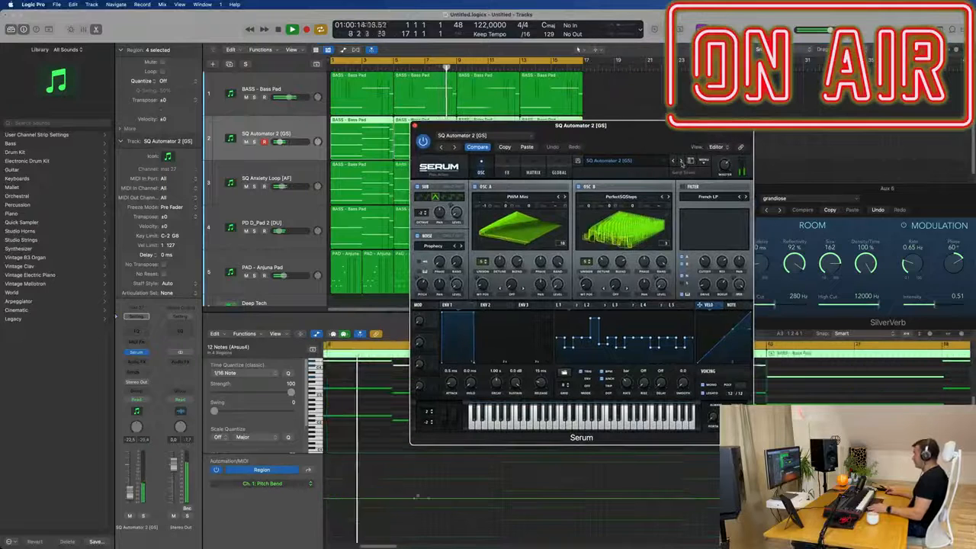
left_click(681, 162)
key("space")
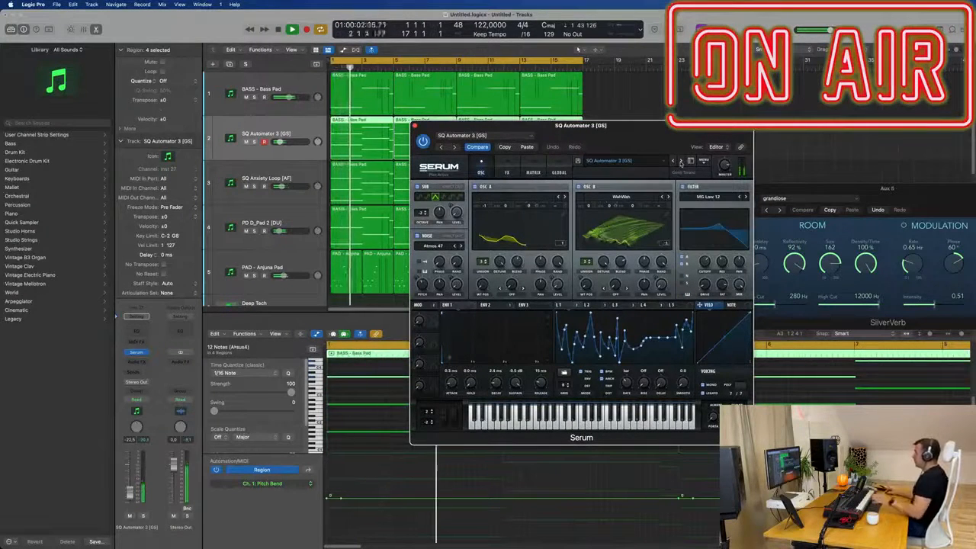
left_click(680, 161)
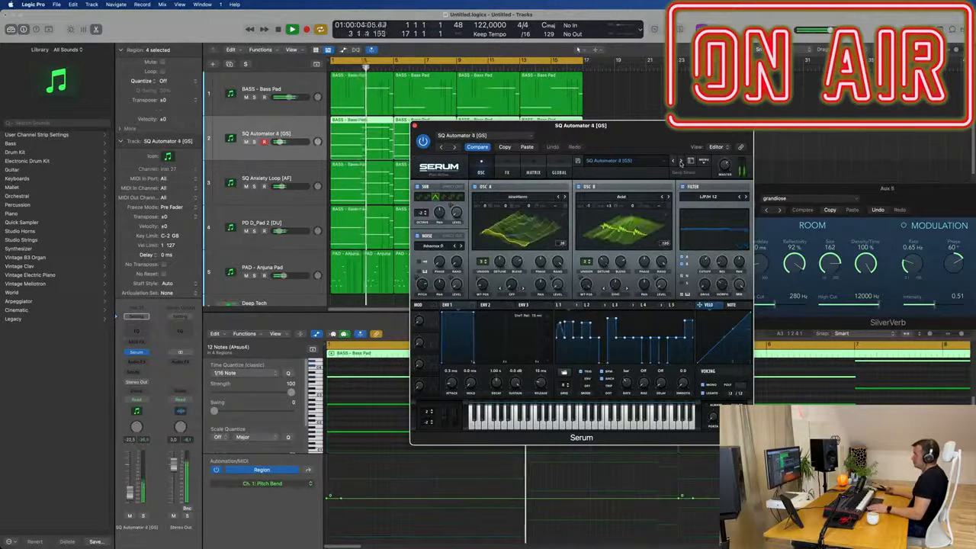
left_click(680, 162)
key("space")
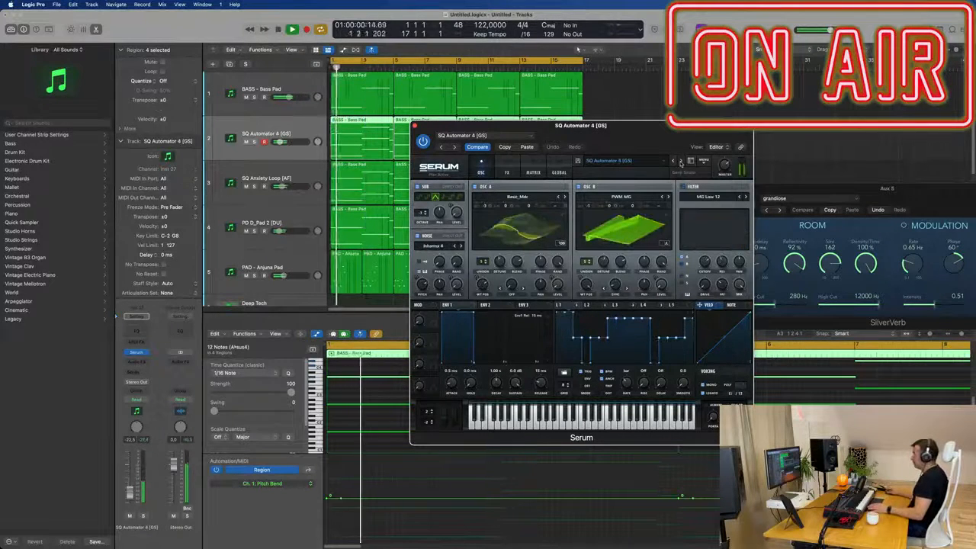
left_click(681, 162)
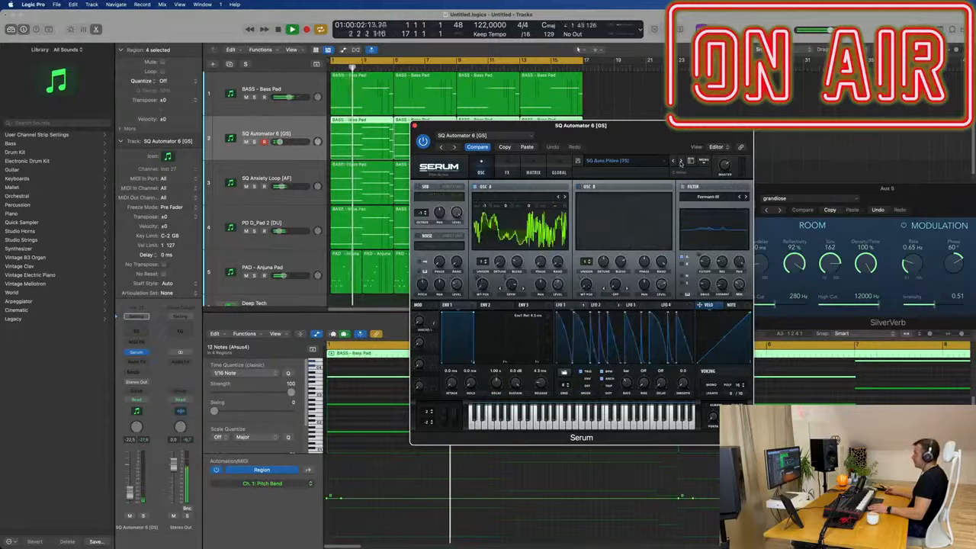
Audition the following Seq presets up to SQ Bendy Hi Jack [IM], restarting the loop from bar 1 for each sound.
left_click(680, 162)
key("space")
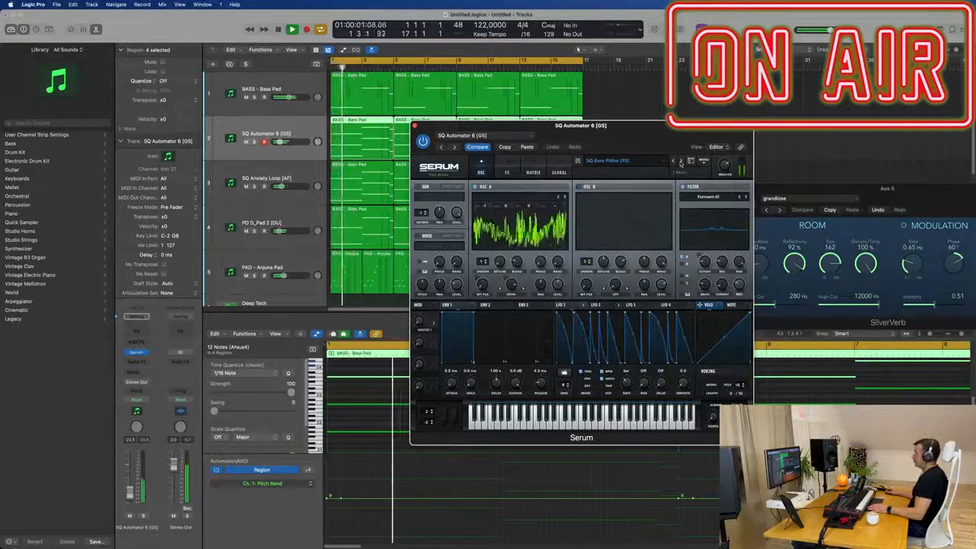
left_click(680, 161)
key("space")
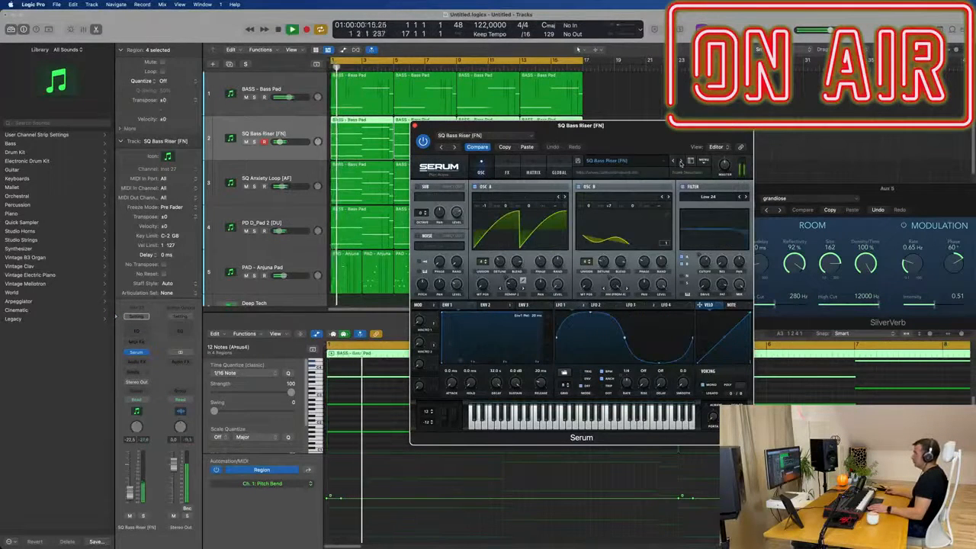
left_click(680, 161)
key("space")
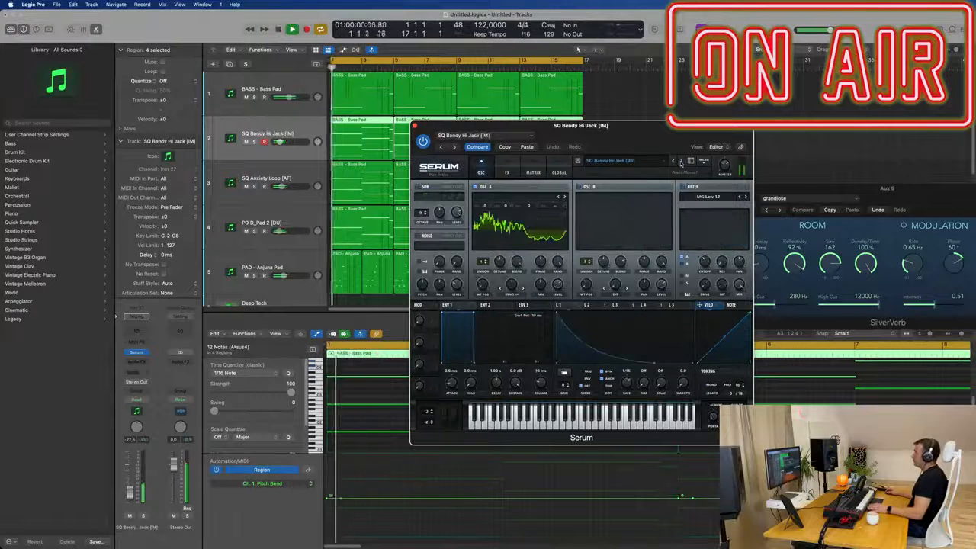
Continue auditioning Serum's Seq presets from SQ Bendy Hi Jack [IM] to SQ Busy Lines [LCV] with the loop playing.
left_click(680, 162)
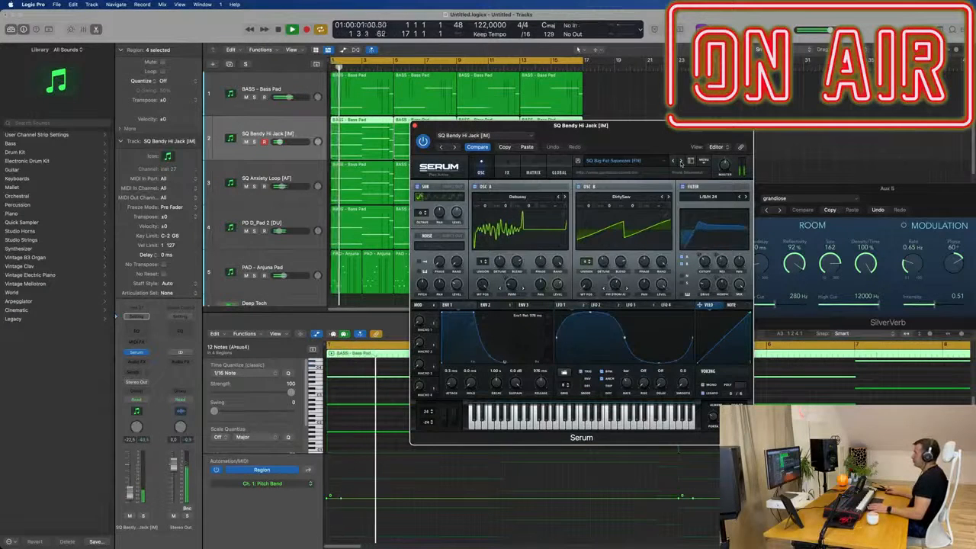
left_click(680, 162)
key("space")
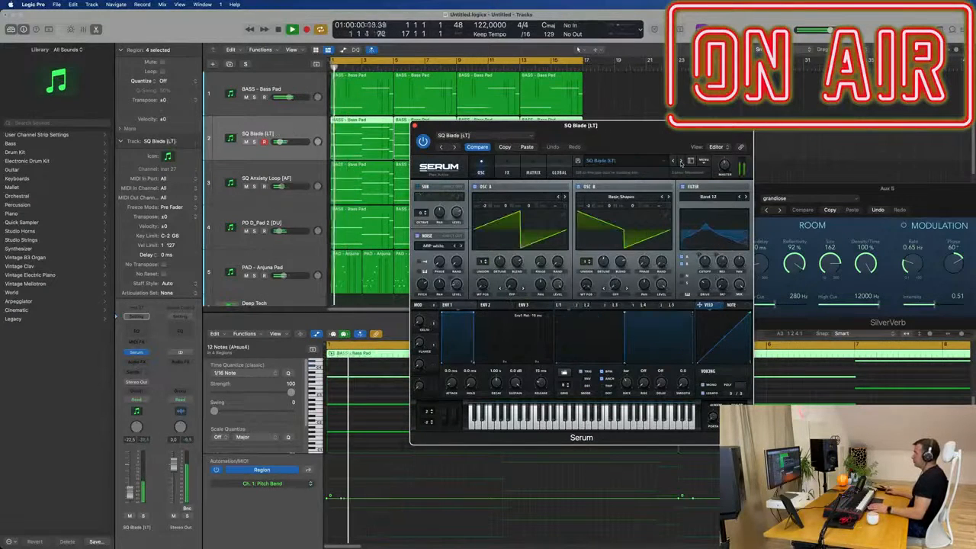
left_click(681, 162)
key("space")
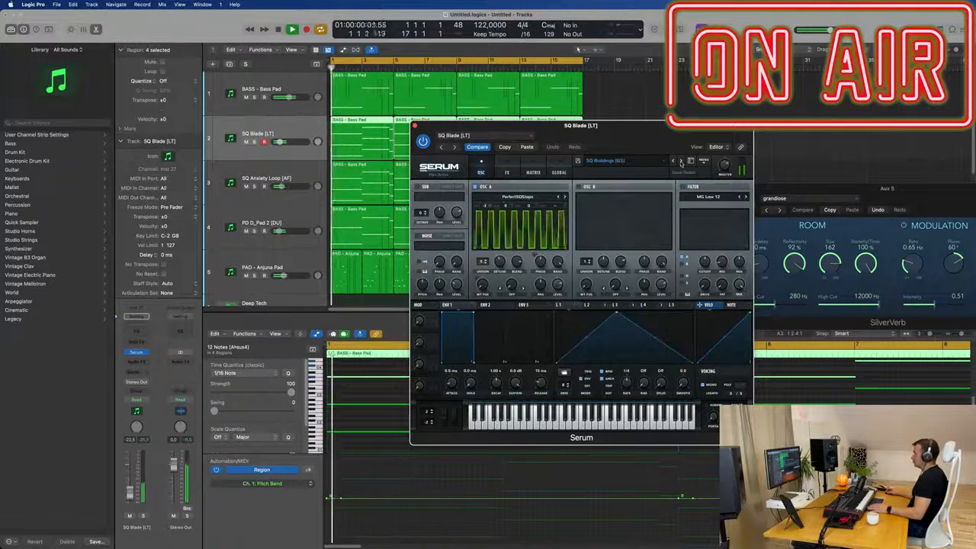
left_click(681, 162)
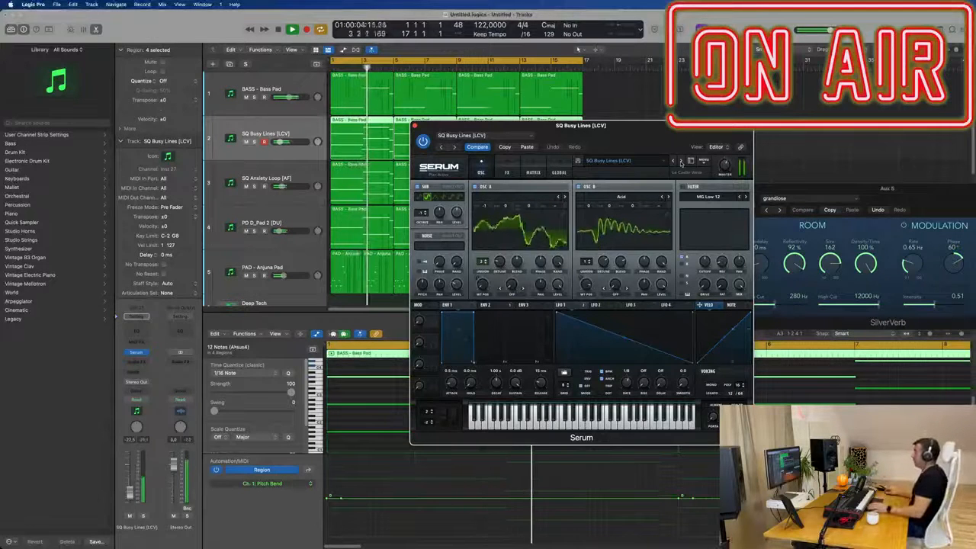
Step Serum on to SQ Chords Simple [RI], play it from the loop start, and move the plug-in window clear of the regions.
left_click(680, 162)
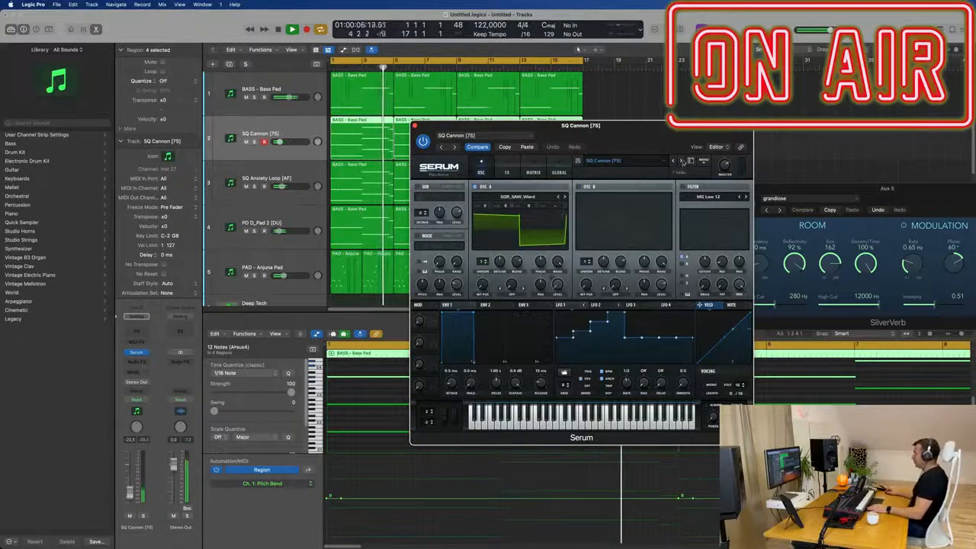
left_click(681, 162)
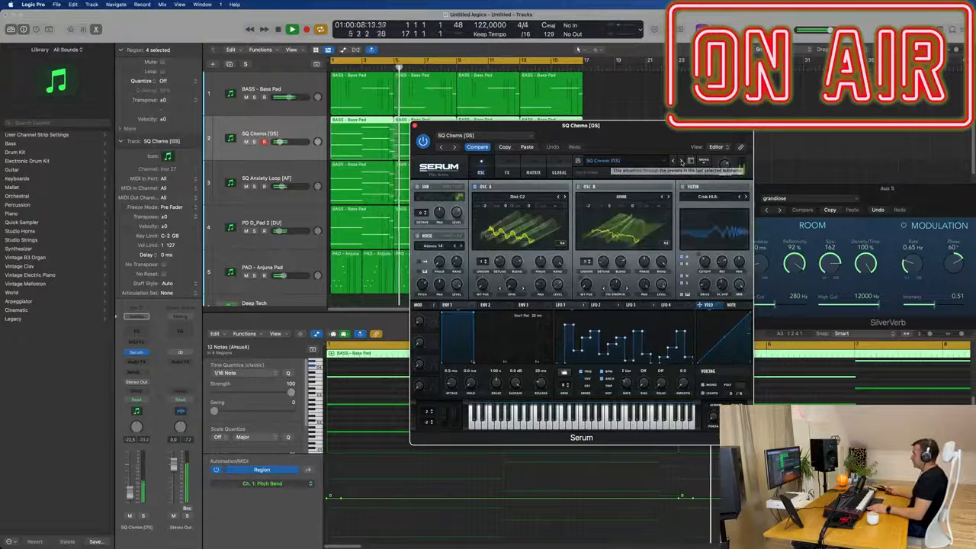
key("Return")
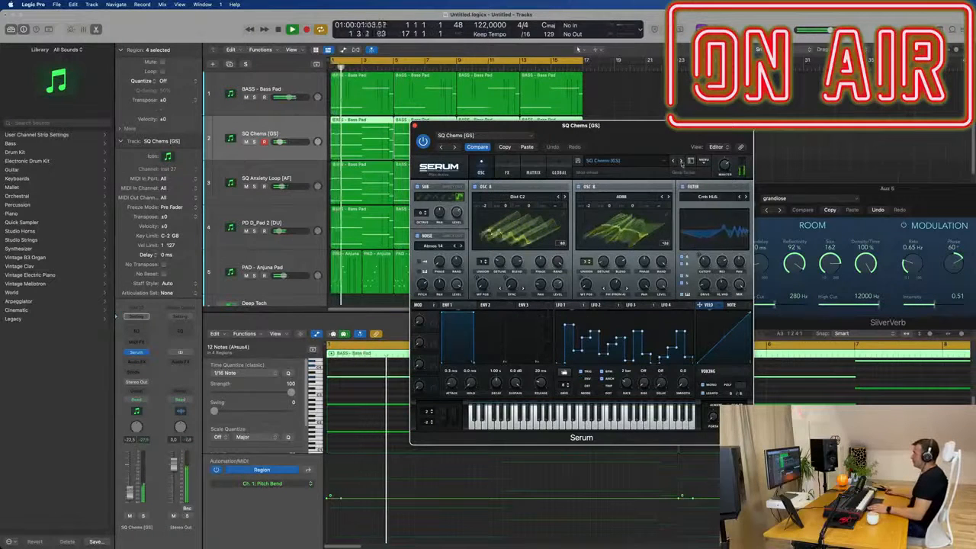
left_click(681, 162)
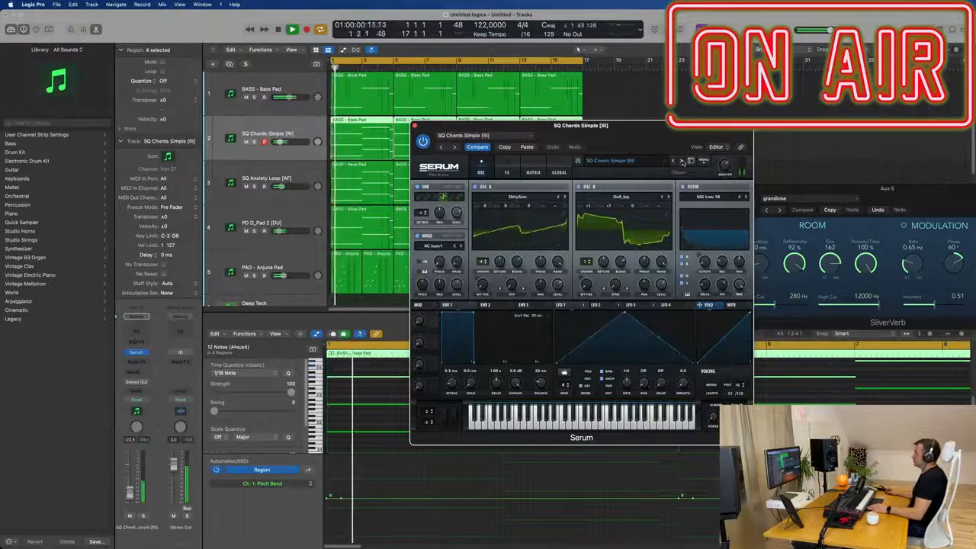
left_click_drag(657, 141, 703, 164)
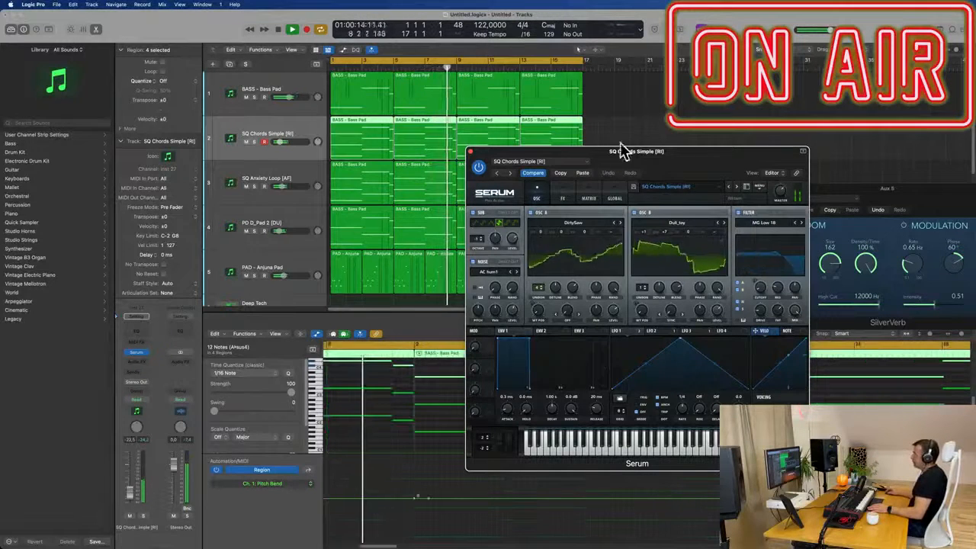
Audition the next Seq presets from SQ Dark Runner 01 [LCV] to SQ Detectives [BR], repositioning the Serum window.
left_click(737, 187)
left_click_drag(723, 162, 646, 144)
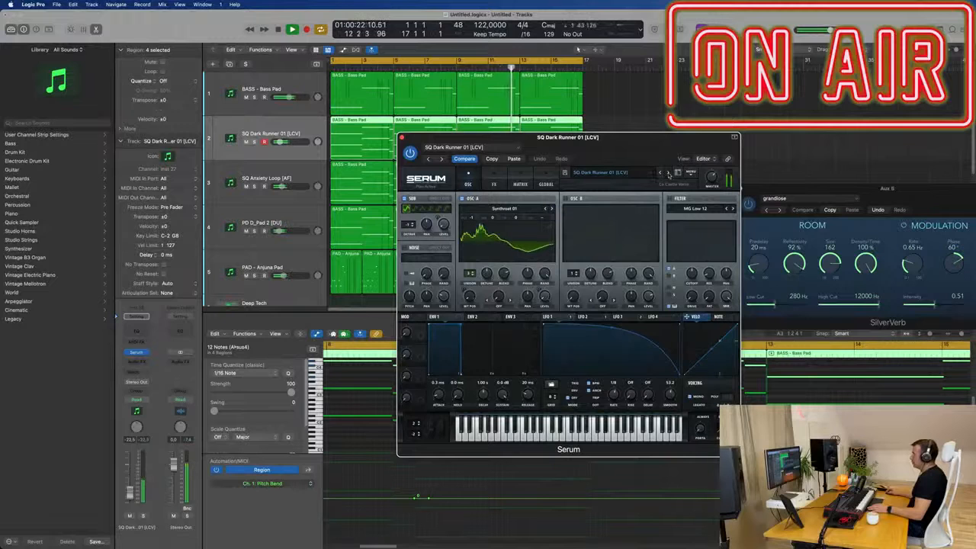
left_click(669, 174)
left_click(669, 174)
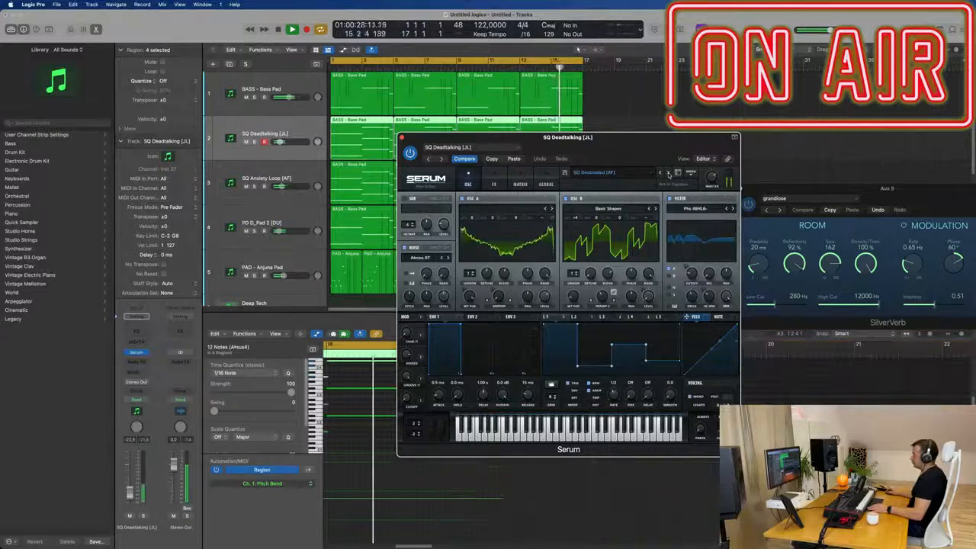
left_click(669, 174)
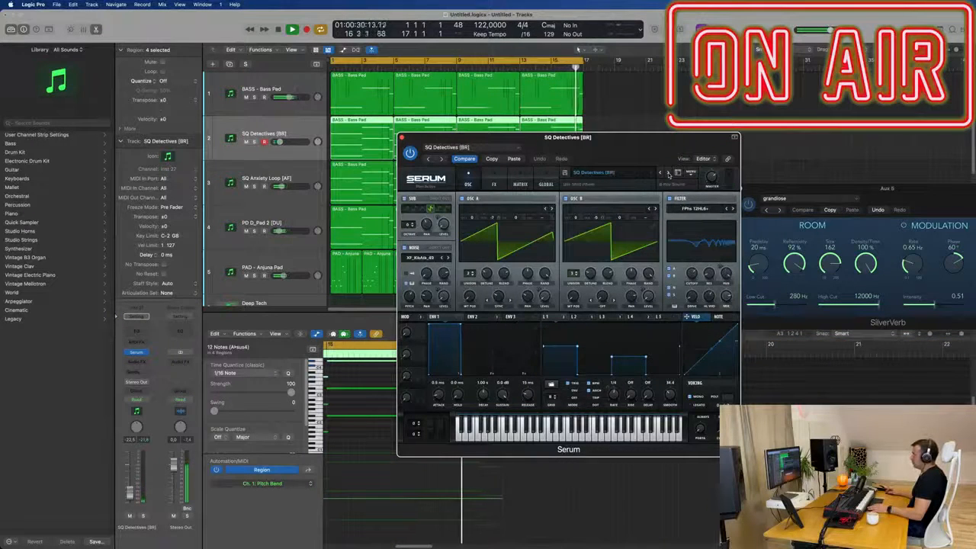
Advance Serum past SQ Diver [GS] and SQ Dont Push [IM] to SQ Dot It Up [RI], and raise the track volume to -20.0.
left_click(668, 174)
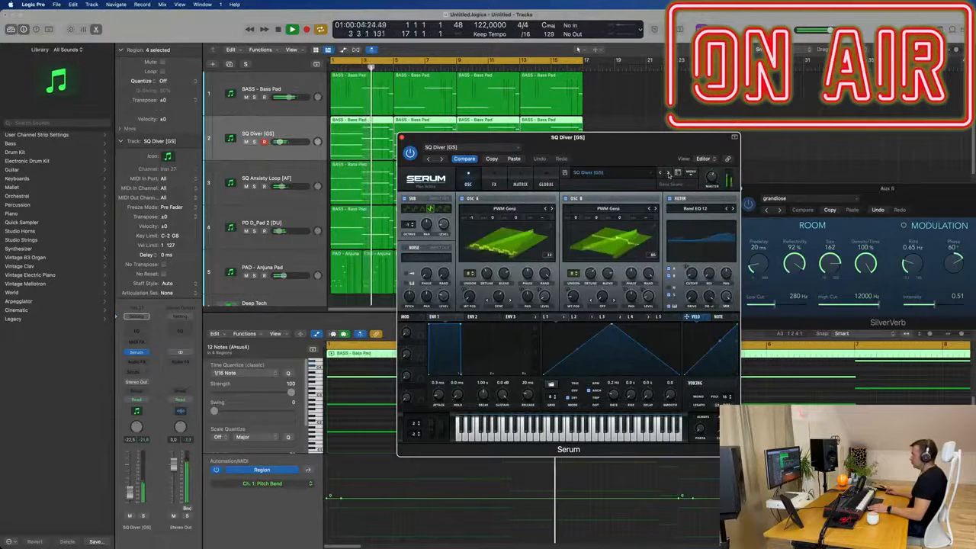
left_click(669, 174)
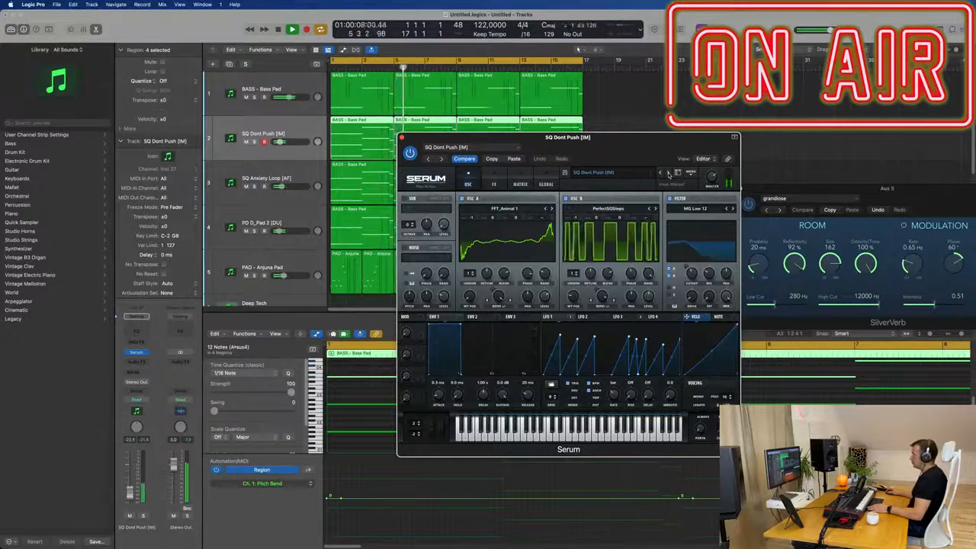
left_click(668, 174)
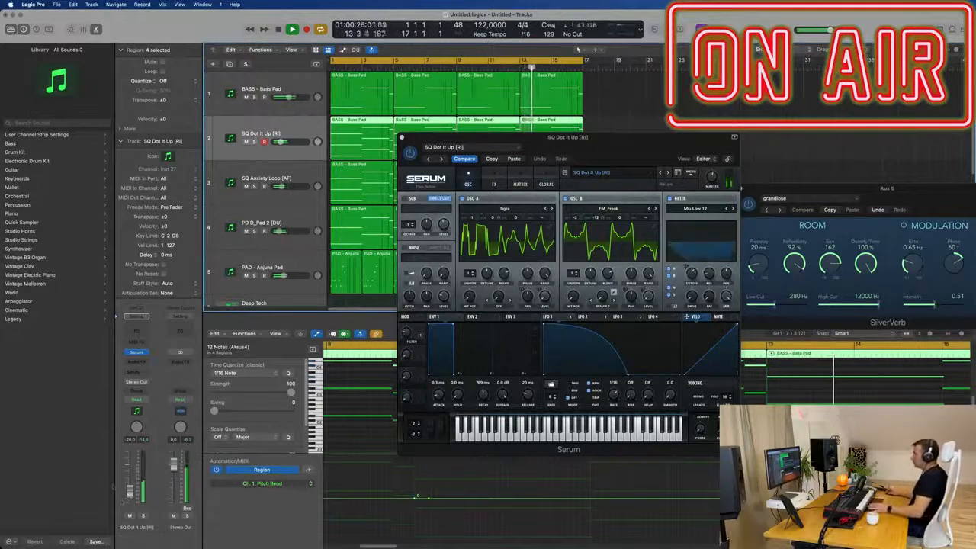
Add a Channel EQ to the SQ Dot It Up track with a 149 Hz, 12 dB/Oct low cut at Q 0.88, and close it.
left_click(135, 317)
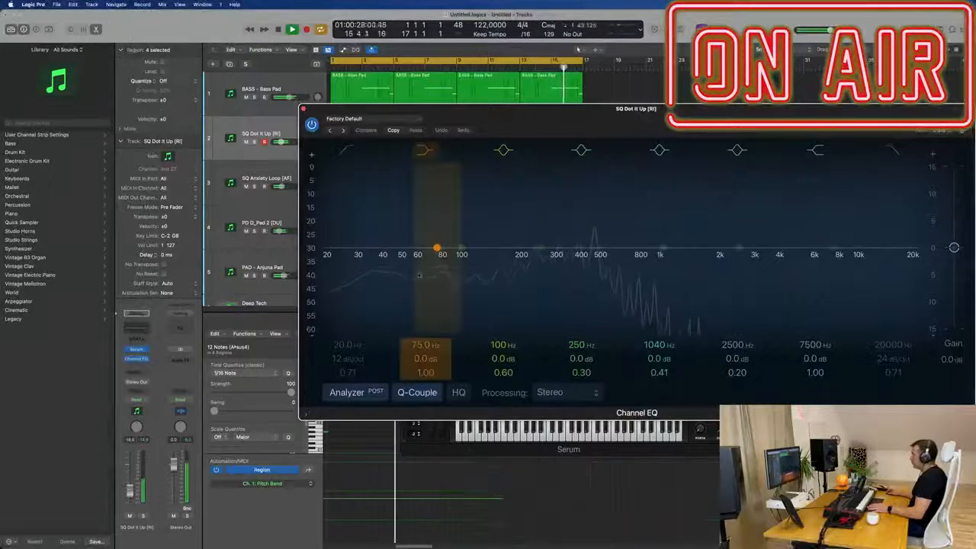
left_click(345, 153)
left_click_drag(362, 208, 508, 191)
left_click_drag(492, 262, 496, 261)
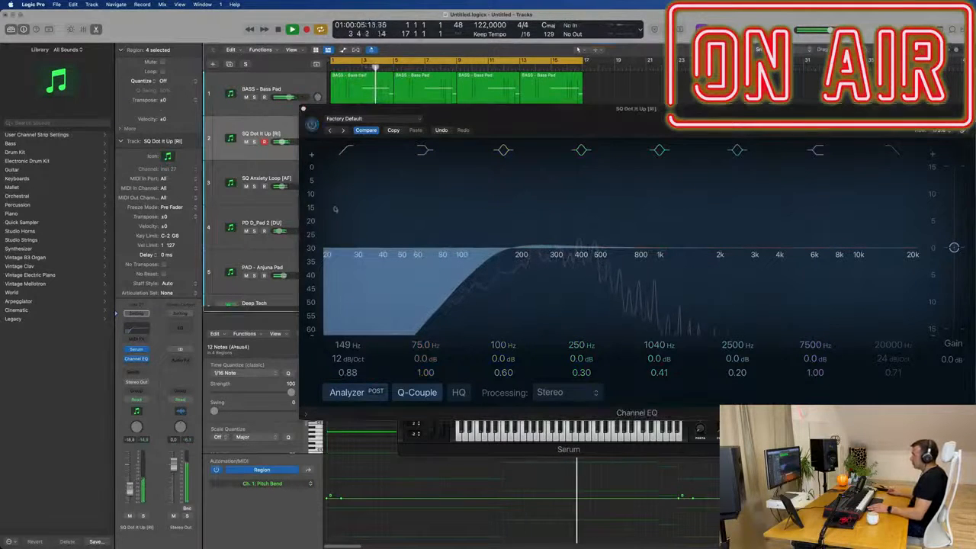
left_click(303, 108)
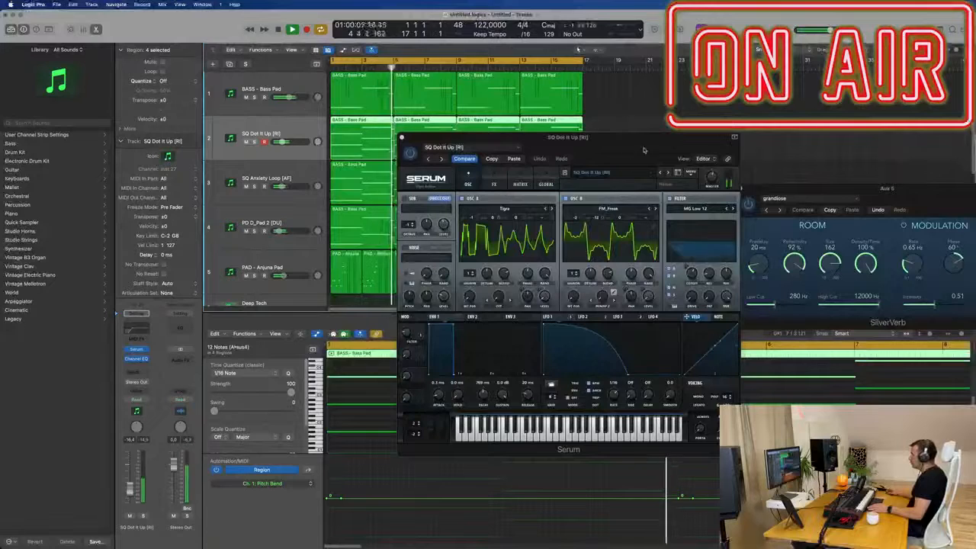
Switch the SQ Dot It Up filter in Serum to MG Low 18 and adjust its cutoff and resonance while the loop plays.
left_click_drag(638, 150, 553, 150)
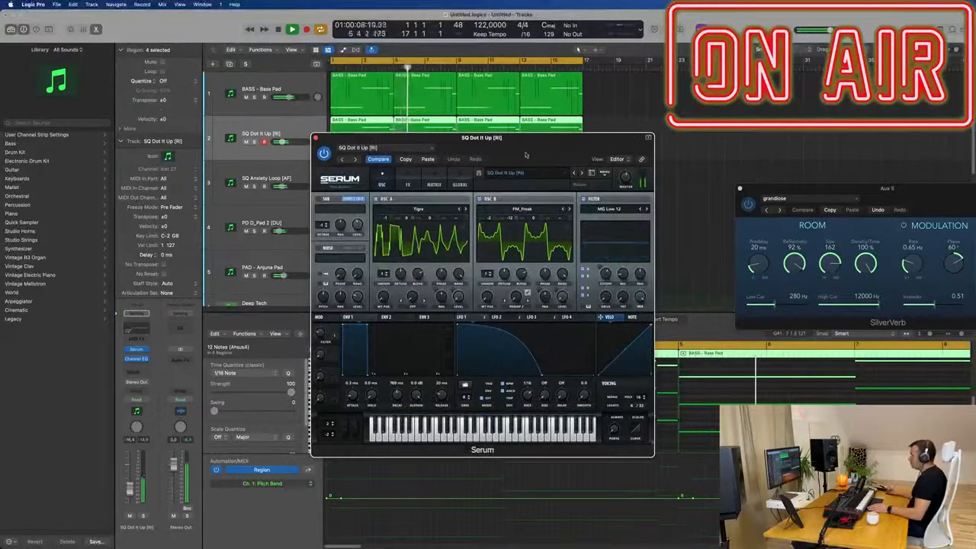
mouse_move(601, 269)
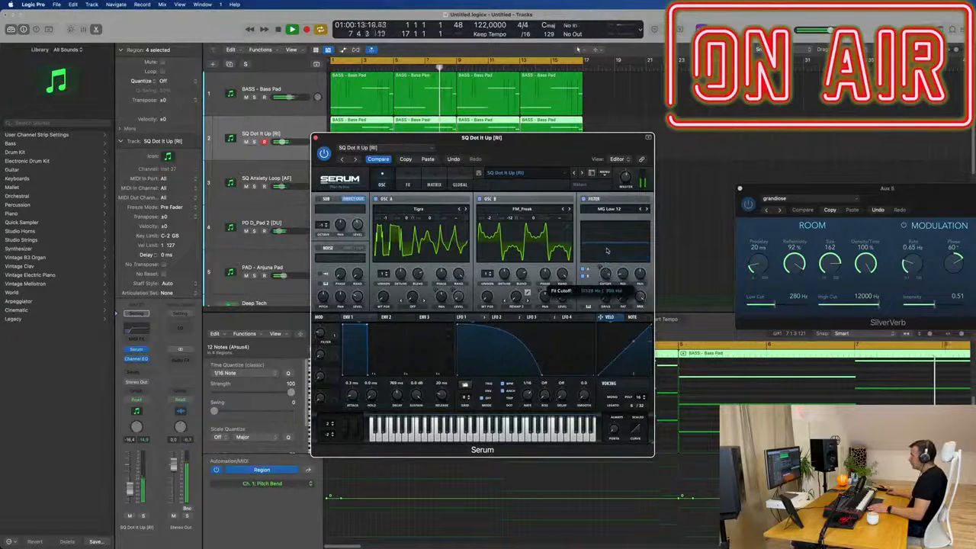
left_click_drag(607, 251, 607, 274)
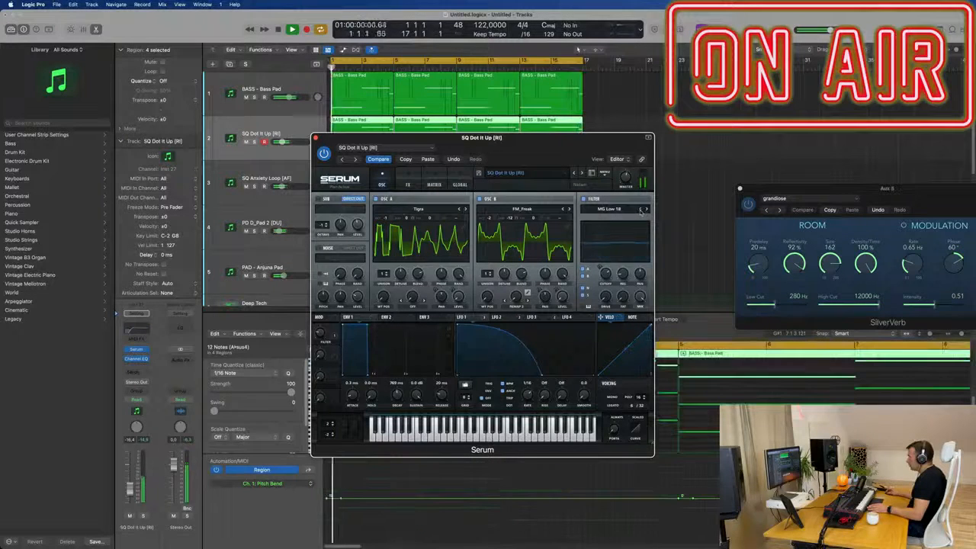
mouse_move(608, 275)
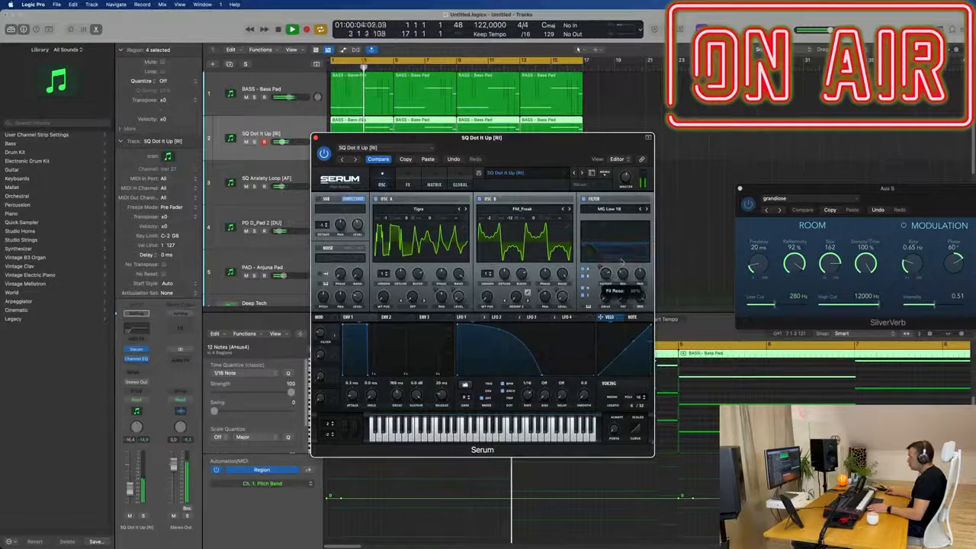
Check the SQ Dot It Up track in solo, return to the full mix from bar 1, and shift the Serum window aside.
left_click(254, 142)
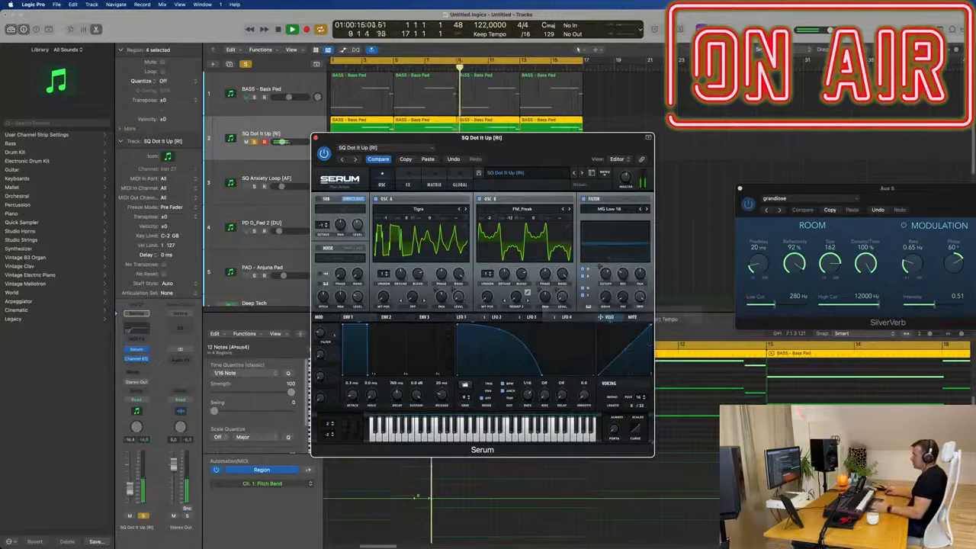
left_click(142, 516)
key("space")
left_click_drag(519, 144, 557, 146)
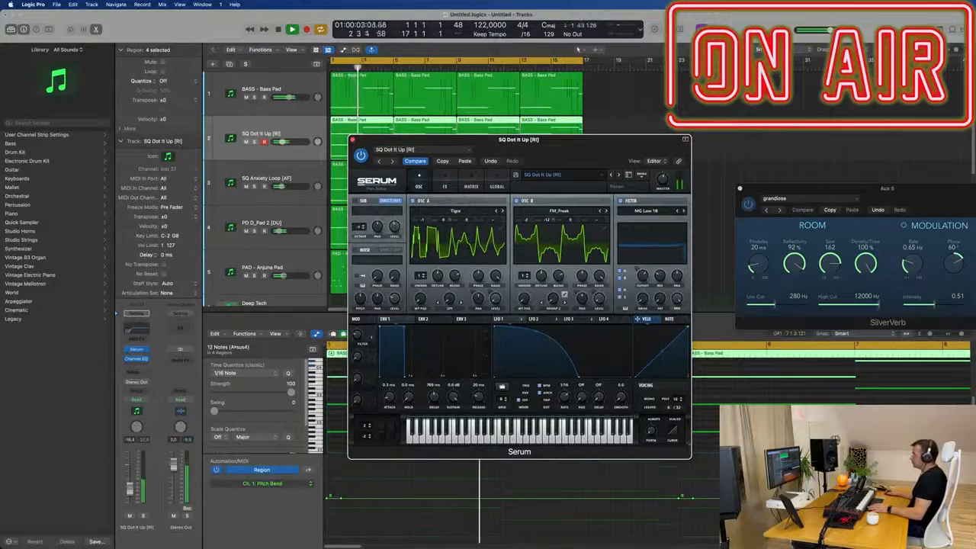
Close the Serum window of SQ Dot It Up and compare the track soloed and within the full mix.
left_click(353, 141)
left_click(353, 140)
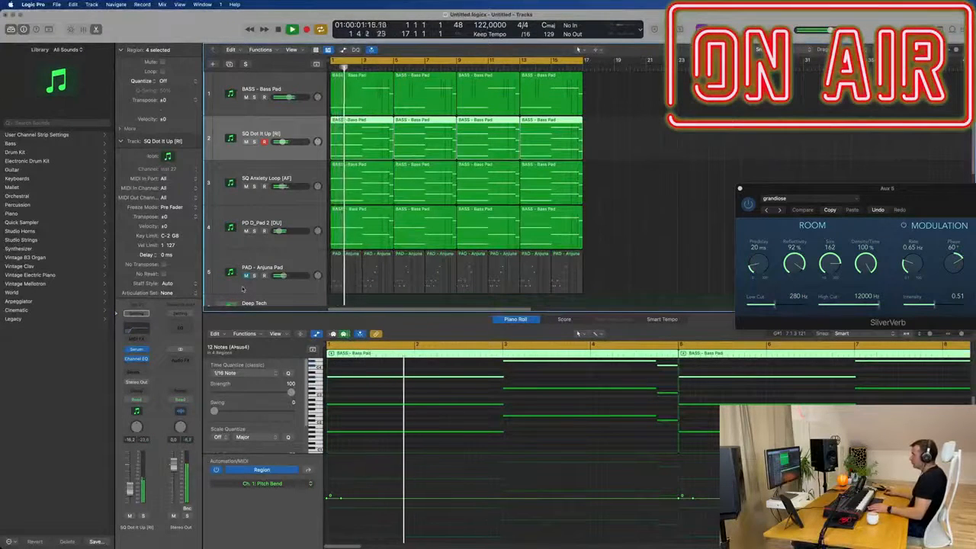
key("super+Left")
key("super+Right")
key("super+Right")
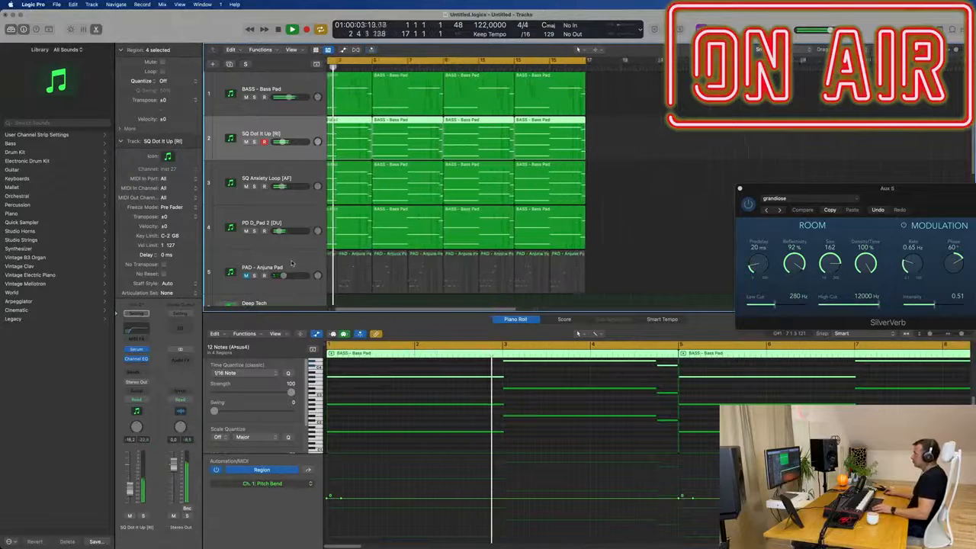
key("super+Left")
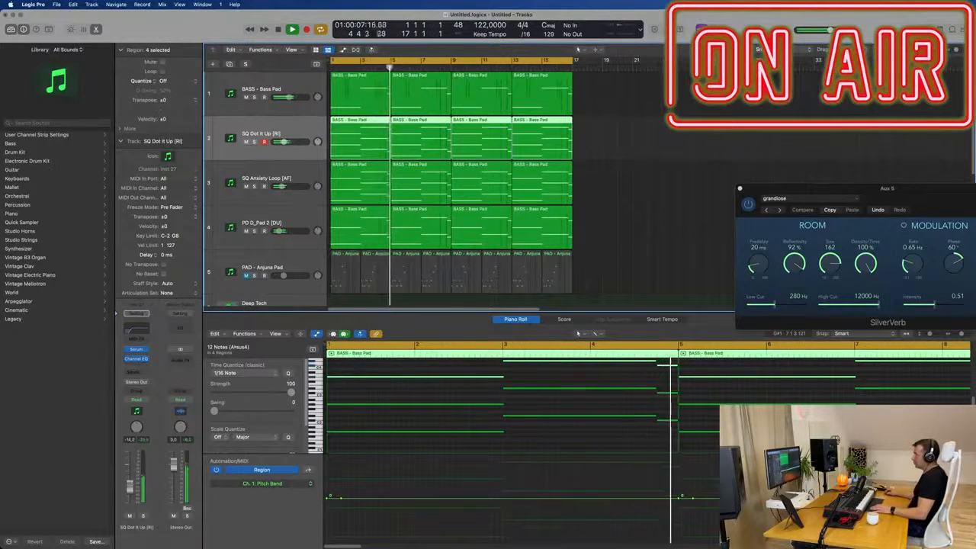
left_click(143, 516)
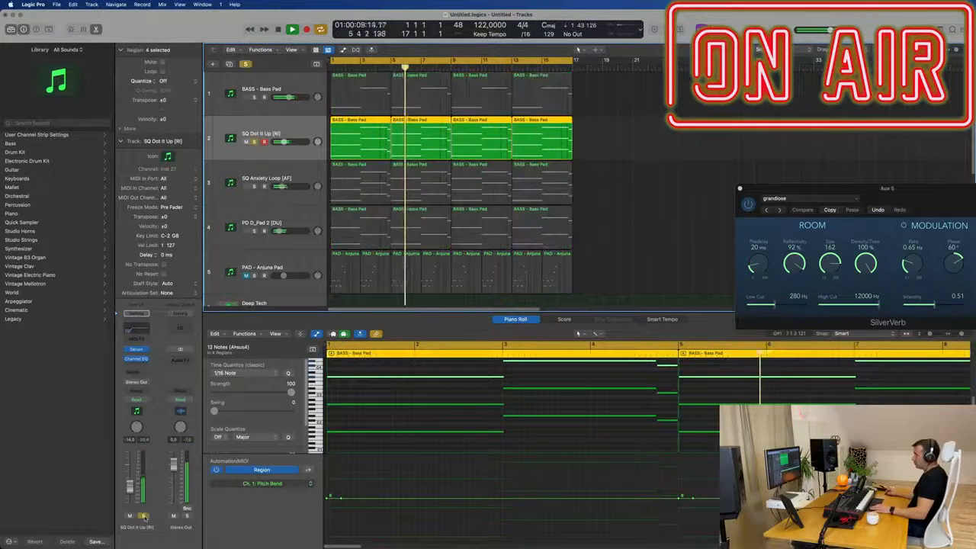
left_click(144, 516)
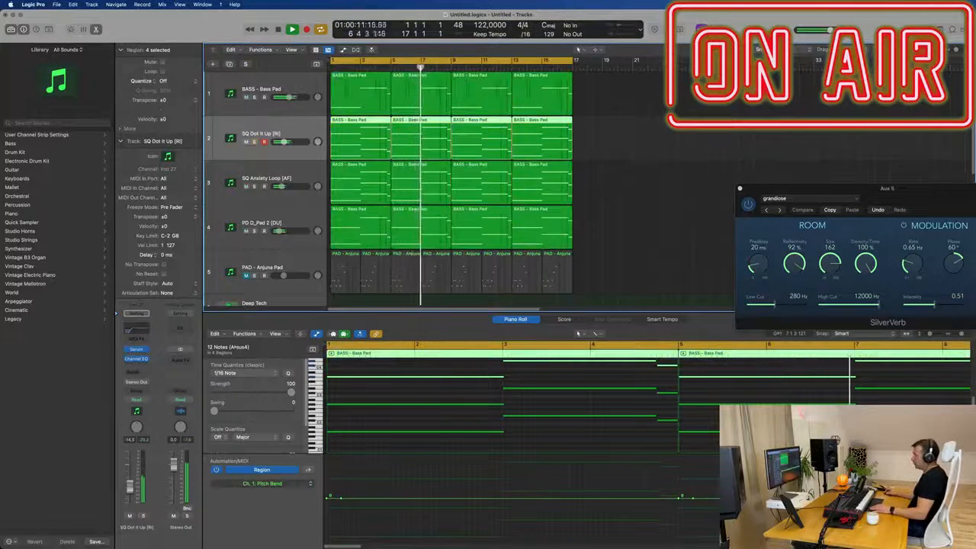
Solo the SQ Anxiety Loop track, add a Channel EQ with a raised low cut, and return to the full mix.
left_click(254, 187)
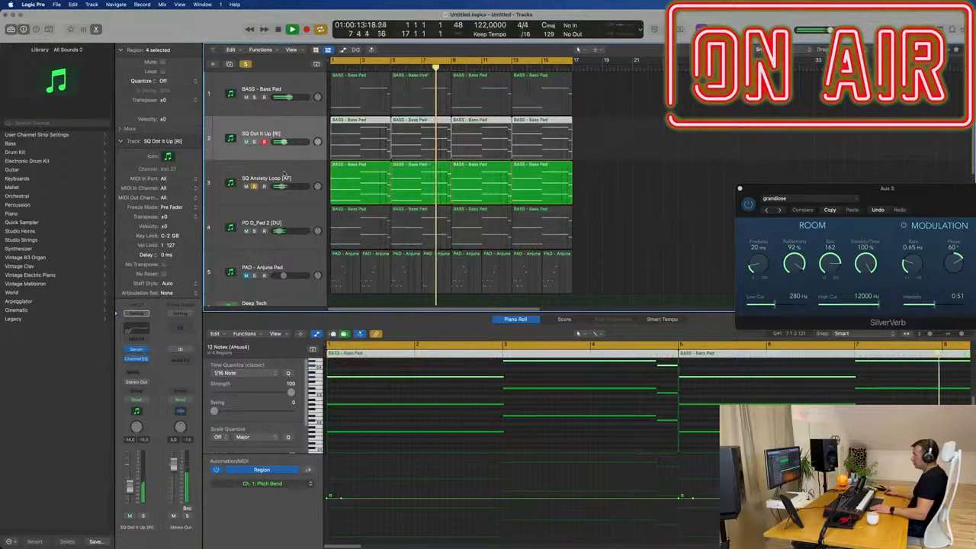
left_click(221, 187)
left_click(136, 331)
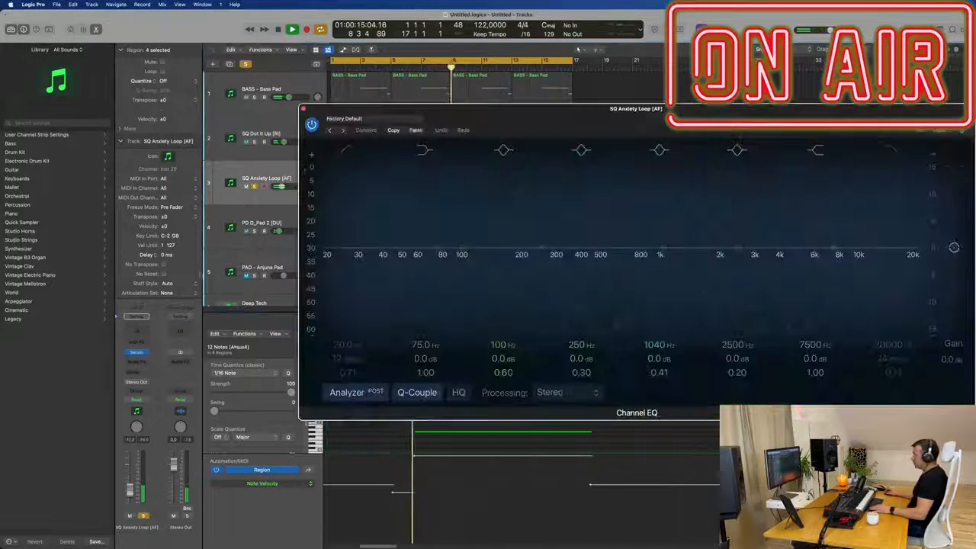
left_click(350, 150)
left_click_drag(344, 233, 562, 211)
left_click(302, 109)
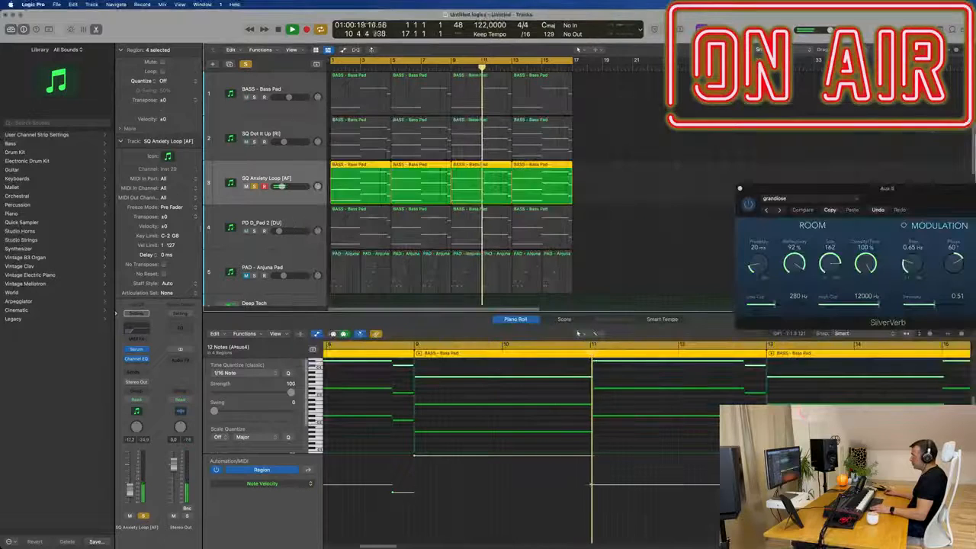
left_click(254, 187)
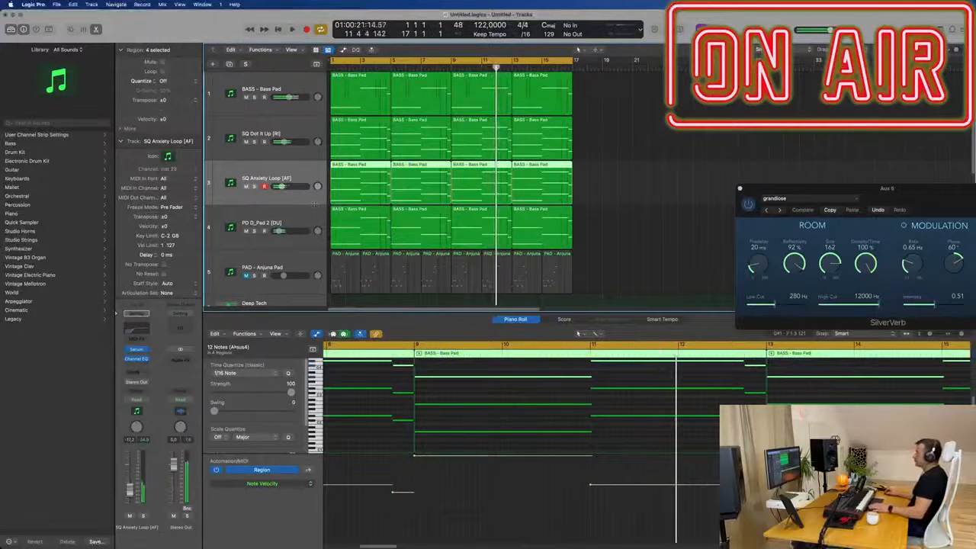
Replay the arrangement from the start and audition the BASS - Bass Pad track soloed against the full mix.
key("Return")
scroll(599, 224, "up", 3)
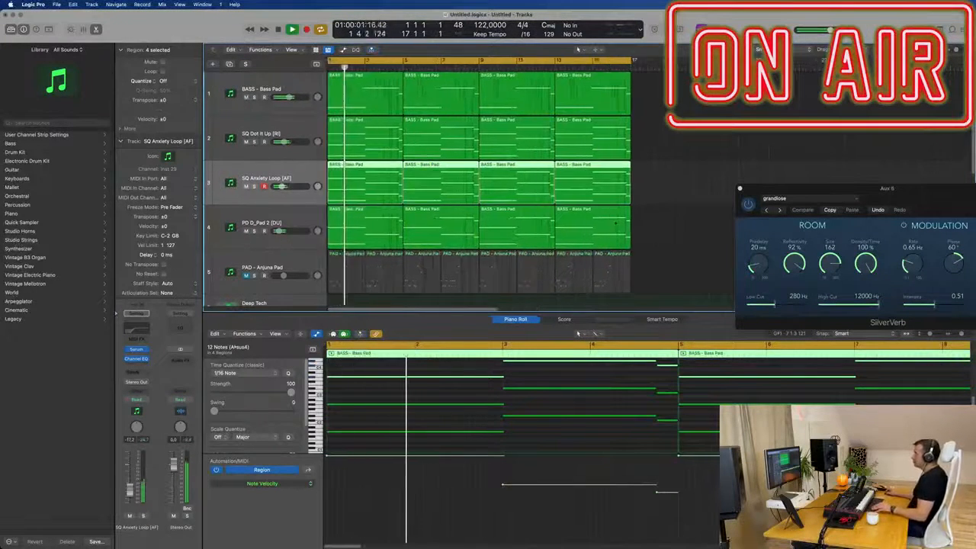
scroll(629, 220, "down", 2)
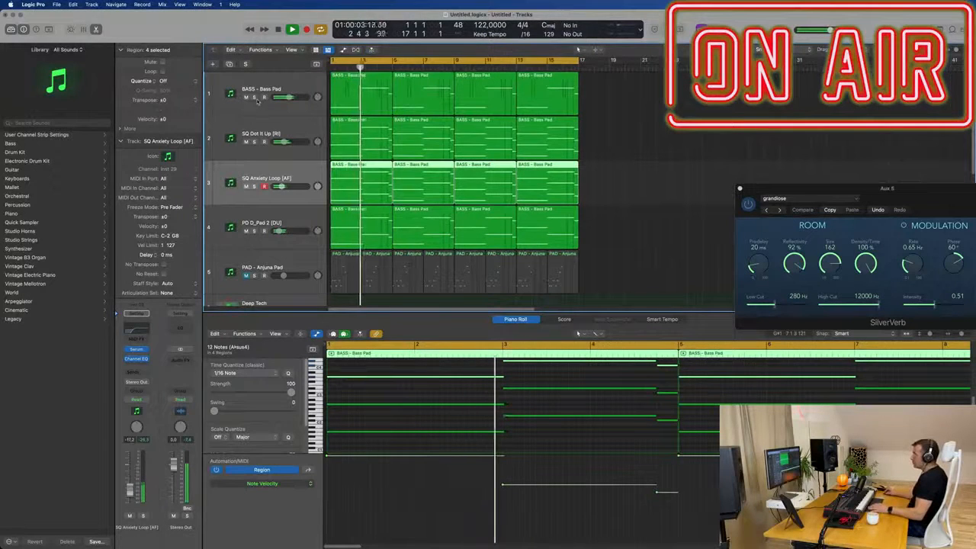
left_click(254, 97)
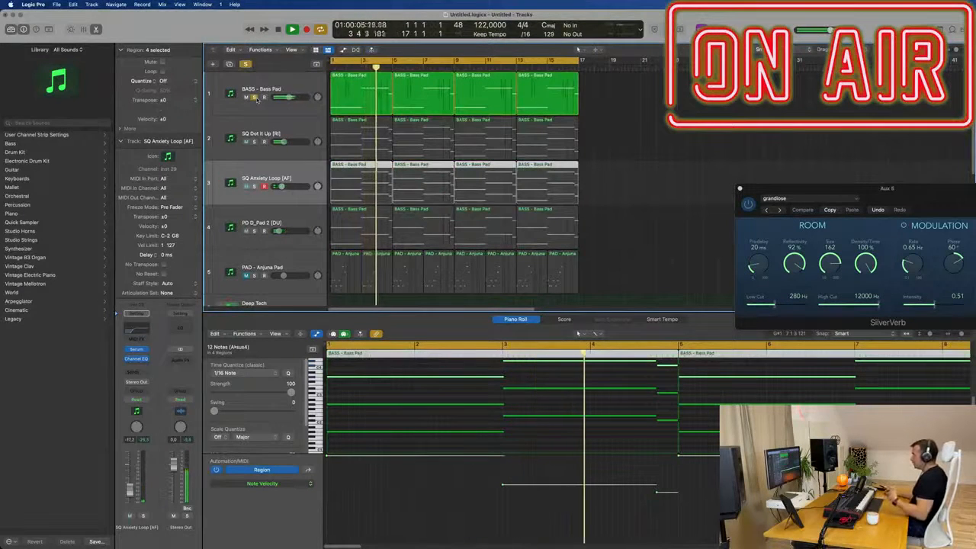
left_click(255, 98)
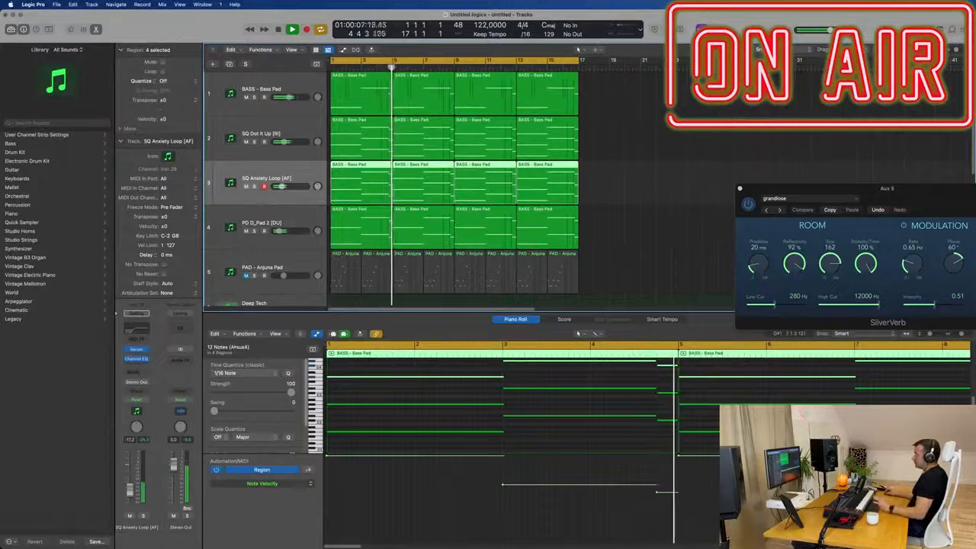
Select the PD D_Pad 2 track, check it soloed, and adjust the filter cutoff in its Serum synth.
left_click(217, 234)
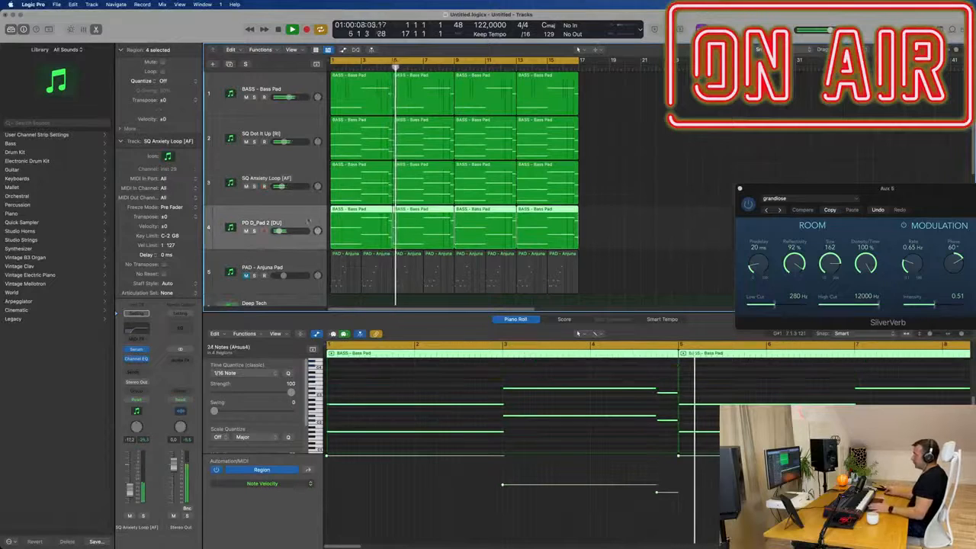
left_click(254, 231)
left_click(255, 232)
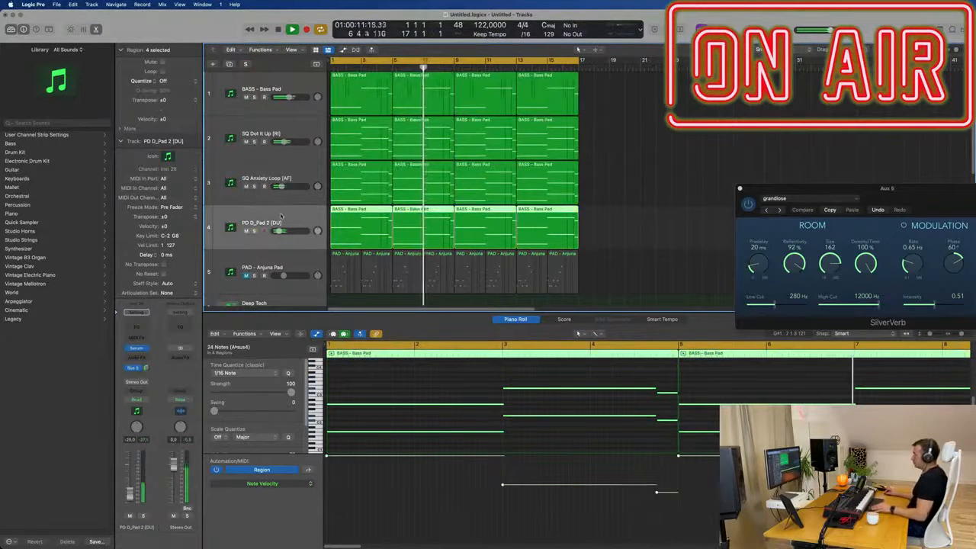
key("super+Left")
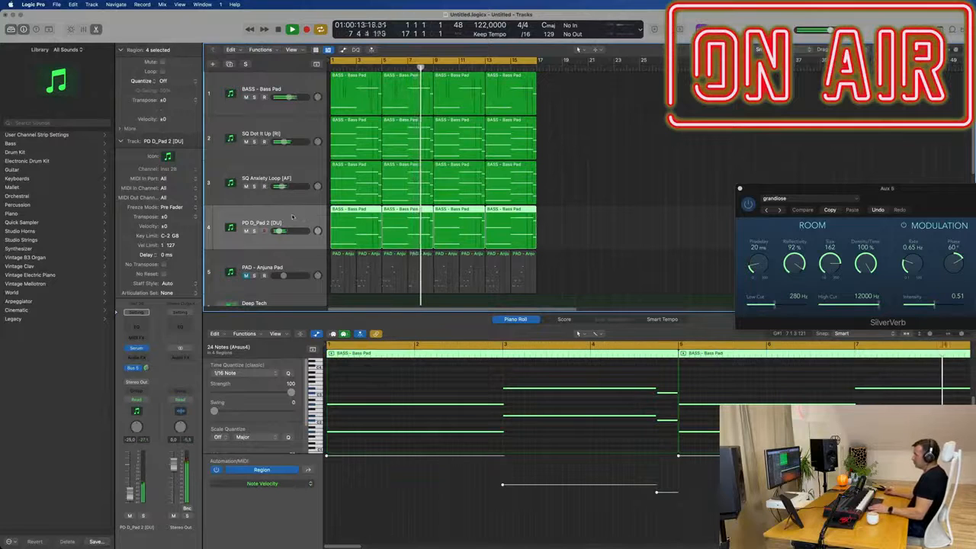
left_click(136, 349)
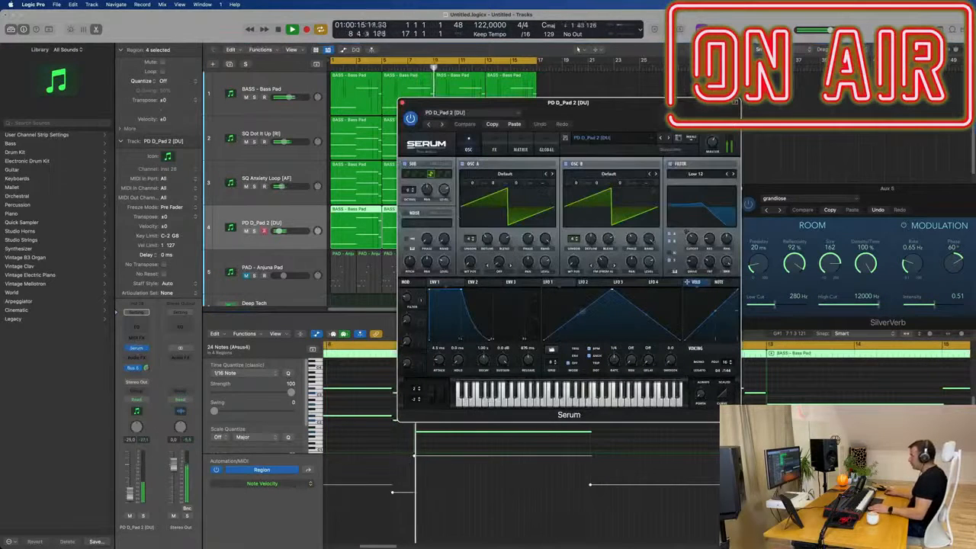
left_click_drag(692, 238, 692, 237)
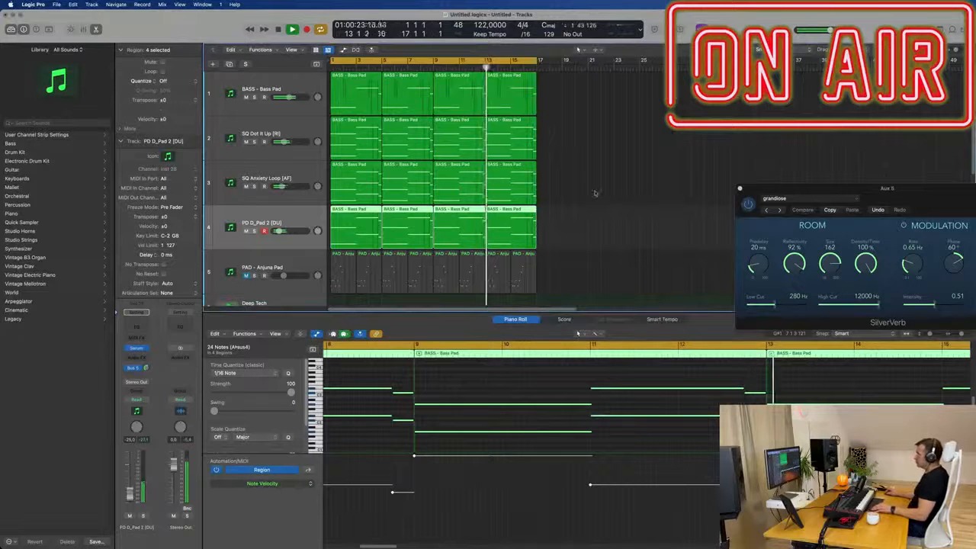
Deselect all regions in the arrangement and close the SilverVerb window of the reverb bus.
scroll(593, 194, "down", 1)
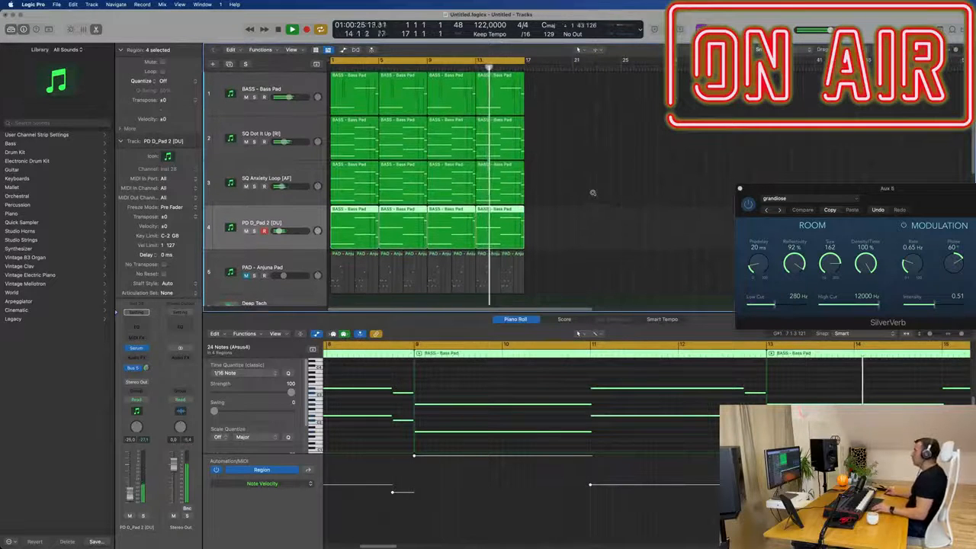
scroll(592, 194, "down", 1)
left_click(596, 177)
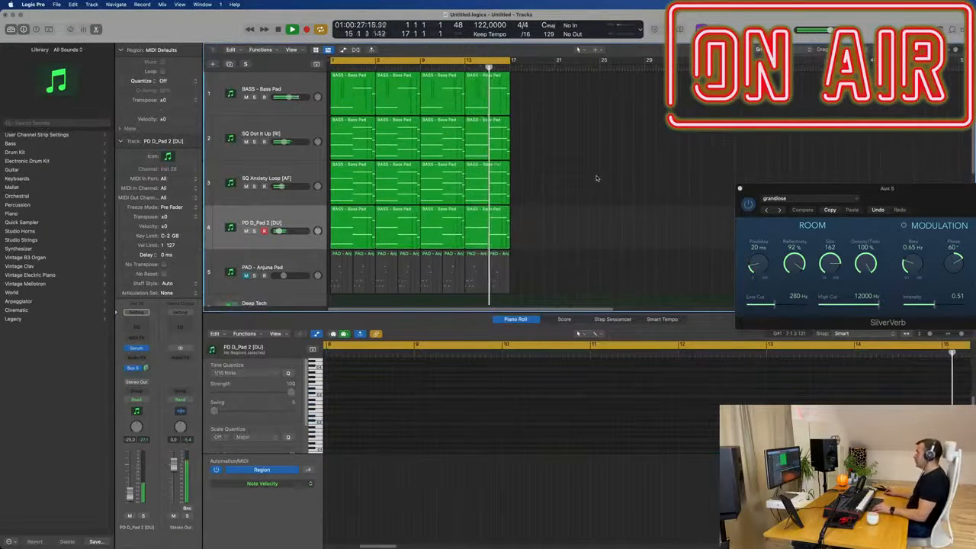
scroll(597, 179, "up", 1)
scroll(599, 179, "up", 3)
left_click_drag(780, 188, 497, 186)
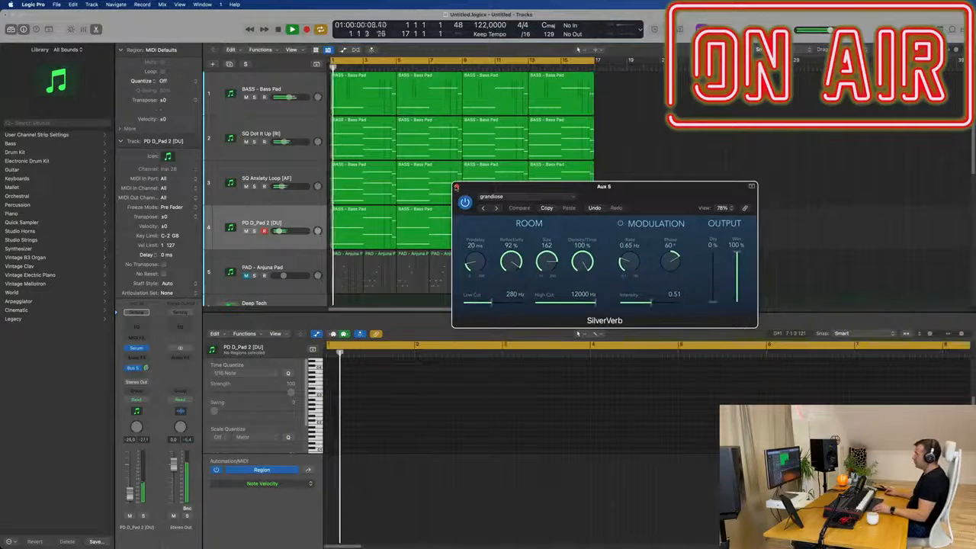
left_click(456, 187)
scroll(707, 190, "down", 5)
scroll(709, 189, "up", 3)
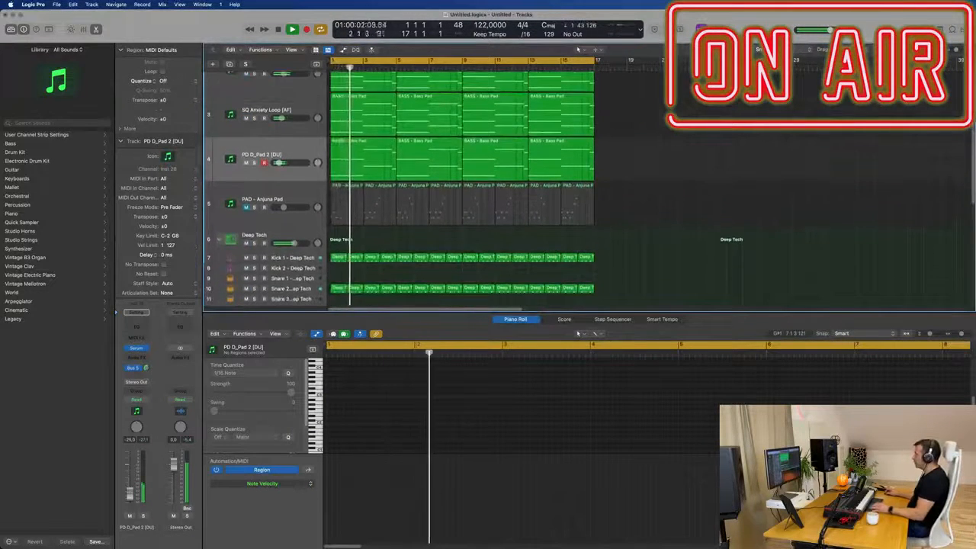
Open the loop browser, filter it to Jingles, and preview the loop All The Soul Intro 05.
left_click(941, 29)
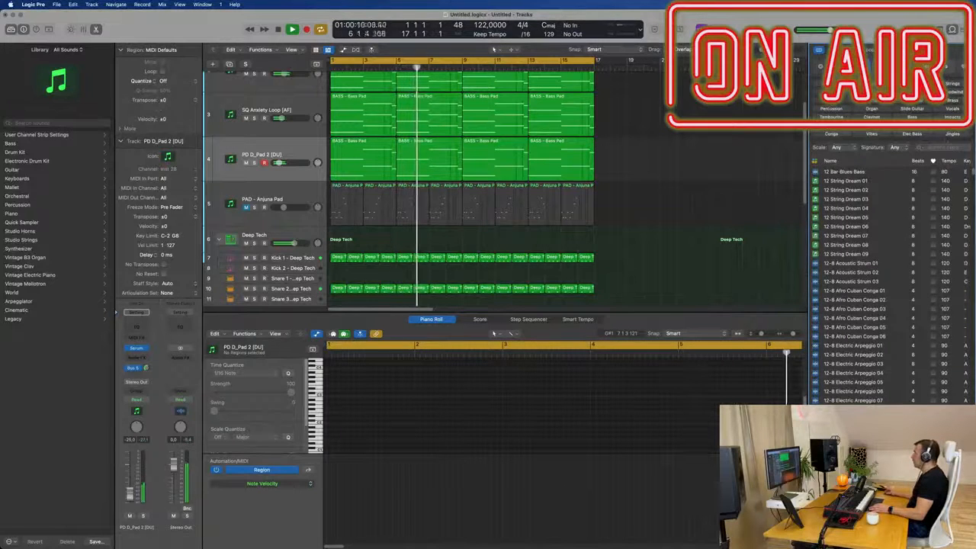
left_click(947, 136)
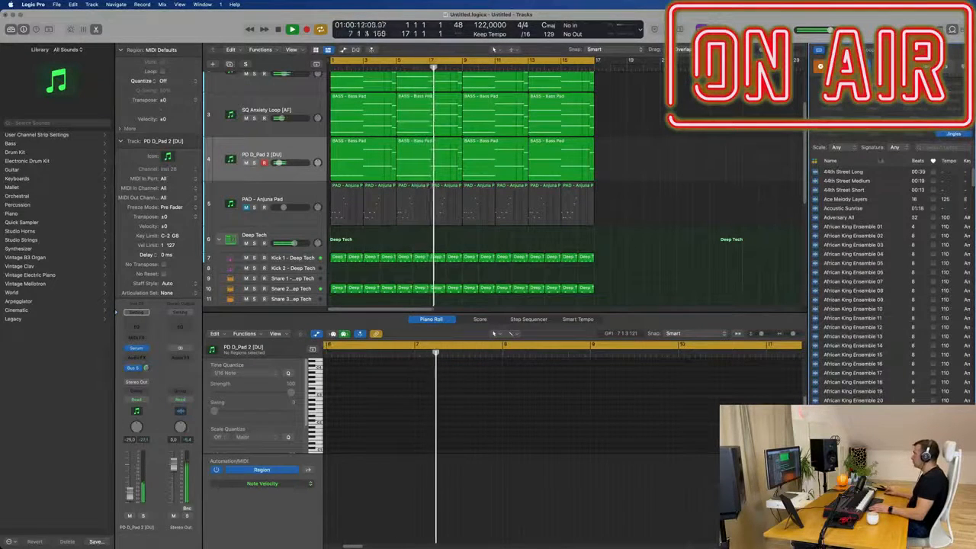
scroll(891, 223, "down", 10)
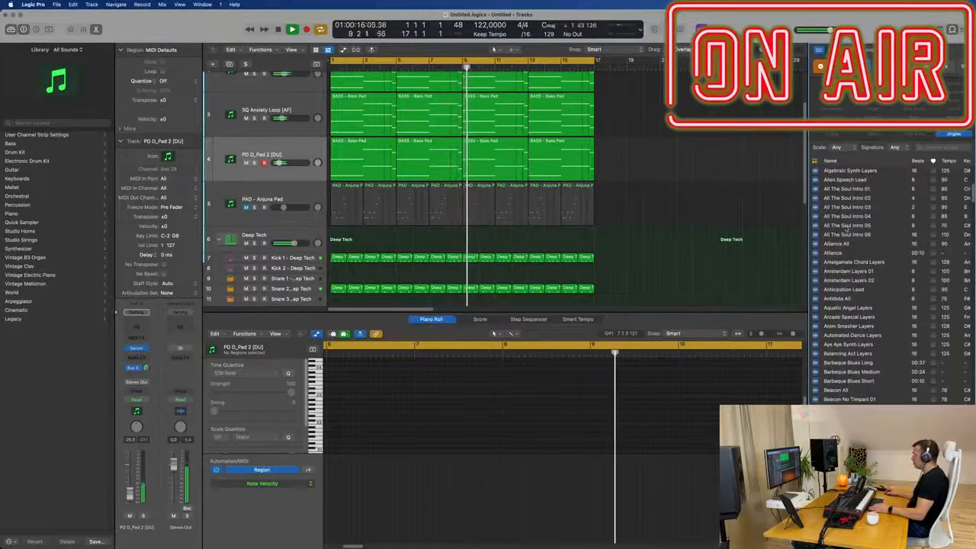
left_click(846, 226)
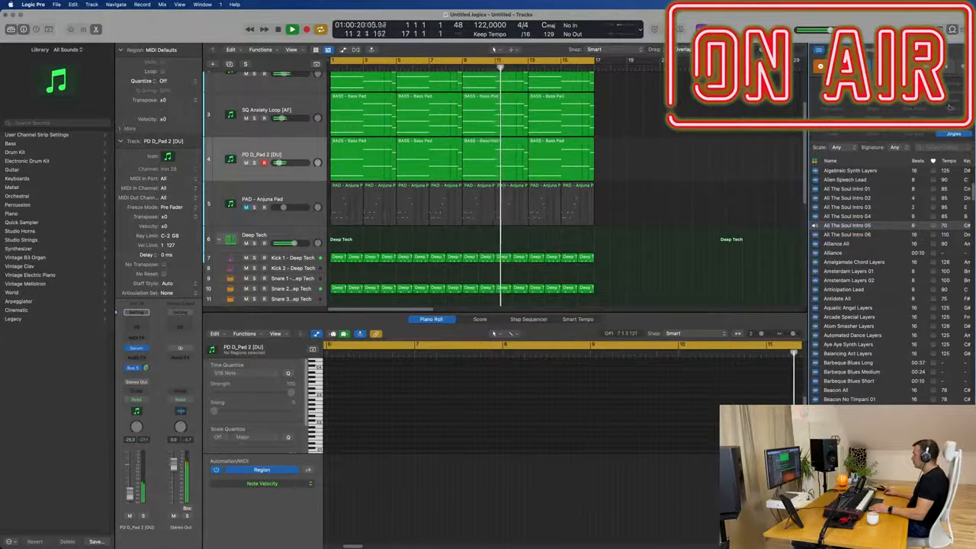
Replace the Jingles filter with Vocals and preview the loop African Mist Voice 03.
left_click(953, 134)
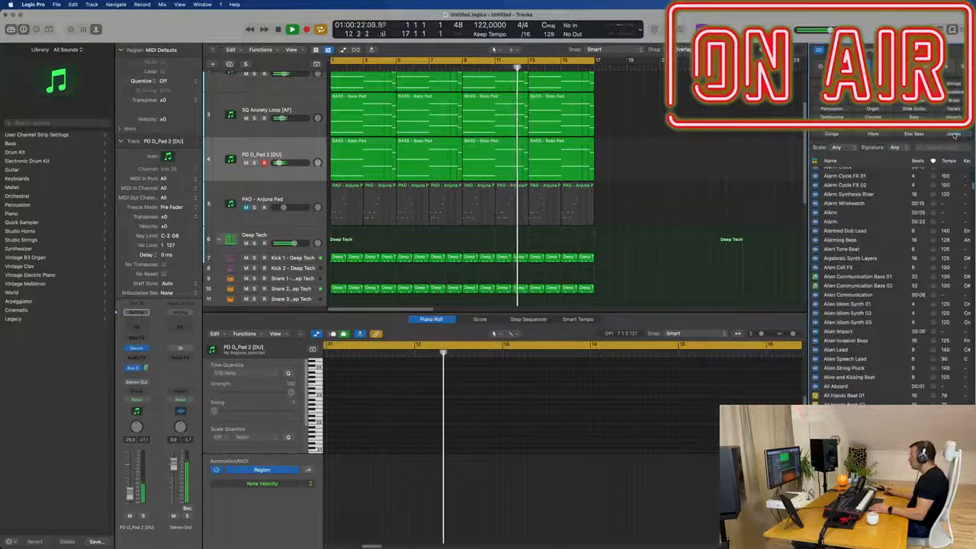
left_click(954, 109)
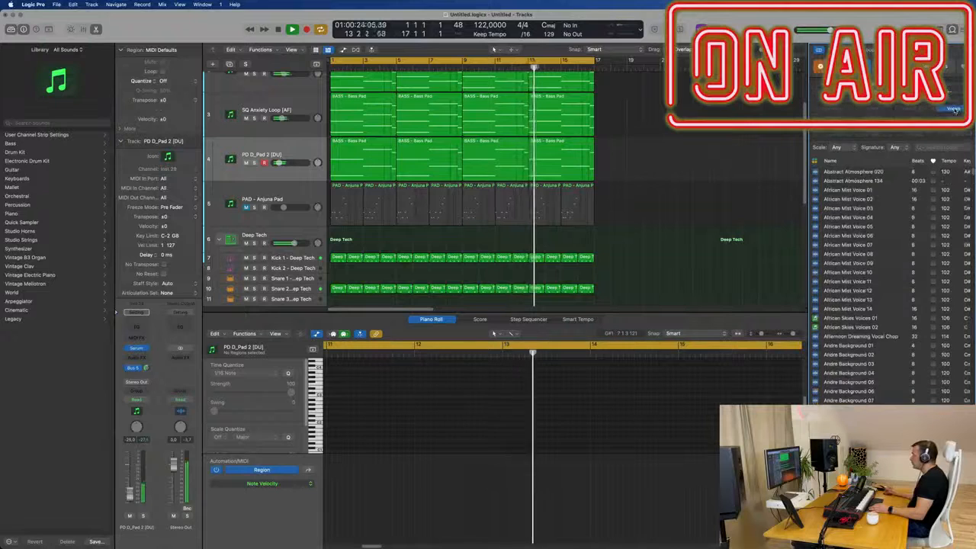
left_click(845, 208)
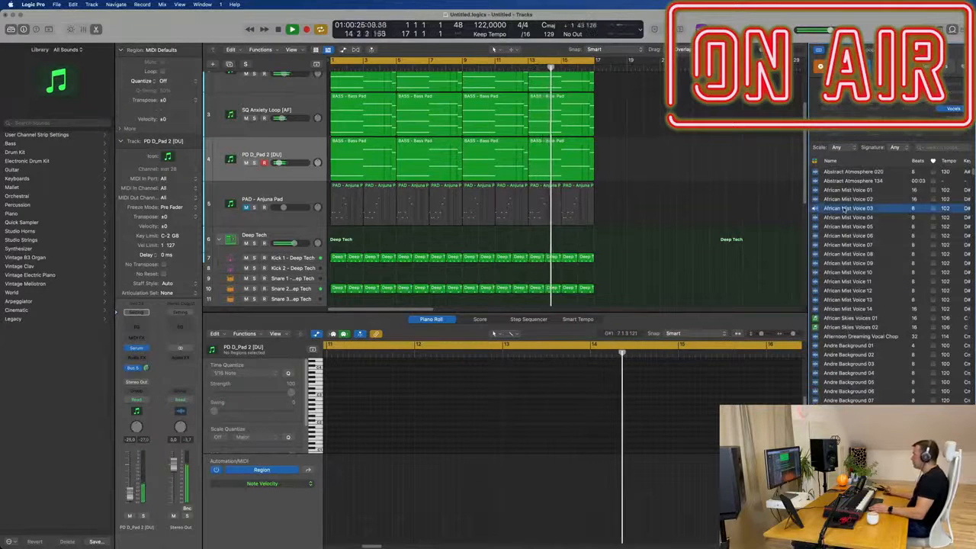
Browse further through the vocal loops and preview Boys Choir Background 08 with the playing track.
scroll(687, 255, "down", 1)
scroll(687, 256, "down", 5)
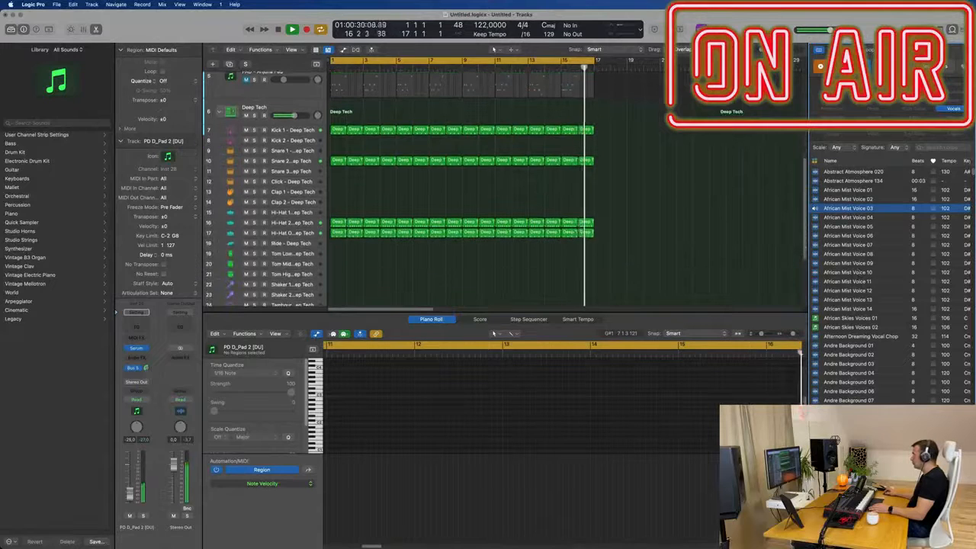
scroll(888, 358, "down", 10)
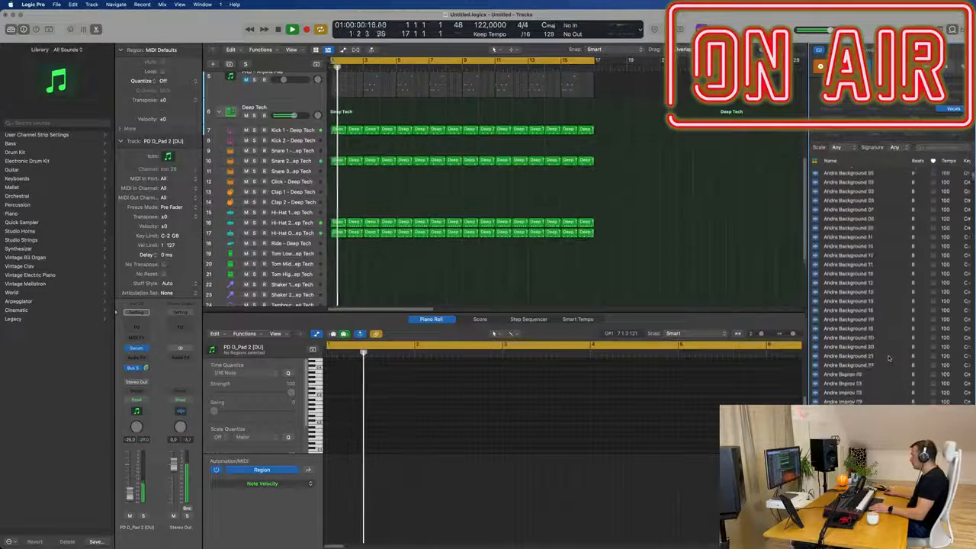
scroll(888, 359, "down", 6)
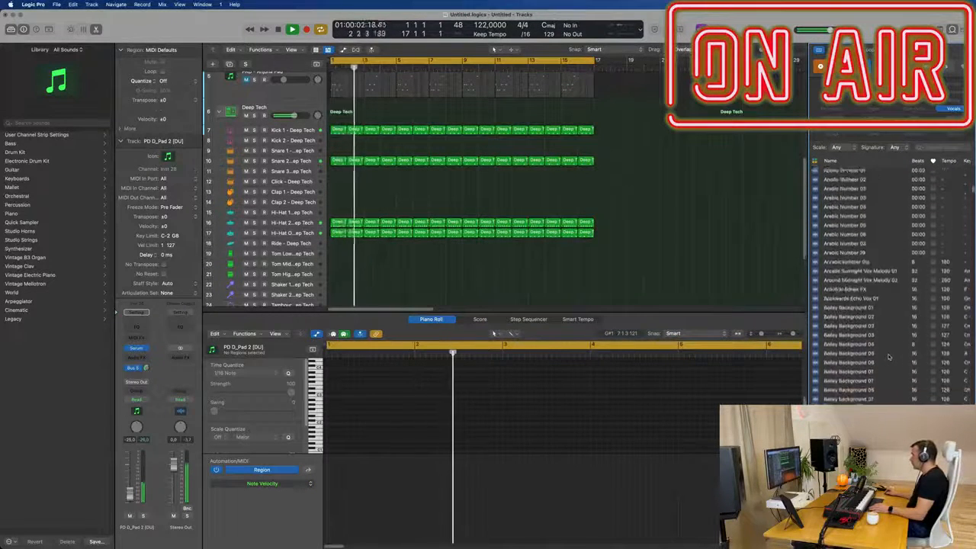
scroll(888, 356, "down", 5)
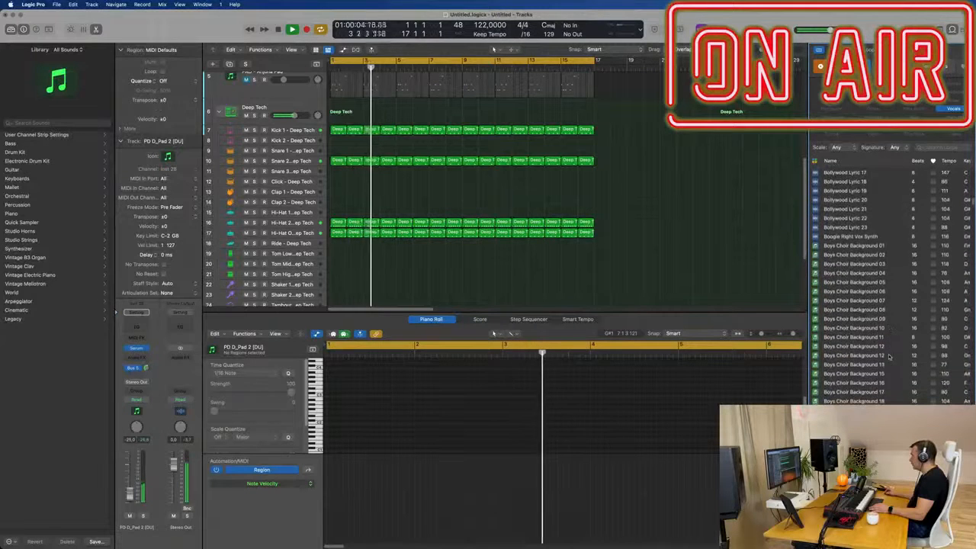
left_click(868, 311)
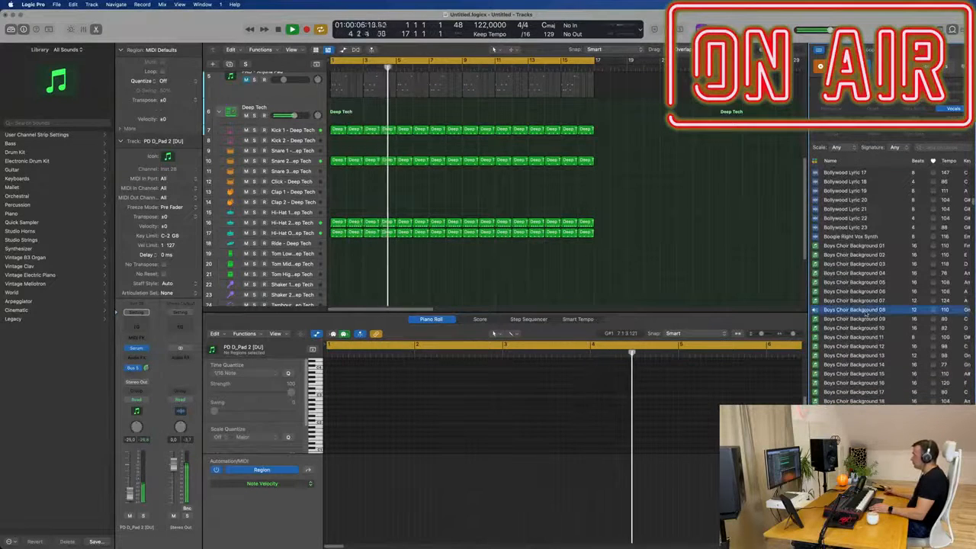
scroll(885, 329, "down", 5)
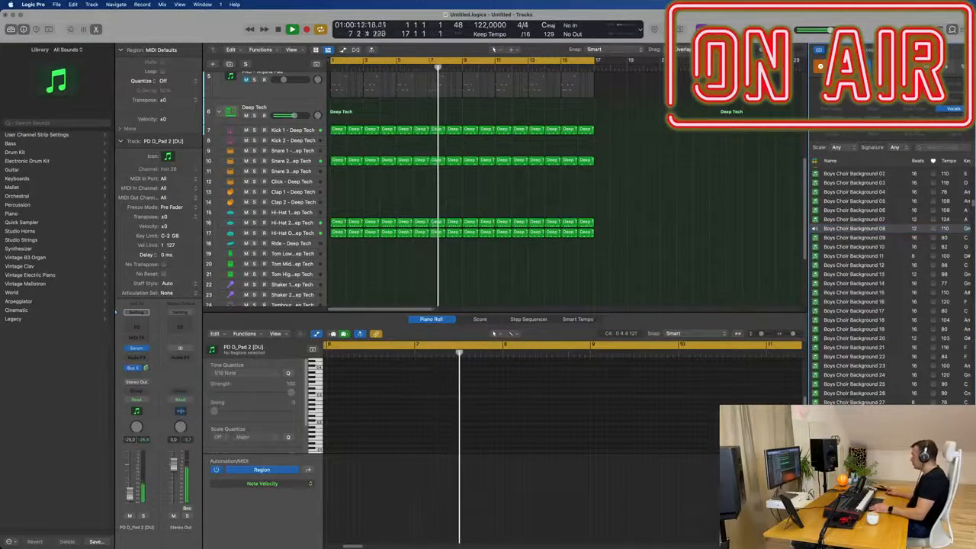
Browse further through the vocal loops and preview entries from Byron Background 01 to Byron Improv 01.
scroll(894, 404, "down", 3)
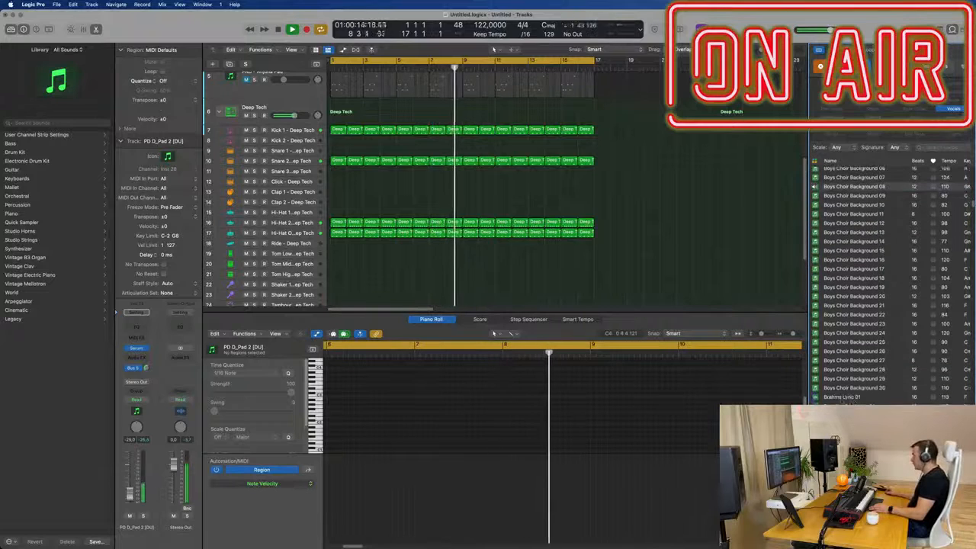
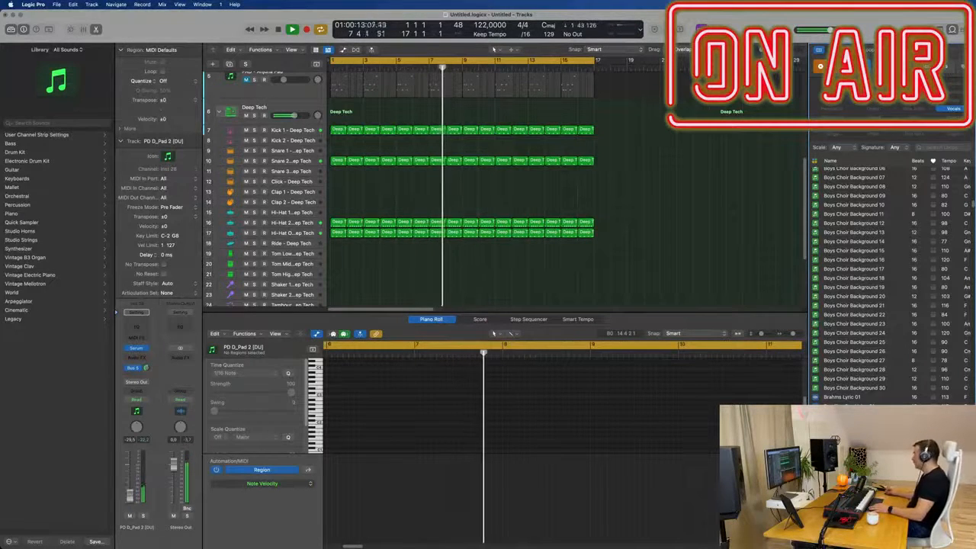
scroll(888, 282, "down", 3)
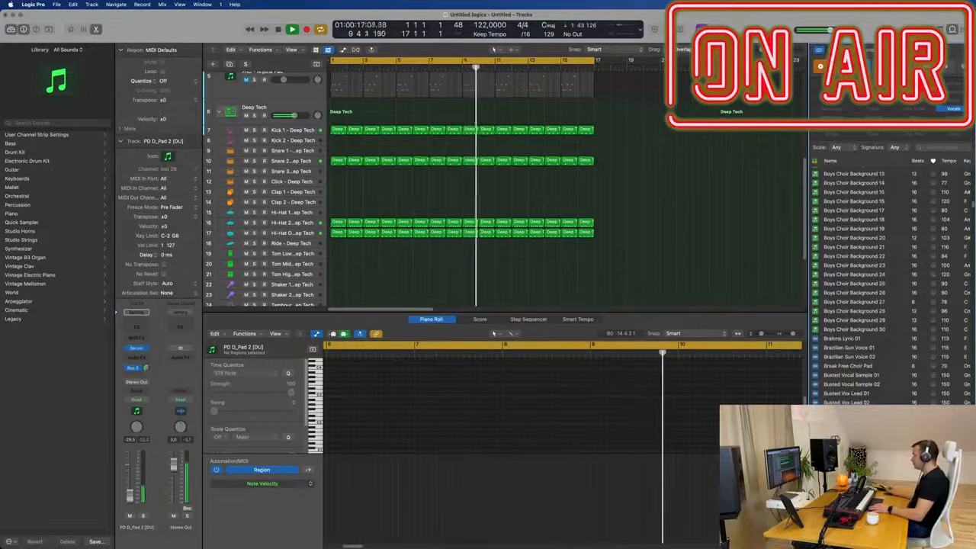
scroll(888, 305, "down", 2)
left_click(854, 374)
scroll(898, 402, "down", 3)
key("Down")
key("Down")
key("Down")
key("Down")
key("Down")
key("Down")
key("Down")
key("Down")
key("Down")
key("Down")
key("Down")
key("Down")
key("Down")
key("Down")
key("Down")
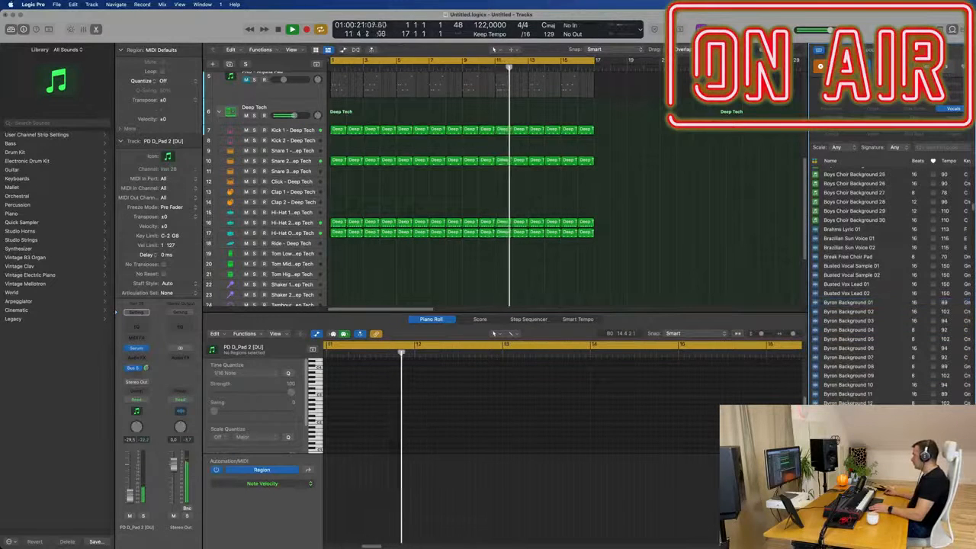
scroll(888, 286, "down", 2)
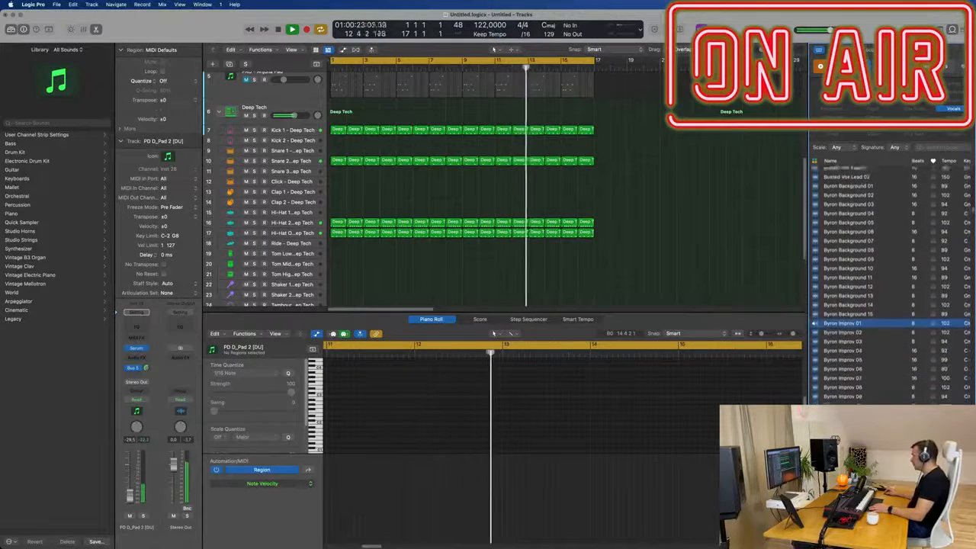
scroll(885, 346, "down", 2)
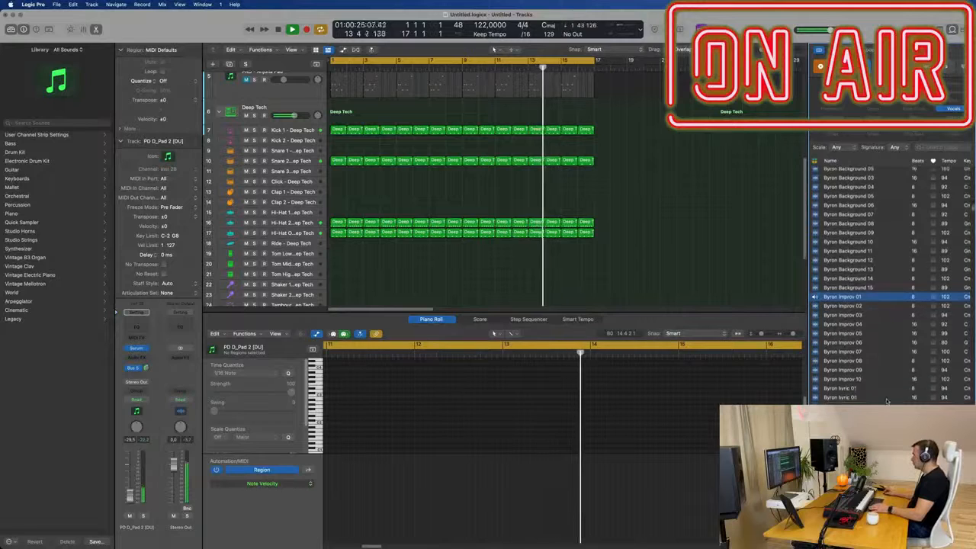
Audition the Byron Lyric and Byron Melody loops, including Byron Melody 05.
left_click(841, 387)
scroll(841, 381, "down", 1)
left_click(843, 404)
scroll(888, 286, "down", 6)
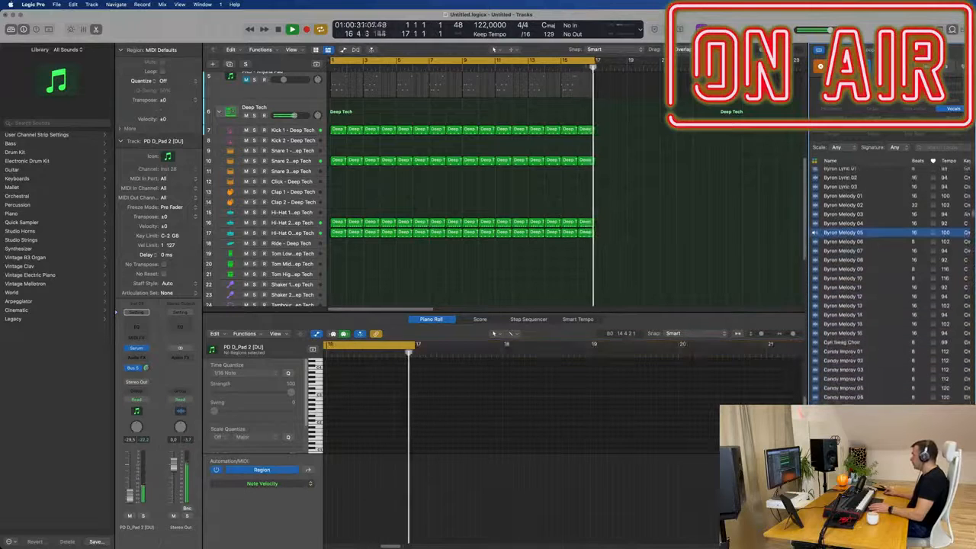
scroll(969, 214, "down", 1)
left_click(970, 213)
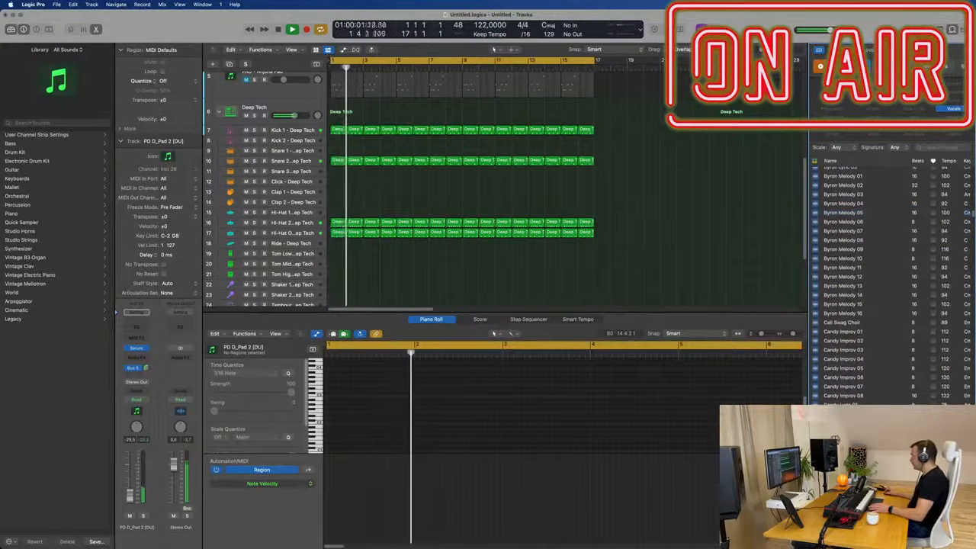
Preview Carla Background 01 and Chasing Shadows Vox Atmospheres against the playing track.
scroll(888, 286, "down", 10)
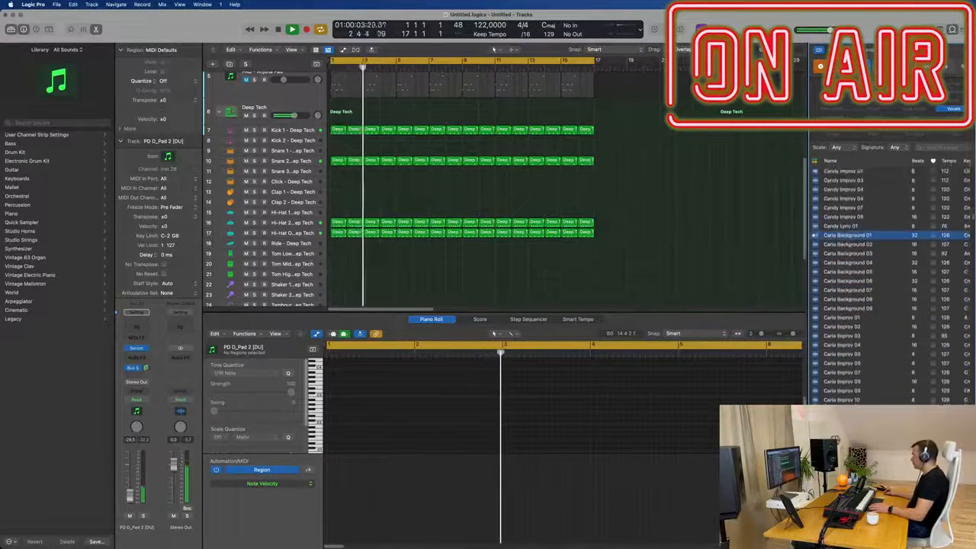
scroll(889, 286, "down", 12)
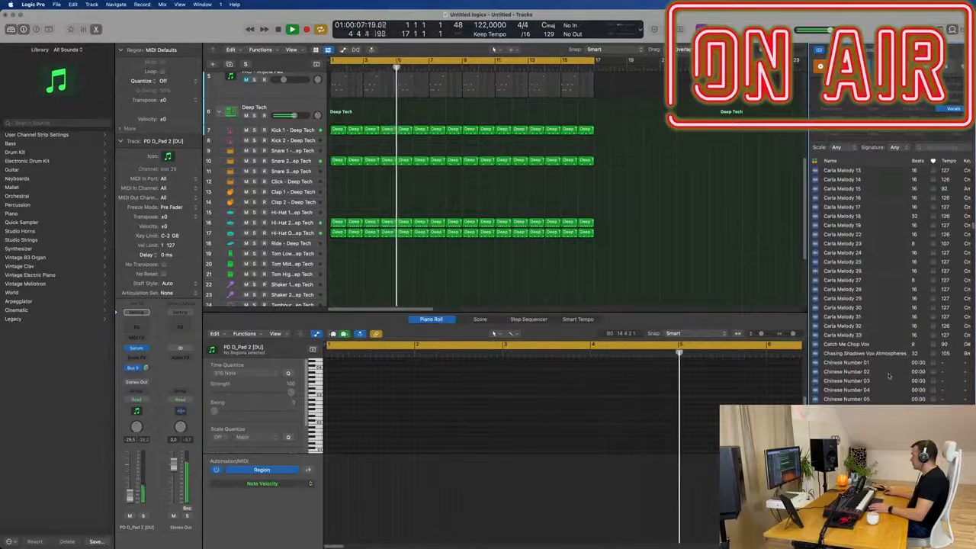
left_click(866, 354)
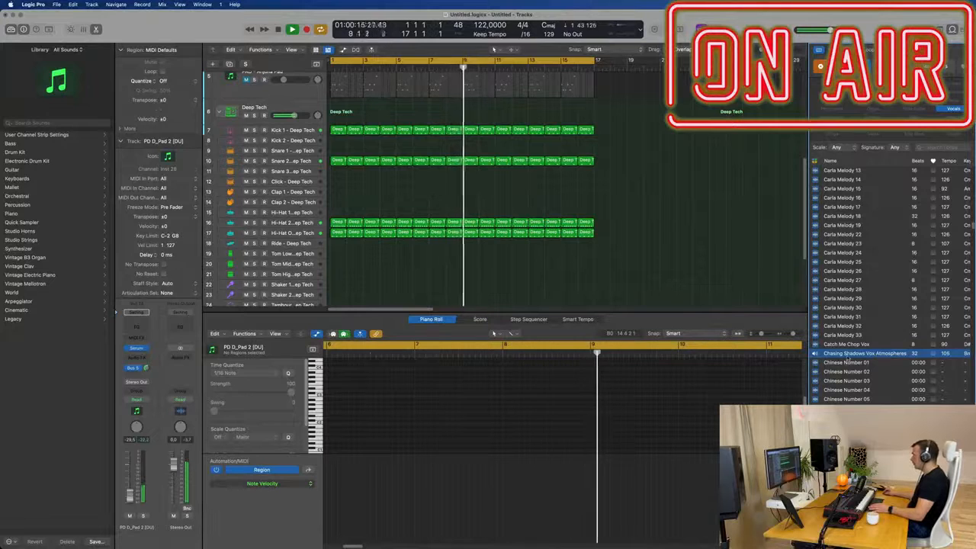
Add the Chasing Shadows Vox Atmospheres loop at bar 1 on a new track and move that track directly below Clap 2.
scroll(634, 267, "down", 5)
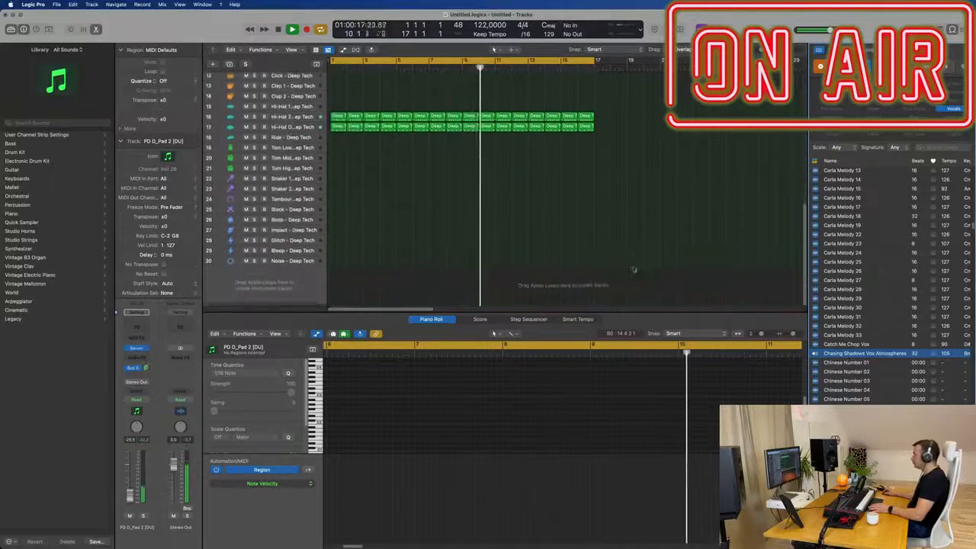
left_click_drag(431, 299, 380, 290)
left_click_drag(487, 277, 293, 302)
key("Return")
key("space")
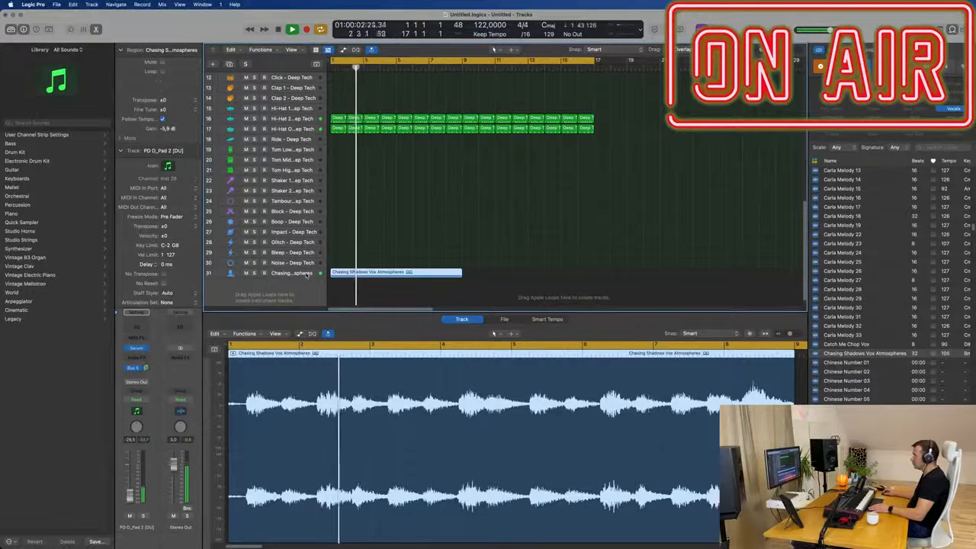
left_click_drag(306, 276, 310, 107)
scroll(490, 253, "up", 5)
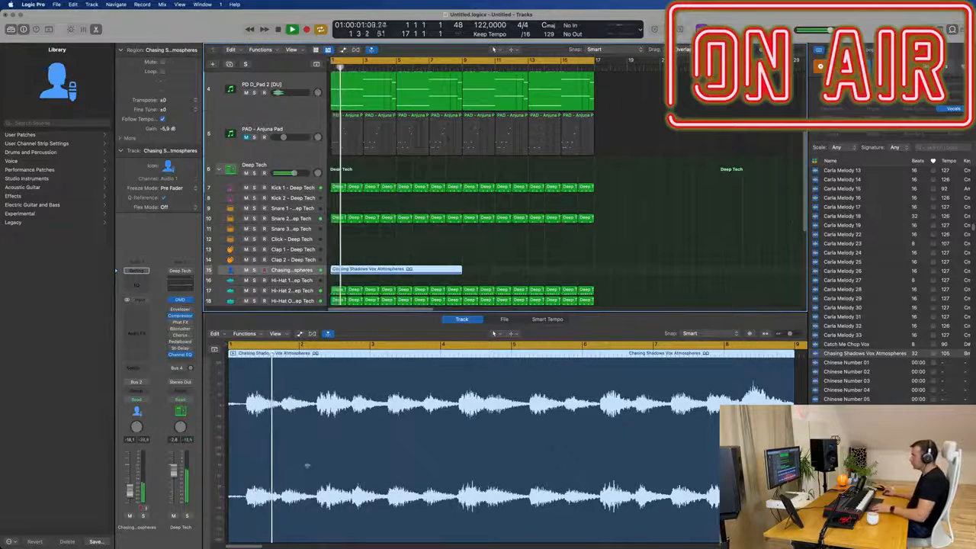
Cut the near-silent lead-in off the vocal region and shift the remaining part to start at bar 1.
scroll(272, 455, "up", 5)
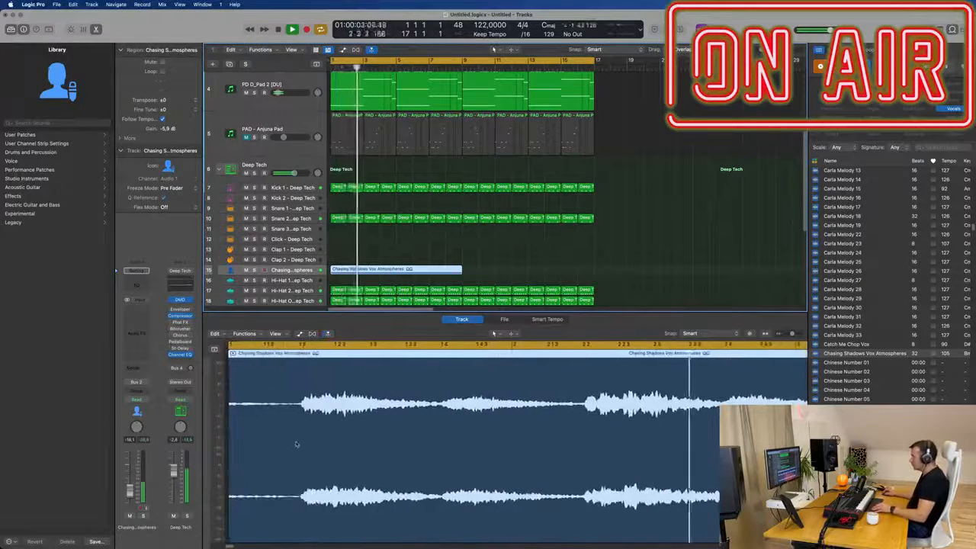
scroll(296, 445, "down", 2)
scroll(340, 448, "down", 1)
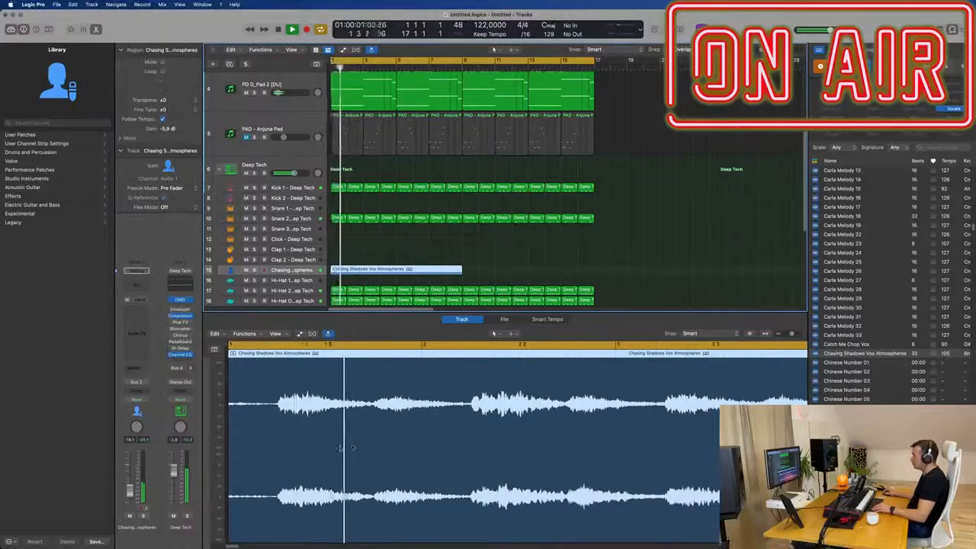
scroll(343, 448, "down", 1)
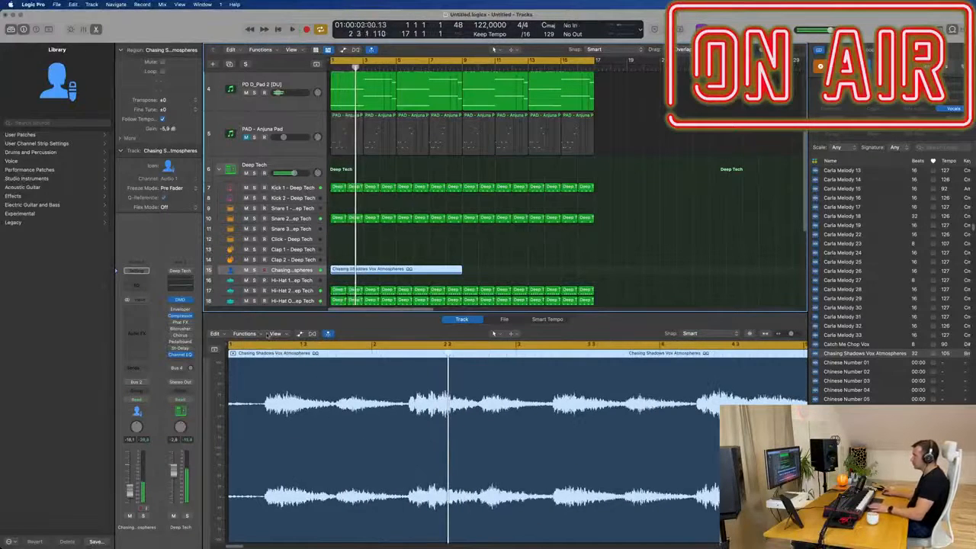
scroll(433, 405, "up", 2)
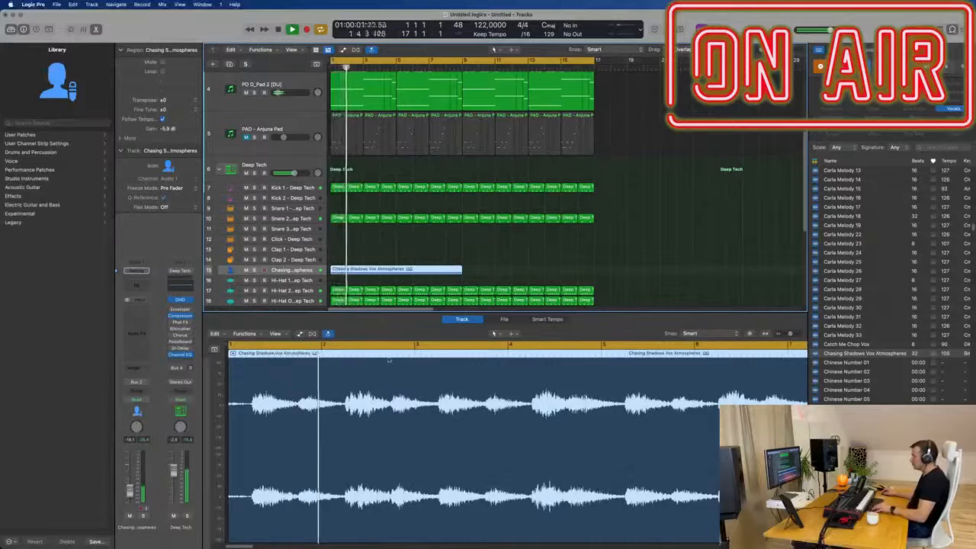
scroll(375, 278, "up", 2)
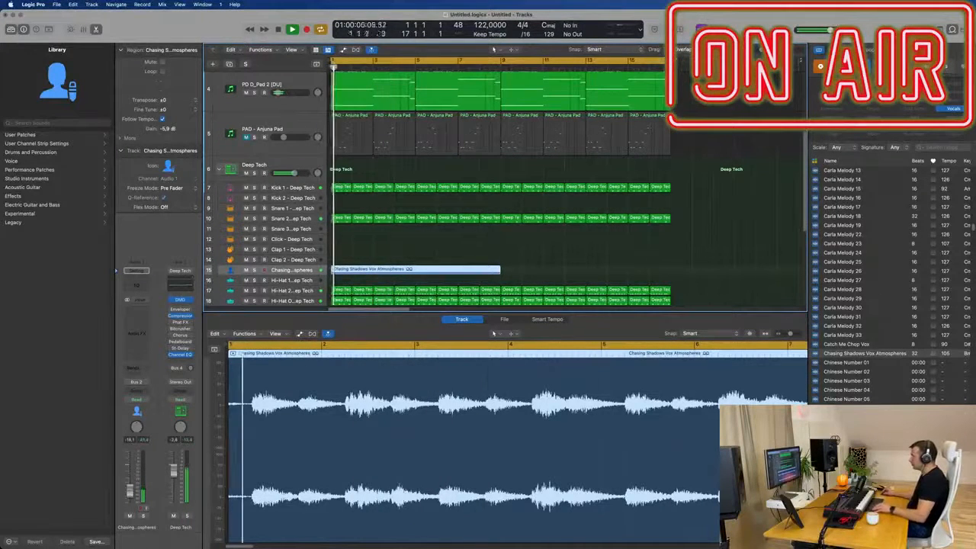
double_click(251, 405)
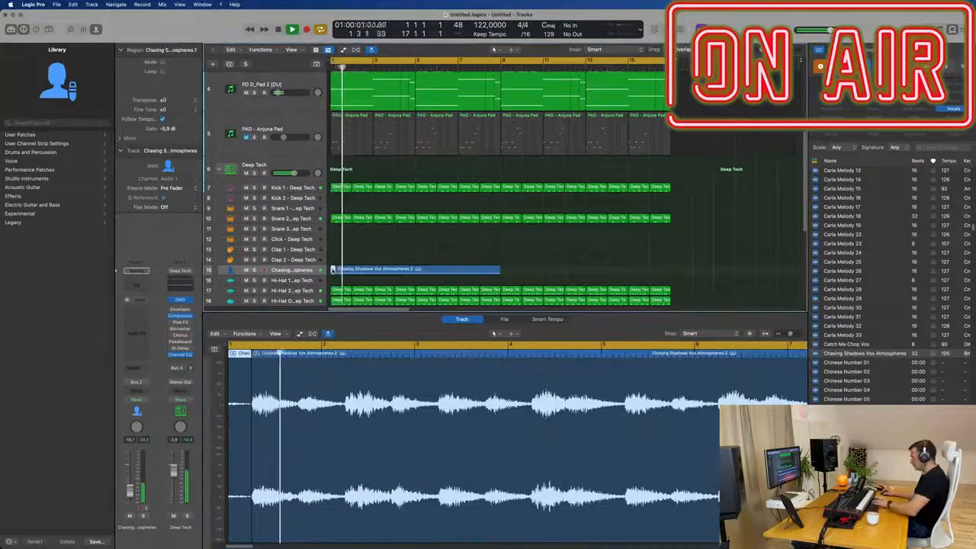
key("Delete")
key("Return")
left_click_drag(380, 270, 373, 270)
key("Return")
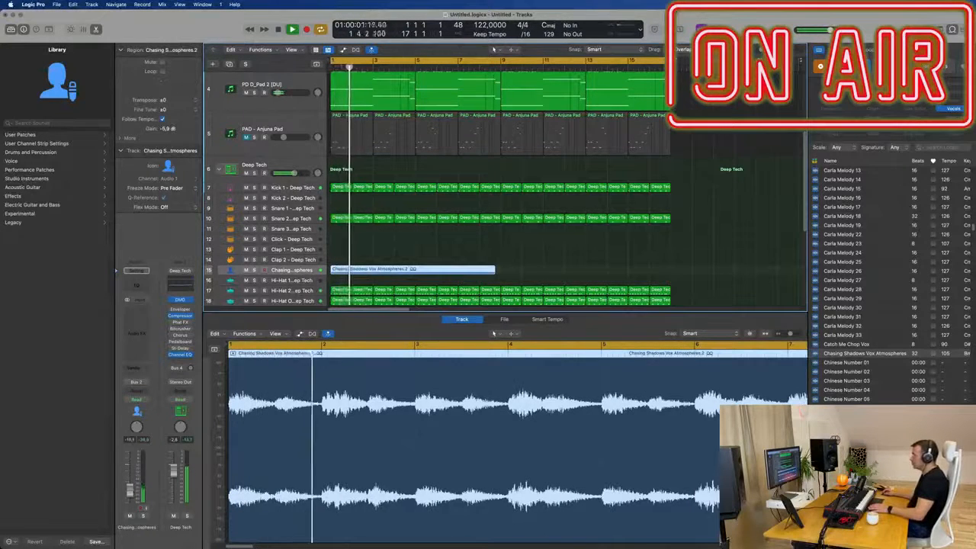
Replay the trimmed vocal region from the start to check its timing against the drums, with cycle playback switched back on.
scroll(414, 271, "up", 4)
scroll(414, 270, "down", 2)
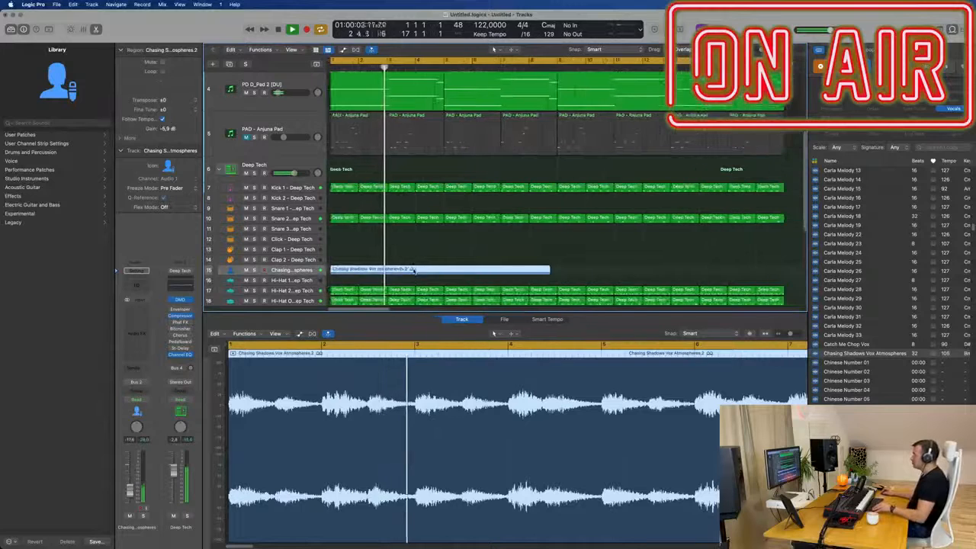
scroll(412, 270, "down", 1)
key("Return")
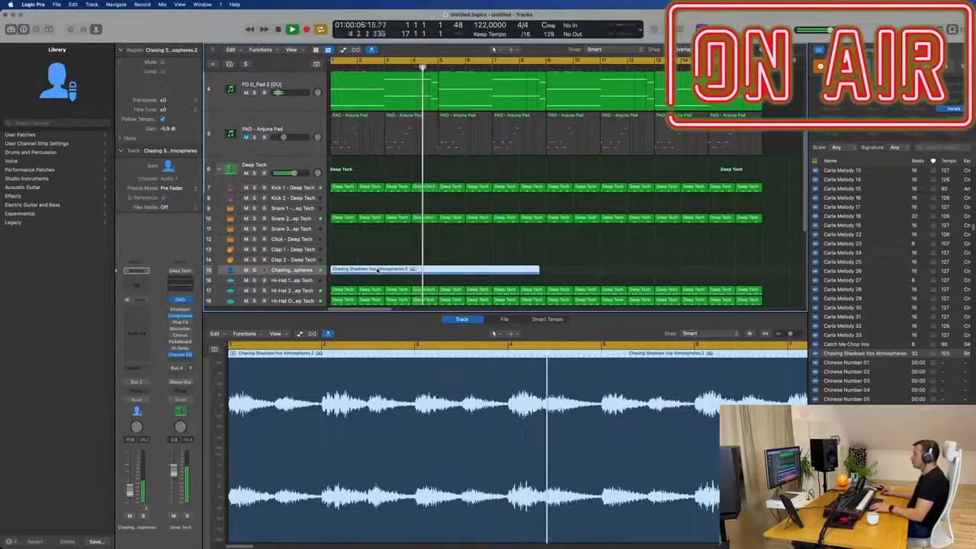
key("Return")
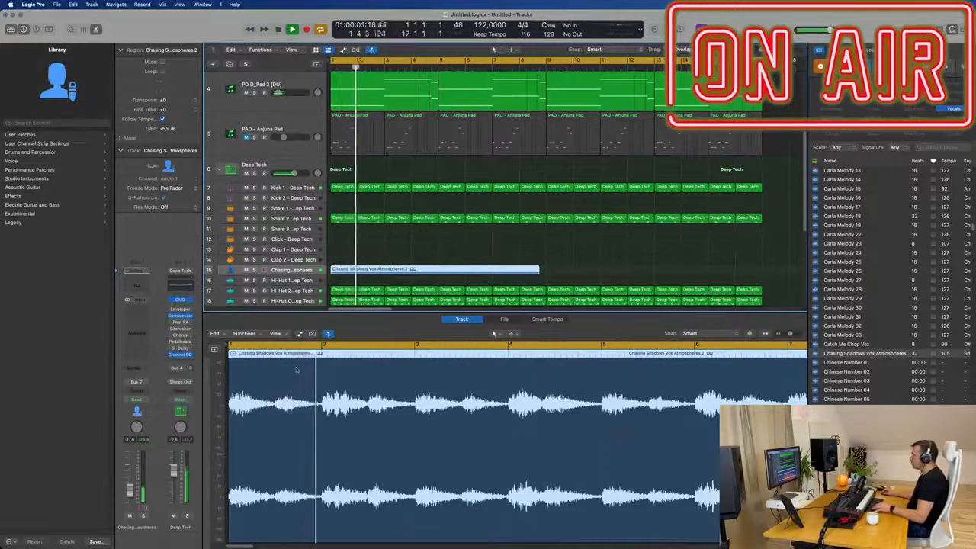
key("space")
left_click(369, 353)
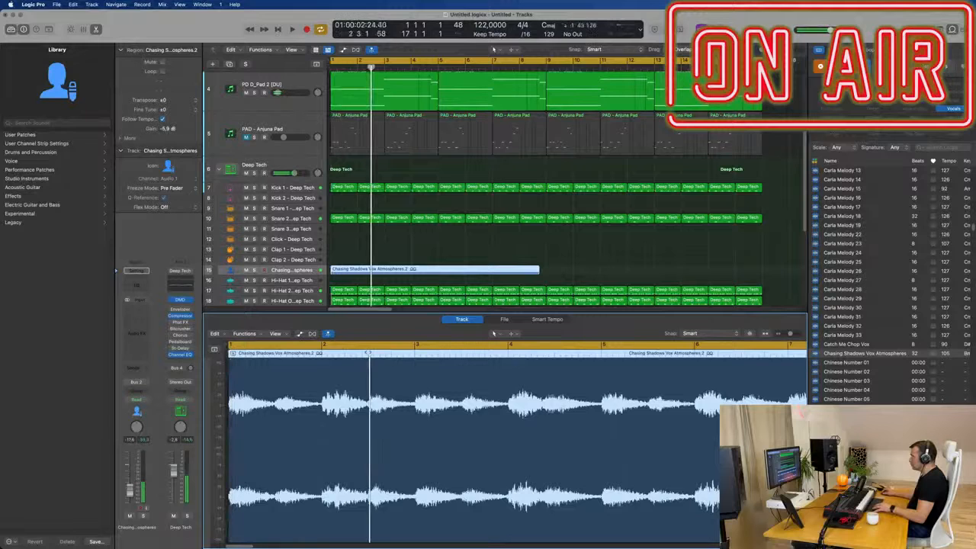
key("Return")
key("space")
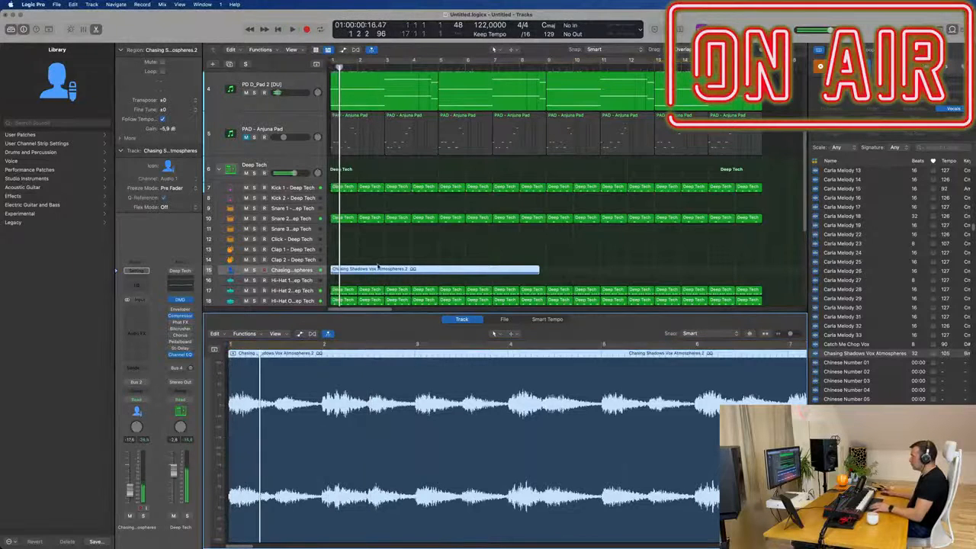
scroll(375, 268, "up", 2)
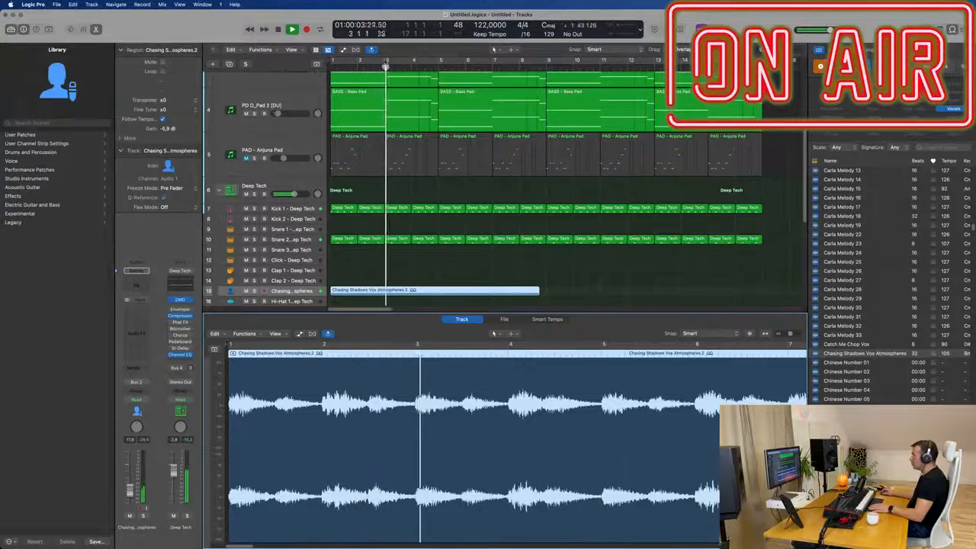
key("c")
key("Return")
Enlarge the Chasing Shadows vocal track's height so its waveform can be edited in the arrangement.
scroll(495, 183, "down", 5)
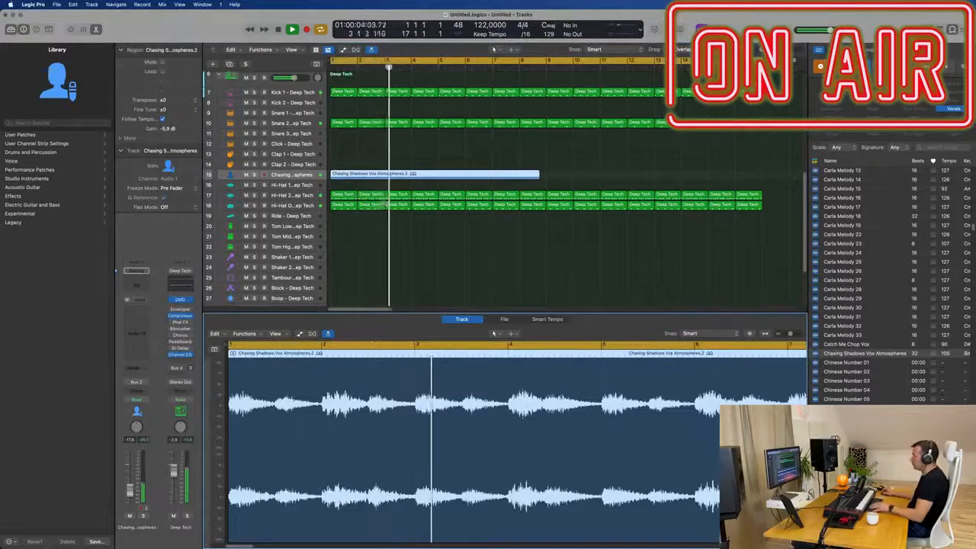
scroll(364, 175, "up", 3)
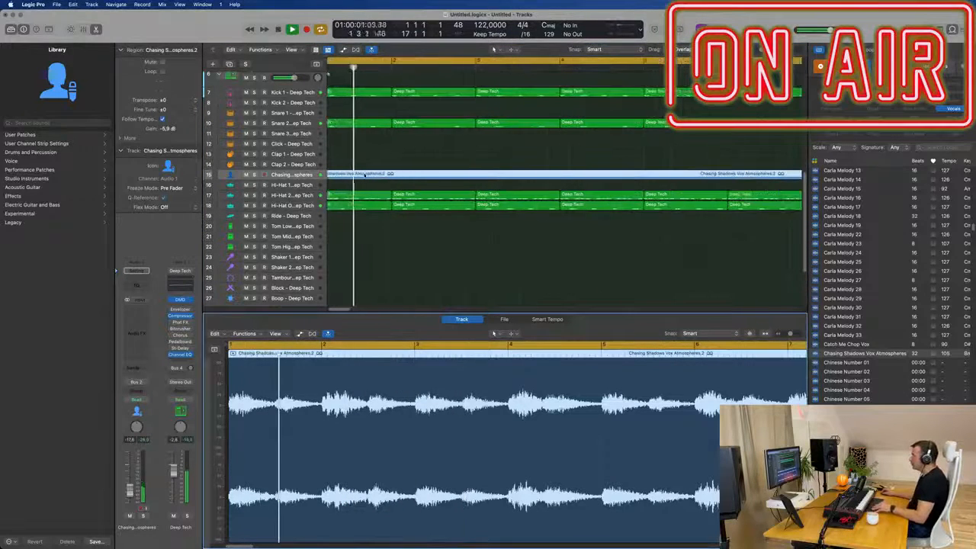
left_click(364, 174)
left_click_drag(271, 181, 264, 243)
key("Return")
Split the vocal region at bar 2 beat 3, at bar 3, and at bar 4 beat 2.
double_click(457, 180, "super")
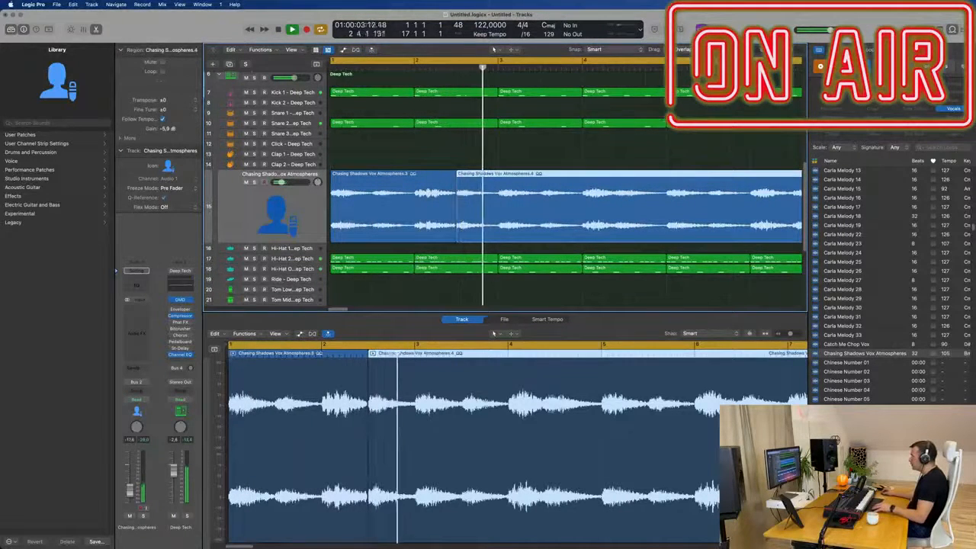
left_click(498, 183)
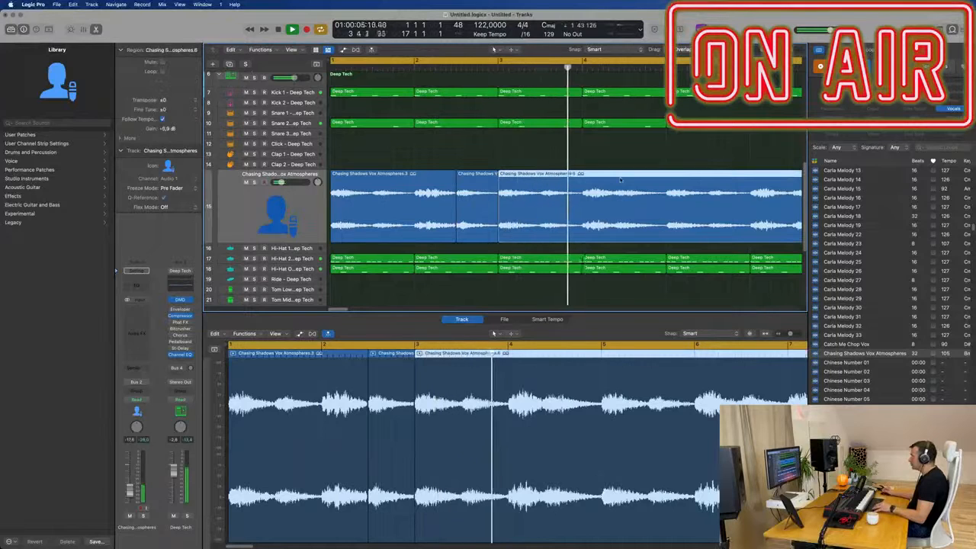
left_click(598, 61)
left_click(581, 64)
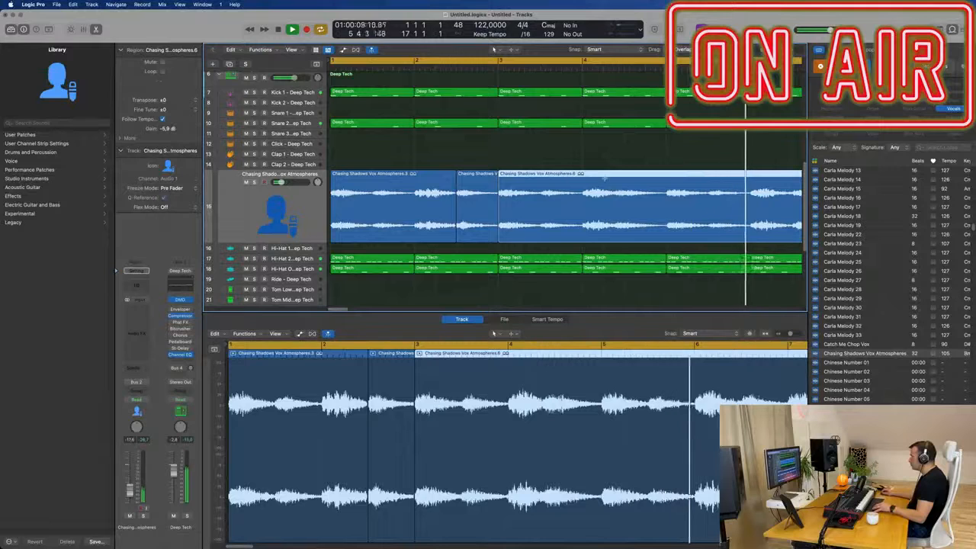
left_click(604, 177)
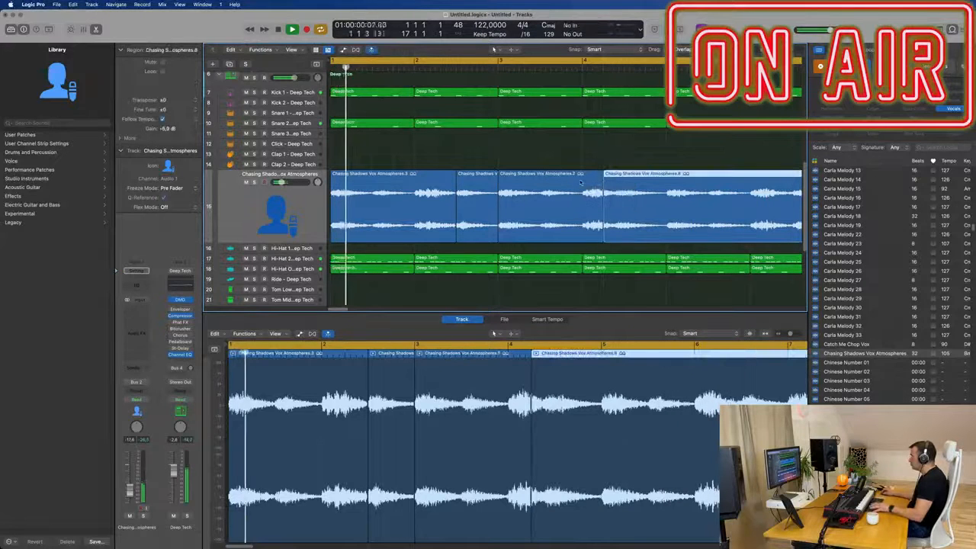
Delete the vocal pieces from bar 1 to bar 2 beat 3 and from bar 3 to bar 4 beat 2.
key("BackSpace")
left_click(427, 207)
key("BackSpace")
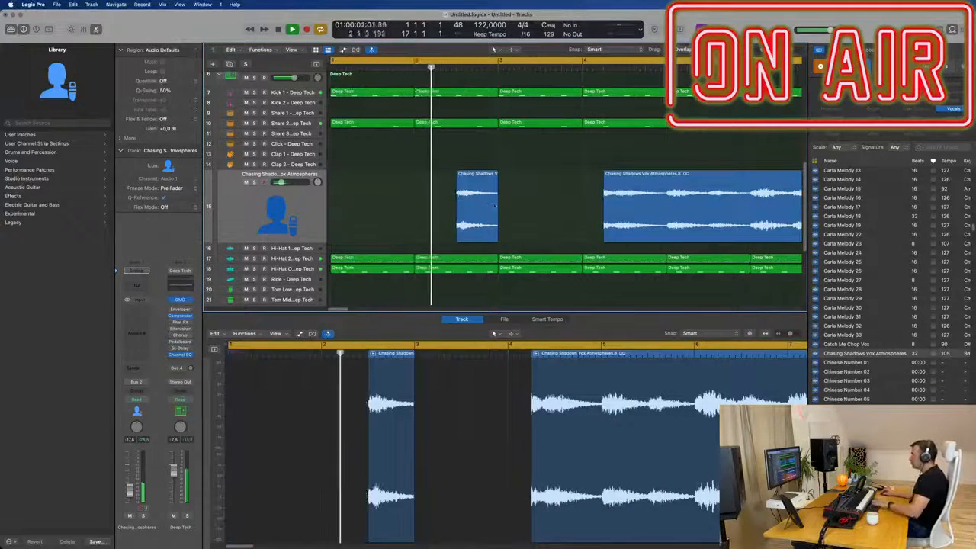
scroll(519, 207, "left", 4)
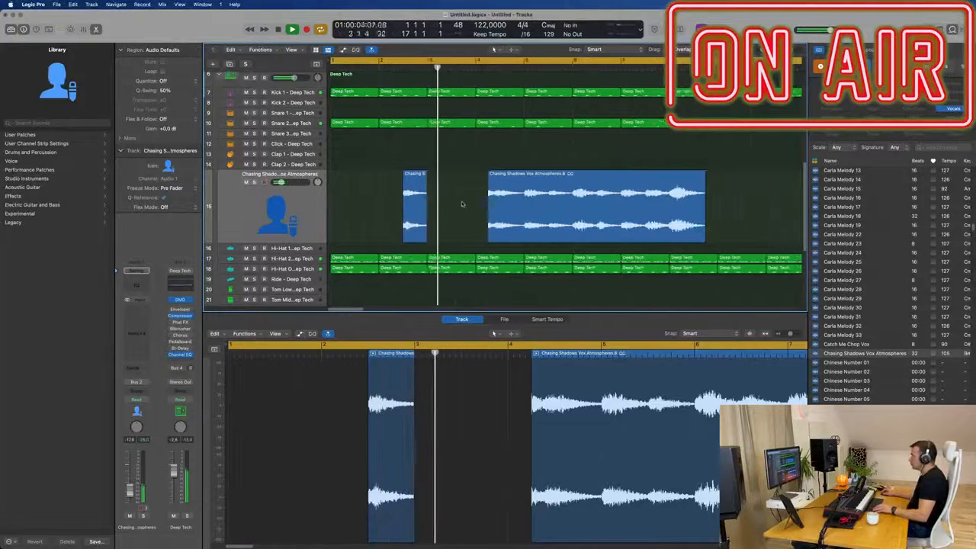
Play the chopped vocal over the drums and split its long remaining region at bar 5.
left_click(424, 228)
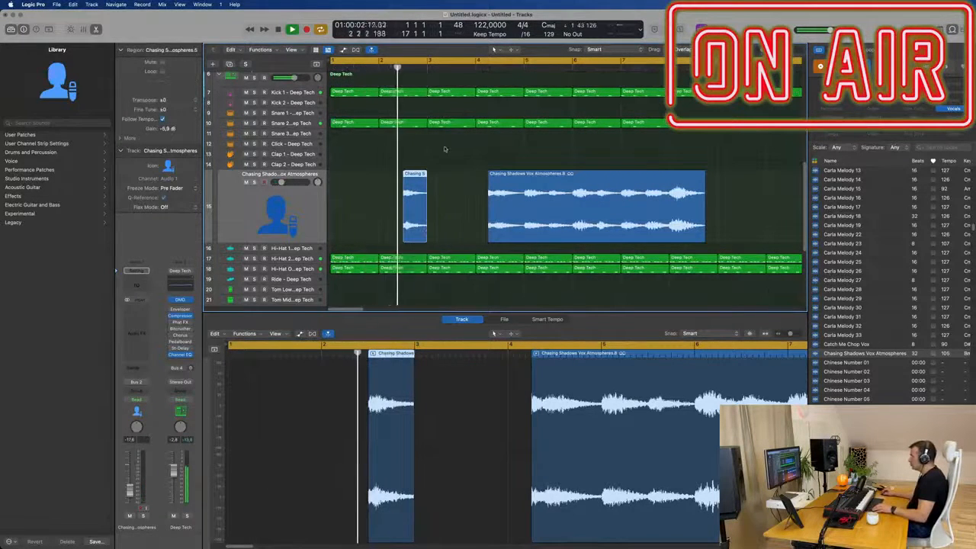
scroll(461, 162, "up", 5)
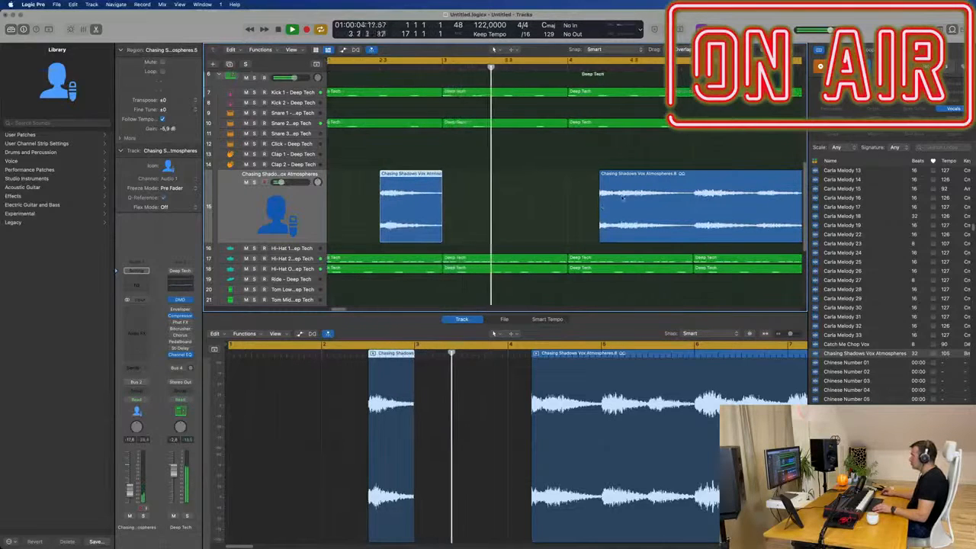
scroll(620, 197, "down", 1)
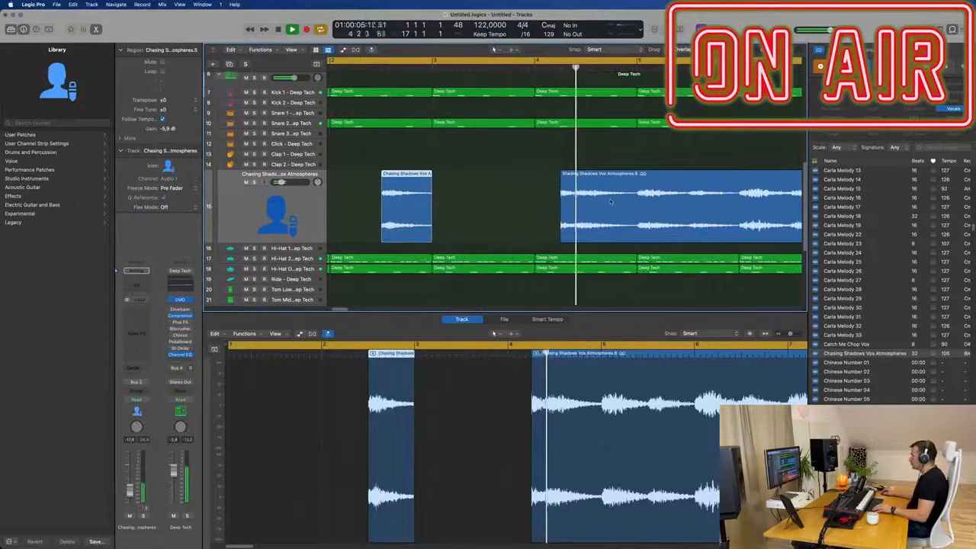
scroll(629, 198, "up", 1)
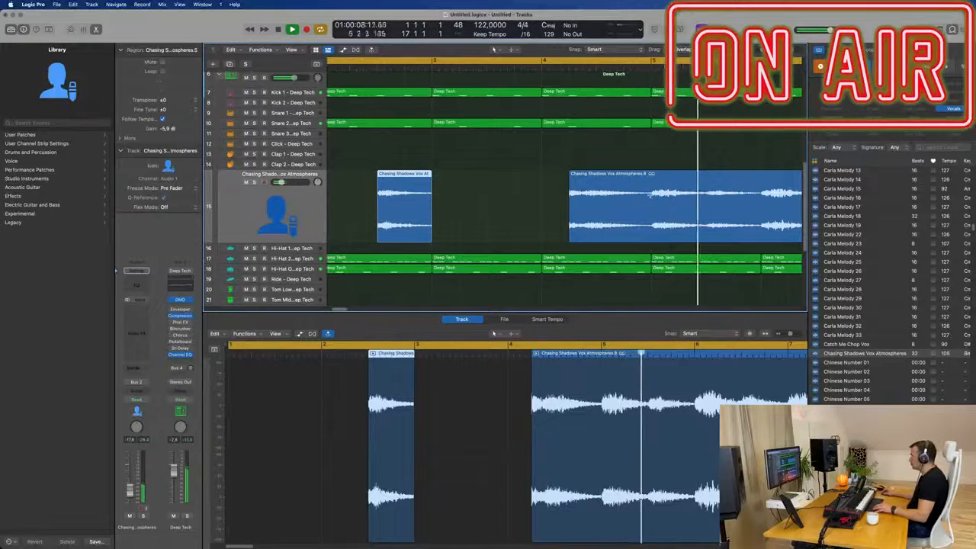
scroll(650, 194, "down", 4)
scroll(689, 202, "up", 3)
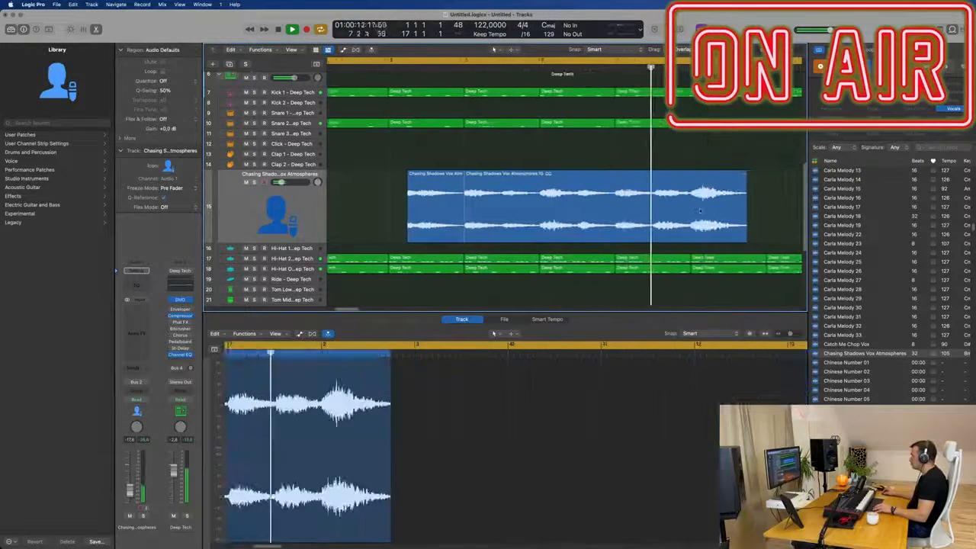
scroll(700, 210, "right", 1)
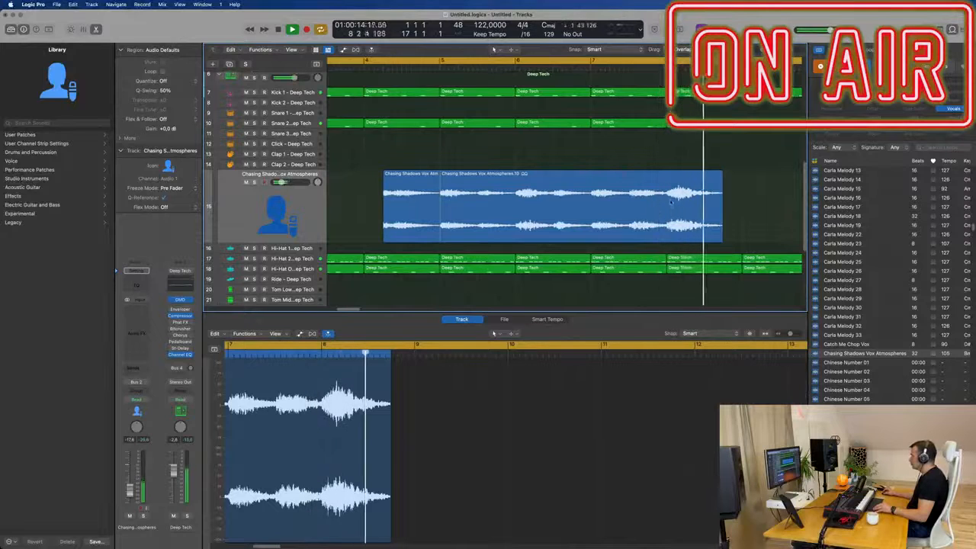
Split the vocal at bar 8 and at bar 7 beat 3, and delete the piece from bar 5 to bar 7 beat 3.
left_click(671, 205)
scroll(630, 194, "down", 2)
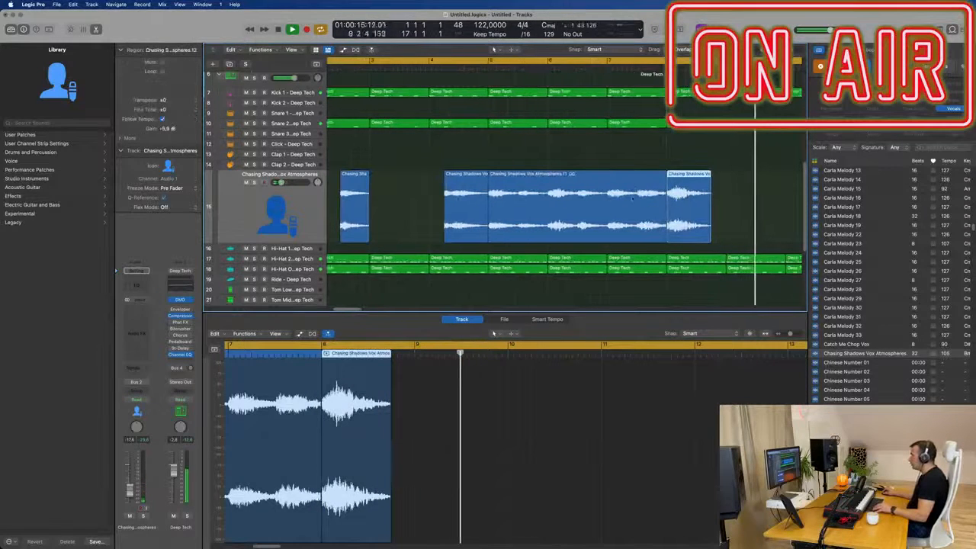
left_click(640, 197)
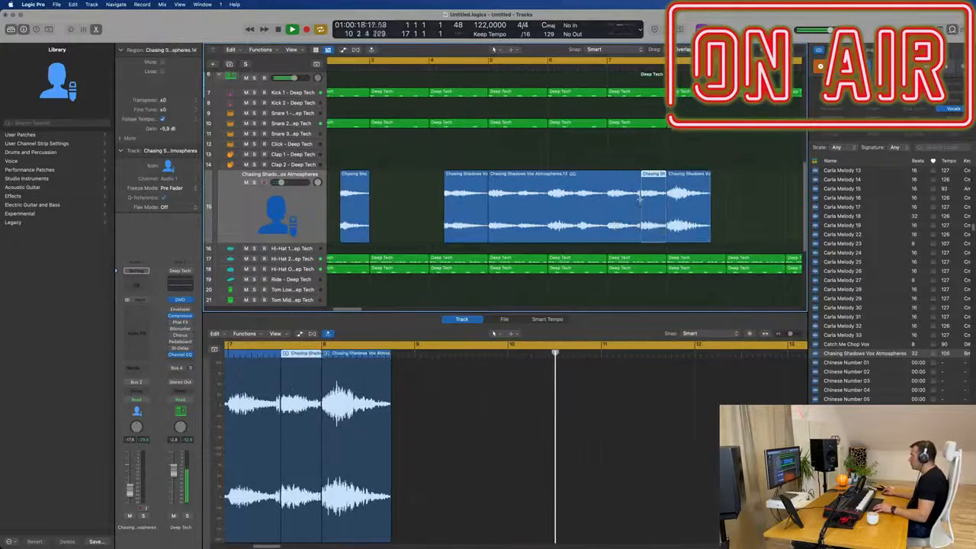
key("super+z")
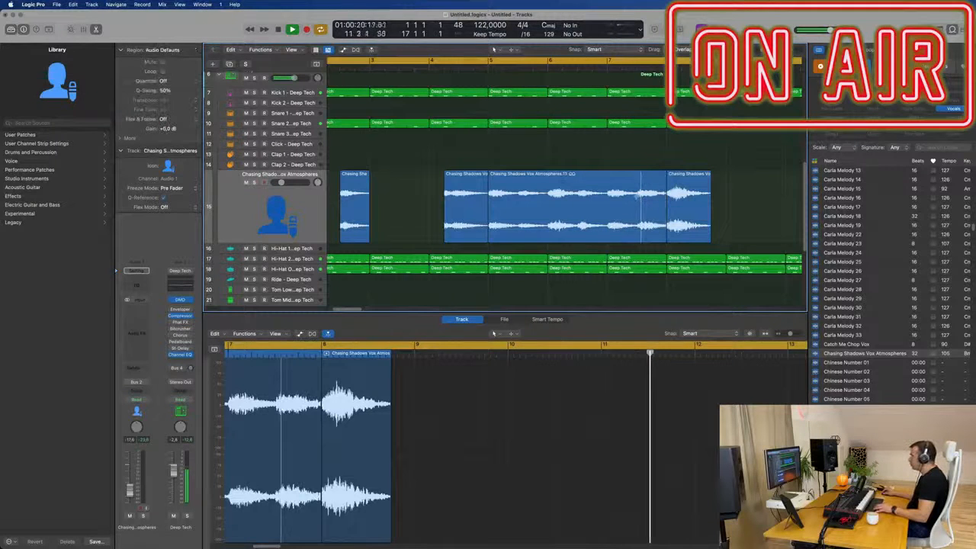
double_click(636, 197)
left_click(613, 180)
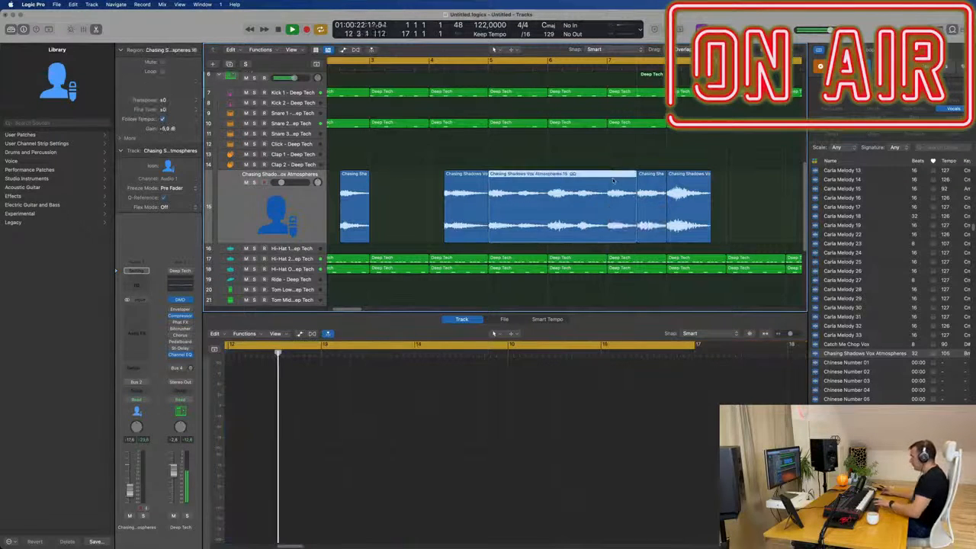
key("Delete")
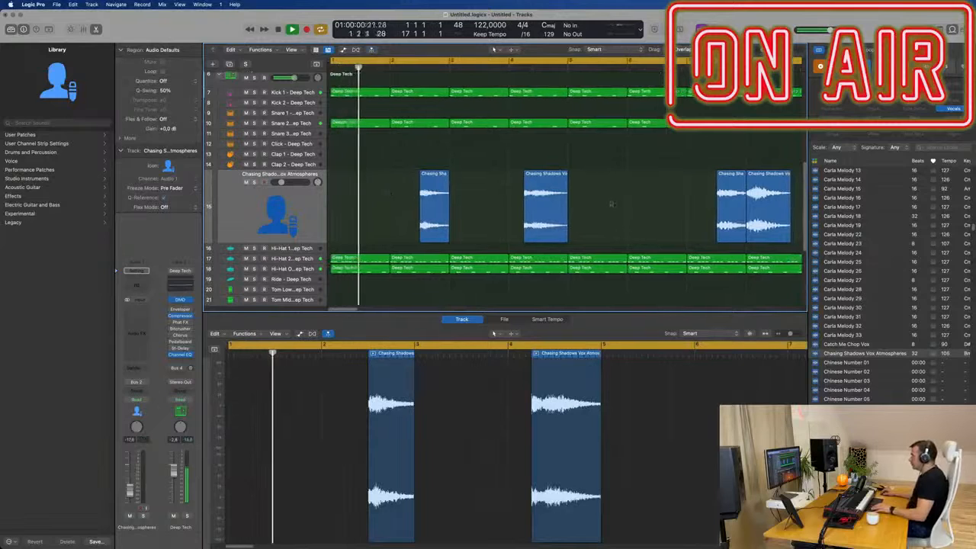
Move the first vocal piece to bar 1 and the second directly after it at bar 1 beat 3, and play from the start.
left_click_drag(431, 188, 358, 204)
key("Return")
left_click(385, 201)
key("Return")
left_click_drag(452, 189, 386, 176)
key("Return")
key("space")
scroll(473, 191, "up", 3)
scroll(473, 191, "down", 1)
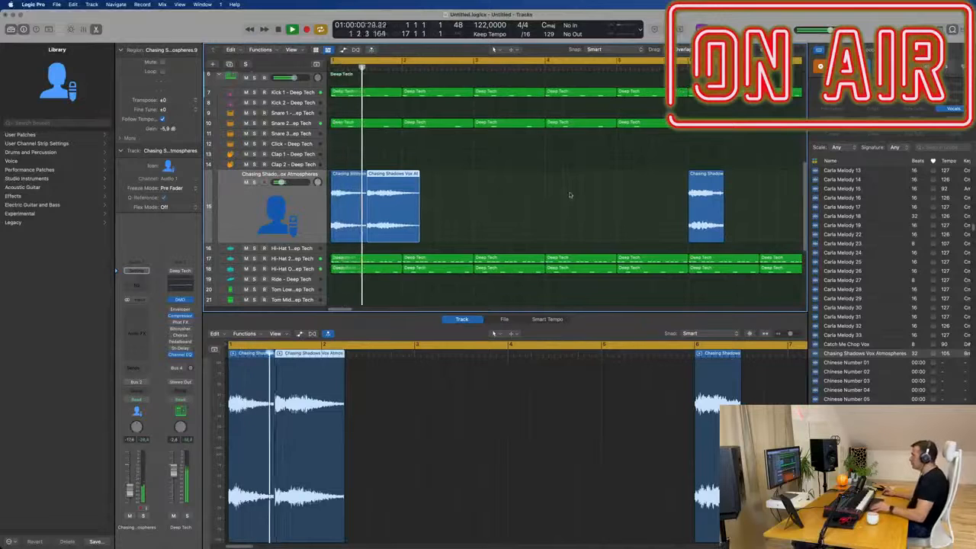
Move the two remaining vocal pieces to bar 3 and bar 3 beat 3, and listen to both phrases.
scroll(573, 192, "down", 2)
left_click_drag(625, 177, 460, 177)
key("space")
left_click_drag(729, 185, 482, 185)
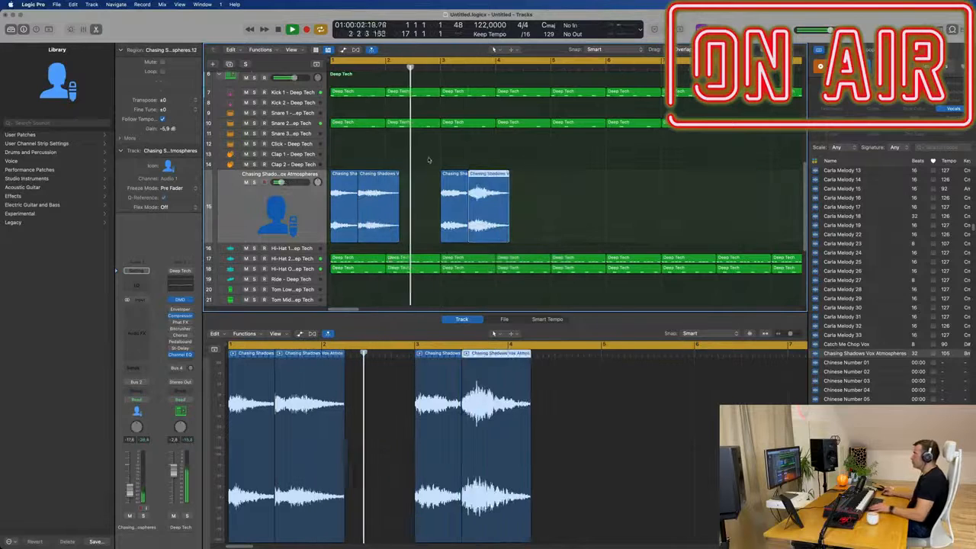
scroll(442, 164, "up", 3)
scroll(442, 164, "down", 3)
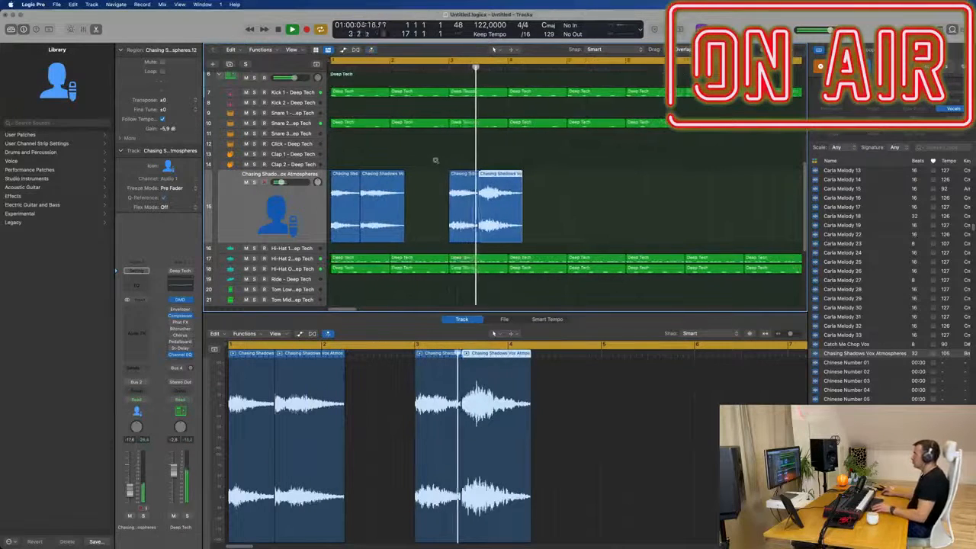
Move the vocal piece at bar 3 beat 3 out to bar 6 beat 2, and copy the piece from bar 1 beat 3 into its place.
left_click(572, 196)
left_click(505, 208)
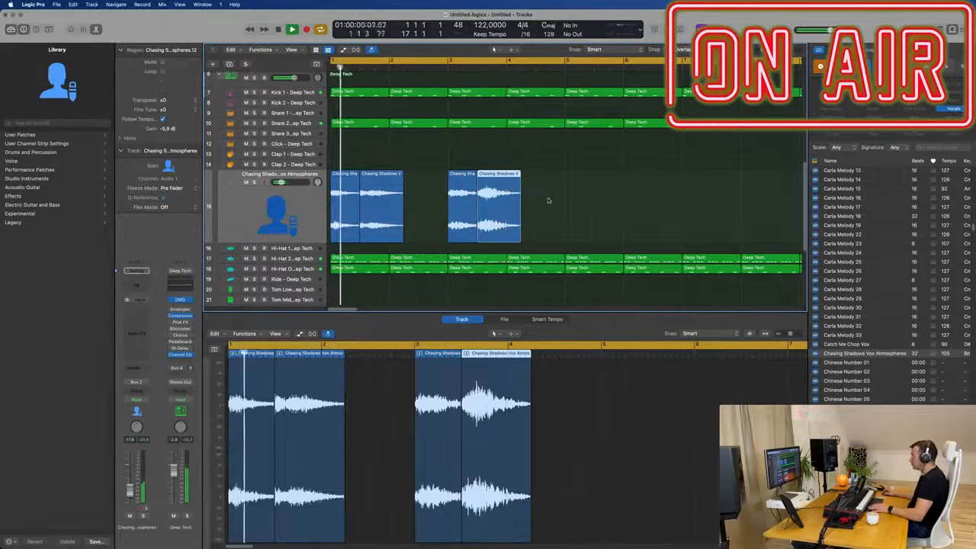
left_click_drag(498, 208, 667, 210)
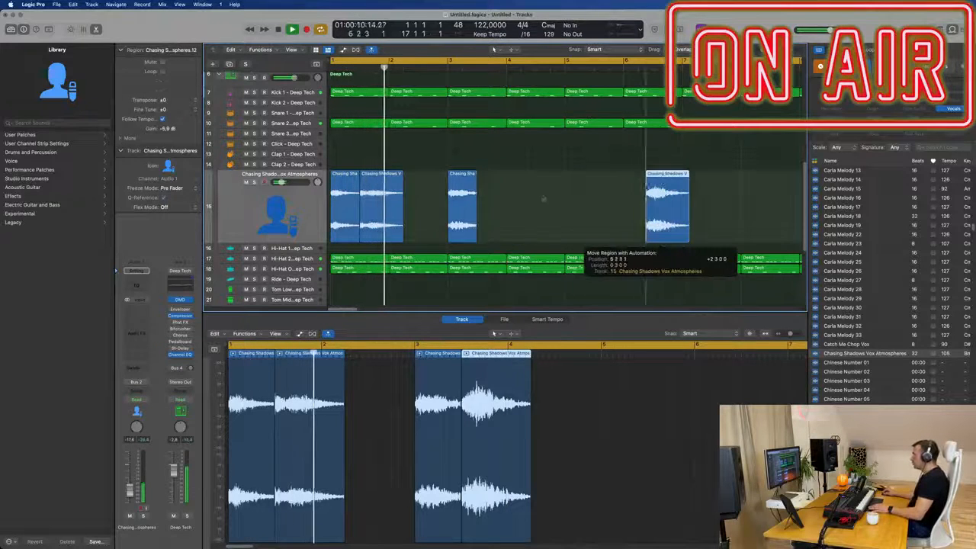
left_click(382, 211)
left_click_drag(382, 211, 497, 218)
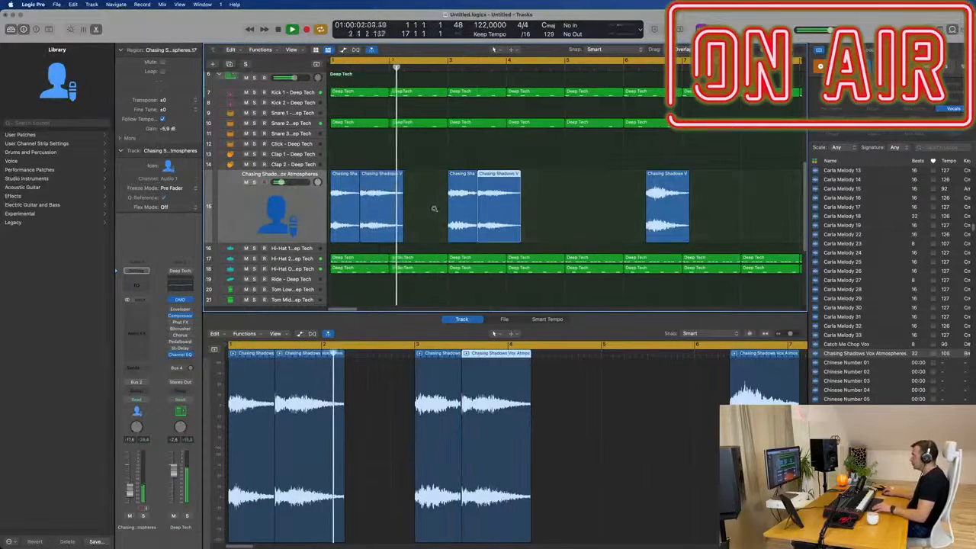
Replay the two vocal phrases and delete the spare piece set aside at bar 6.
scroll(430, 210, "down", 2)
scroll(428, 211, "down", 3)
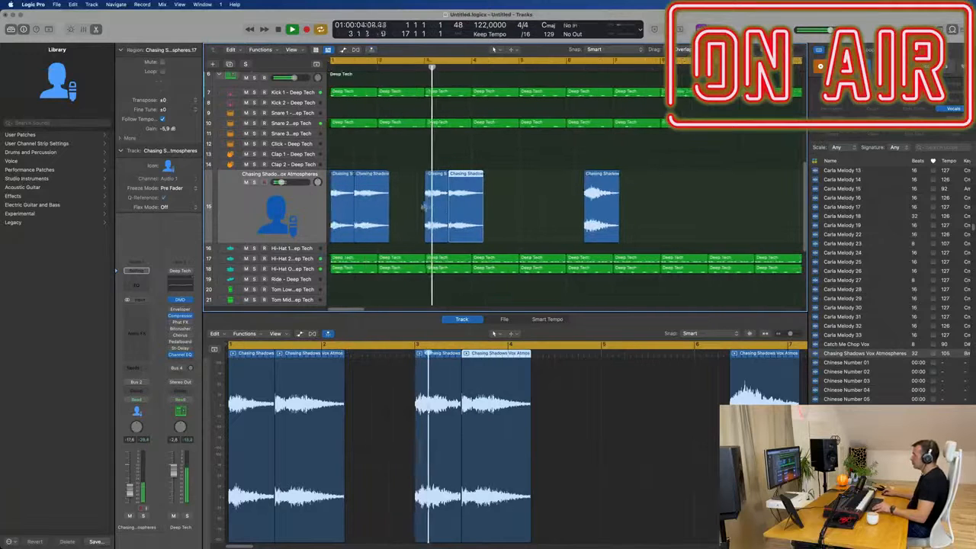
scroll(450, 210, "down", 1)
scroll(488, 211, "up", 3)
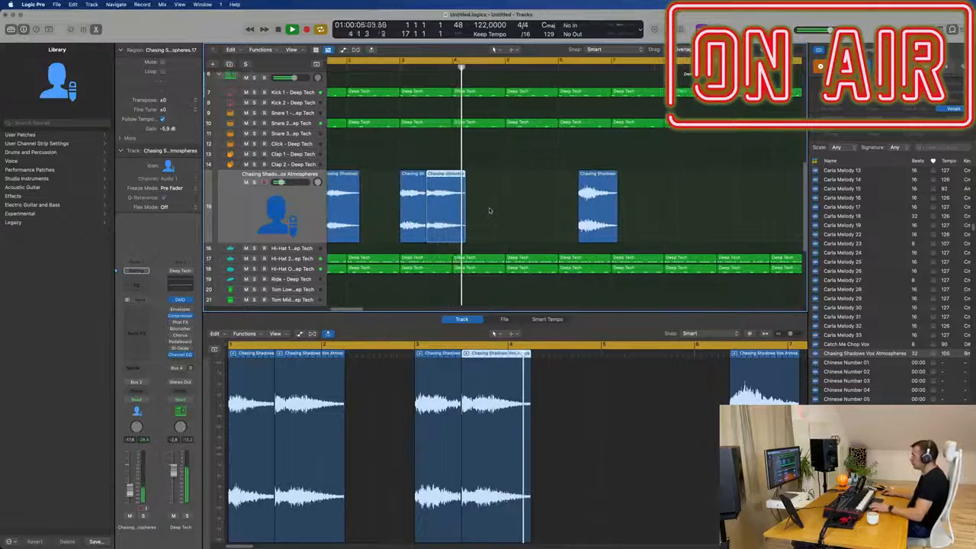
key("z")
key("z")
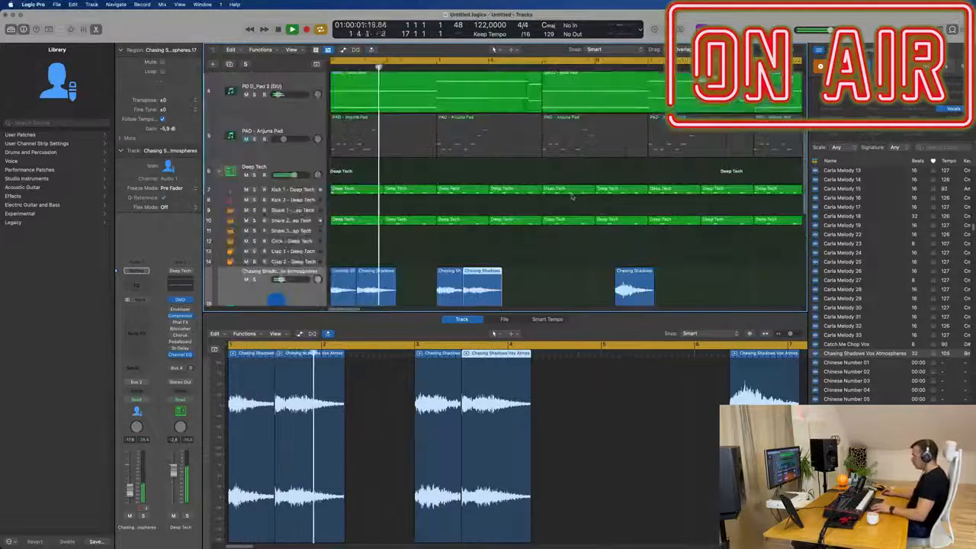
scroll(602, 240, "down", 1)
left_click(616, 278)
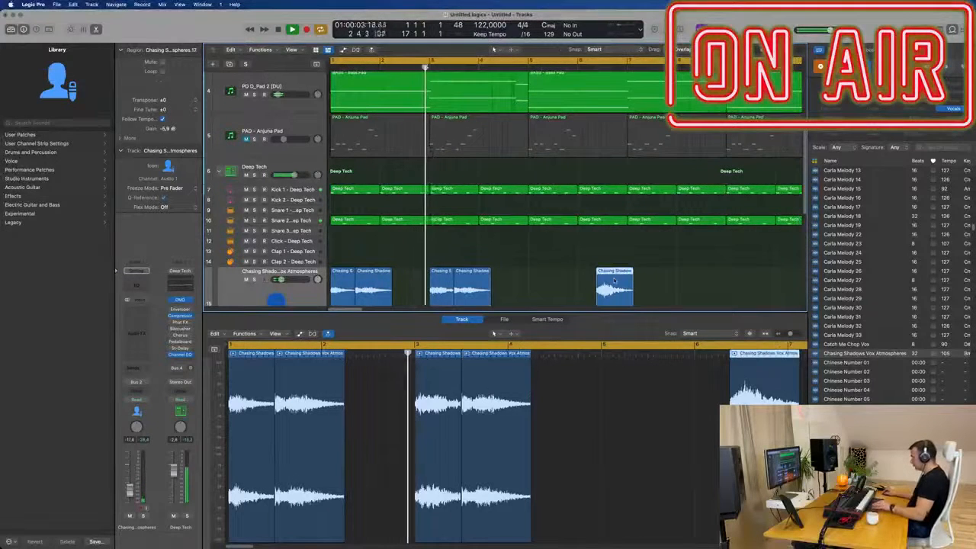
key("BackSpace")
Select all four vocal pieces and copy them so that the phrases repeat from bar 5 and bar 7.
scroll(566, 271, "down", 2)
scroll(549, 266, "down", 1)
key("space")
key("Return")
key("space")
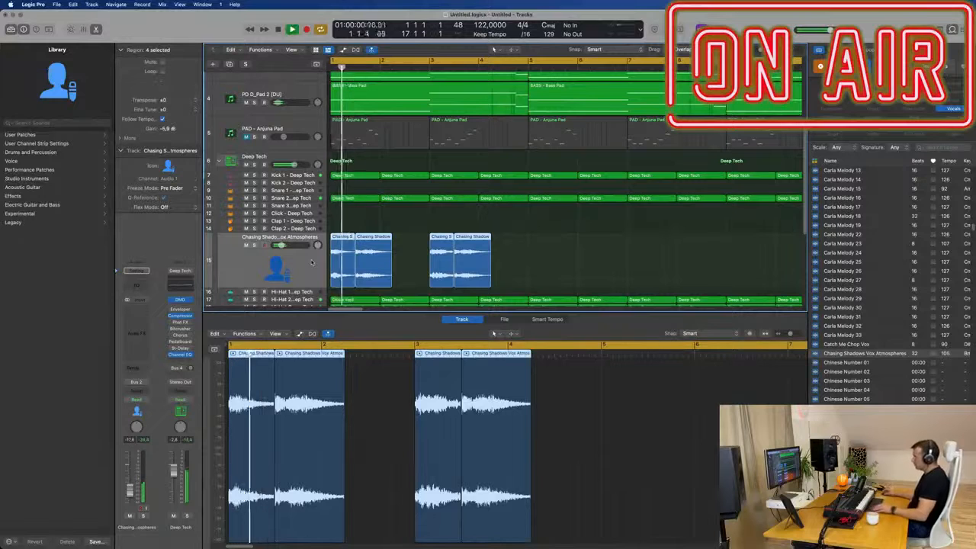
left_click_drag(367, 238, 567, 247)
scroll(546, 244, "down", 1)
scroll(546, 244, "down", 3)
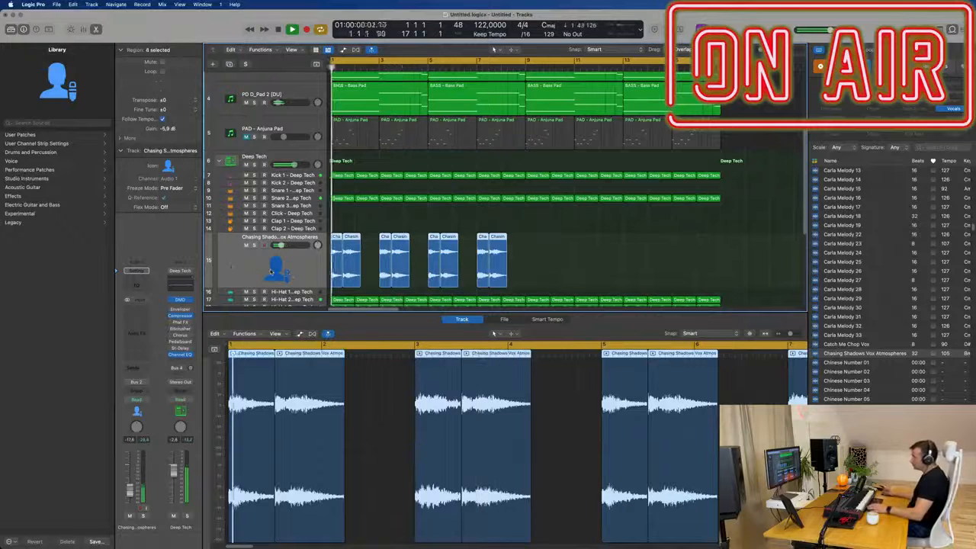
Set the vocal channel's volume to -14.0 dB and add a send to Bus 5 on it.
key("space")
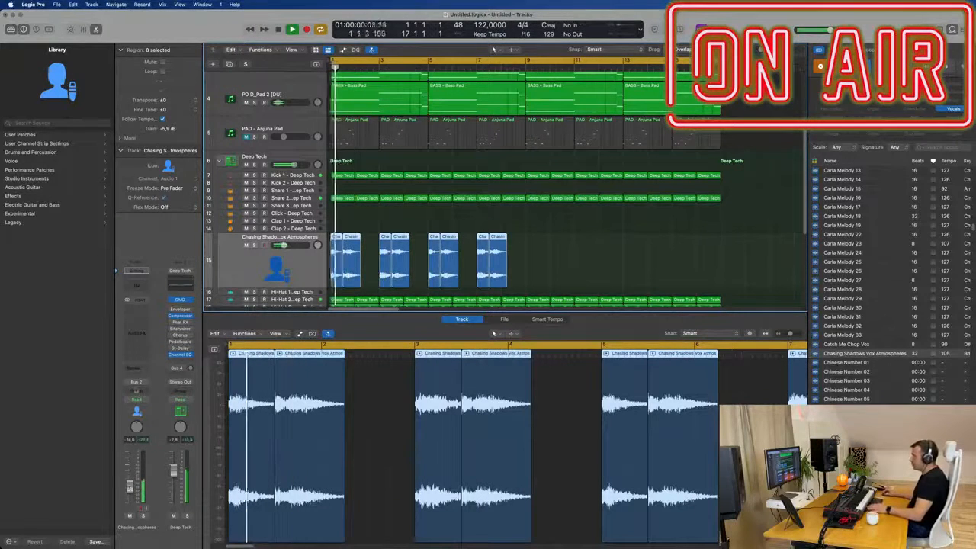
left_click(134, 368)
mouse_move(152, 380)
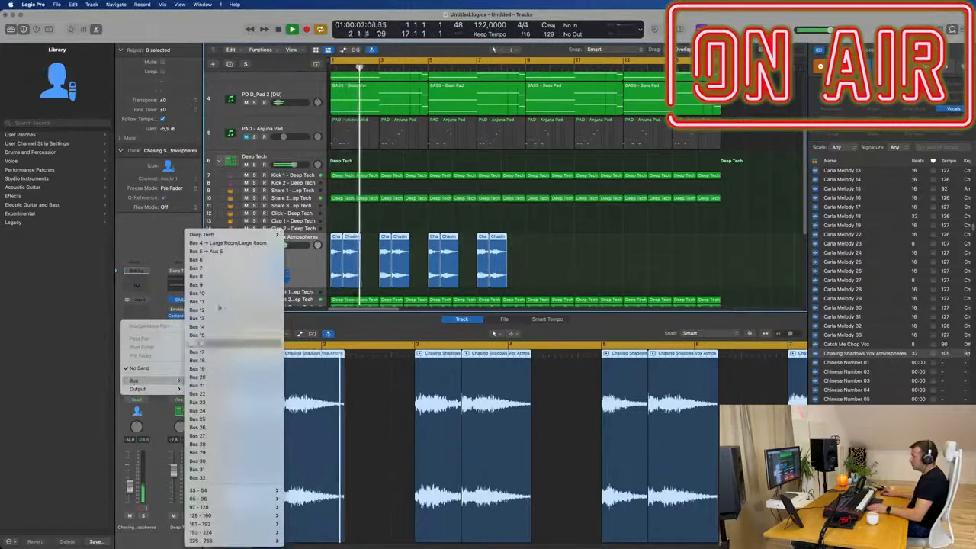
left_click(235, 256)
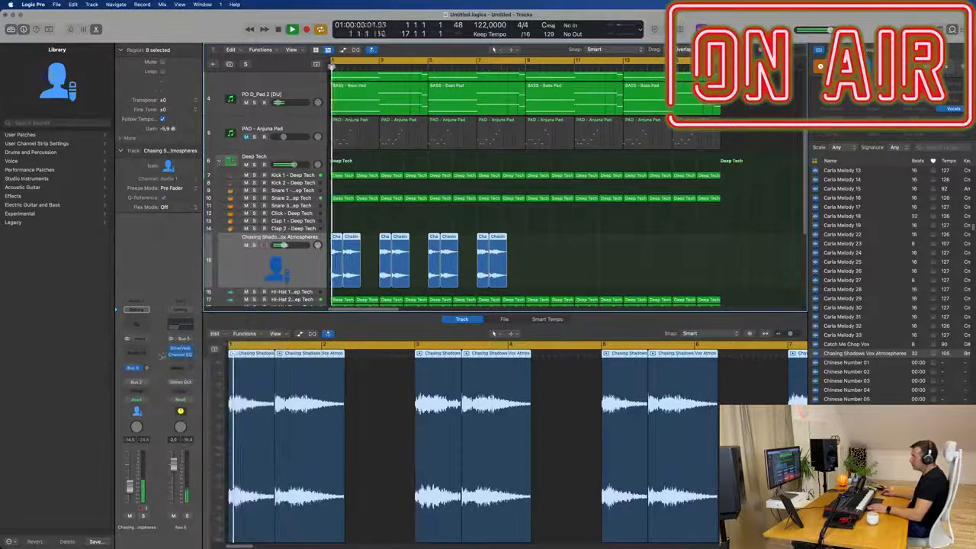
Turn up the vocal's Bus 5 send and set the channel's volume to -16.2 dB while playing from the start.
key("Return")
left_click_drag(148, 367, 149, 361)
key("Return")
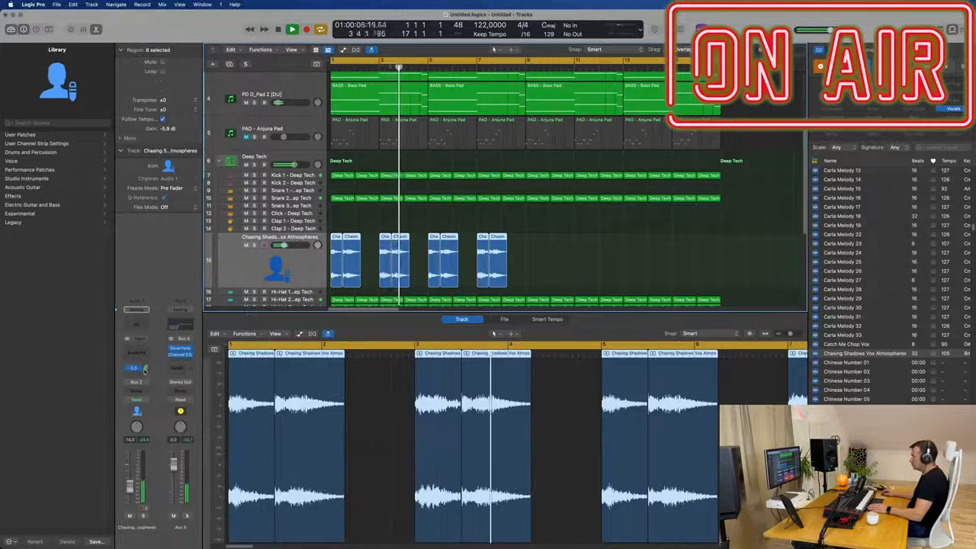
key("space")
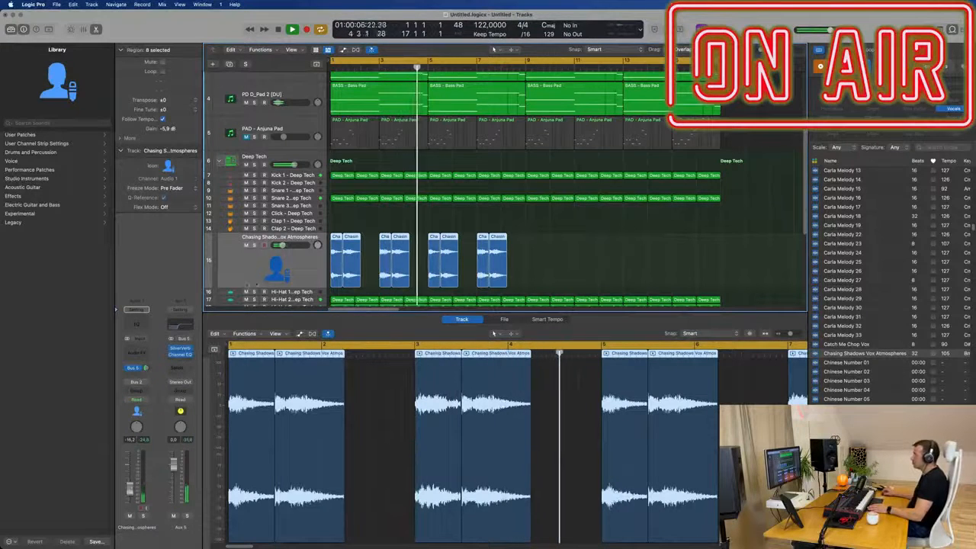
Insert the stereo Remix FX plug-in on the vocal channel and position its window over the arrangement.
left_click(143, 353)
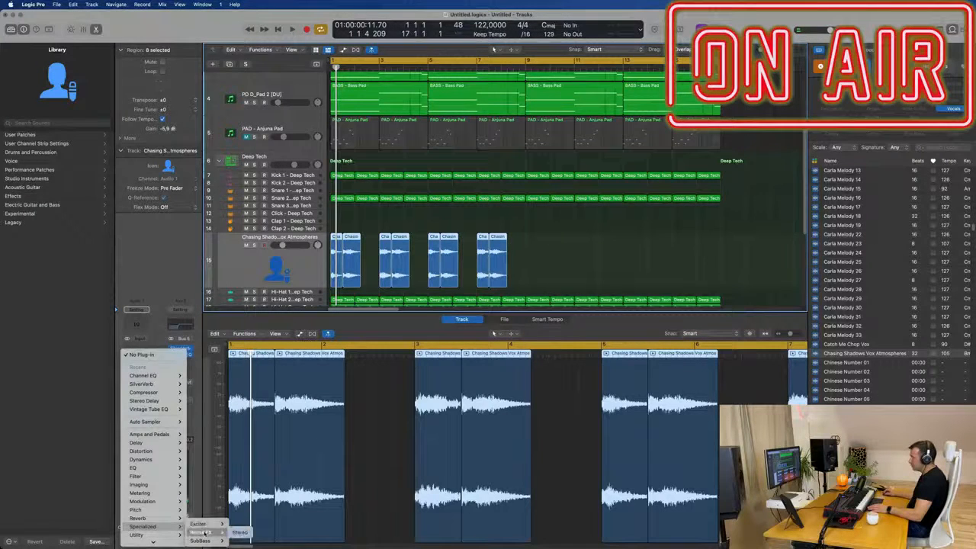
left_click(238, 533)
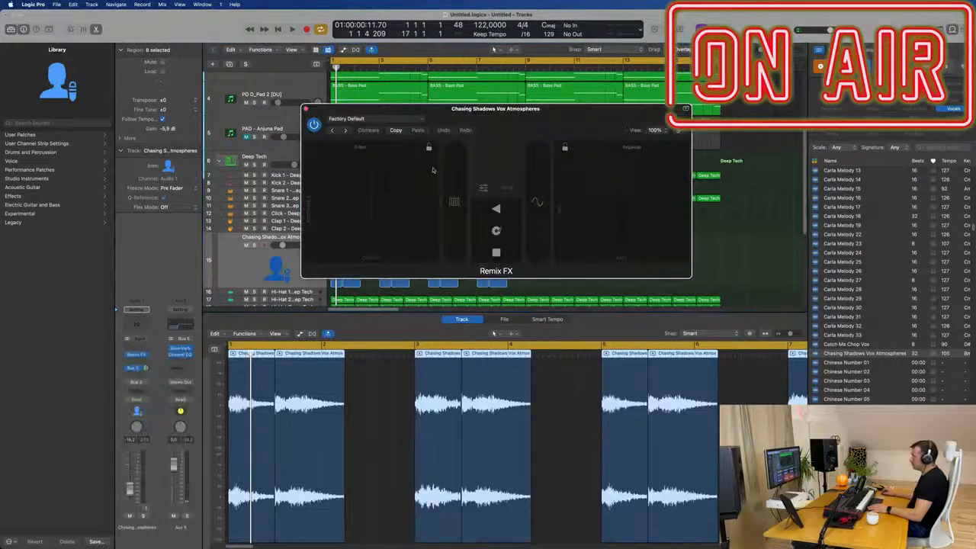
left_click_drag(541, 110, 495, 143)
Audition Remix FX's Filter and Repeater pads on the vocal during playback.
left_click_drag(335, 241, 366, 202)
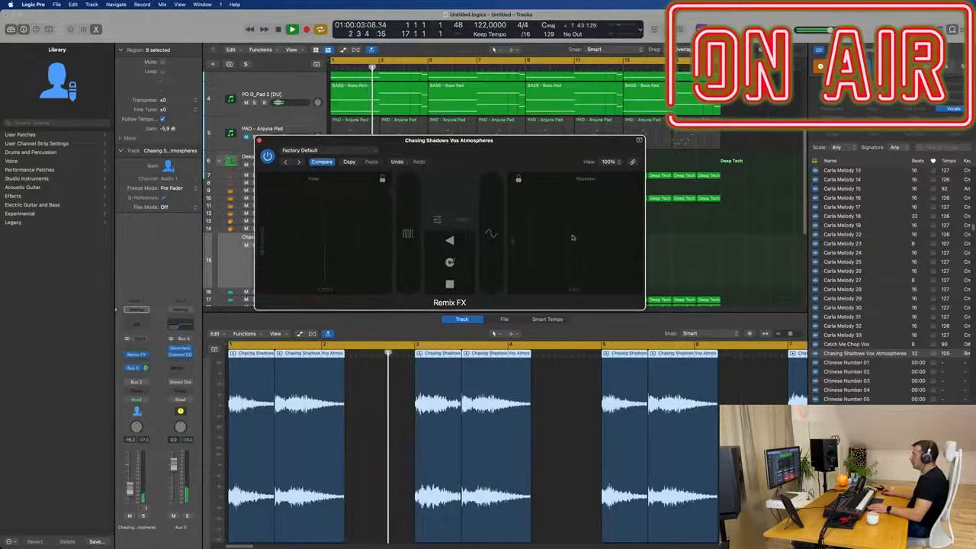
left_click_drag(587, 239, 520, 205)
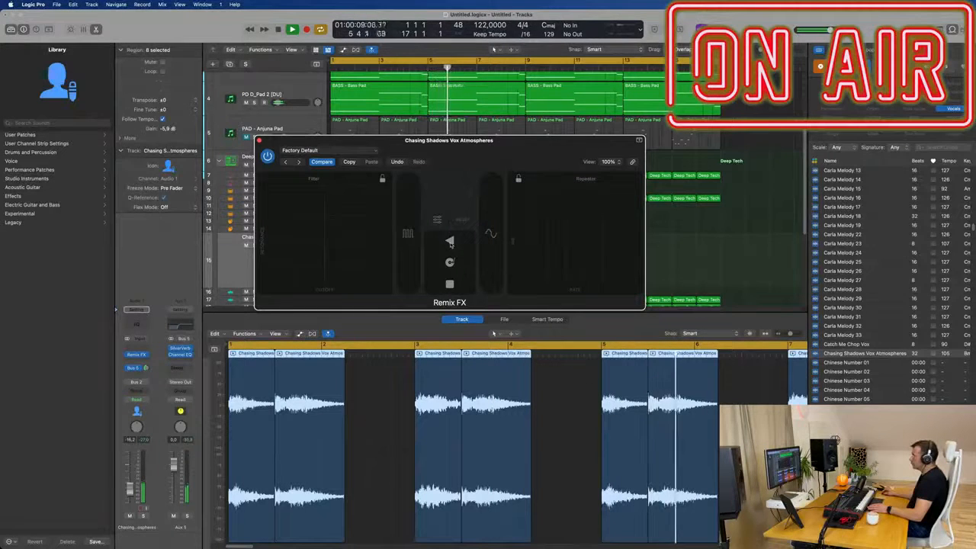
key("space")
Replace the Remix FX plug-in on the vocal channel with the Pitch Shifter.
left_click_drag(400, 146, 594, 161)
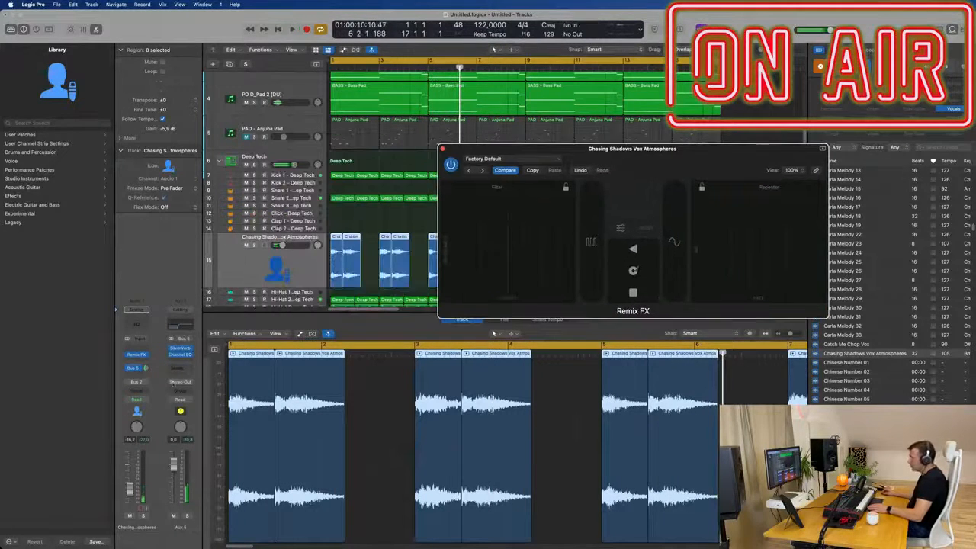
left_click(137, 354)
mouse_move(160, 503)
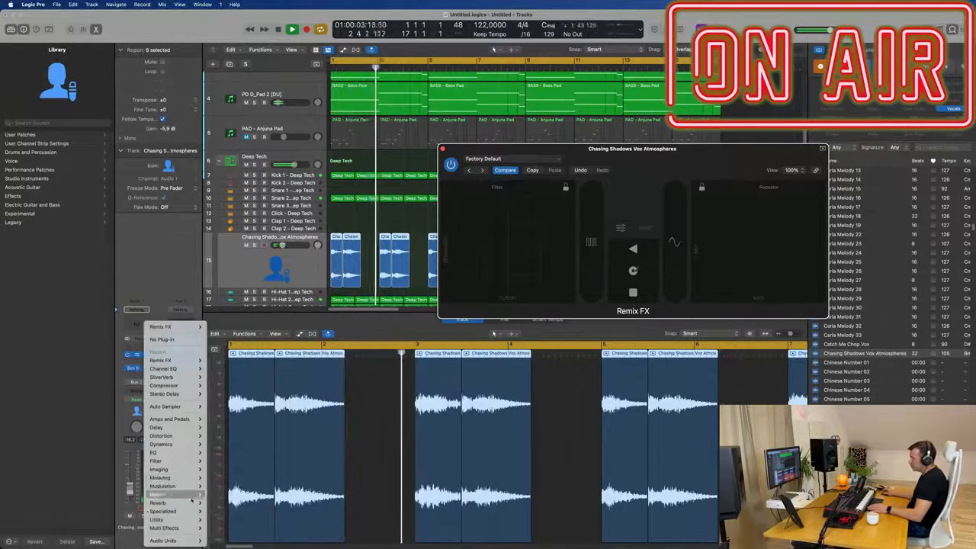
mouse_move(191, 523)
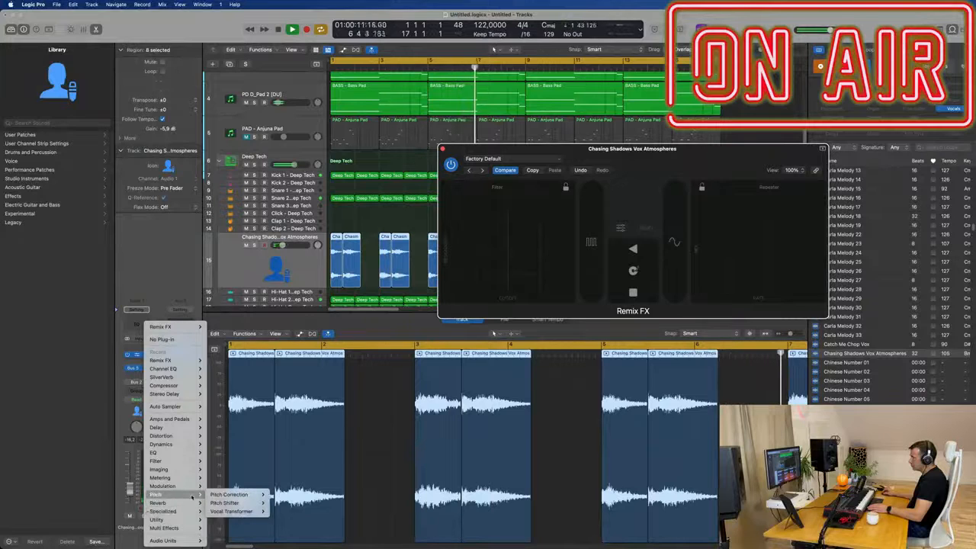
left_click(282, 503)
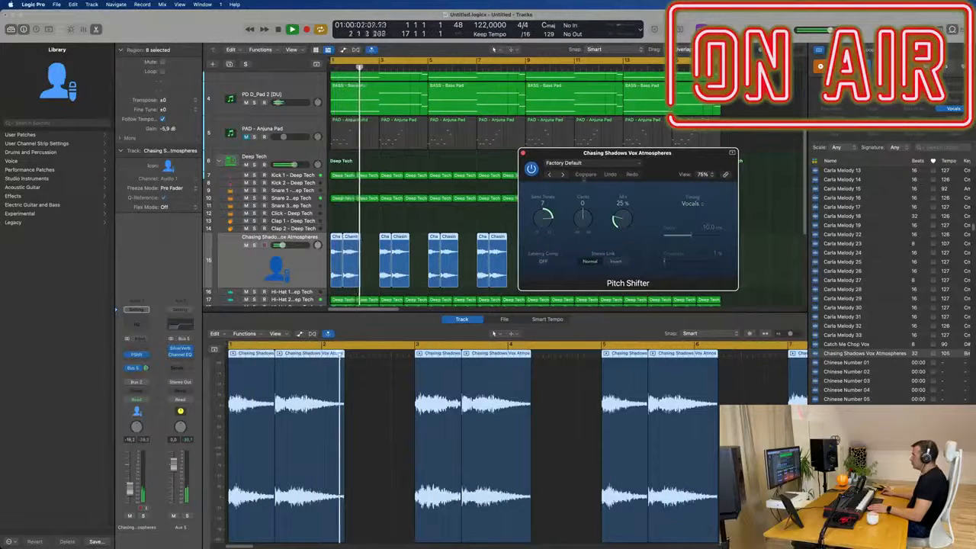
Set the Pitch Shifter to -12 semitones, -9 cents and 100% mix with latency compensation on, and raise the vocal's volume to -10.0 dB.
left_click(611, 164)
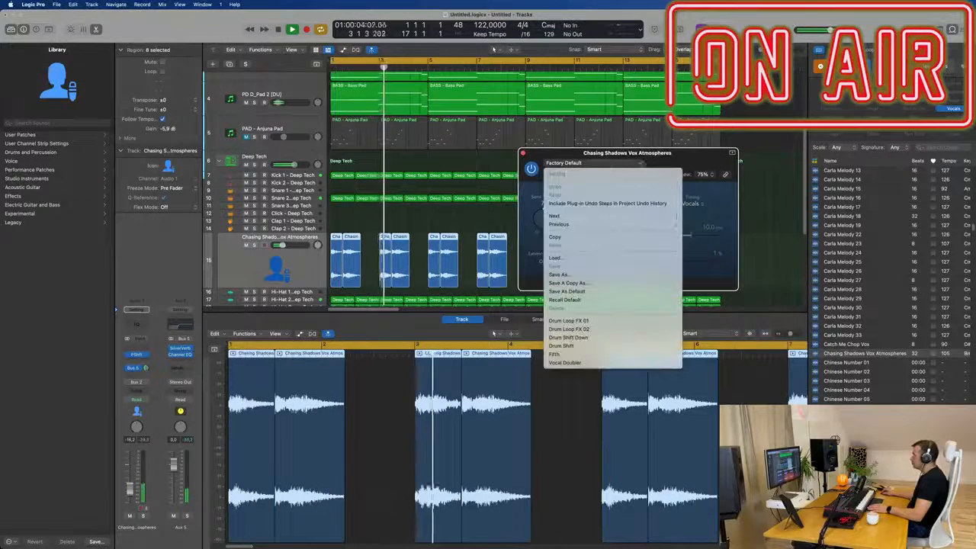
left_click(700, 256)
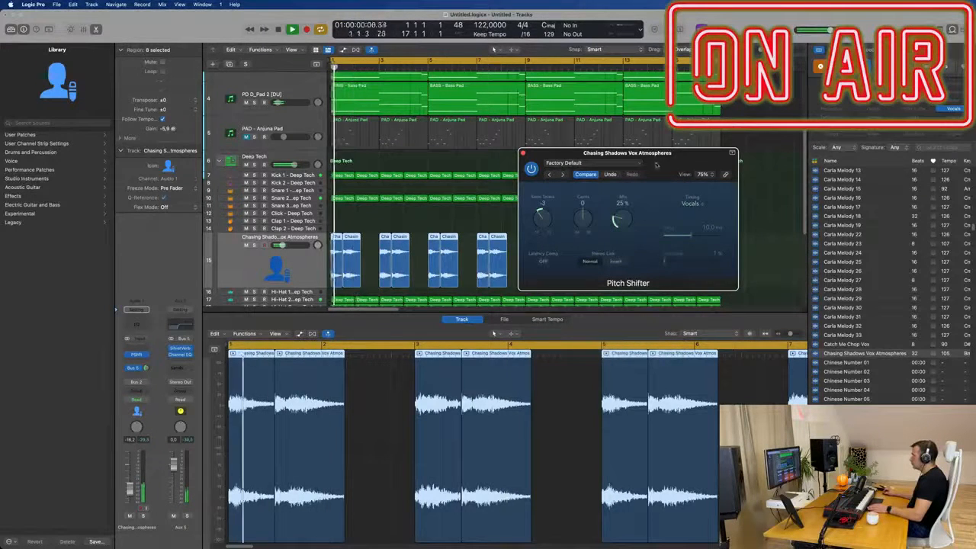
left_click_drag(658, 165, 431, 166)
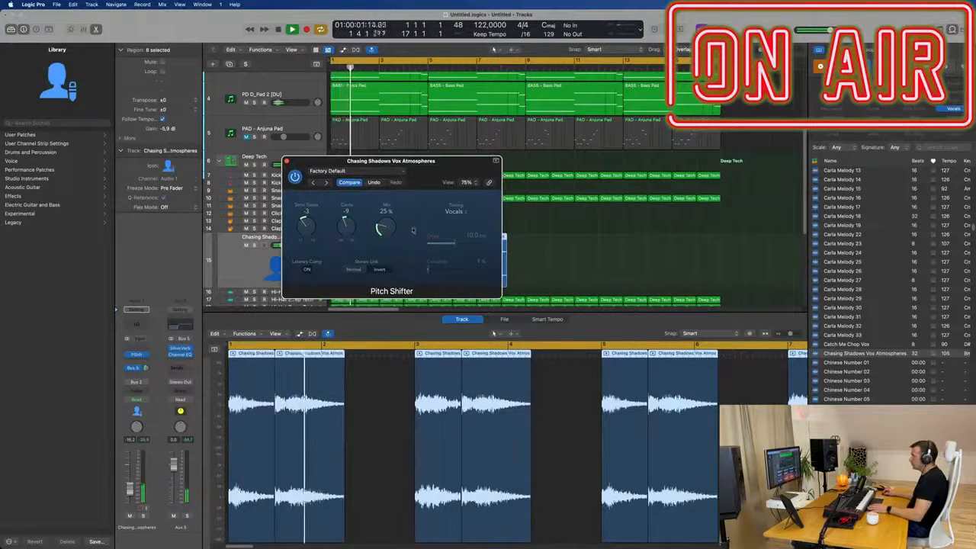
left_click_drag(434, 163, 485, 163)
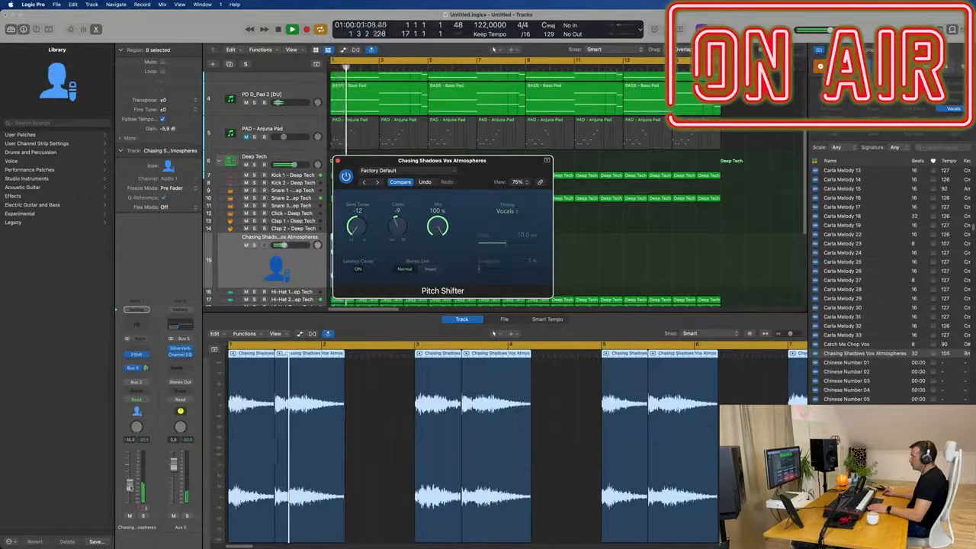
left_click(130, 481)
key("space")
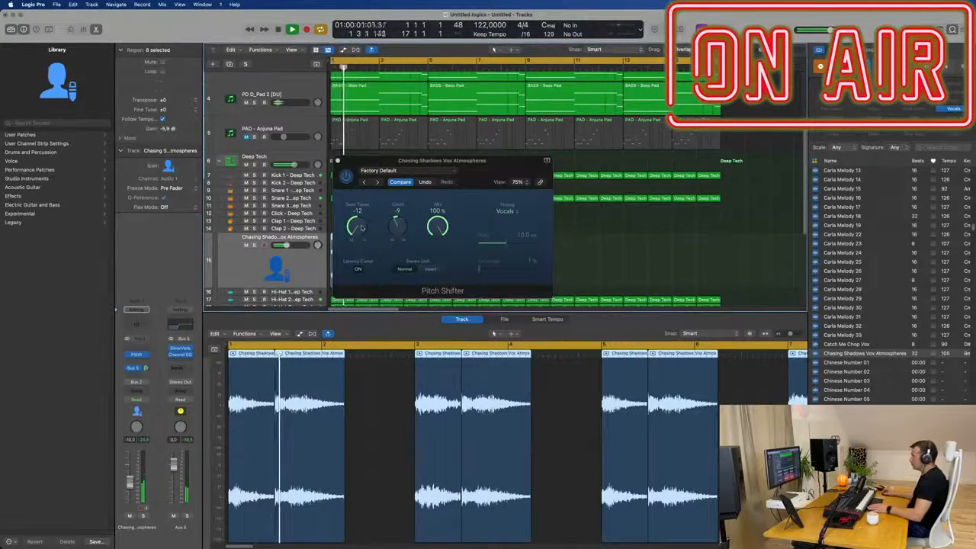
Set the Pitch Shifter to -6 semitones and 0 cents while listening, keeping the Vocals timing.
left_click_drag(363, 223, 364, 210)
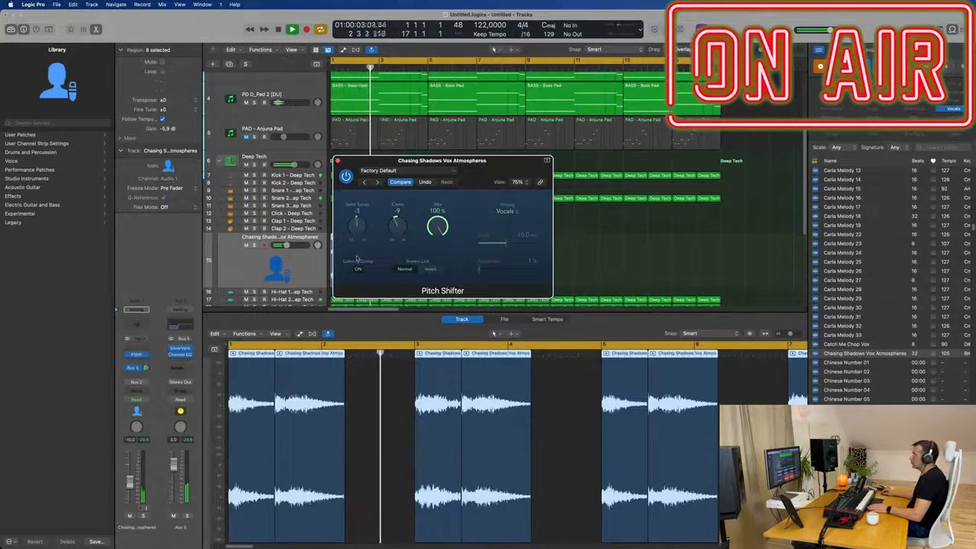
left_click_drag(358, 231, 360, 252)
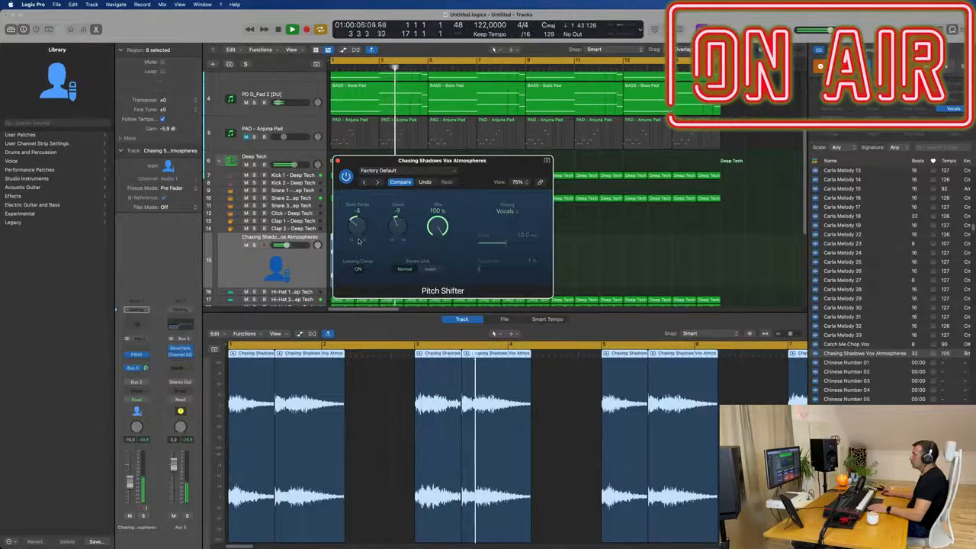
key("space")
key("space")
left_click_drag(398, 226, 400, 207)
key("space")
key("space")
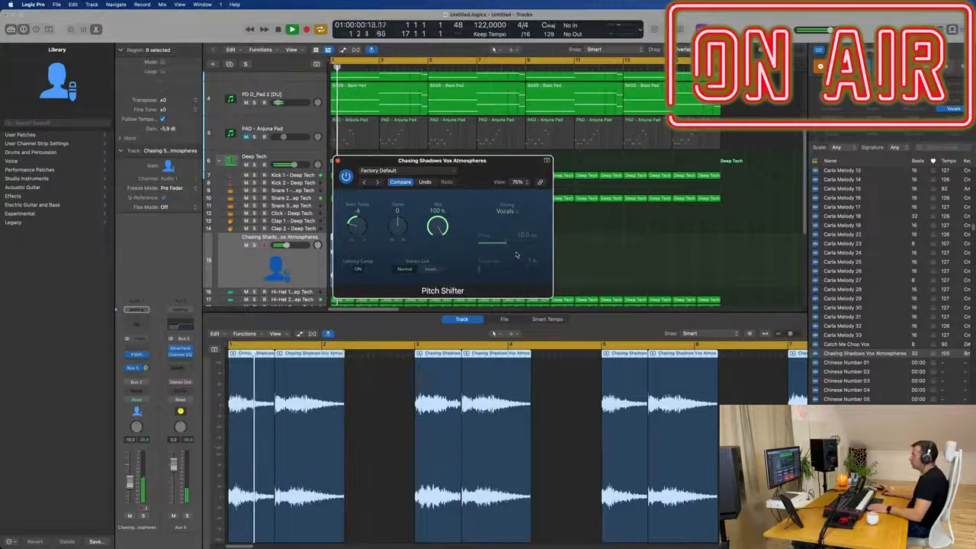
left_click(505, 211)
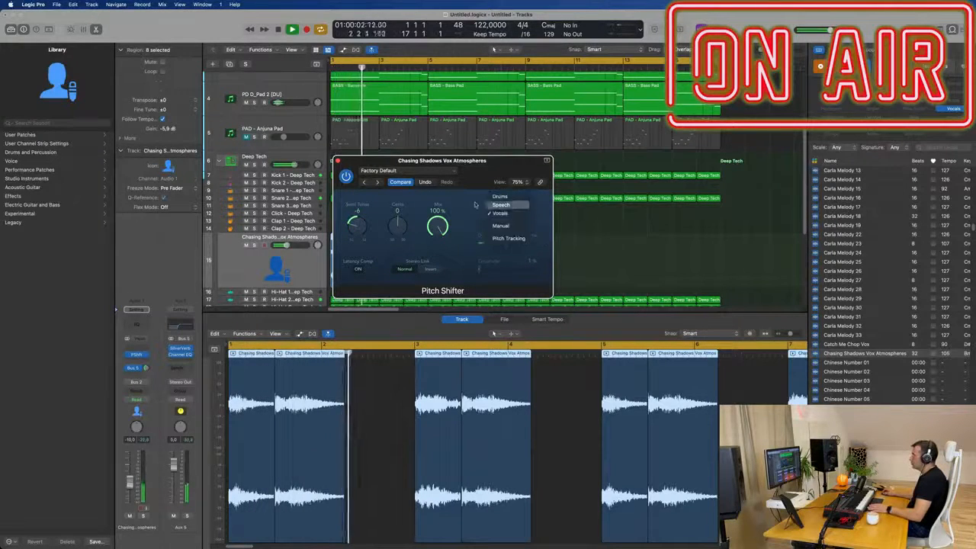
left_click(473, 203)
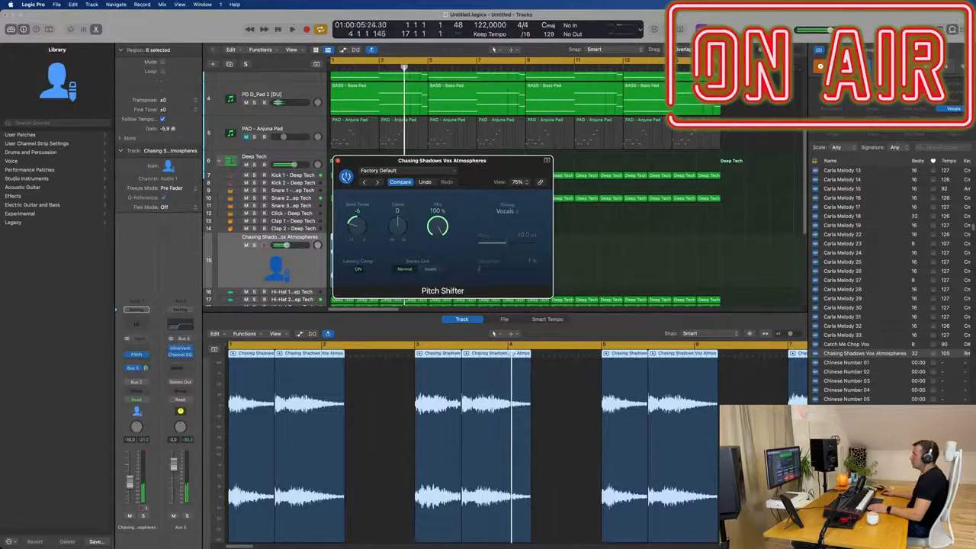
Close and bypass the Pitch Shifter, and lower the vocal channel's volume to -16.2 dB.
left_click(338, 161)
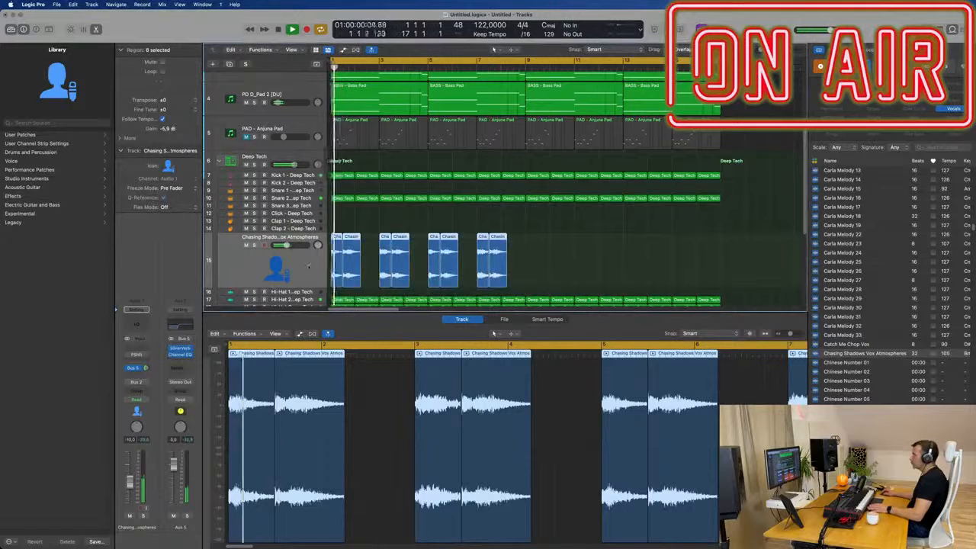
key("space")
left_click_drag(131, 482, 132, 490)
key("space")
key("space")
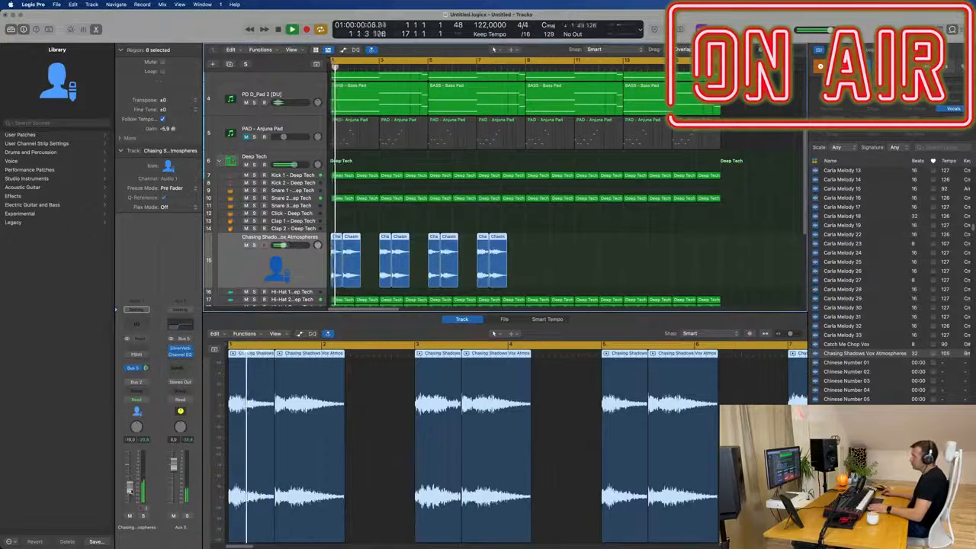
Close the lower editor and duplicate all eight vocal regions so the pattern repeats from bar 9.
left_click(599, 250)
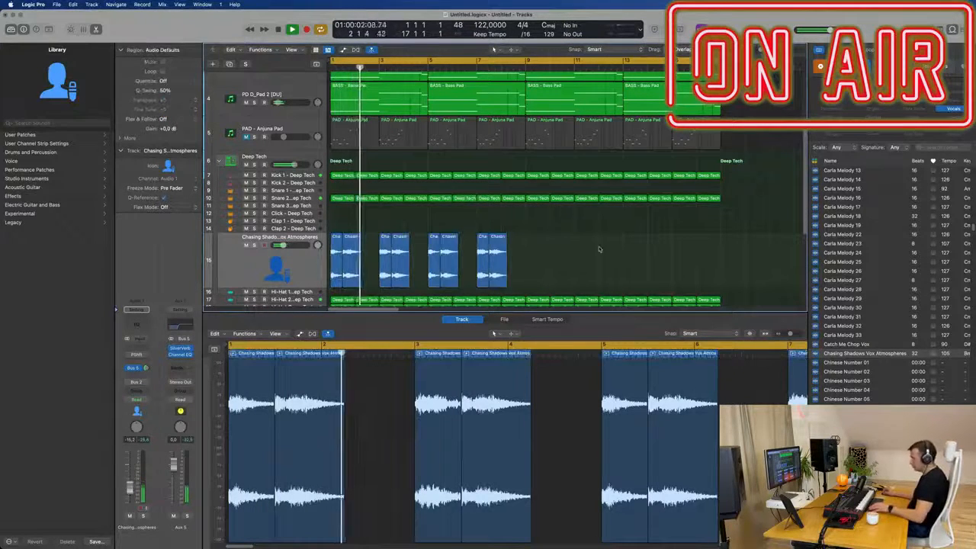
key("x")
key("x")
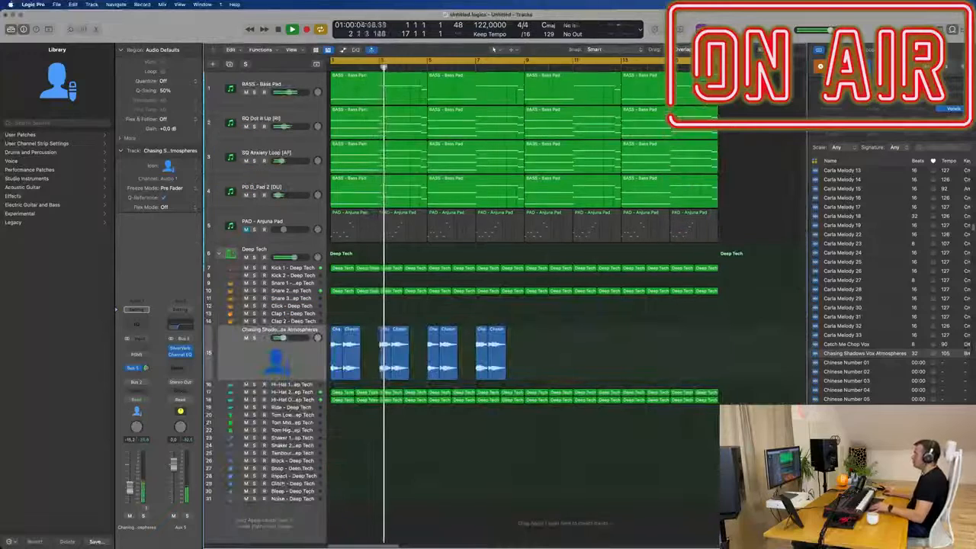
left_click(302, 354)
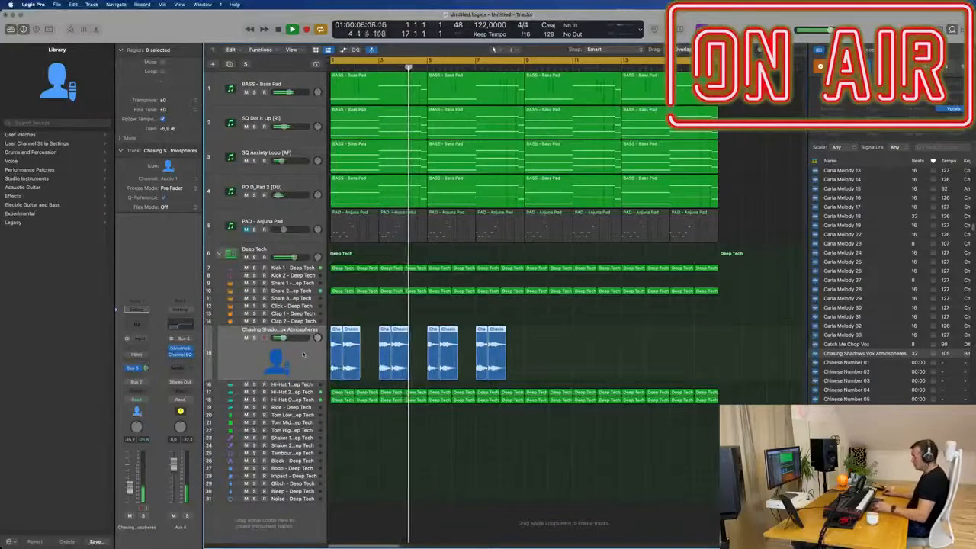
key("super+v")
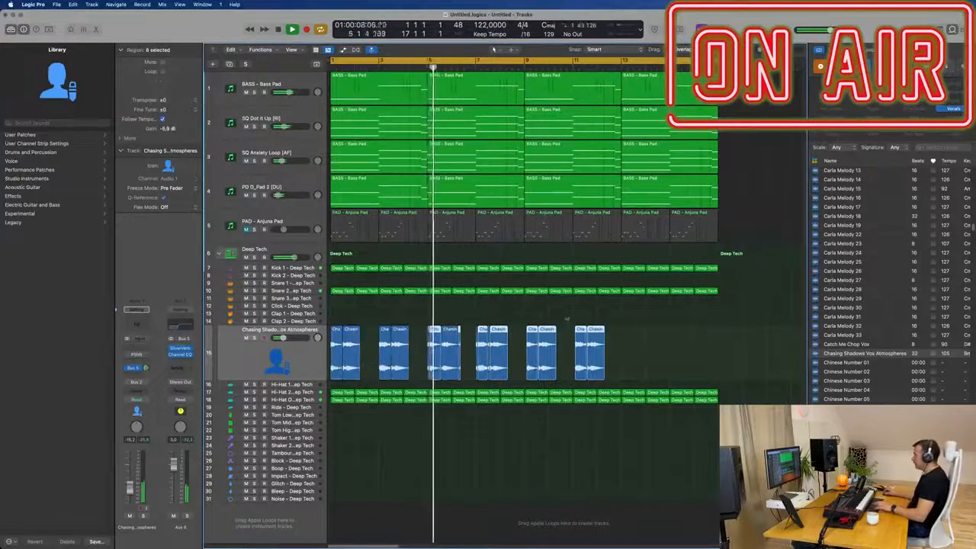
key("super+z")
left_click_drag(547, 329, 305, 363)
left_click_drag(354, 340, 549, 340)
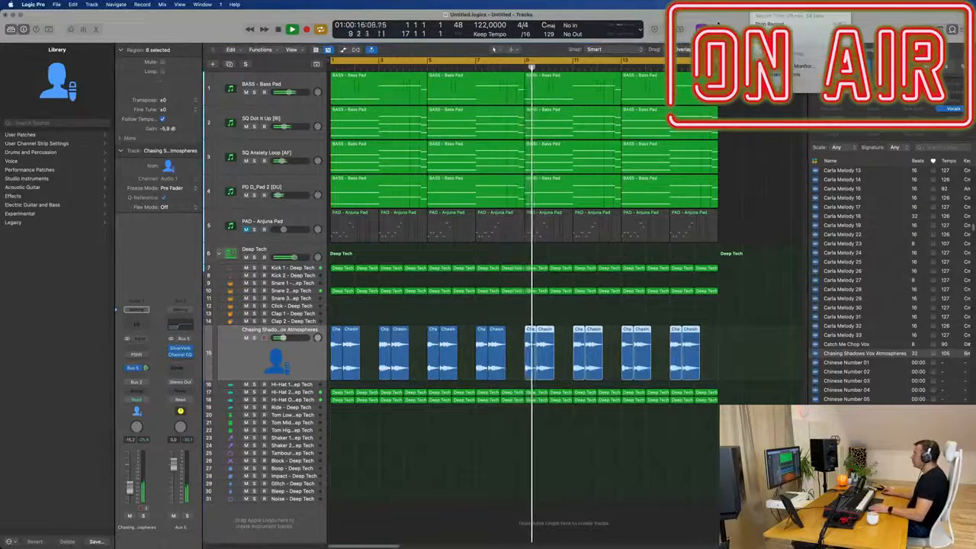
Unmute the PAD - Anjuna Pad track and raise its volume to -11.2 dB while playing from the start.
key("super+Left")
key("super+Left")
key("super+Left")
key("space")
key("Return")
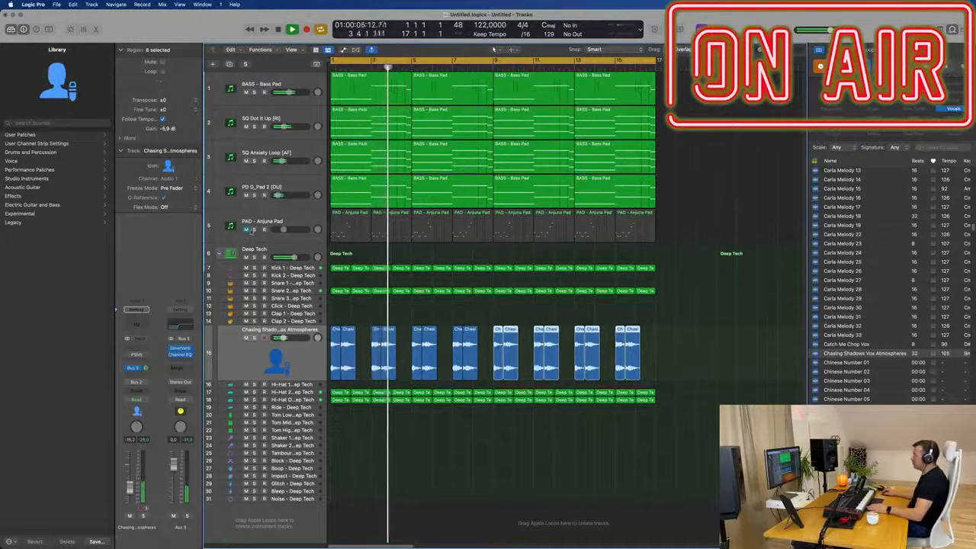
left_click(246, 229)
key("Return")
left_click(304, 220)
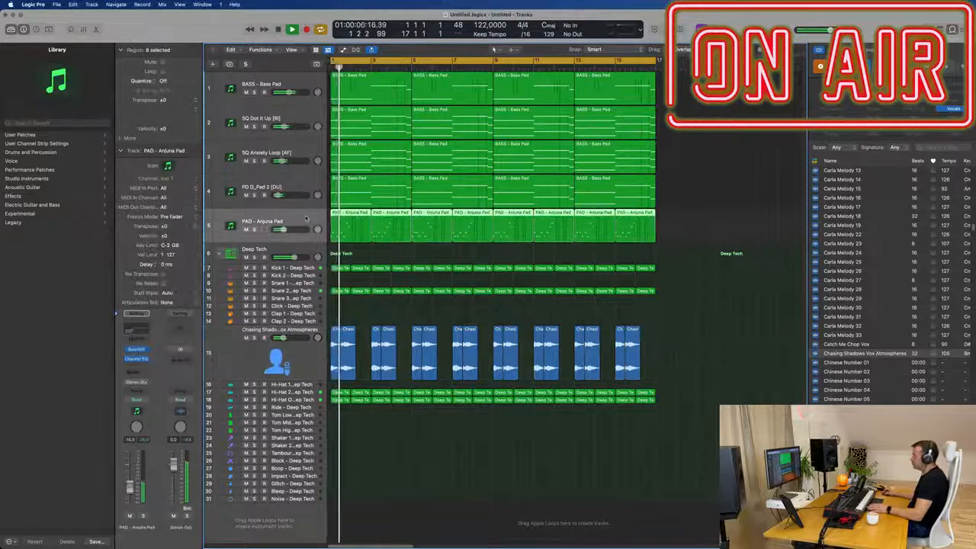
key("space")
key("space")
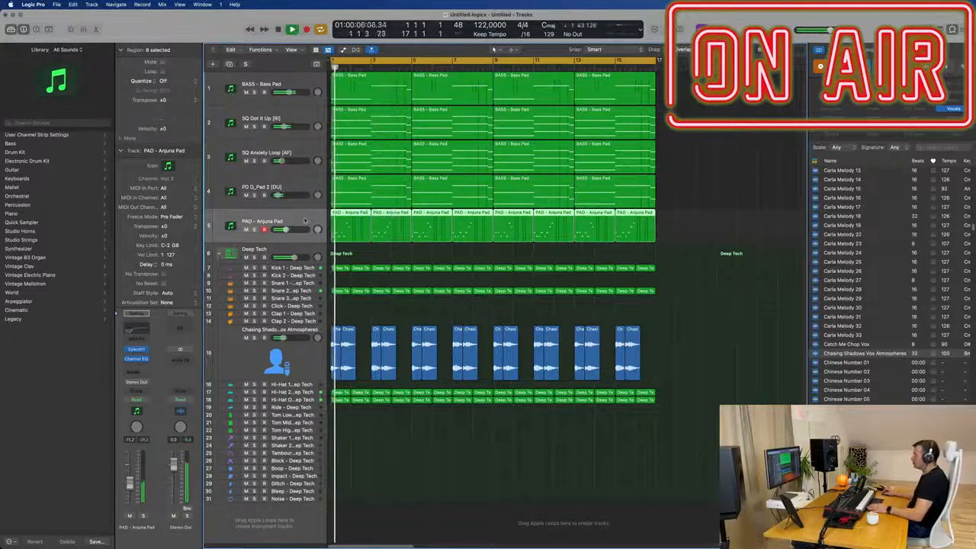
Duplicate the PAD - Anjuna Pad track, copy its first region to bar 1 of the new track and open it in the Piano Roll.
key("space")
left_click(230, 64)
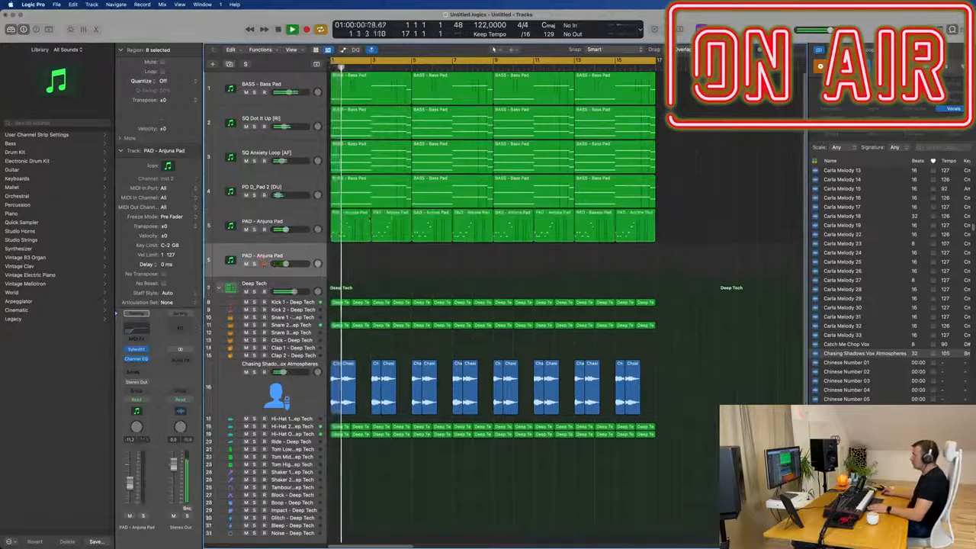
left_click(351, 225)
left_click_drag(350, 226, 353, 248)
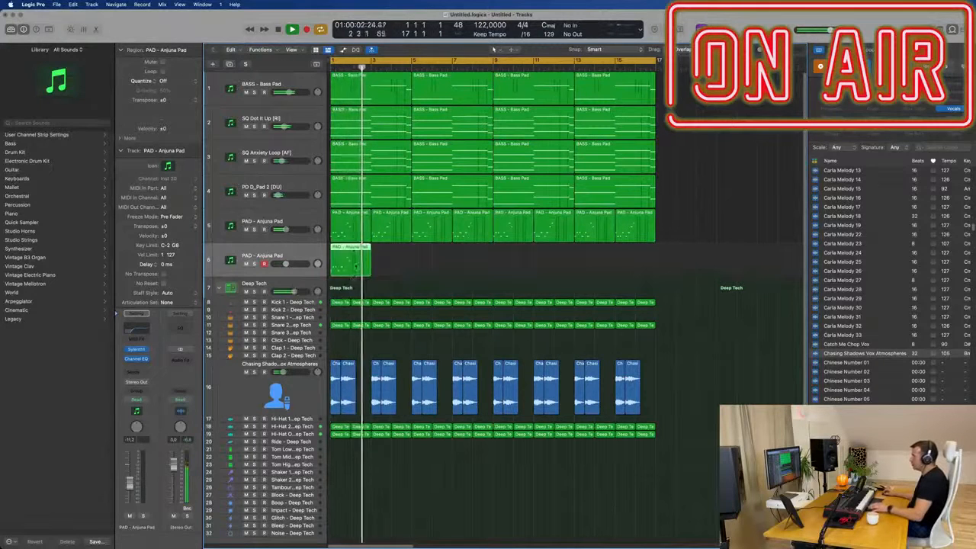
double_click(353, 248)
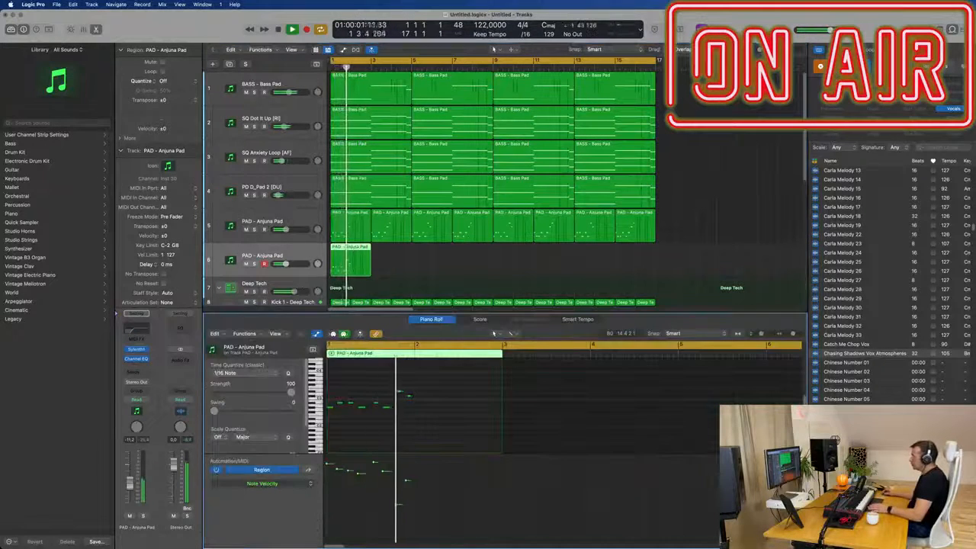
Mute the original Anjuna Pad track and reduce the copied region to its first four notes.
left_click(245, 228)
scroll(446, 443, "up", 3)
scroll(447, 444, "up", 3)
scroll(448, 445, "down", 3)
scroll(450, 444, "left", 3)
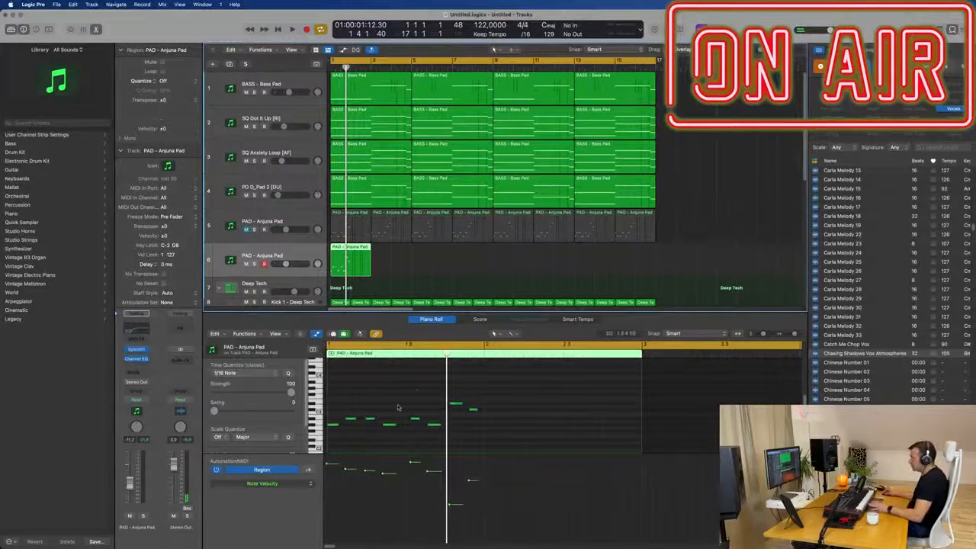
left_click_drag(408, 391, 332, 446)
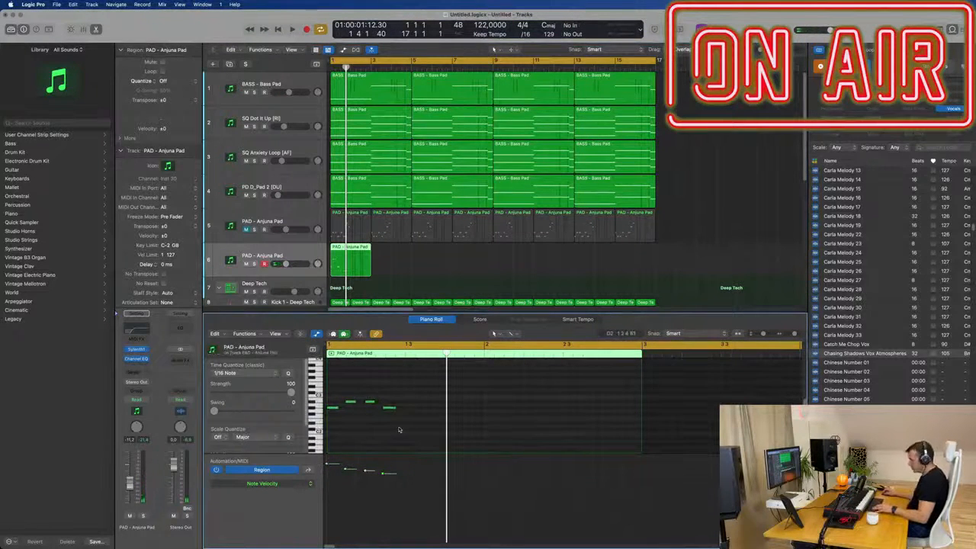
key("space")
key("space")
Repeat the four-note figure in the second half of bar 1 and copy the resulting eight notes into bar 2.
left_click_drag(431, 393, 412, 411)
left_click_drag(514, 389, 492, 410)
key("space")
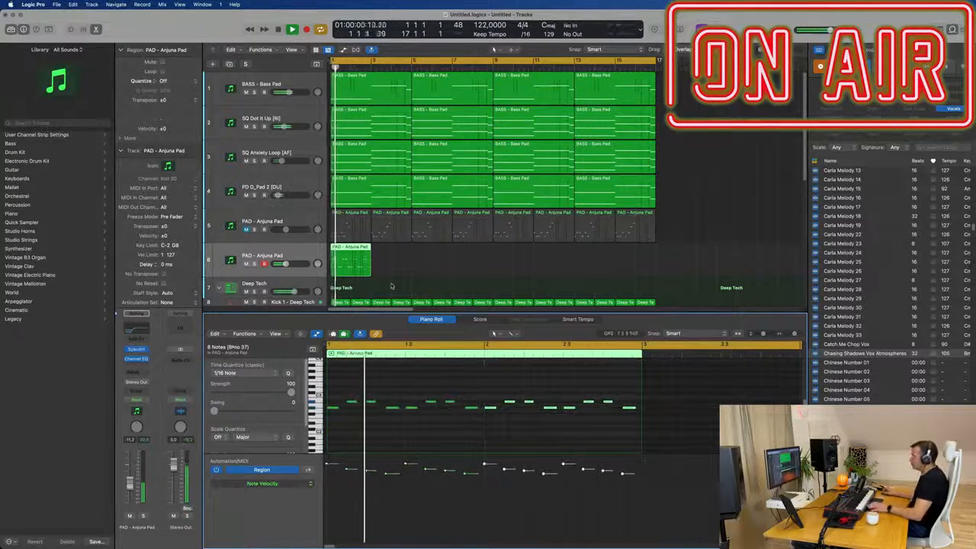
Transpose all the notes of the copied pad region up one octave and play the result.
left_click(420, 425)
key("super+a")
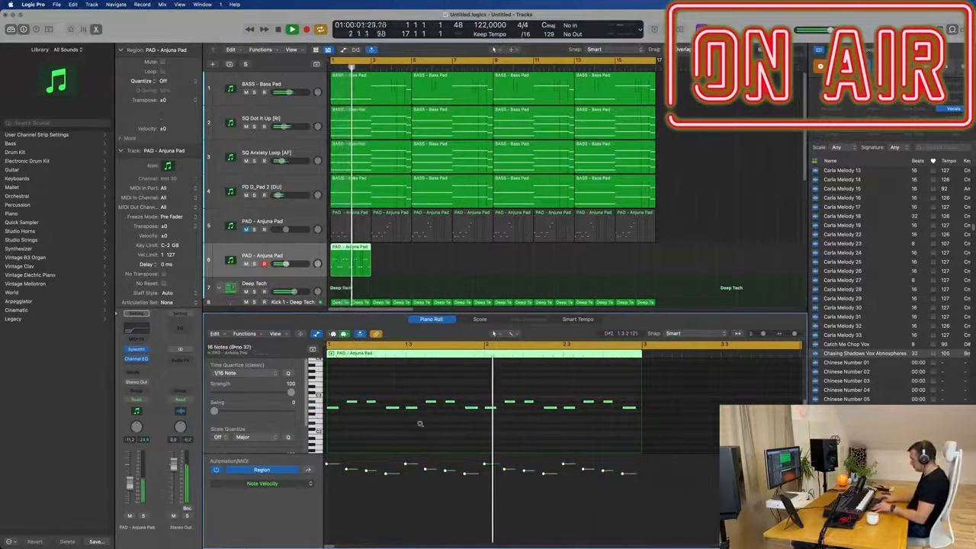
key("alt+shift+Up")
key("space")
key("space")
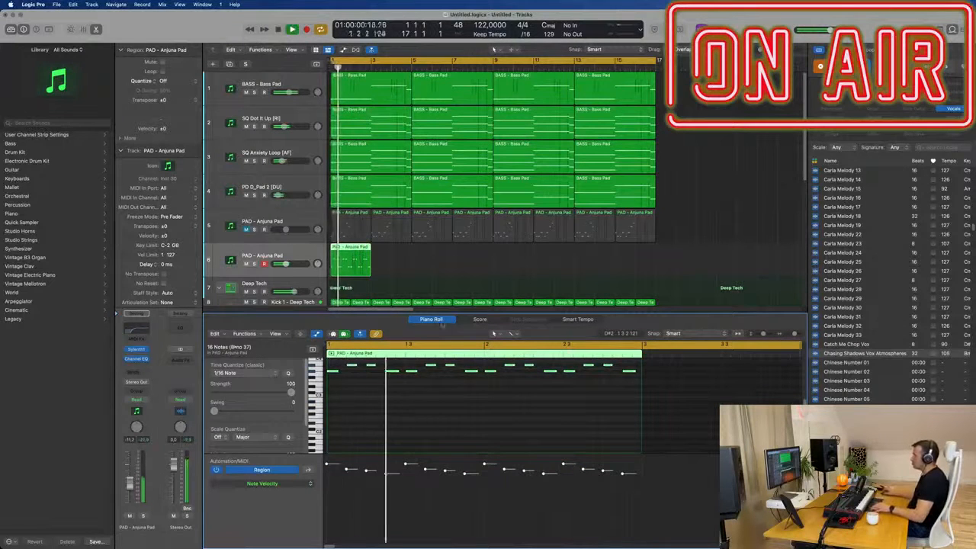
key("space")
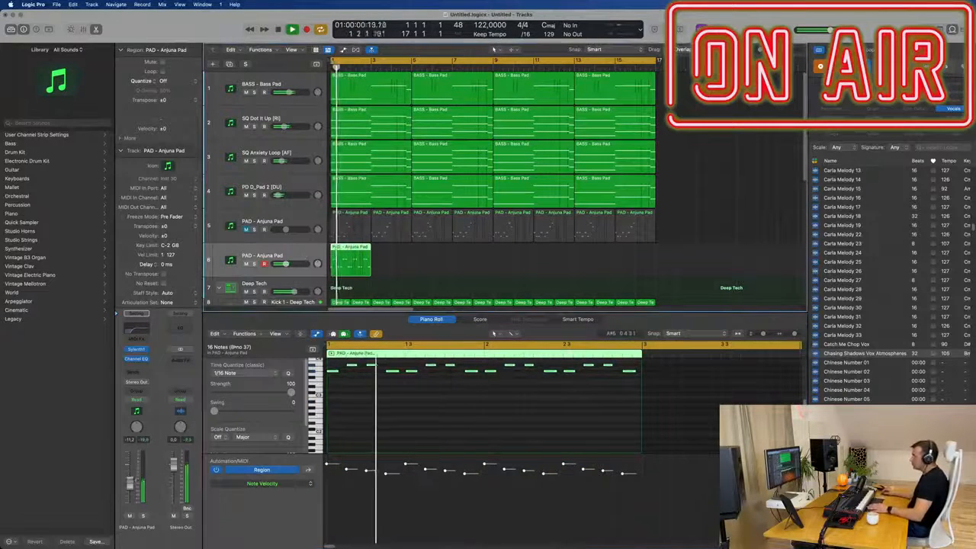
Open the Sylenth1 instrument of the new Anjuna Pad track and adjust its amp envelope release during playback.
left_click(136, 350)
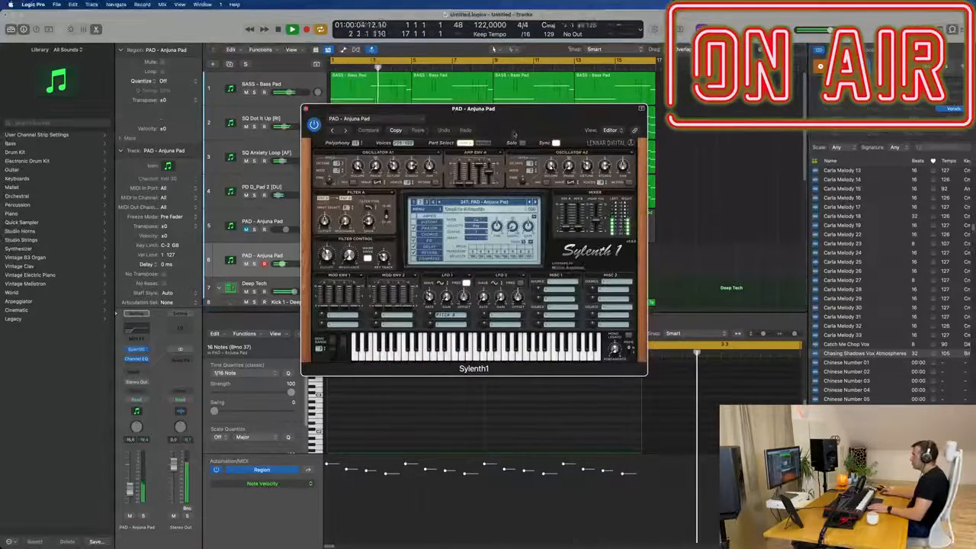
left_click_drag(492, 108, 860, 181)
key("space")
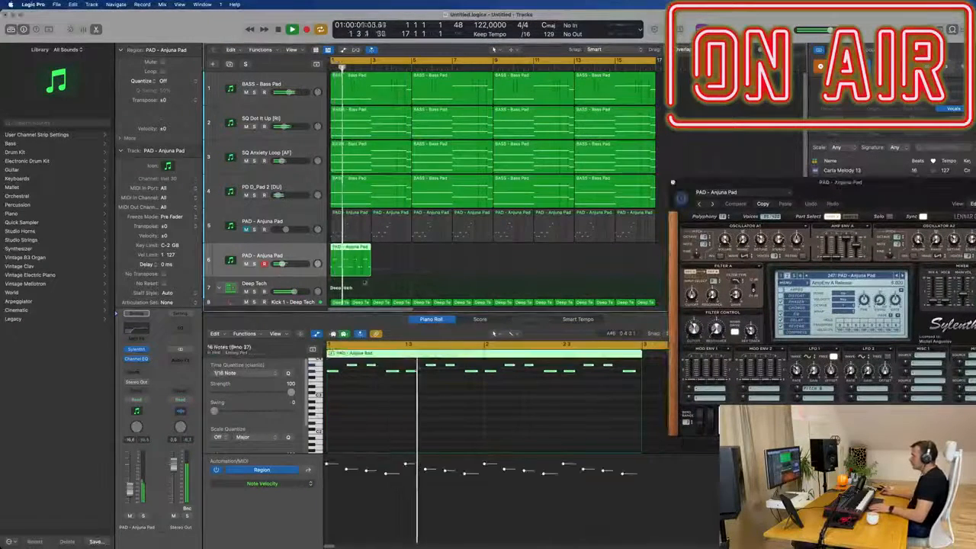
scroll(464, 423, "down", 2)
scroll(461, 424, "up", 3)
key("space")
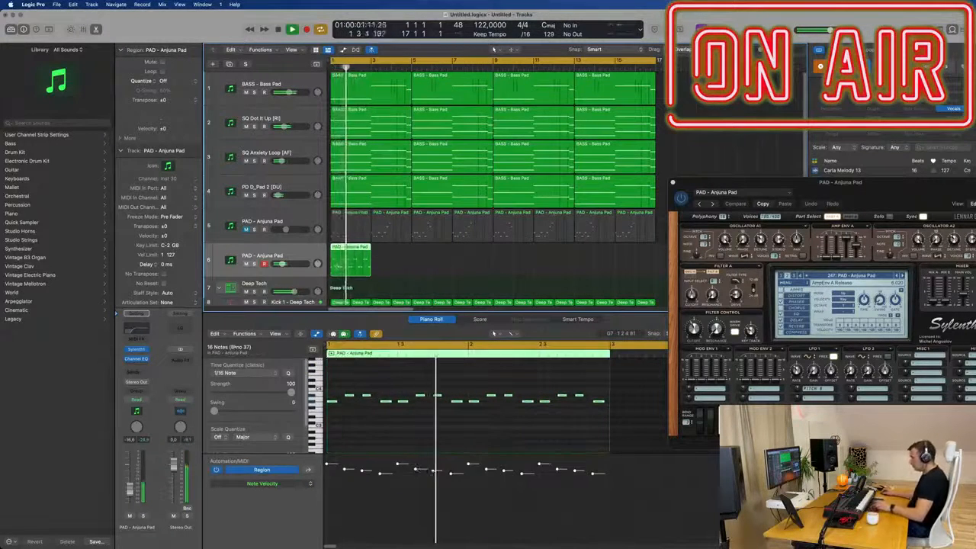
Repeat the new Anjuna Pad region at bar 3, transpose the copy's notes down one octave and close the synth window.
key("super+r")
key("space")
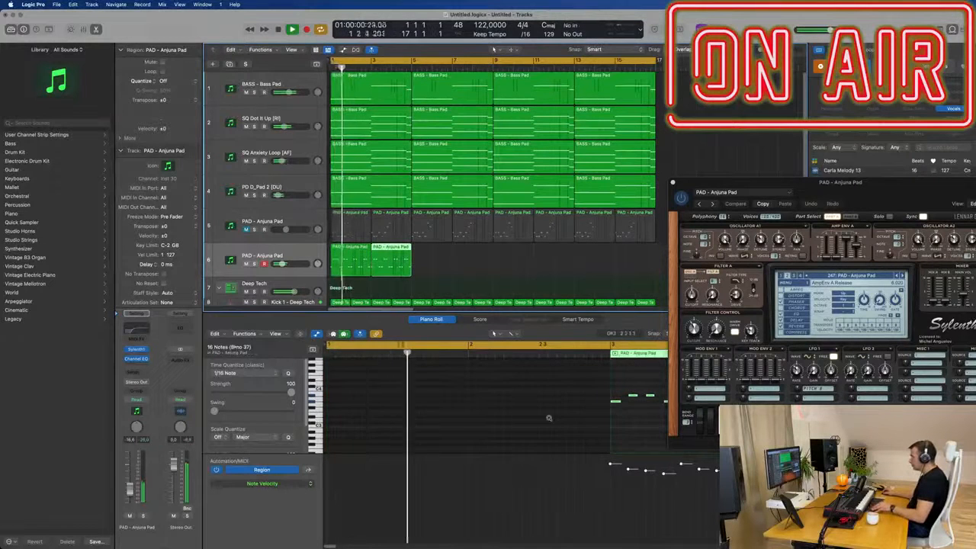
scroll(549, 417, "down", 3)
left_click(587, 428)
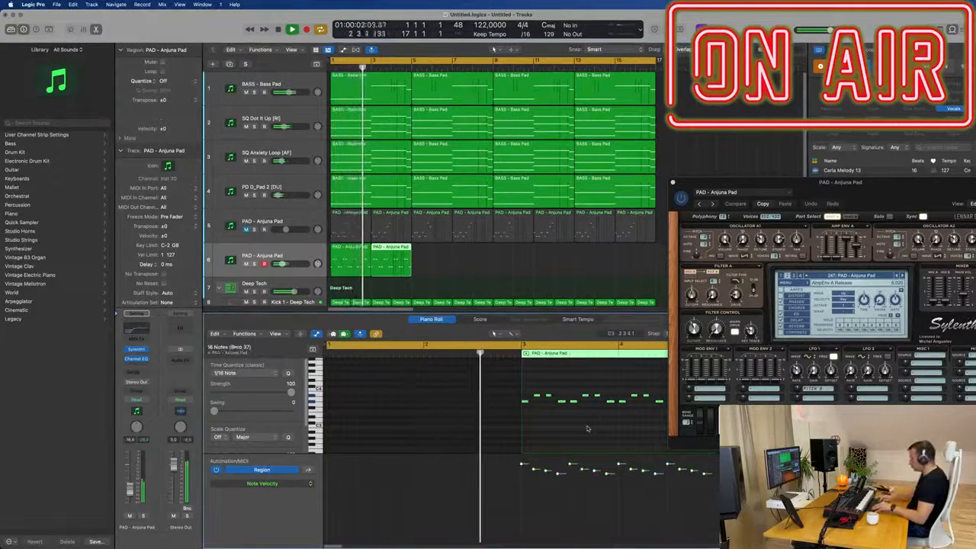
left_click_drag(800, 197, 313, 220)
left_click(283, 218)
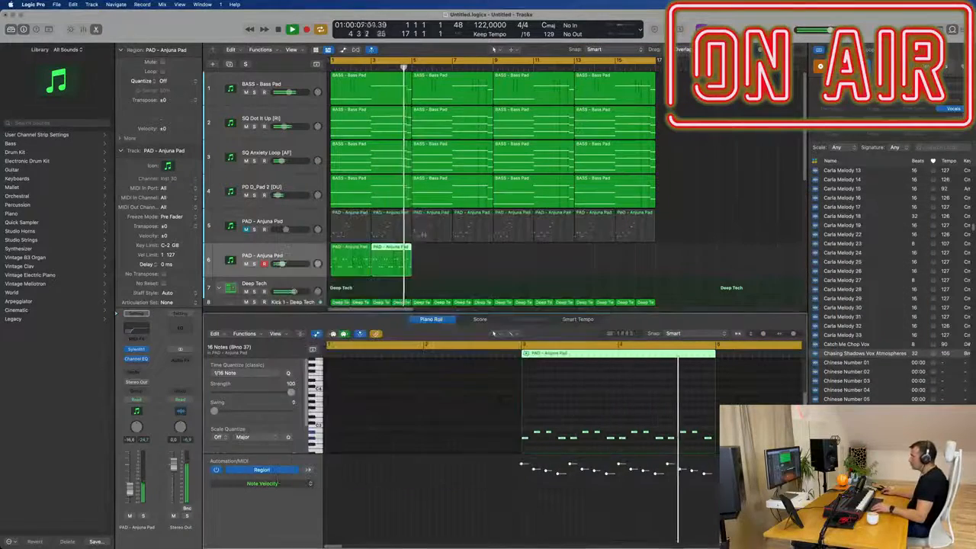
Repeat the two-region Anjuna Pad pattern on the new track until it fills bars 1 to 16.
key("super+r")
key("super+r")
key("super+r")
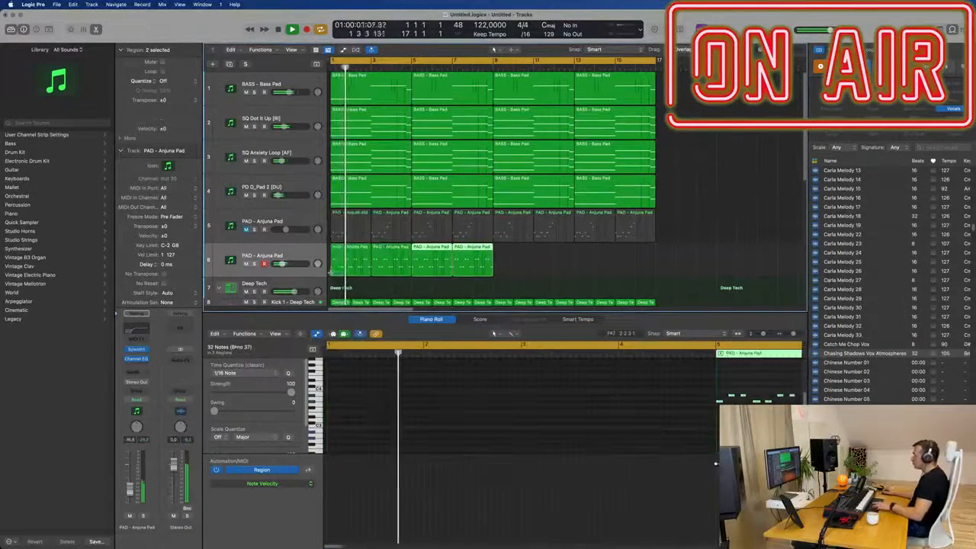
key("super+Left")
key("super+Left")
key("super+Left")
left_click(308, 254)
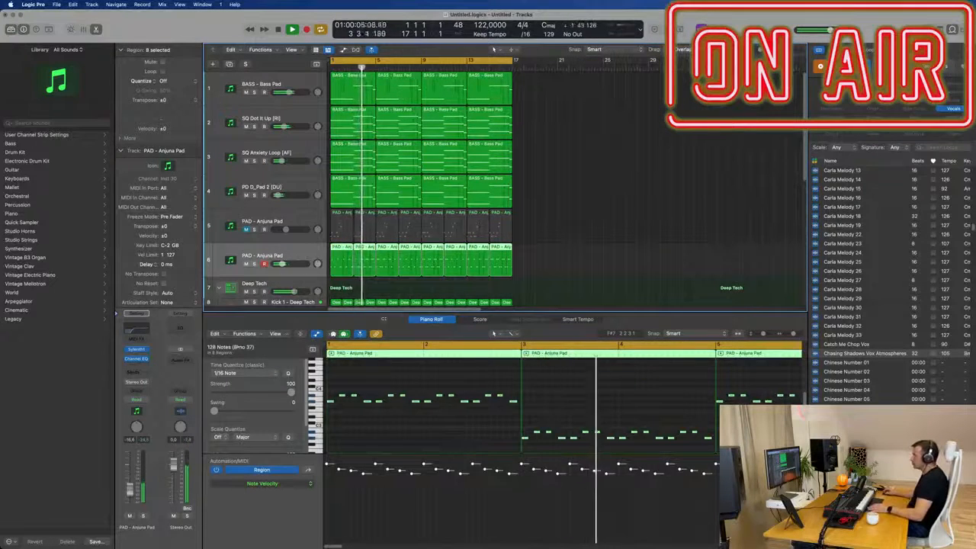
Mute PD O_Pad 2, SQ Anxiety Loop and SQ Dot It Up while listening, and unmute SQ Anxiety Loop and PD O_Pad 2.
scroll(557, 227, "down", 2)
scroll(558, 228, "up", 2)
key("super+Right")
key("space")
left_click(246, 195)
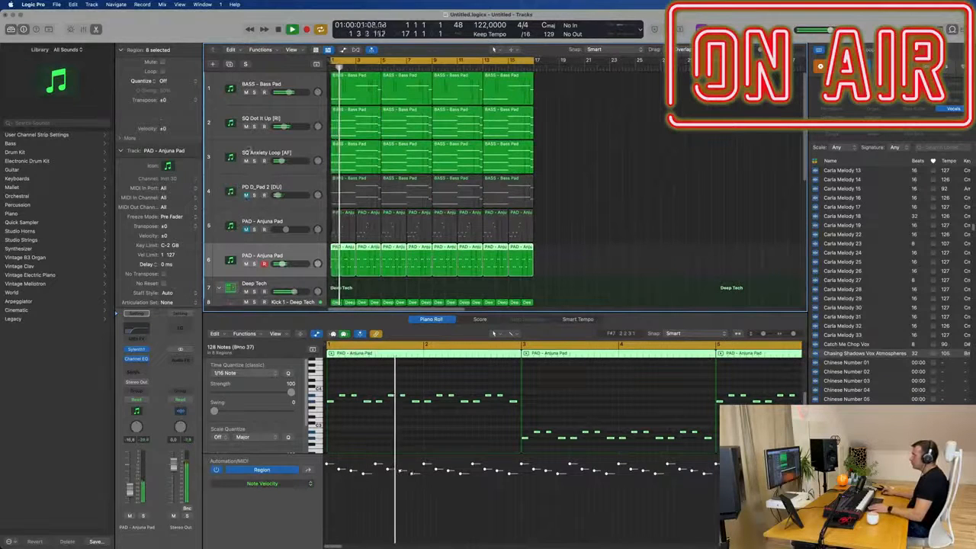
left_click(246, 161)
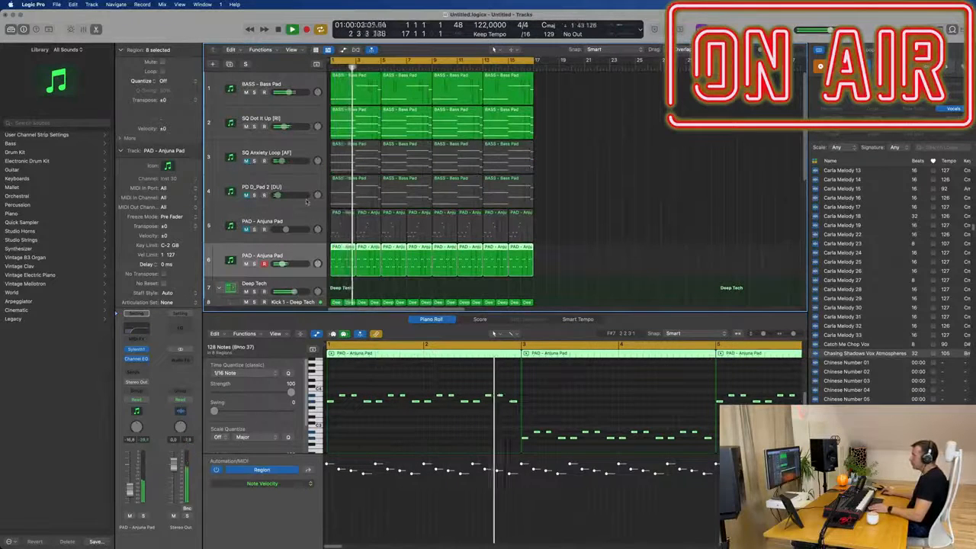
left_click(246, 127)
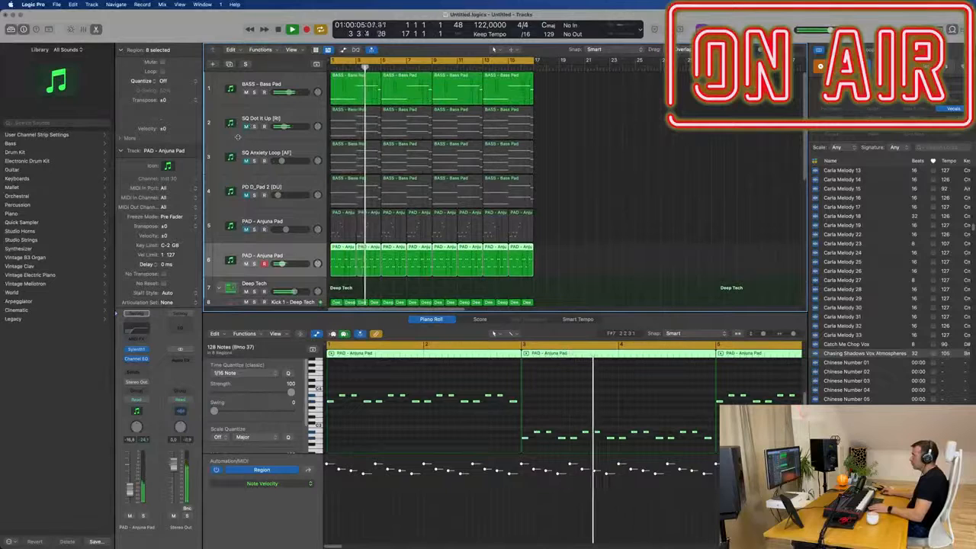
left_click(245, 161)
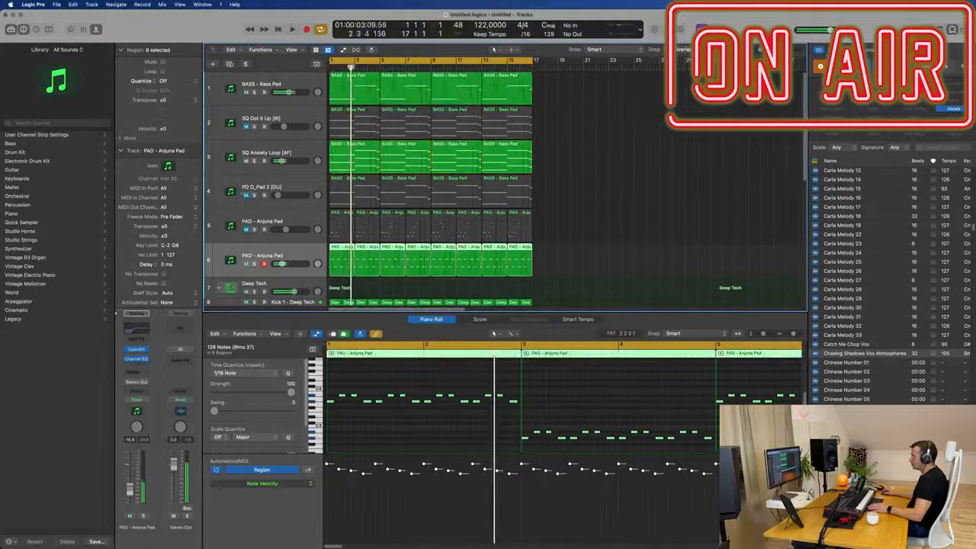
left_click(246, 195)
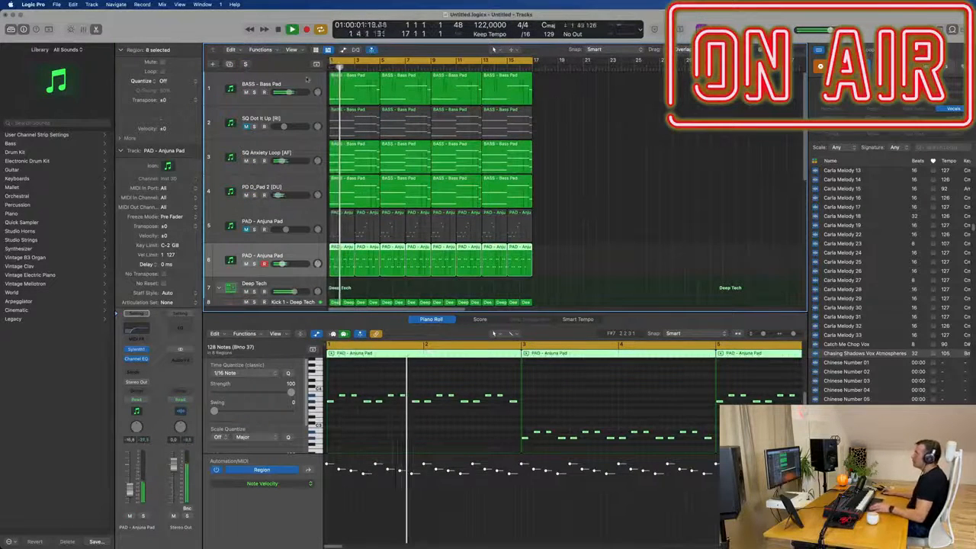
Show the secondary ruler in the Tracks area and clear the region selection.
left_click(291, 50)
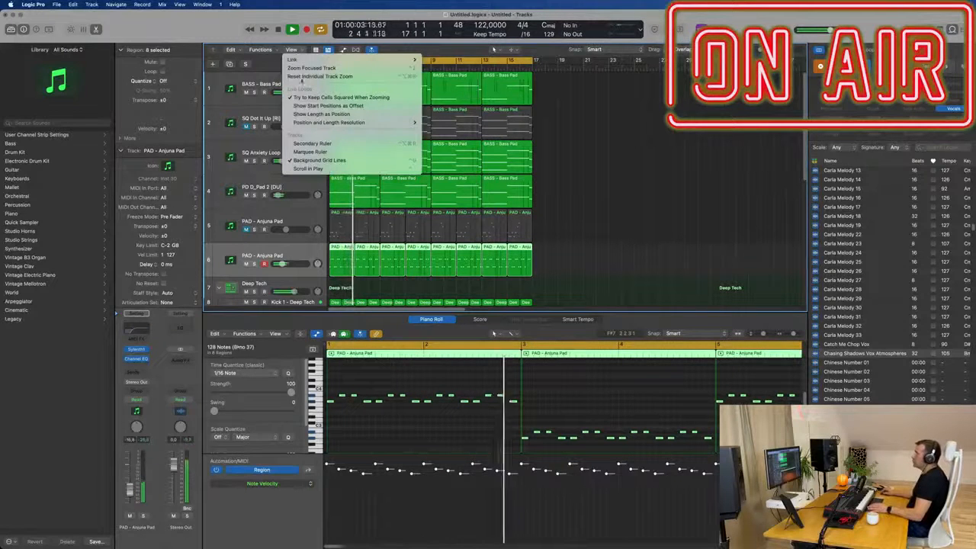
left_click(311, 145)
left_click(601, 147)
Select all regions of the 16-bar section and repeat them three times so the arrangement reaches bar 65.
key("super+Left")
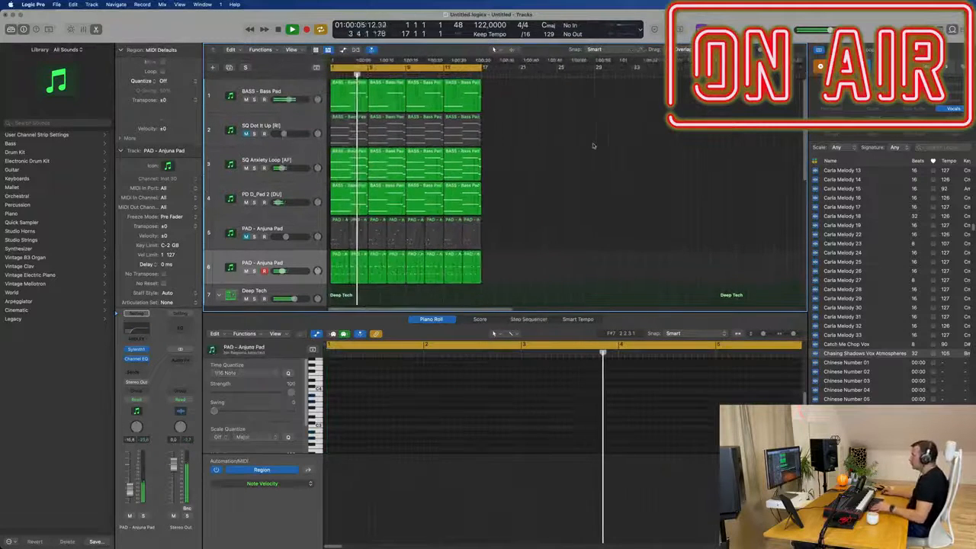
key("super+a")
key("super+r")
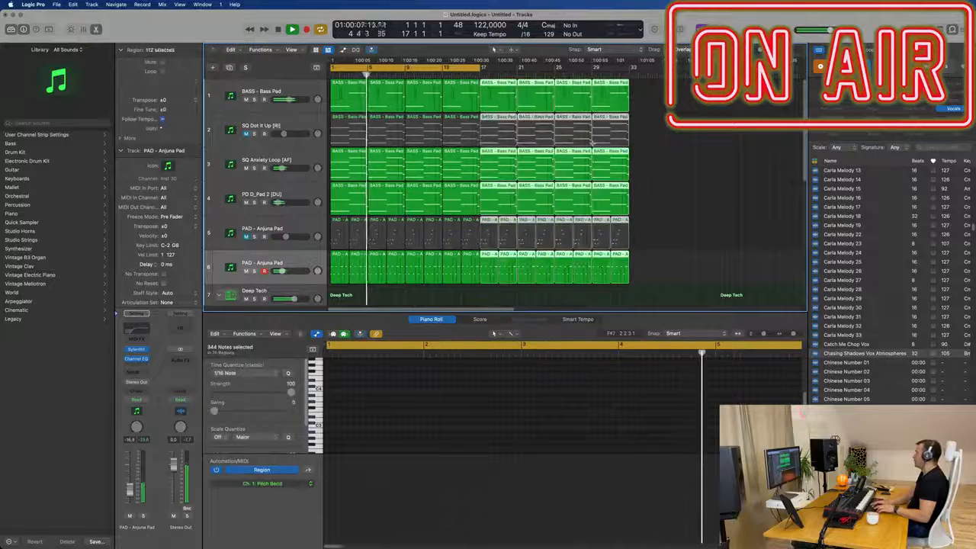
key("super+r")
key("super+r")
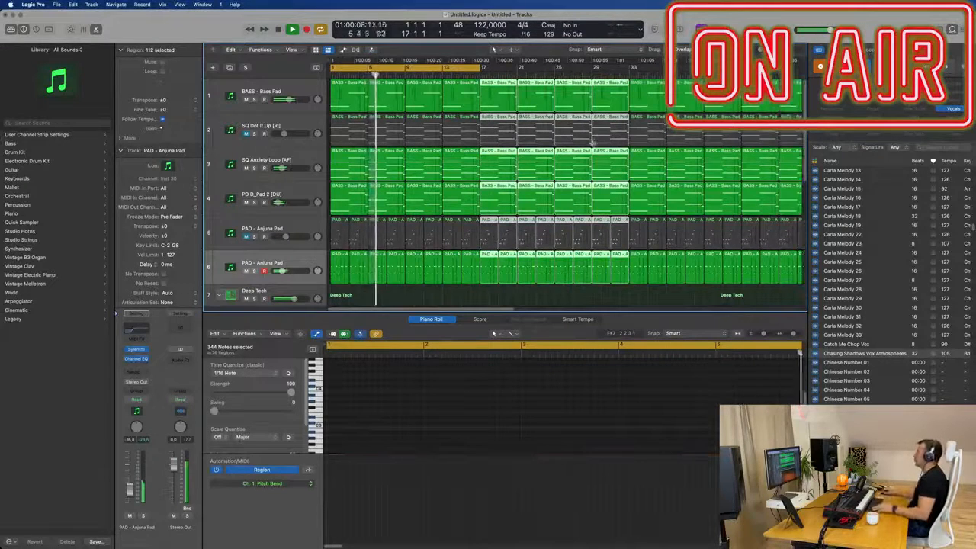
key("super+Left")
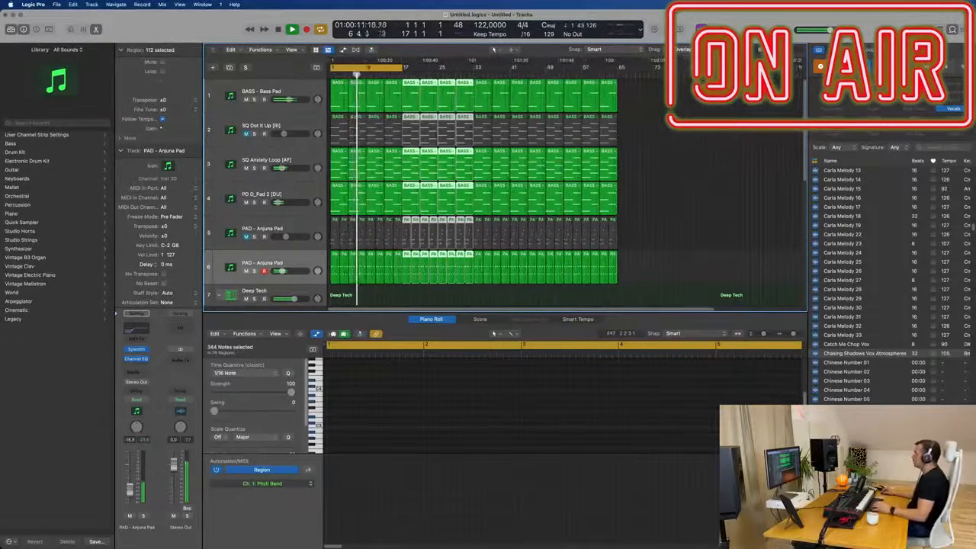
Close the loop browser, deselect all regions and play the extended arrangement from bar 1 with shorter track lanes.
key("o")
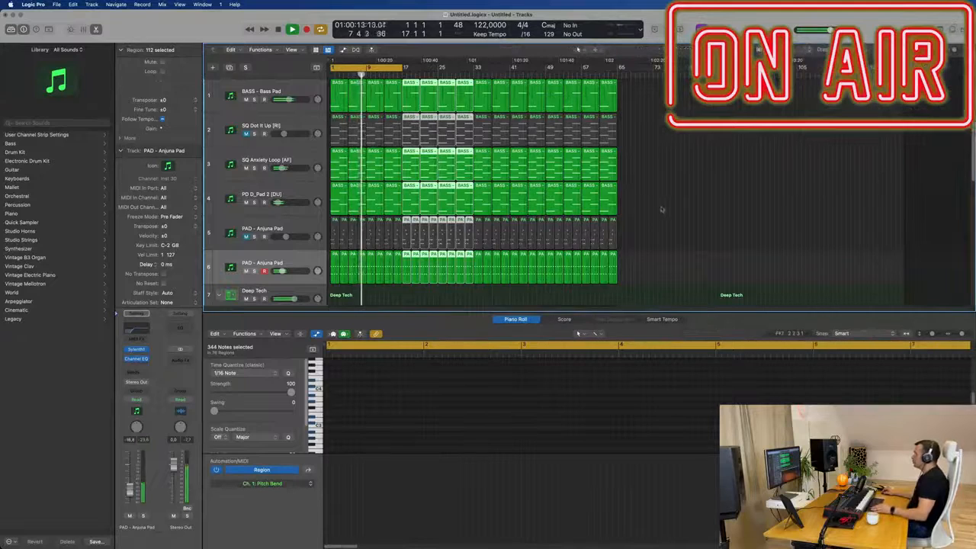
left_click(712, 176)
key("space")
key("space")
key("super+Right")
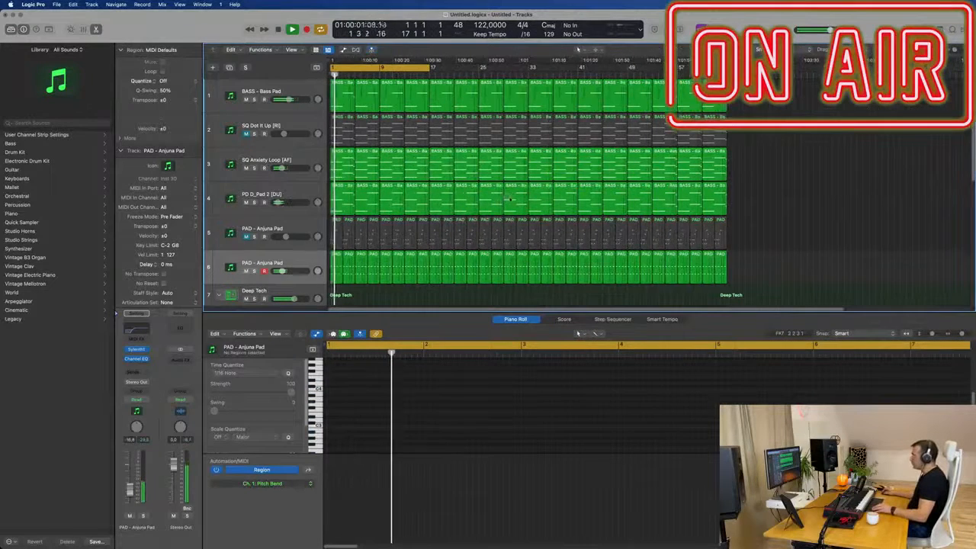
scroll(510, 199, "down", 3)
key("super+Up")
key("super+Up")
key("super+Up")
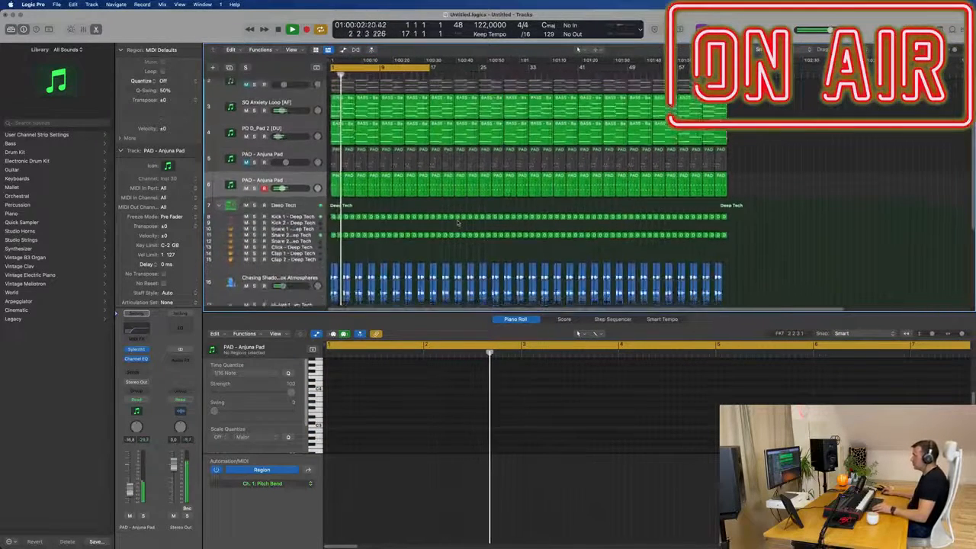
scroll(458, 222, "up", 2)
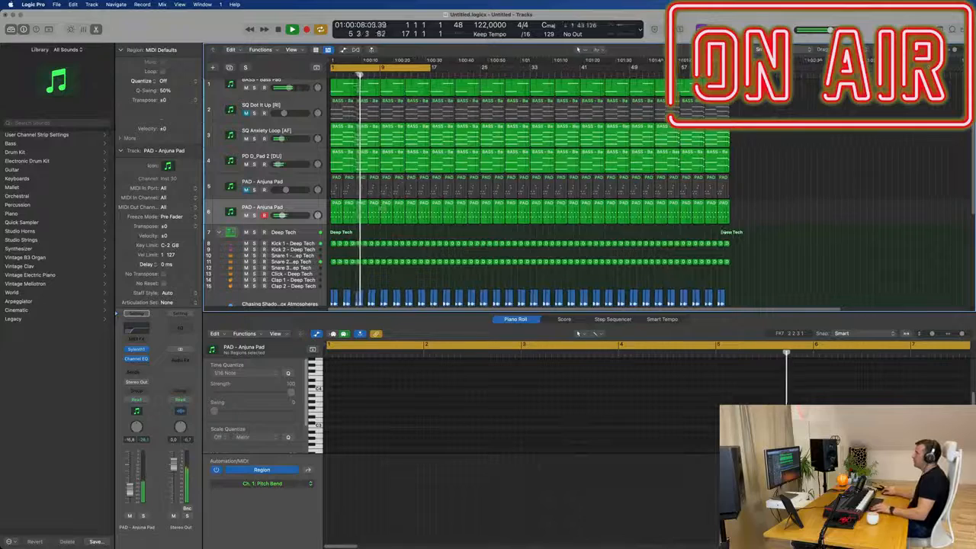
Solo the new Anjuna Pad track to hear it alone, turn solo off and restart playback from bar 1.
key("super+Right")
left_click(285, 211)
key("s")
key("s")
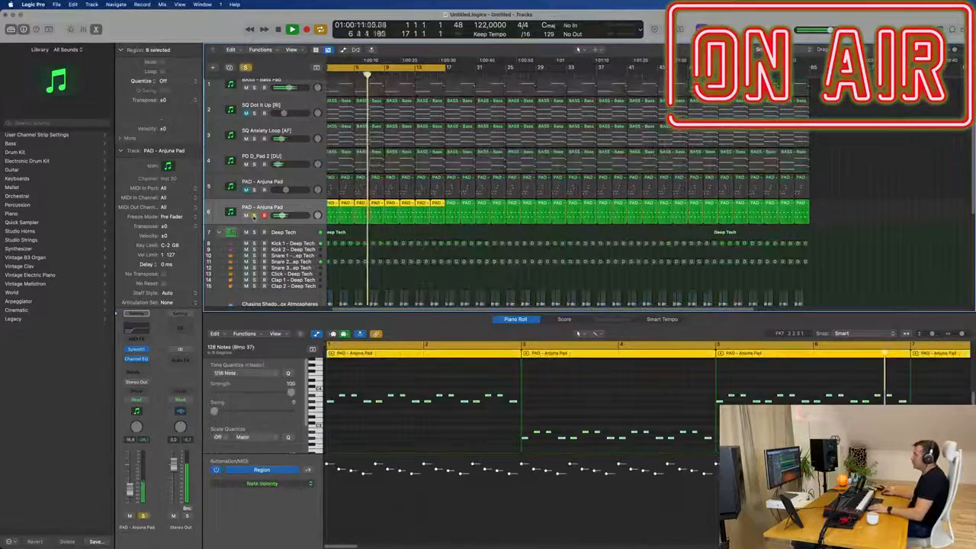
key("Return")
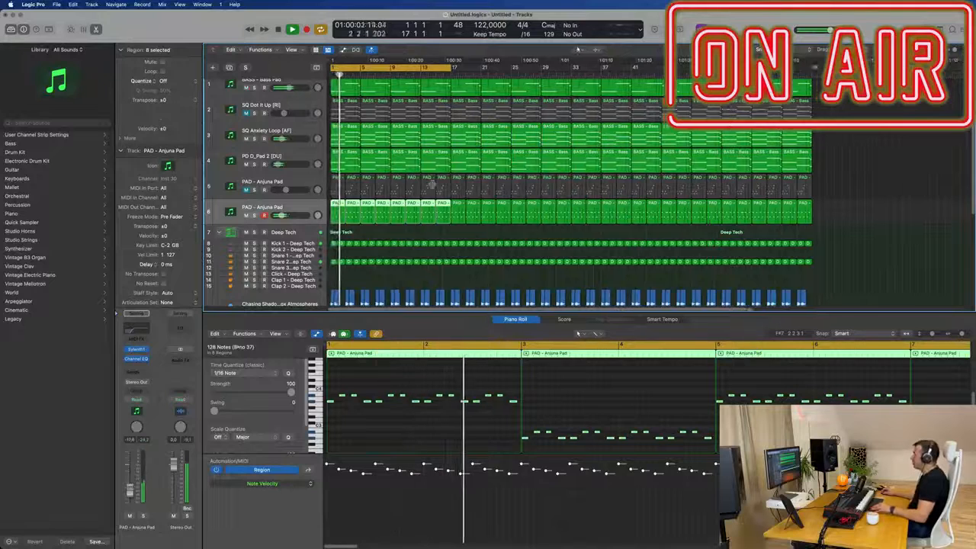
Select and unmute the SQ Dot It Up track, listen from bar 1 and clear the region selection.
key("super+Left")
scroll(394, 120, "up", 1)
scroll(390, 114, "down", 1)
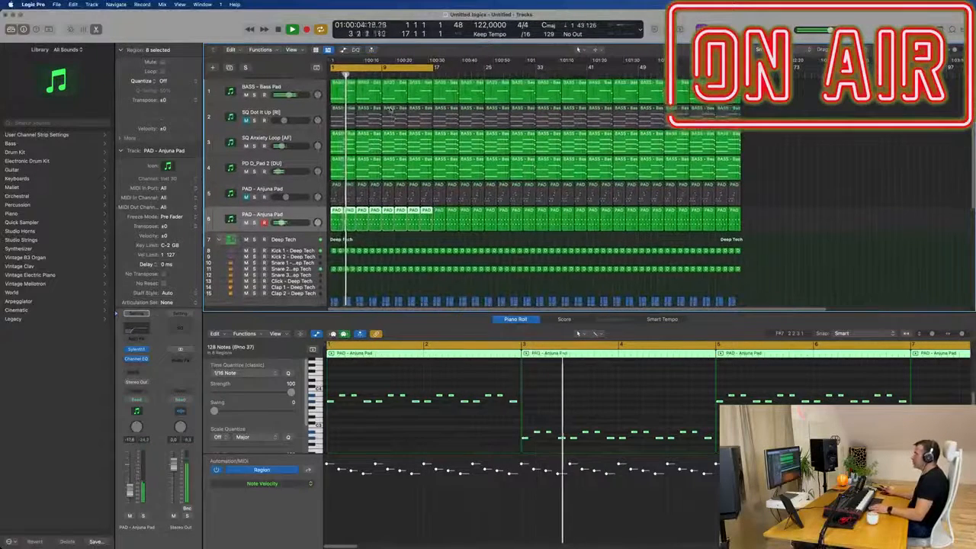
left_click(292, 113)
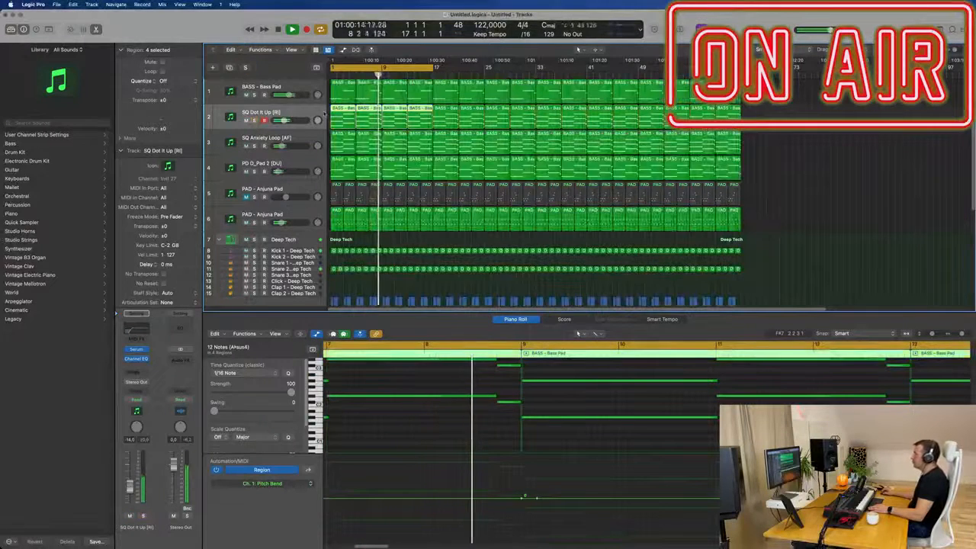
key("Return")
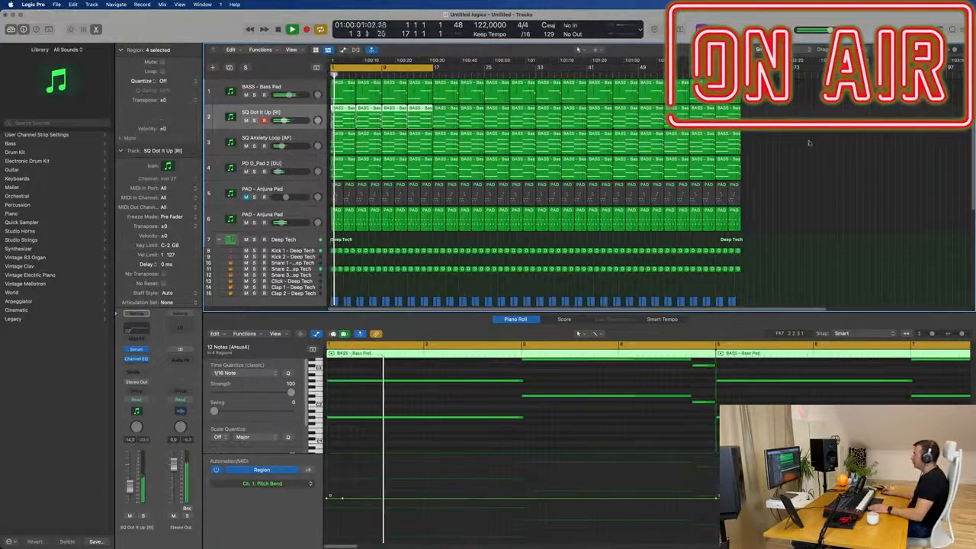
left_click(810, 142)
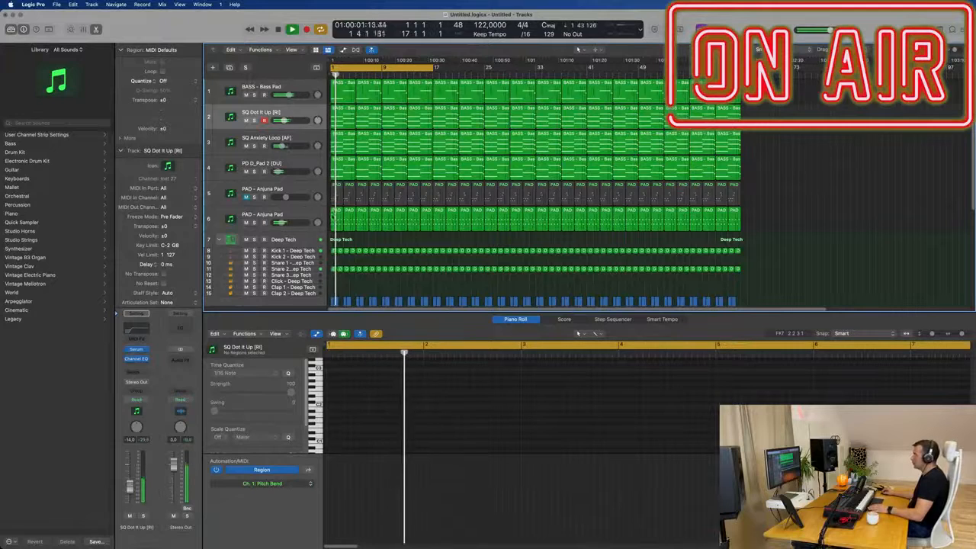
Delete the new Anjuna Pad track's regions in bars 1 to 16.
left_click(338, 213)
left_click_drag(337, 217, 427, 224)
key("Delete")
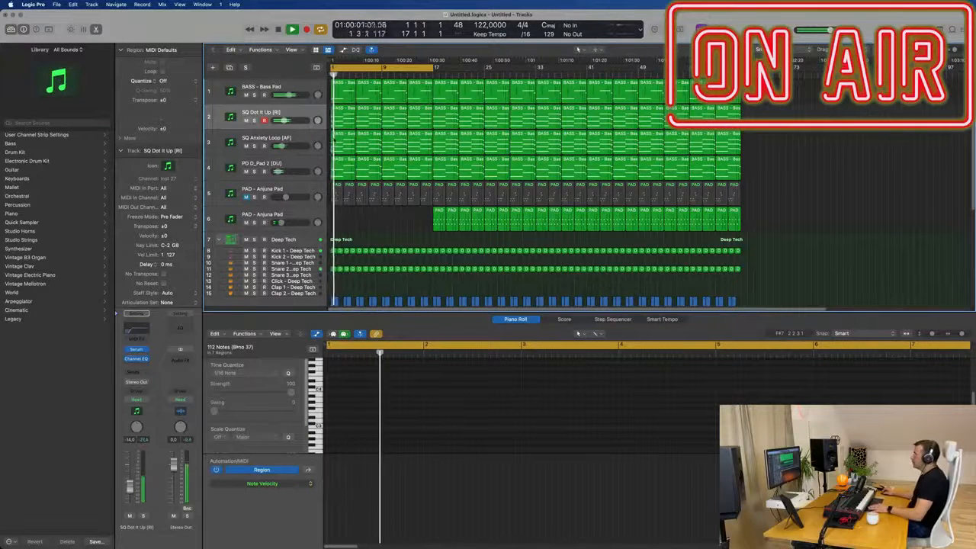
Delete the four SQ Dot It Up regions in bars 1 to 16.
left_click(340, 117)
key("Delete")
left_click(369, 118)
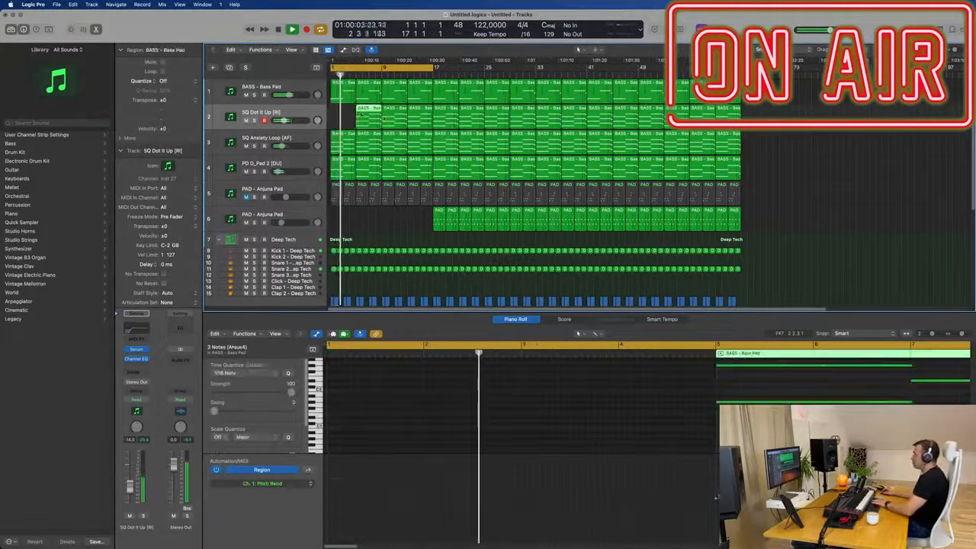
key("Delete")
left_click(405, 119)
key("Delete")
left_click(418, 118)
key("Delete")
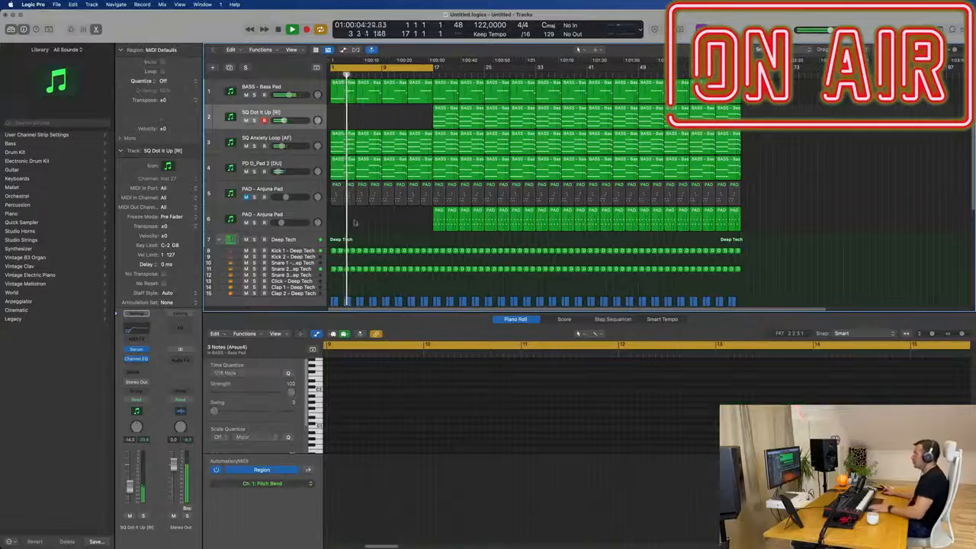
Delete the Chasing Shadows vocal chops in bars 1 to 16 and play the thinned intro.
scroll(363, 225, "down", 4)
key("super+Right")
key("super+Right")
key("Return")
left_click_drag(462, 194, 329, 227)
key("Delete")
scroll(392, 200, "up", 2)
key("super+Right")
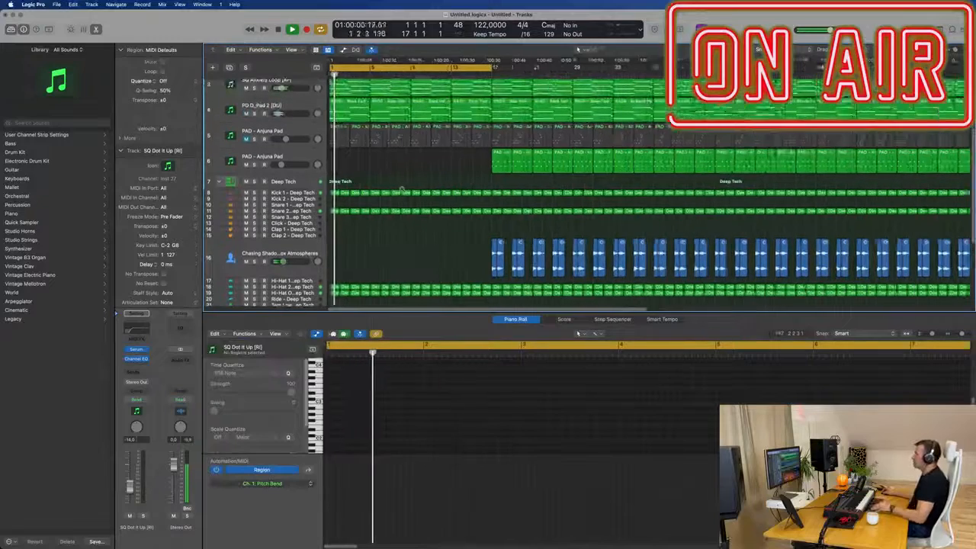
scroll(403, 189, "up", 1)
key("space")
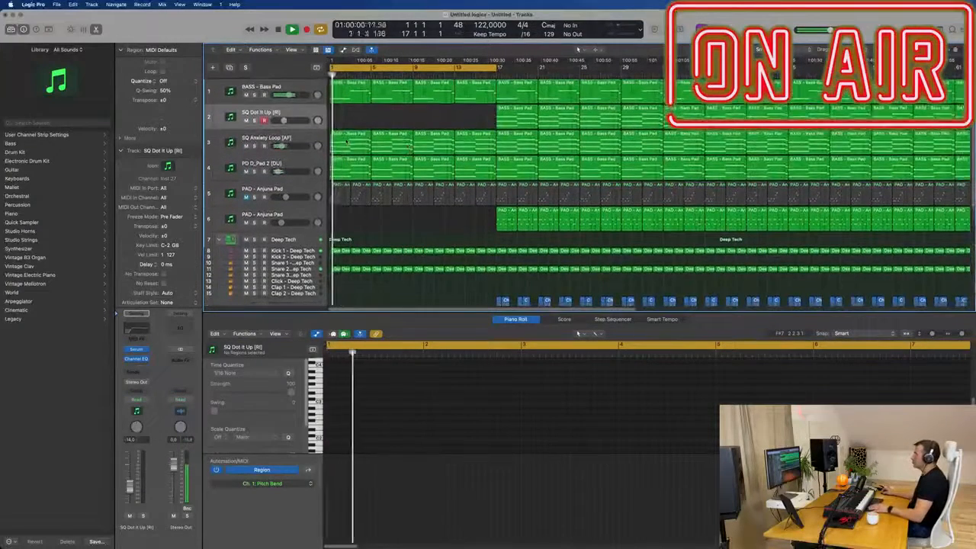
Listen to the intro and show the notes of the first region on the BASS - Bass Pad track in the Piano Roll.
left_click(347, 146)
key("space")
key("space")
left_click(345, 99)
scroll(542, 419, "up", 3)
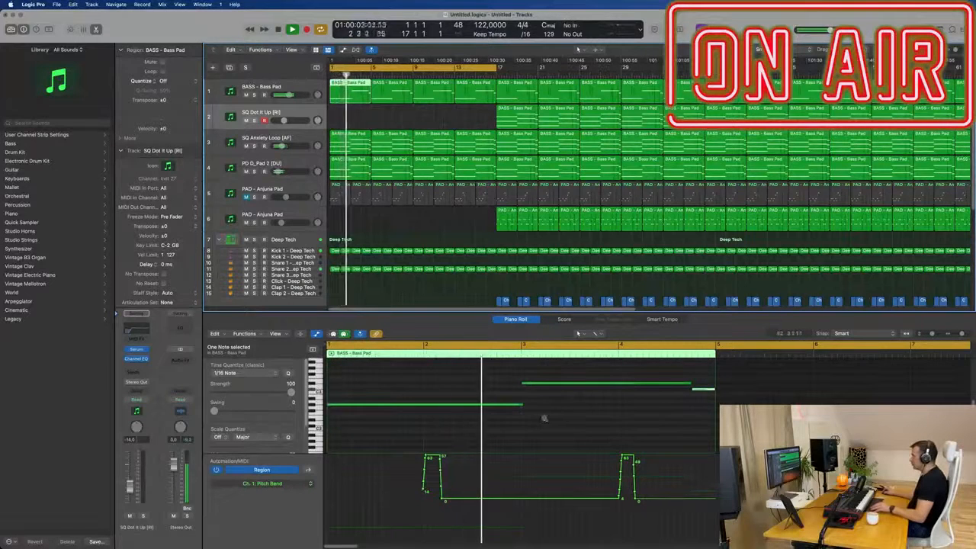
key("super+Left")
key("space")
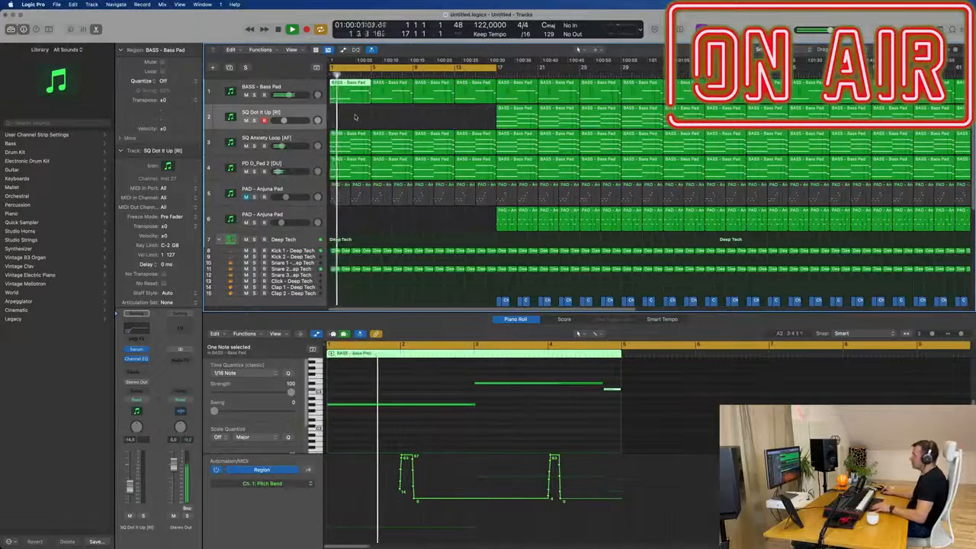
Delete the muted PAD - Anjuna Pad regions in bars 1 to 4 and split the remaining melodic regions at bar 3, splitting crossing notes.
left_click_drag(345, 226, 349, 88)
key("BackSpace")
key("Return")
double_click(349, 87, "super")
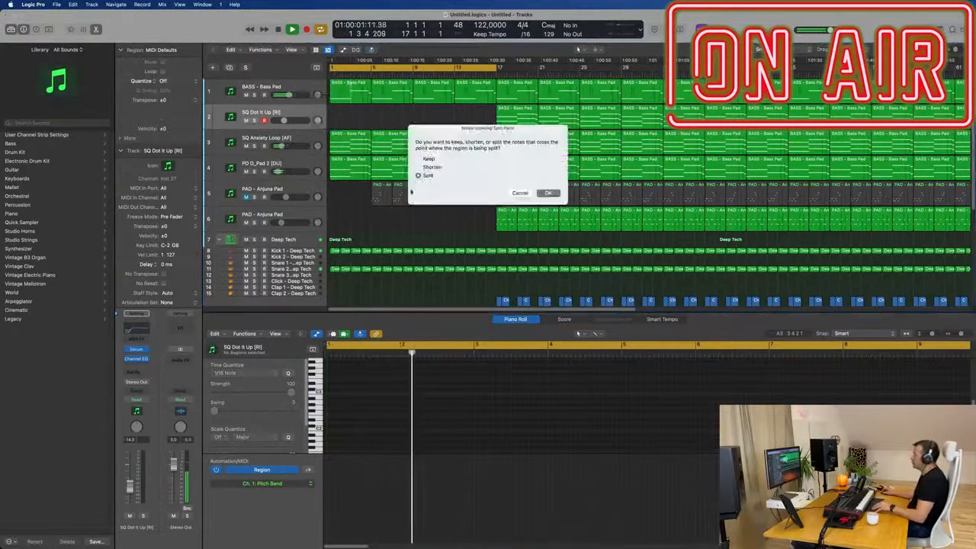
left_click(547, 193)
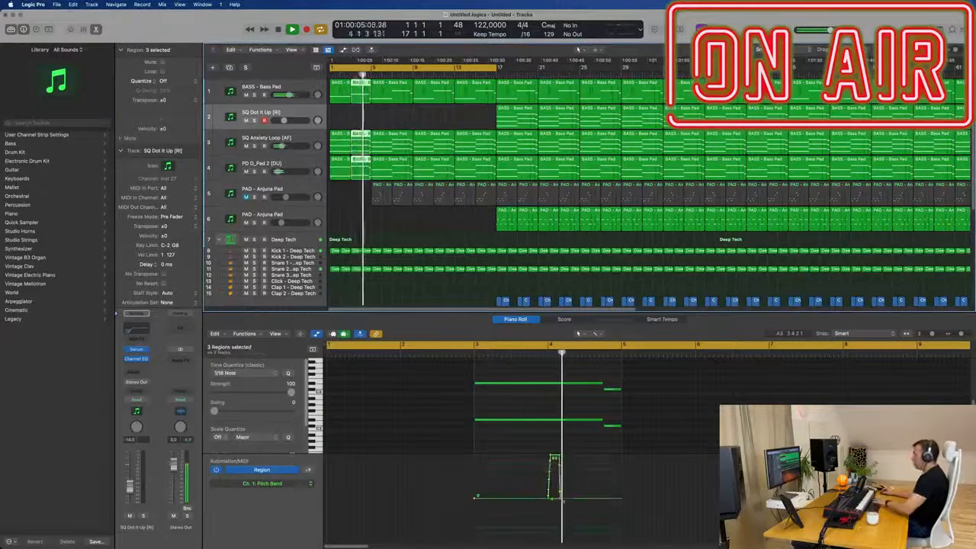
Delete the split-off second halves in bars 3 and 4 and repeat the first halves in their place on all three tracks.
key("Delete")
key("Return")
key("super+z")
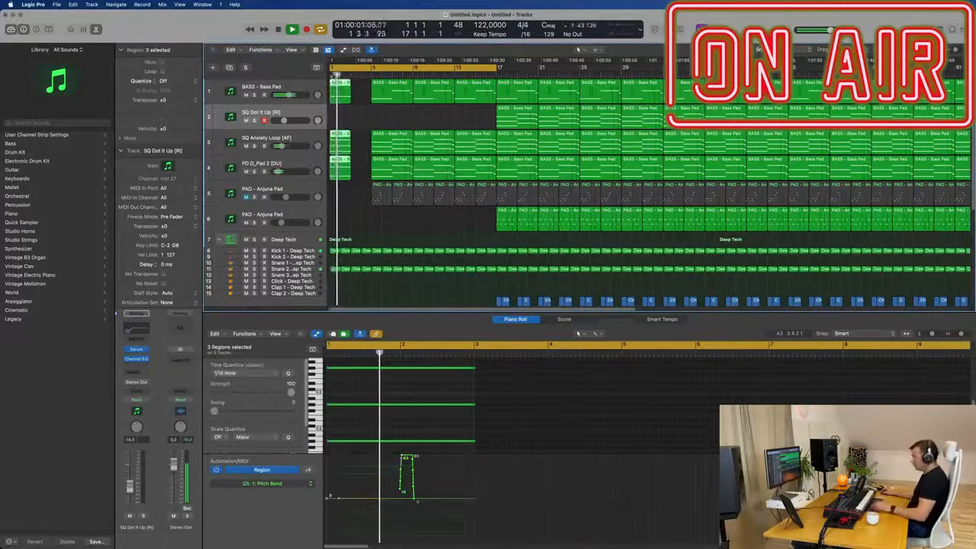
left_click(345, 211)
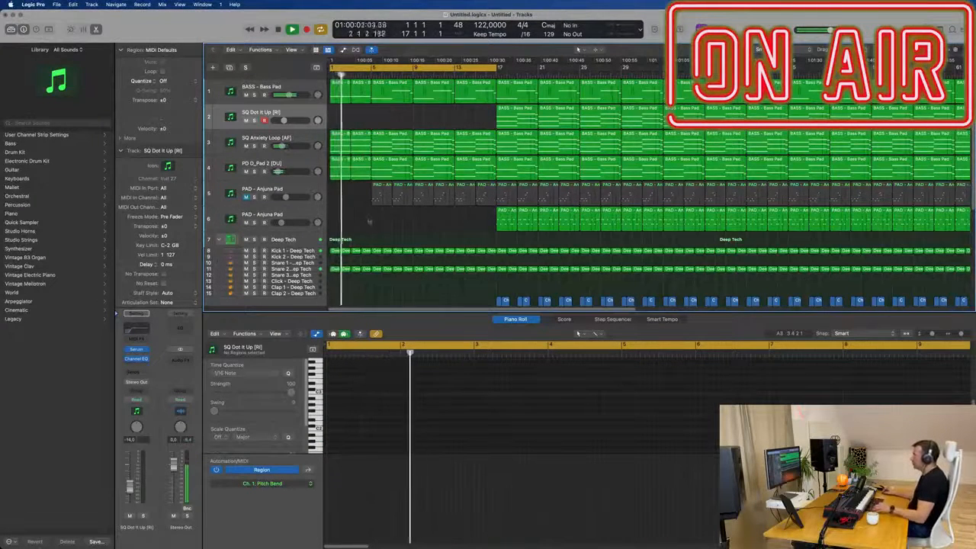
Clear the bass, synth and pad regions in bars 5 to 8 and copy the bar 17 Chasing Shadows vocal chop to bar 5.
left_click_drag(379, 221, 404, 98)
key("BackSpace")
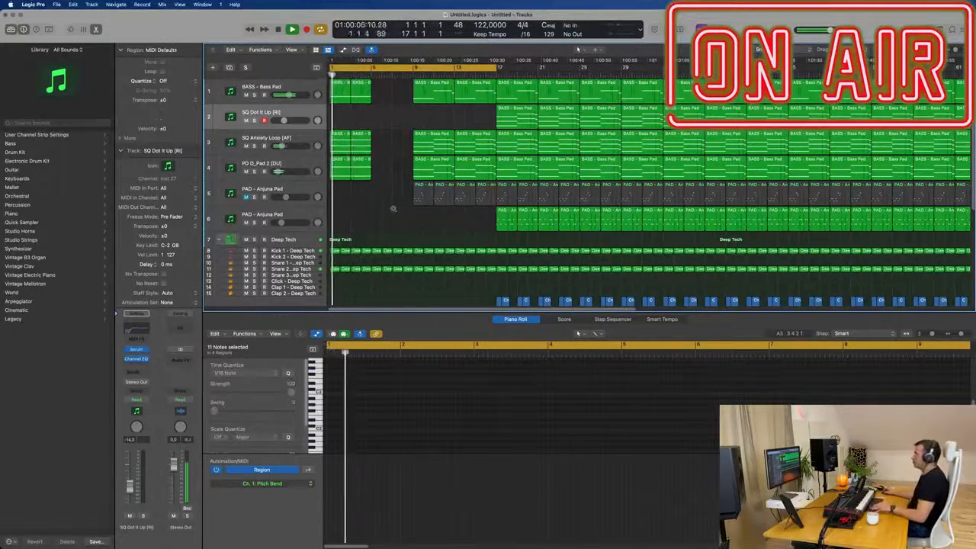
scroll(393, 208, "down", 3)
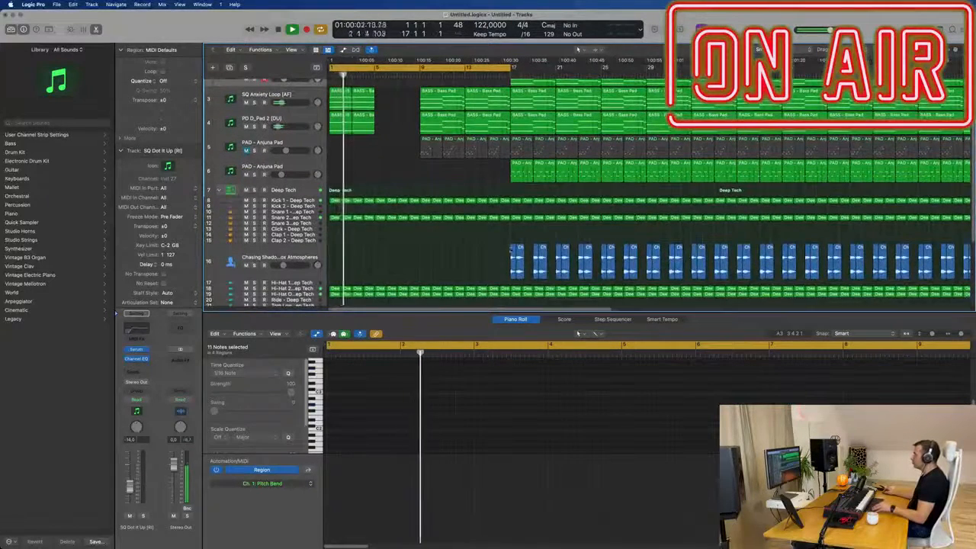
left_click_drag(512, 256, 380, 241)
Play the intro from the start and move the two PD D_Pad 2 regions from bars 1 to 4 into bars 5 to 8.
scroll(389, 109, "up", 2)
left_click_drag(390, 111, 334, 181)
scroll(362, 182, "right", 2)
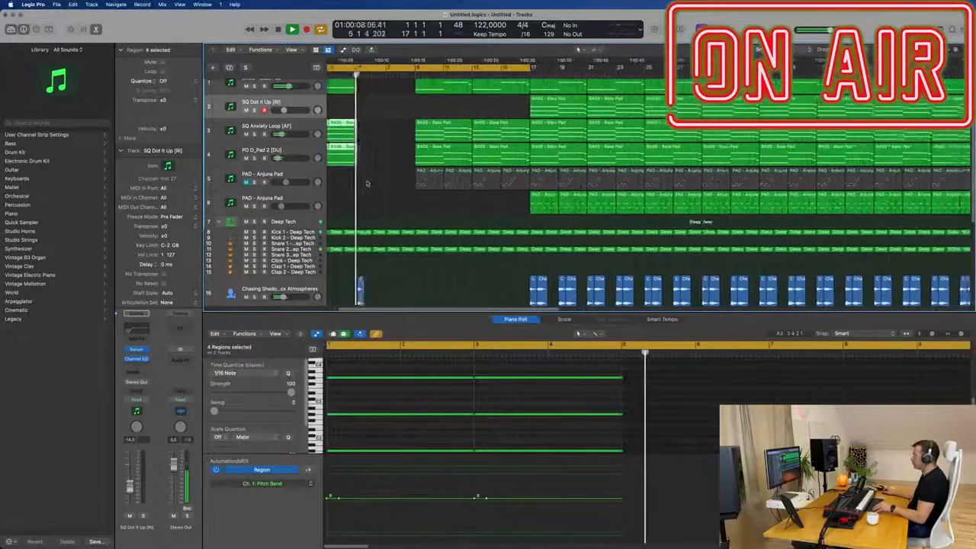
scroll(370, 179, "up", 1)
key("space")
key("Return")
key("space")
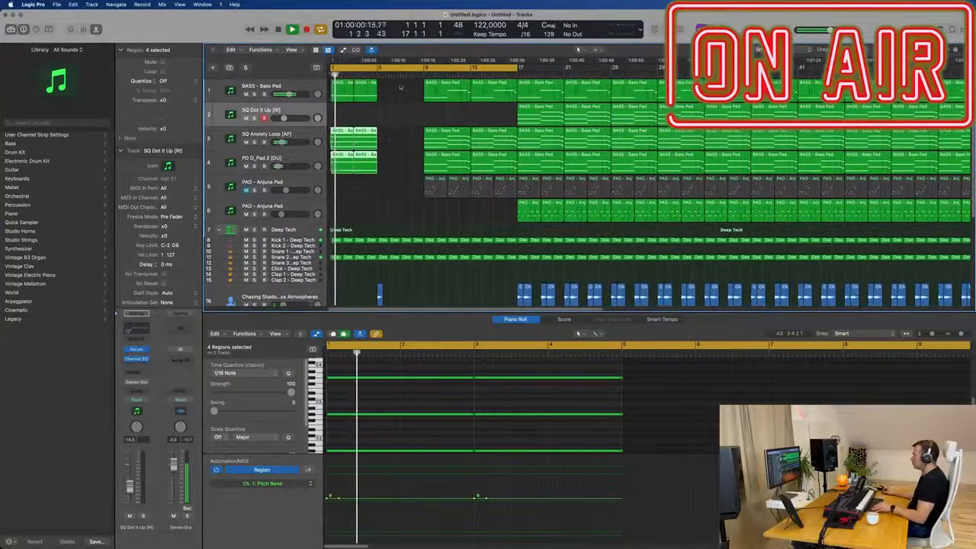
key("space")
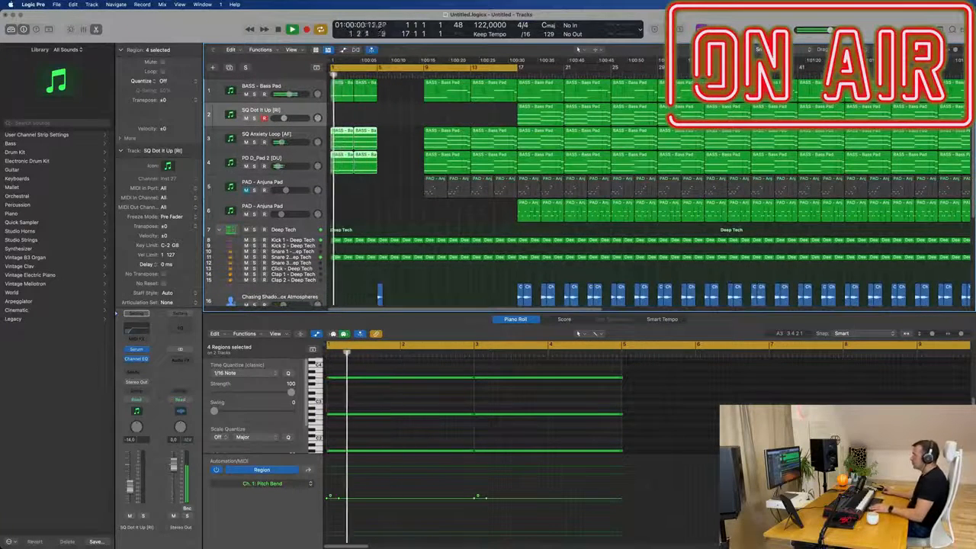
mouse_move(381, 163)
left_mouse_down()
mouse_move(340, 162)
mouse_move(390, 162)
left_mouse_up()
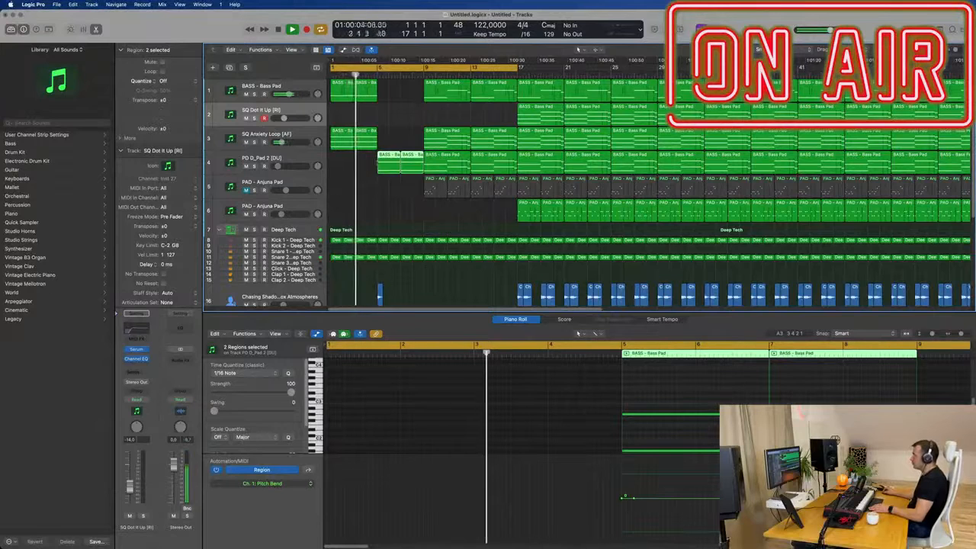
Listen to the opening bars and repeat the first two BASS - Bass Pad regions across bars 5 to 8.
left_click(297, 135)
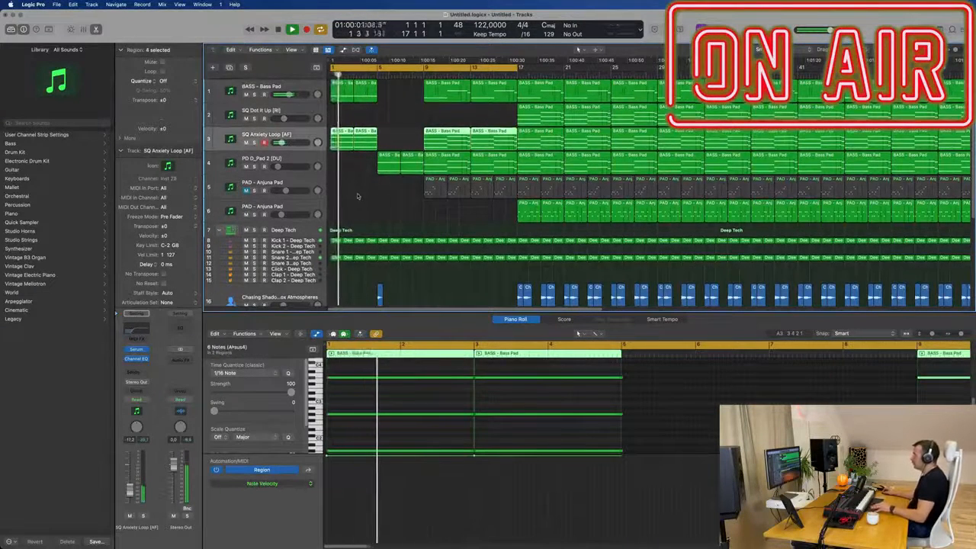
scroll(357, 196, "up", 2)
scroll(362, 195, "up", 2)
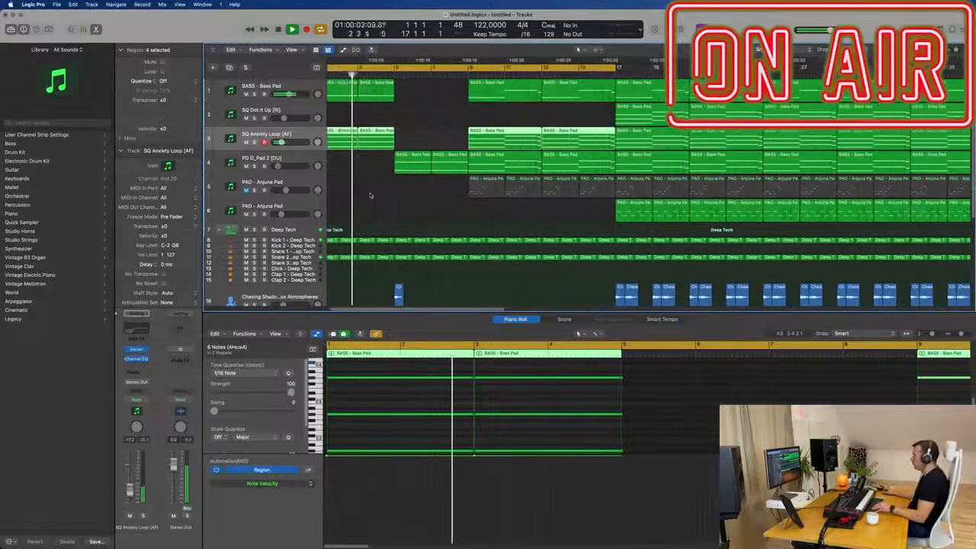
scroll(365, 197, "down", 4)
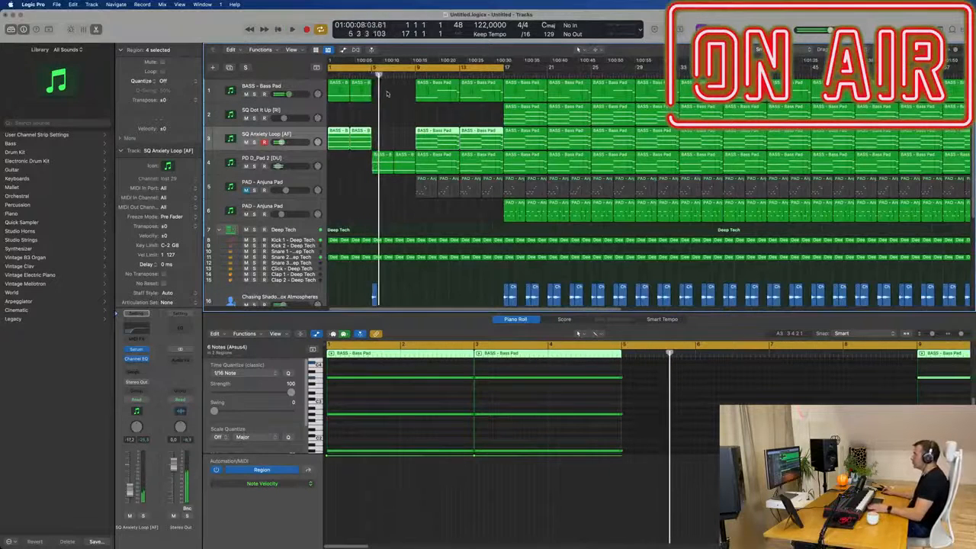
key("Return")
left_click_drag(387, 94, 340, 96)
key("super+r")
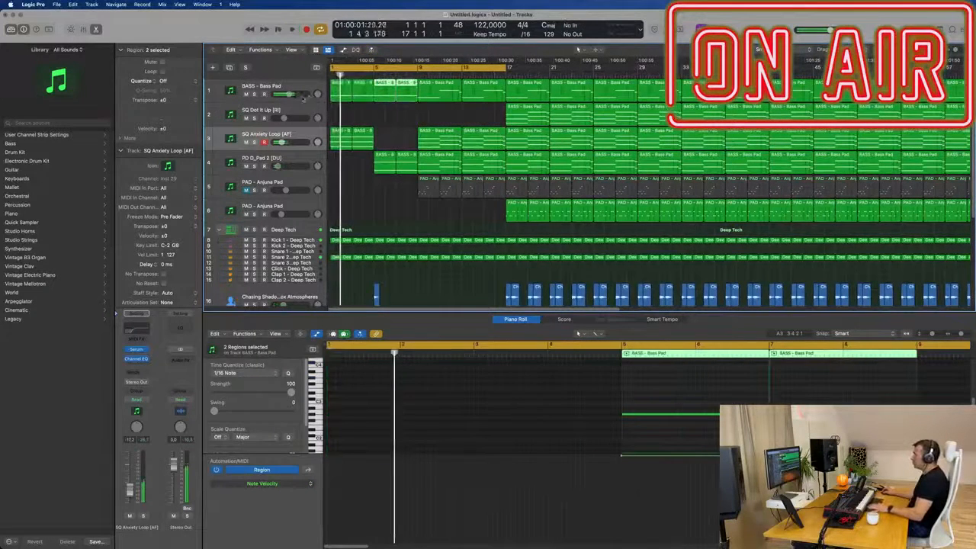
Enlarge the BASS - Bass Pad track, open its Sylenth1 instrument and set the track's automation mode to Touch.
left_click(305, 93)
left_click_drag(301, 102, 301, 151)
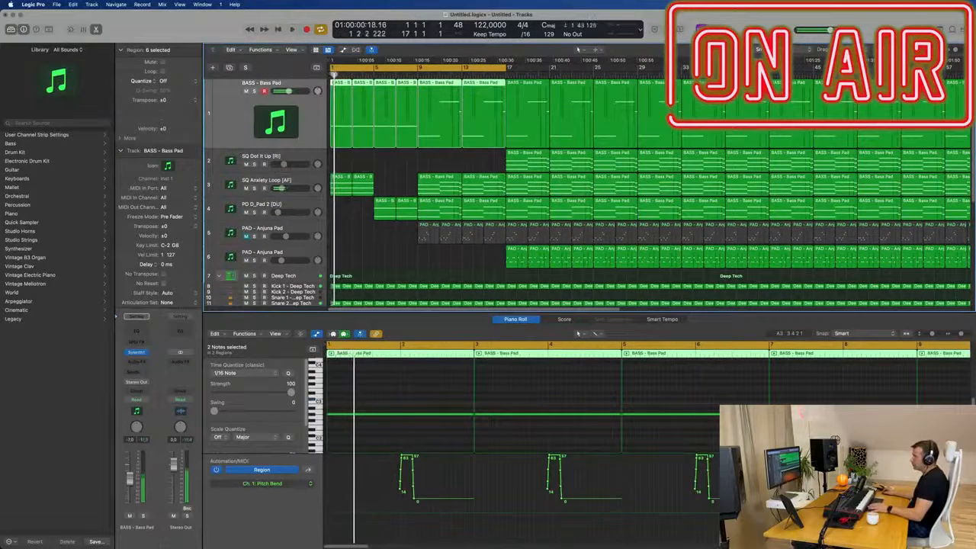
left_click(136, 352)
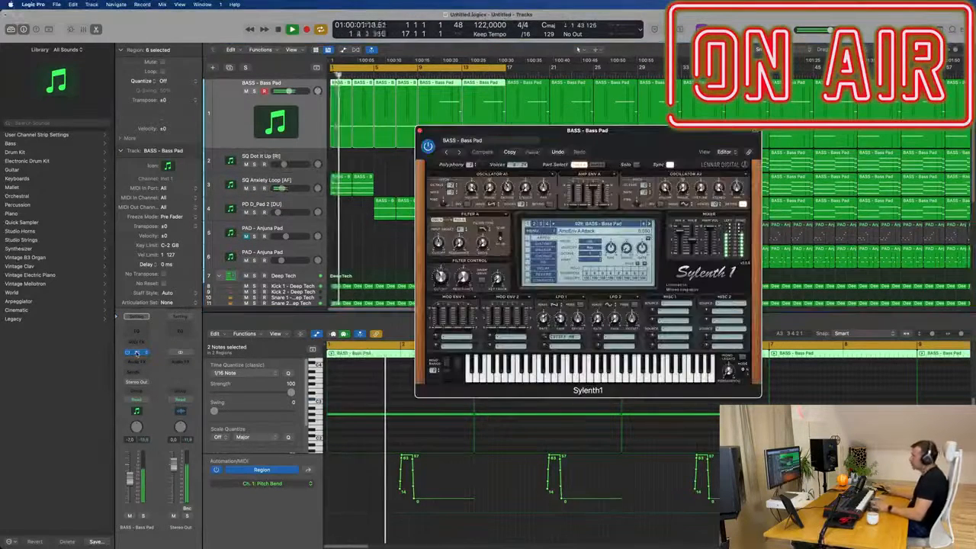
key("Return")
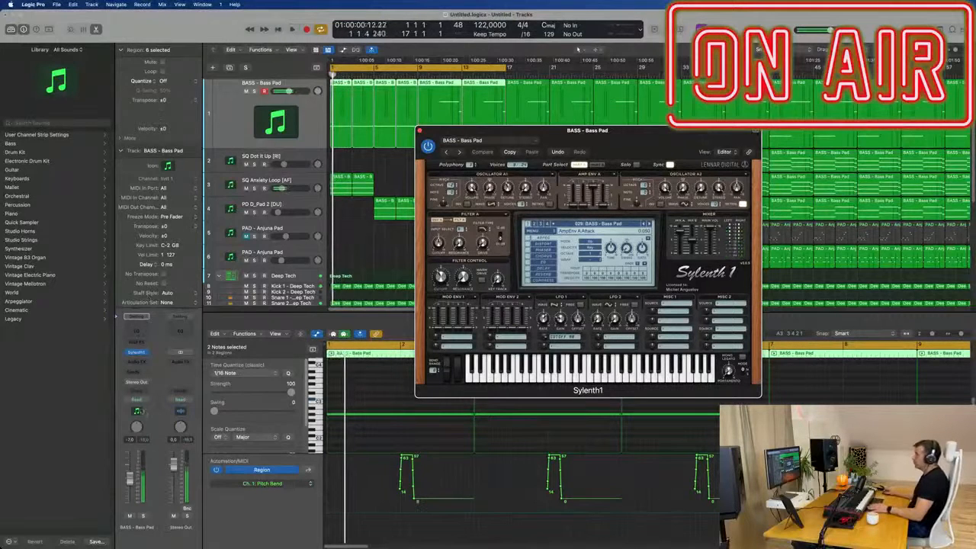
left_click(149, 402)
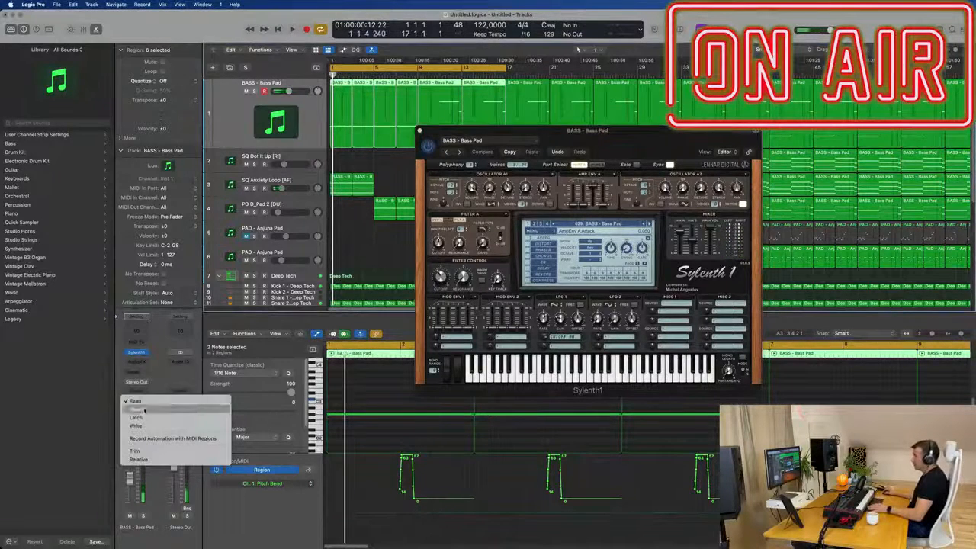
left_click(144, 409)
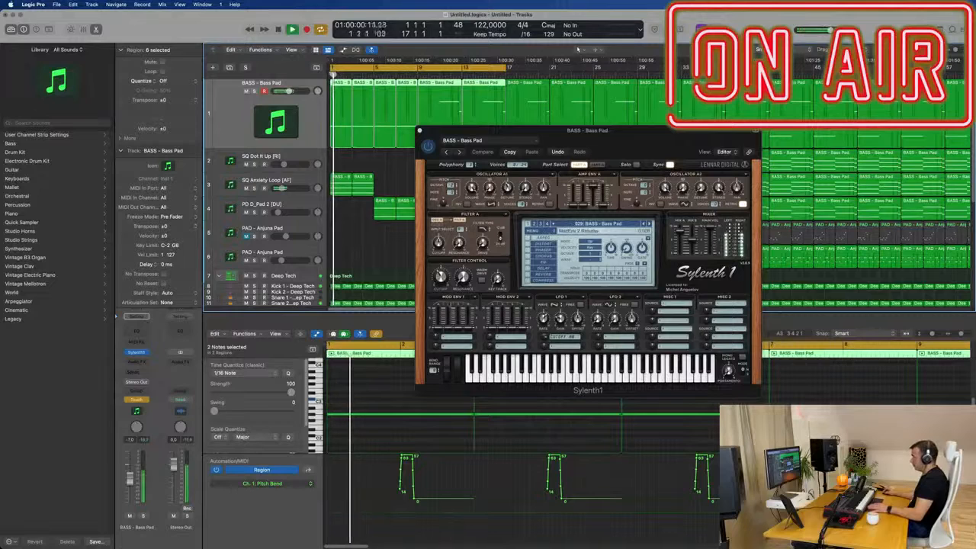
Write a short Filter Control Cutoff move from Sylenth1 into the bass track's automation during playback and close the instrument.
key("Return")
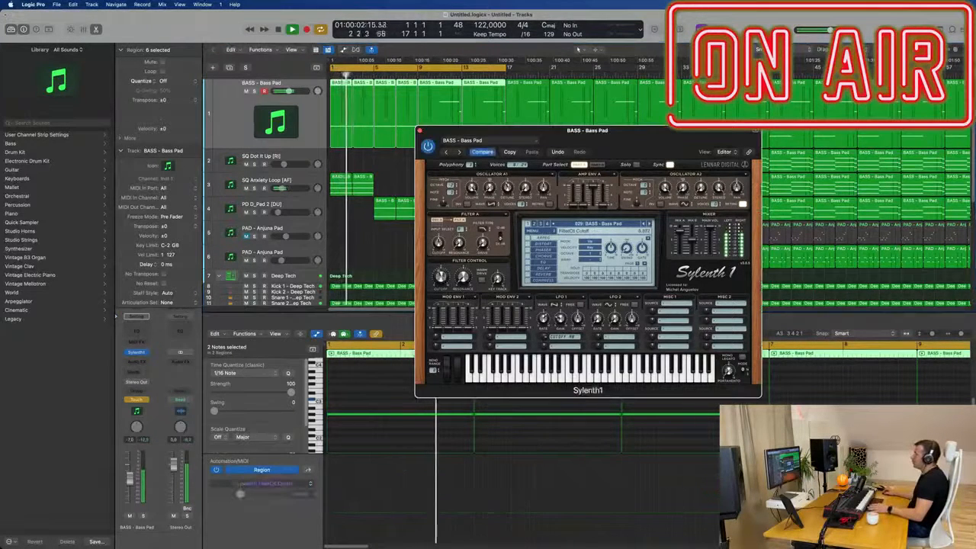
key("Return")
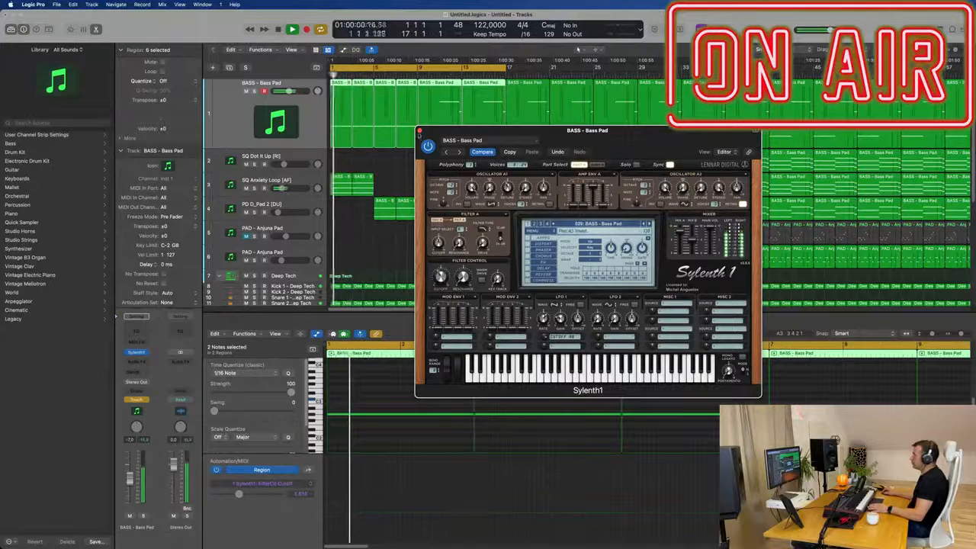
left_click(419, 130)
key("Return")
Show the track automation lanes and the toolbar above the arrangement.
key("a")
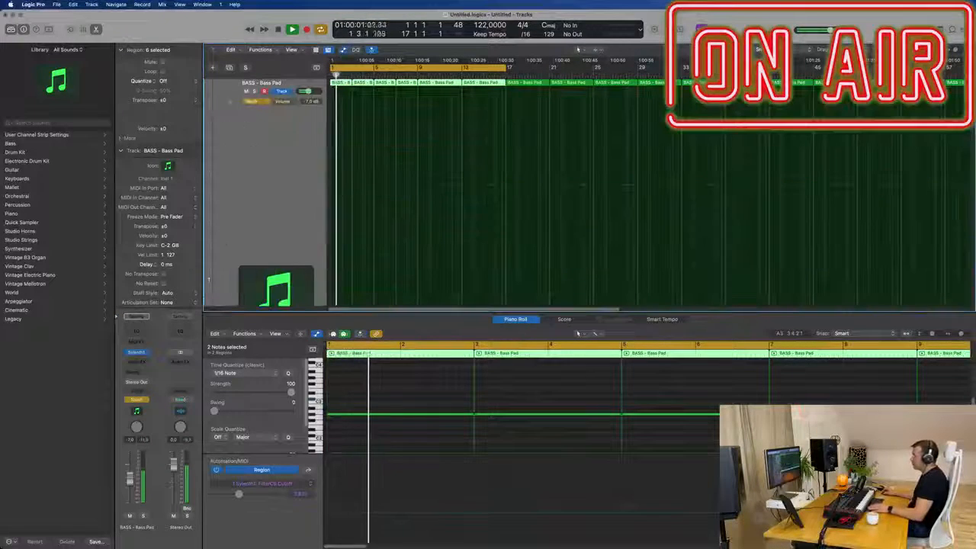
scroll(277, 153, "down", 5)
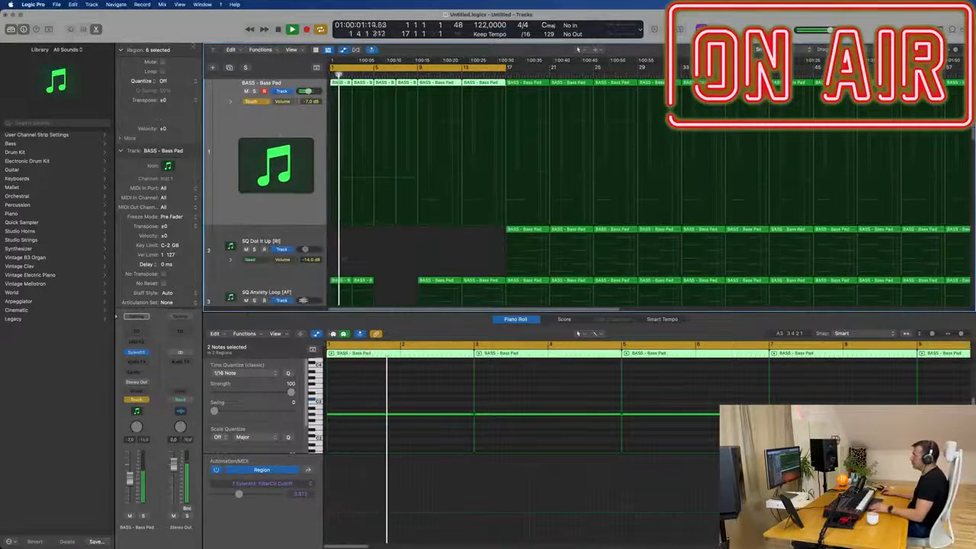
key("ctrl+alt+super+t")
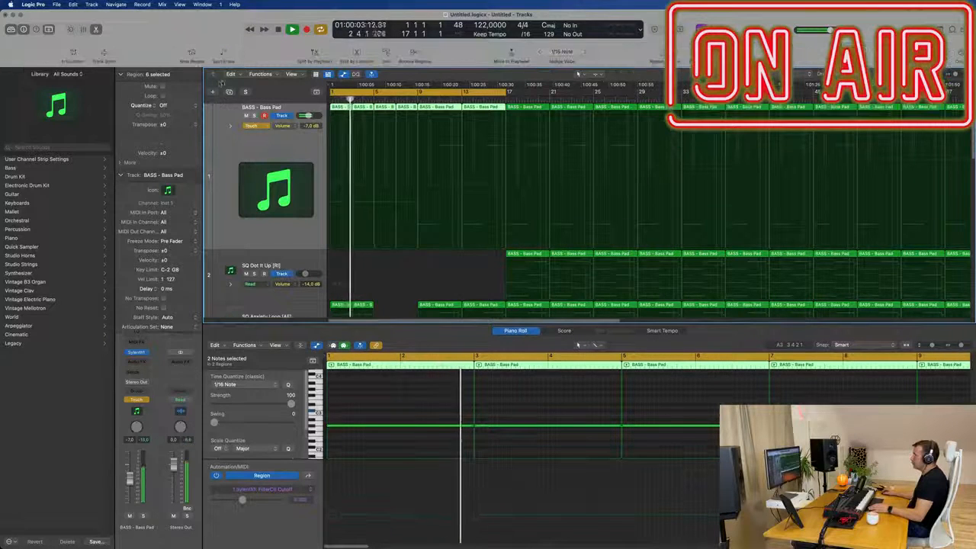
key("Return")
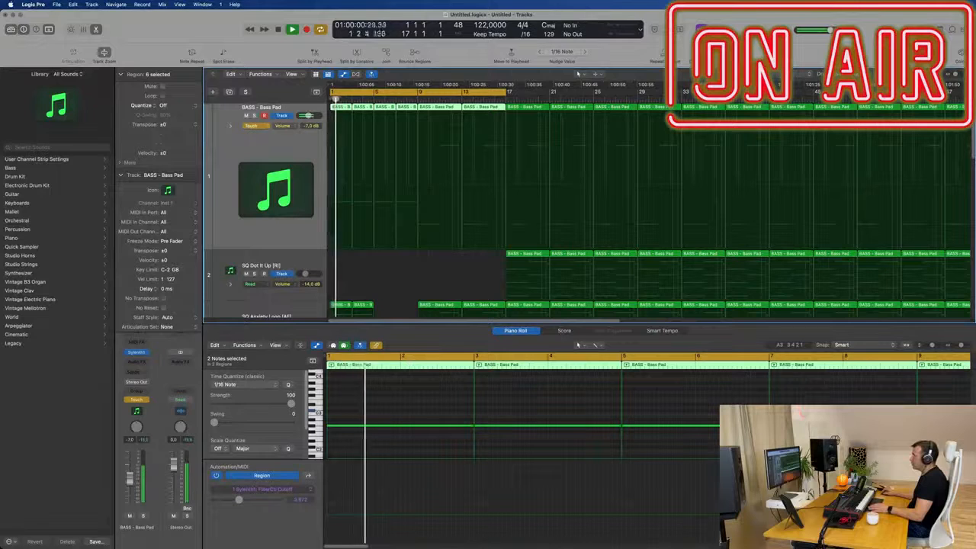
Set the bass track's automation mode to Read and display its Sylenth1 FilterCtl Cutoff automation.
left_click(254, 125)
left_click(258, 119)
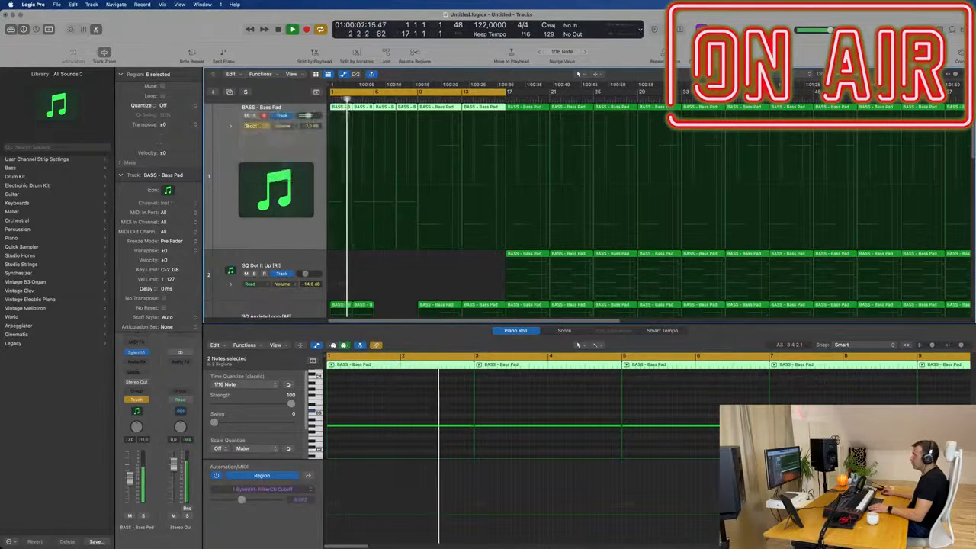
left_click(282, 126)
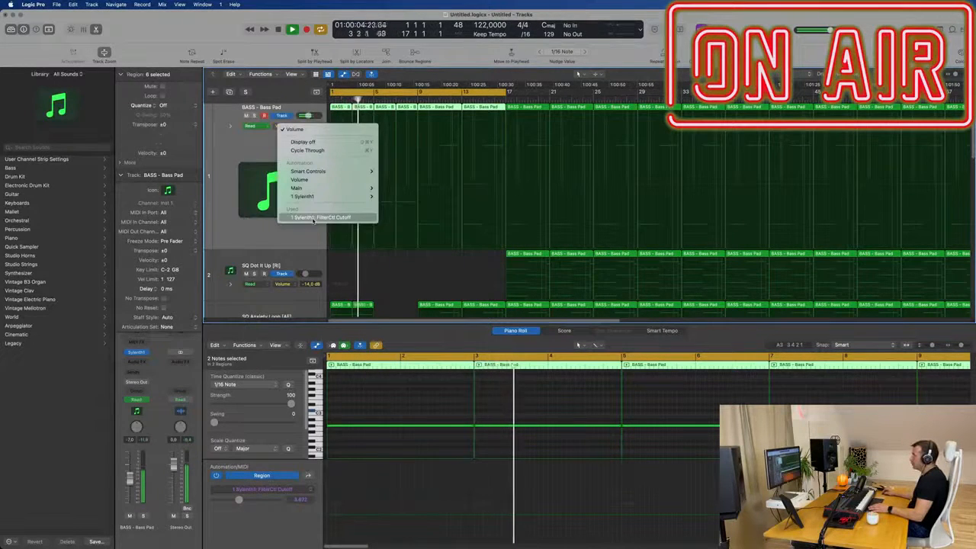
left_click(320, 216)
key("Return")
left_click(360, 198)
key("space")
key("space")
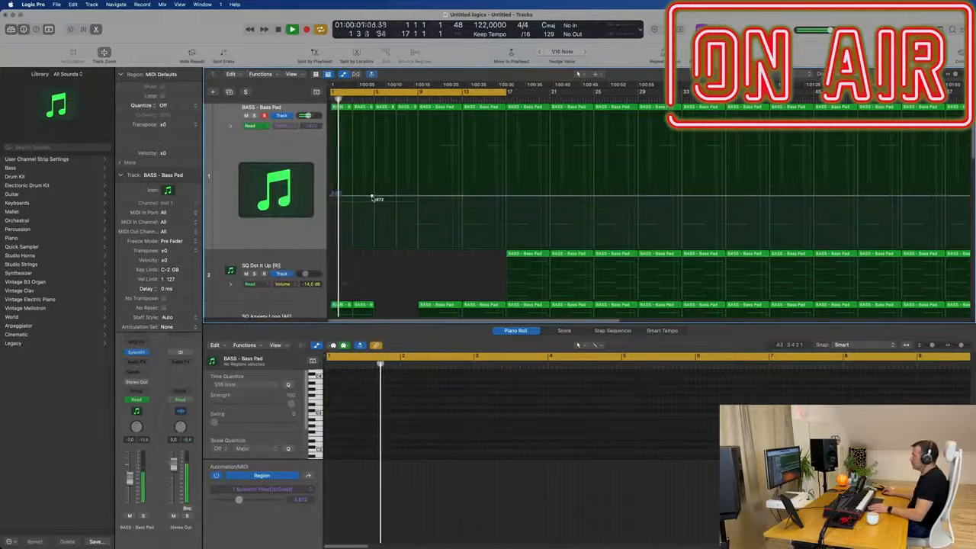
Add a cutoff point of 3.872 just before bar 9 and lower the bar 1 point to 3.299 for a gradual rise.
left_click(416, 198)
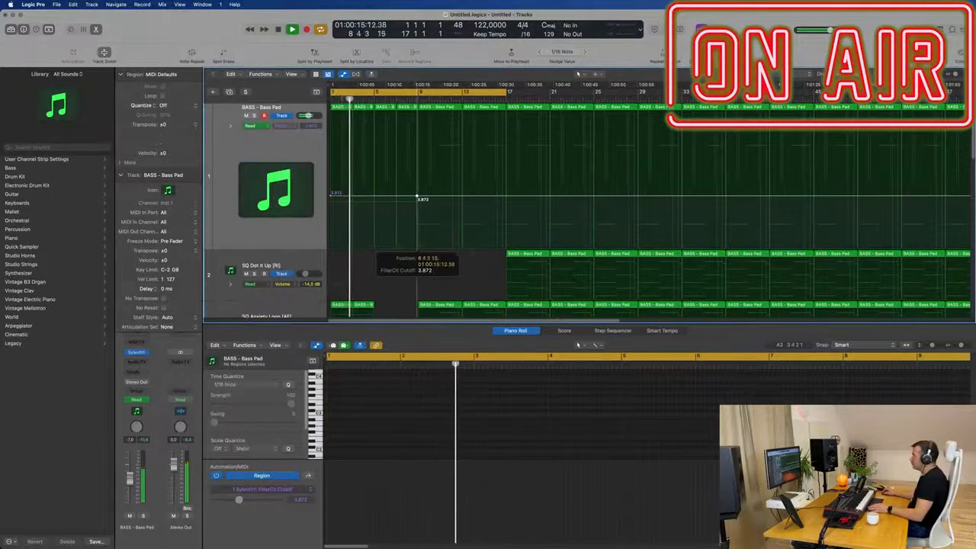
key("Return")
left_click(334, 211)
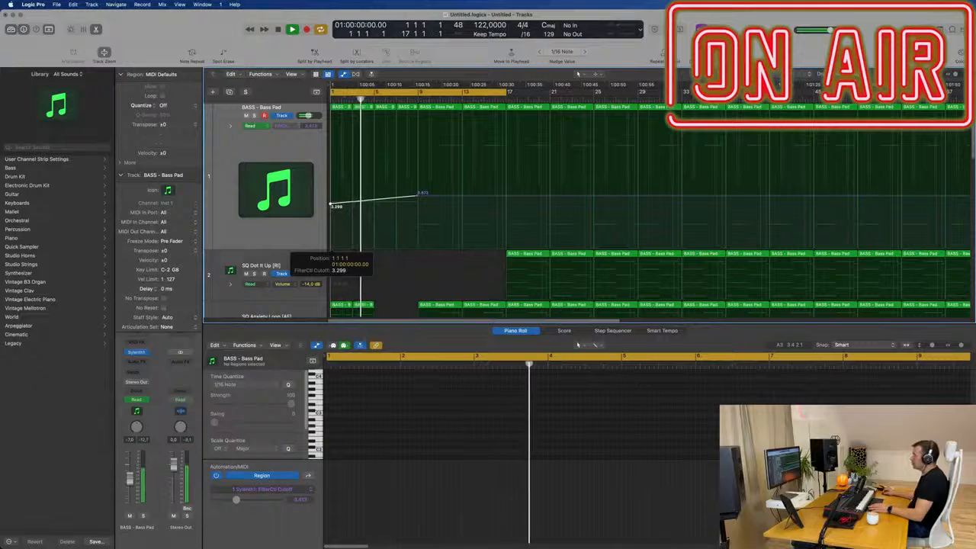
key("Return")
key("space")
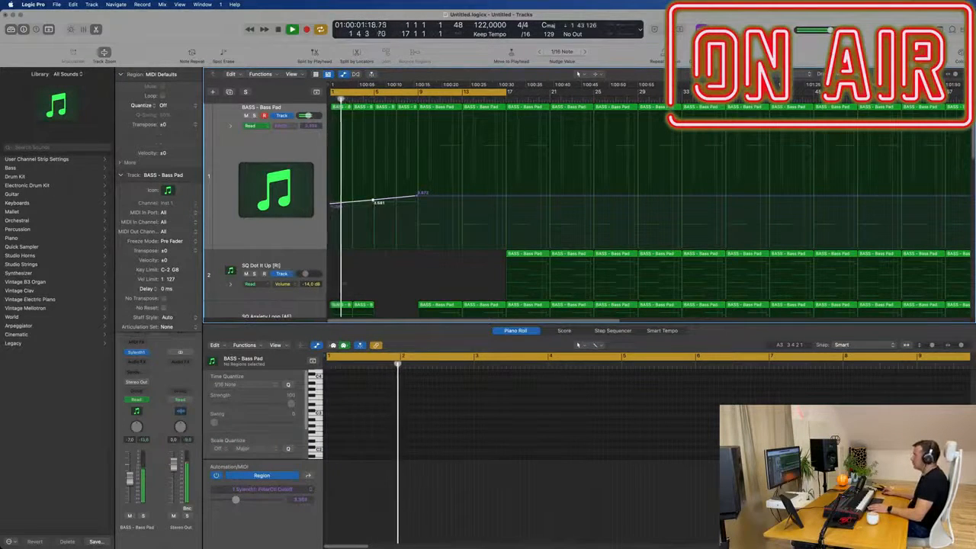
Shape a cutoff spike at bar 5 that rises from about 3.263 at the end of bar 3 and drops steeply back down.
left_click_drag(373, 200, 373, 202)
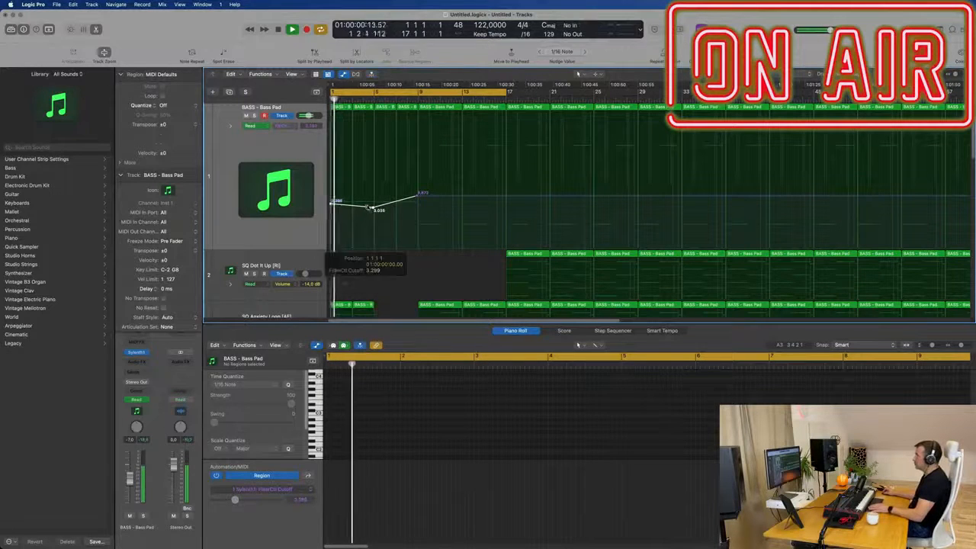
left_click_drag(374, 208, 378, 184)
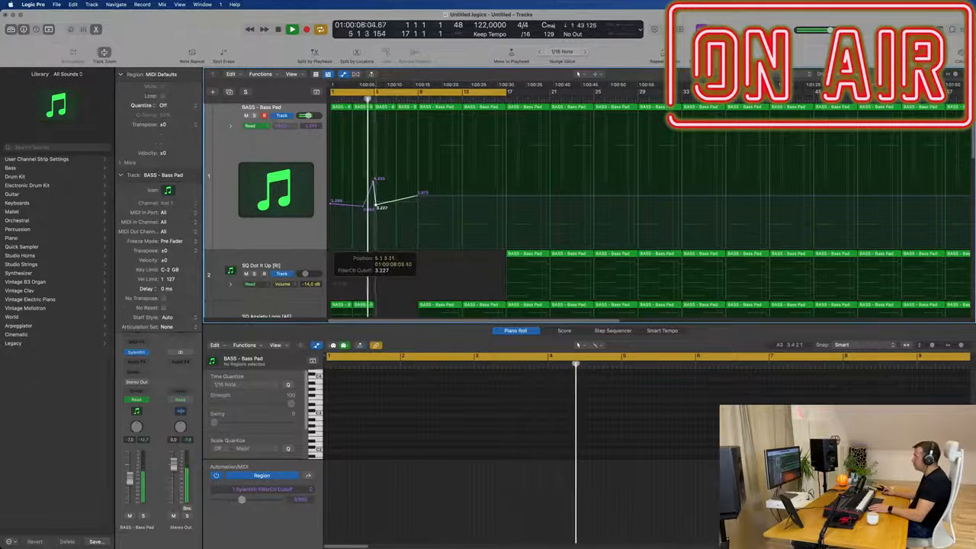
key("super+Right")
key("space")
key("space")
key("super+Right")
left_click_drag(380, 183, 380, 207)
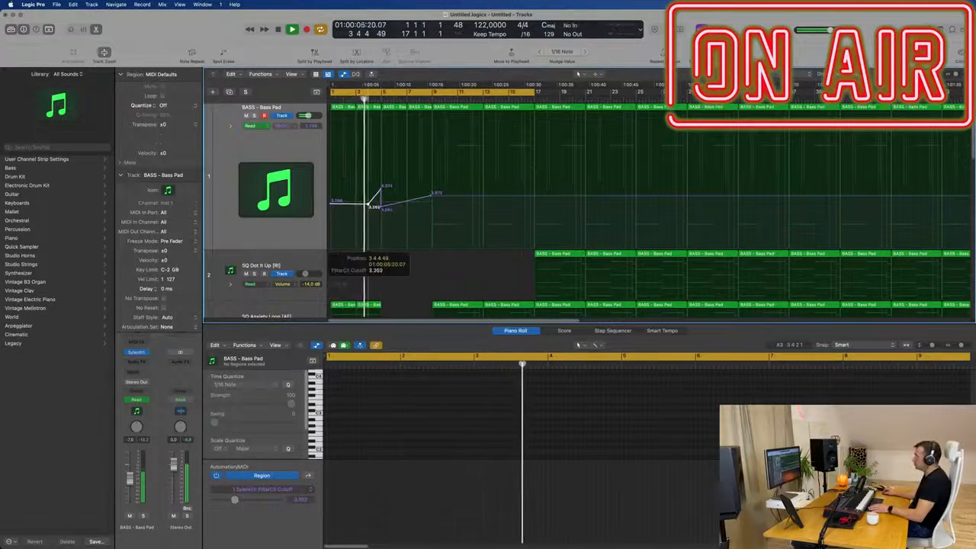
scroll(367, 209, "down", 3)
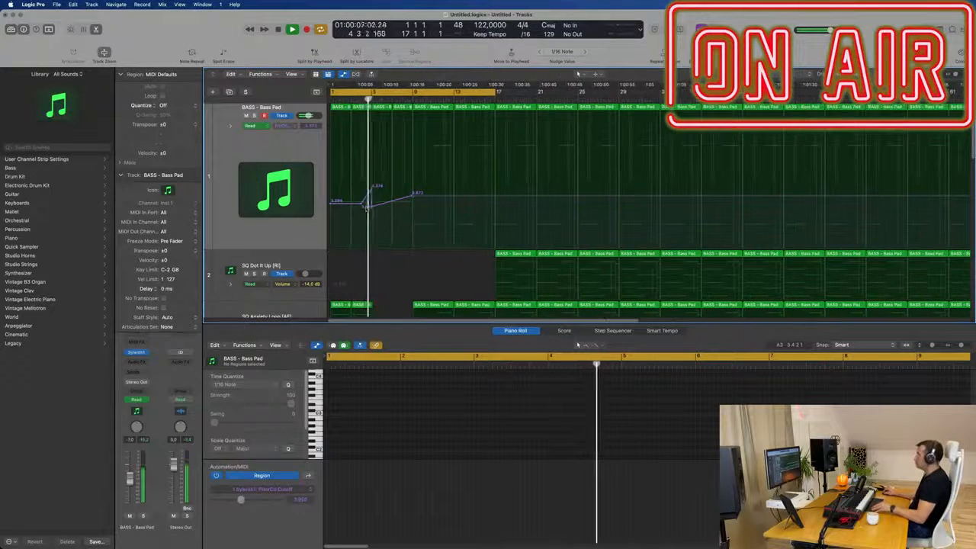
Fine-tune the bass cutoff spike at bar 5 so it peaks at 4.374 just before the bar line and drops steeply.
scroll(374, 209, "up", 6)
scroll(373, 209, "up", 4)
scroll(397, 207, "left", 4)
key("Return")
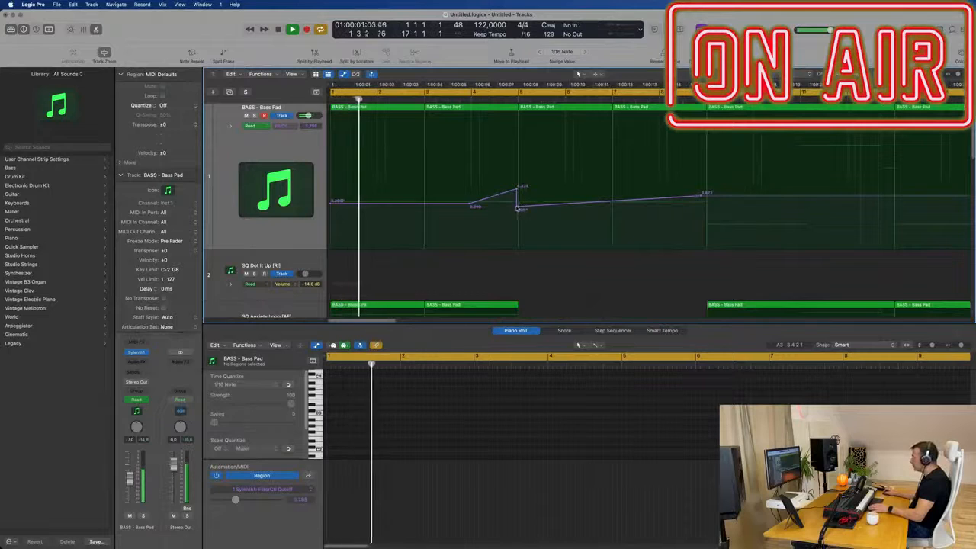
left_click_drag(517, 207, 519, 206)
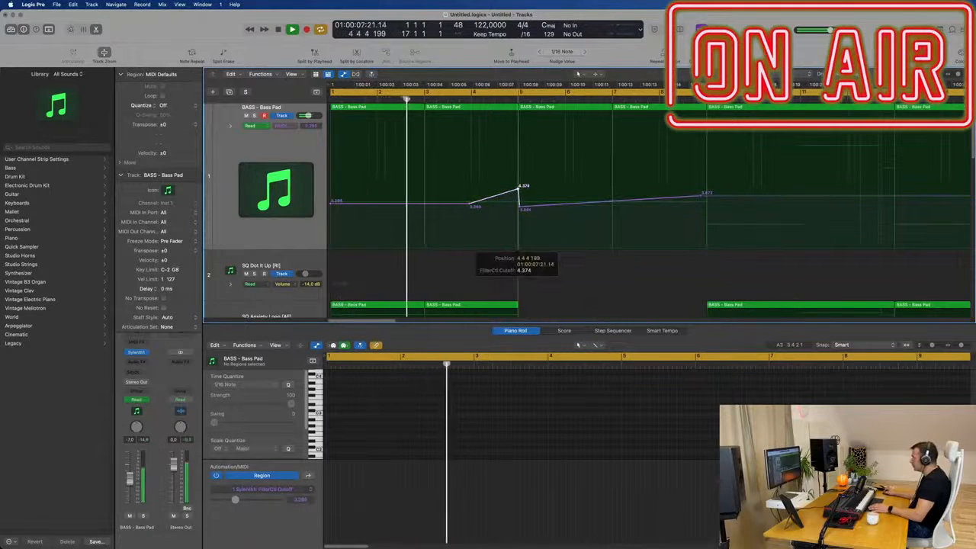
Play the intro from the start and review how the synth and pad regions are staggered across the tracks.
scroll(456, 248, "down", 3)
scroll(458, 252, "down", 1)
scroll(462, 252, "down", 4)
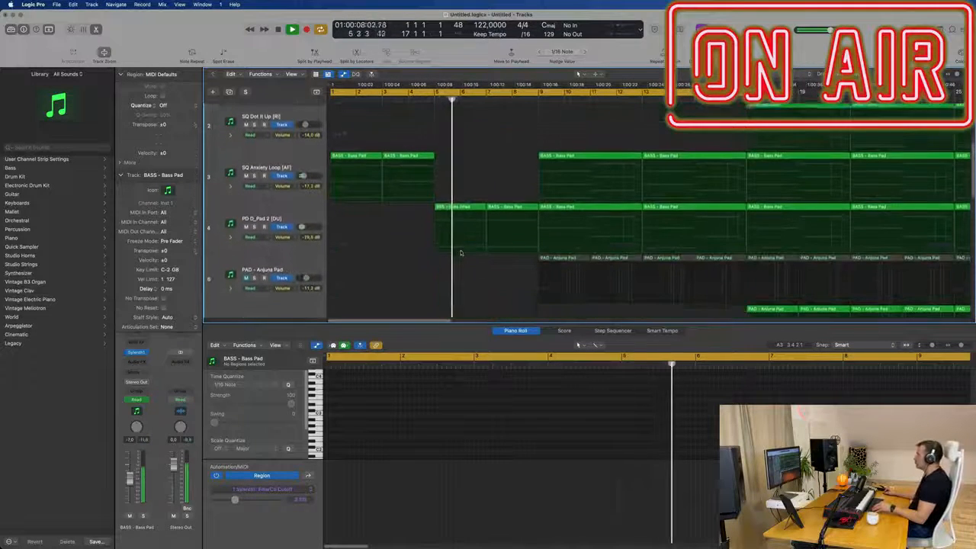
scroll(462, 253, "down", 2)
scroll(461, 252, "down", 2)
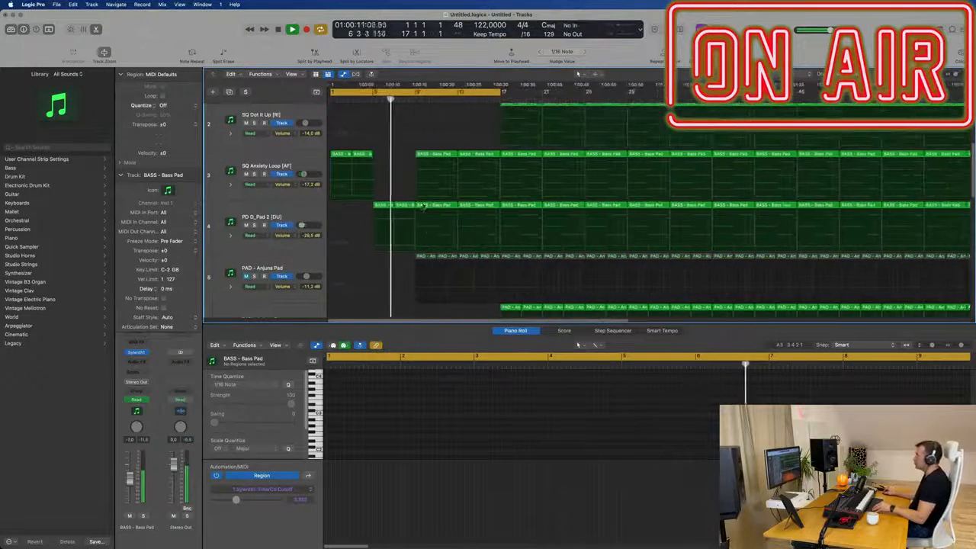
scroll(419, 210, "up", 3)
scroll(408, 138, "down", 1)
key("Return")
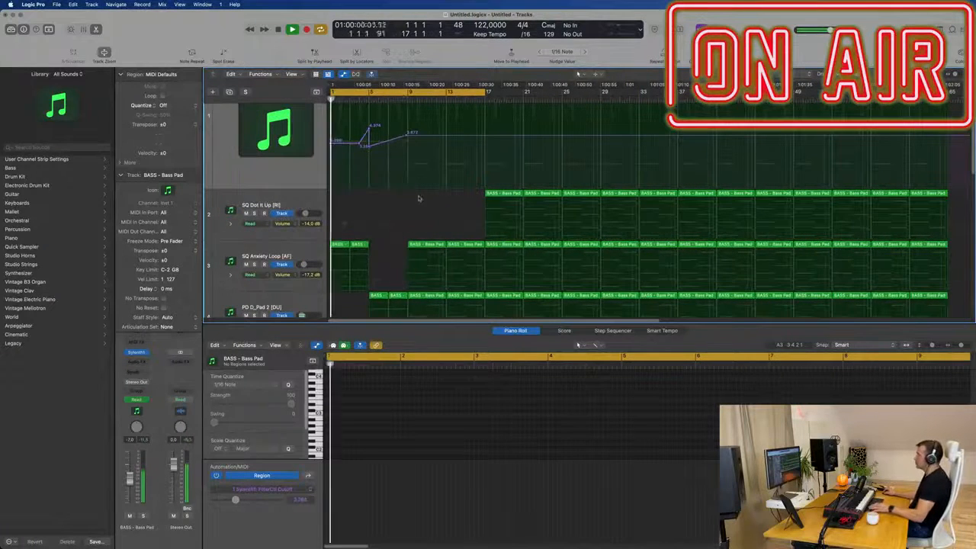
scroll(455, 143, "up", 2)
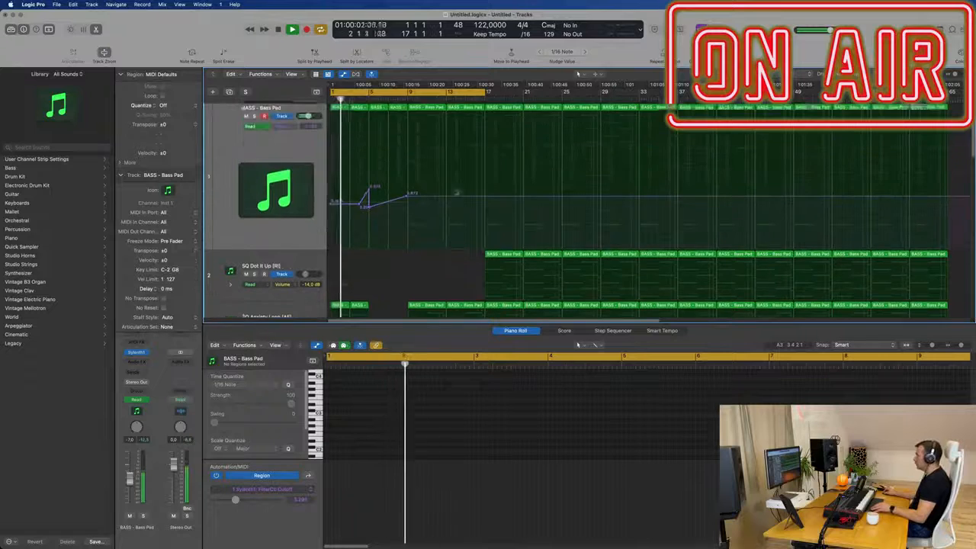
Replace the bass regions in bars 9 to 16 with a copy of bars 1 to 8, including their cutoff automation.
left_click(420, 108)
key("Delete")
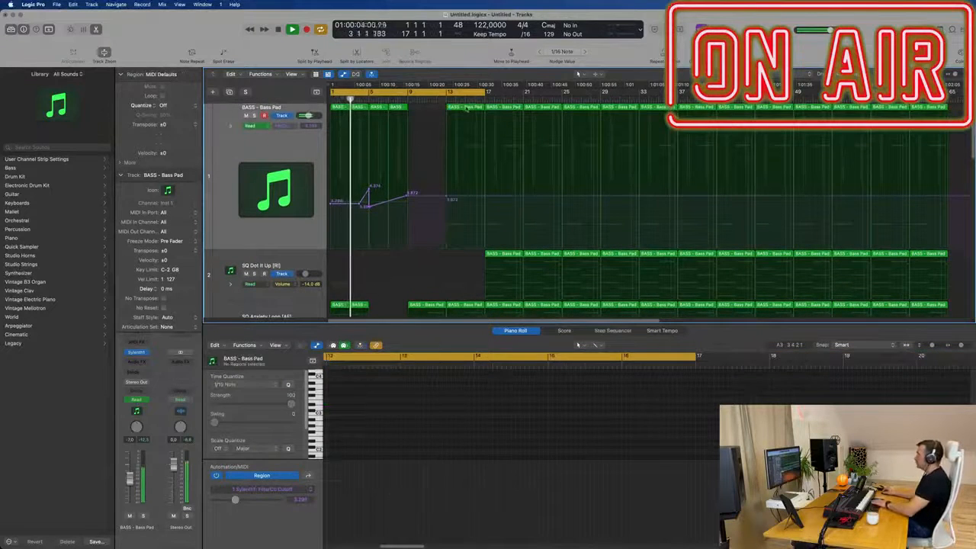
left_click(272, 109)
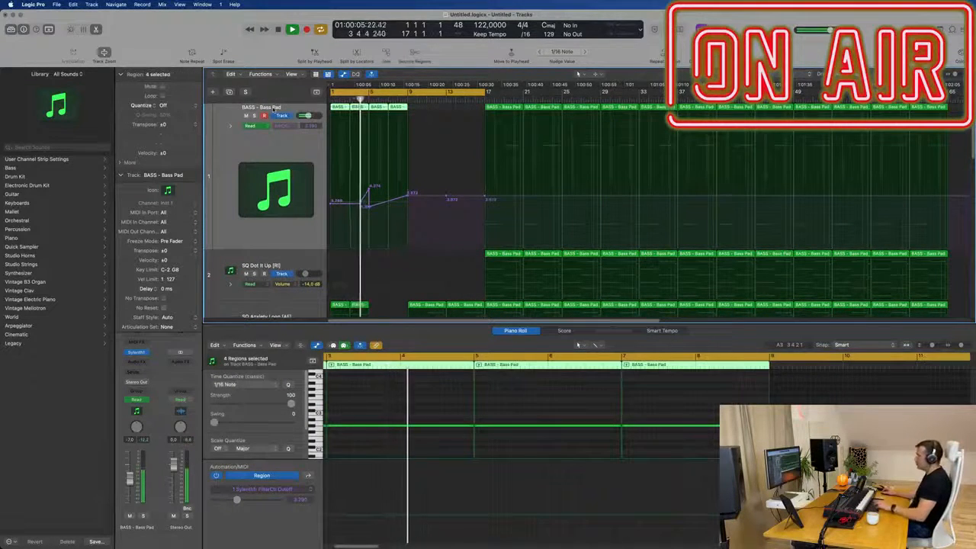
scroll(414, 223, "down", 3)
key("super+Left")
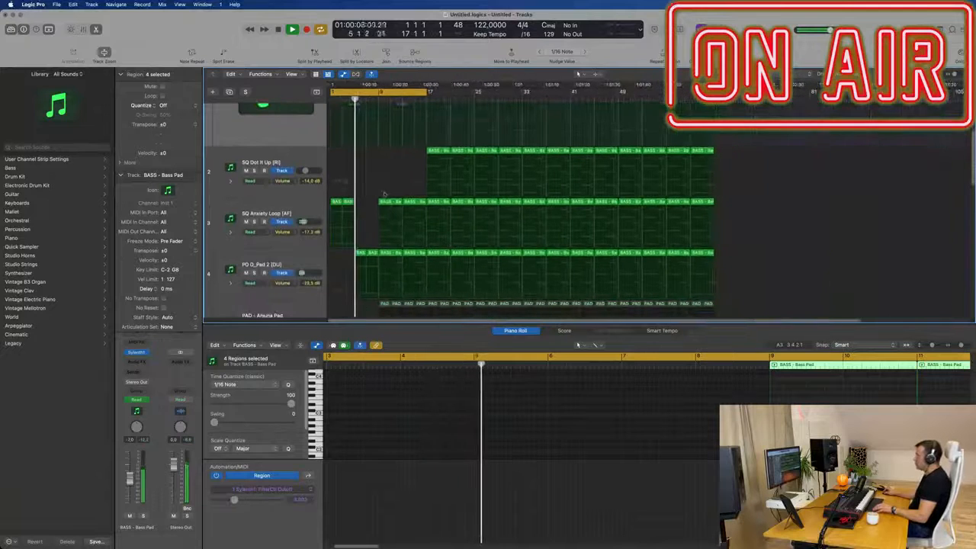
Collapse the tracks below the bass and delete the SQ Anxiety Loop regions in bars 9 to 16.
left_click(354, 195)
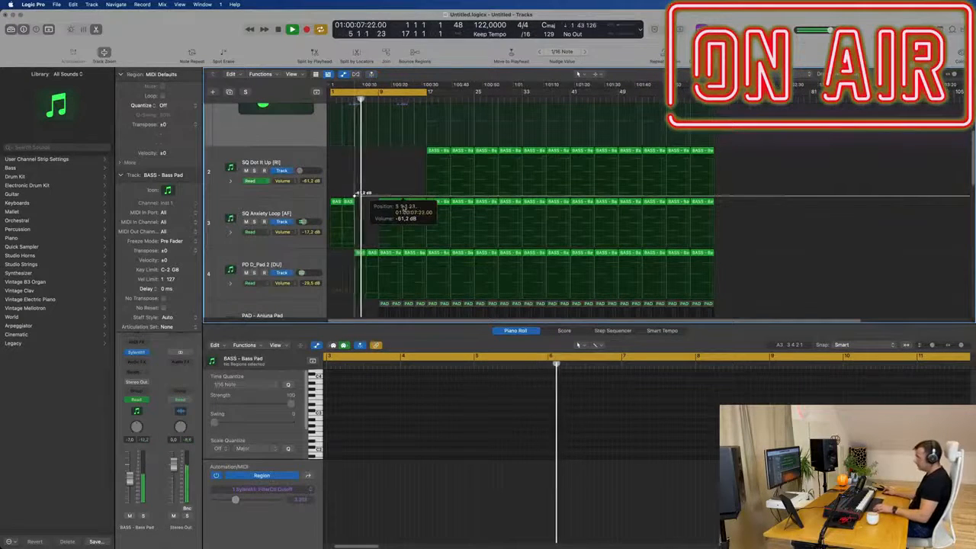
key("super+Up")
scroll(385, 190, "up", 5)
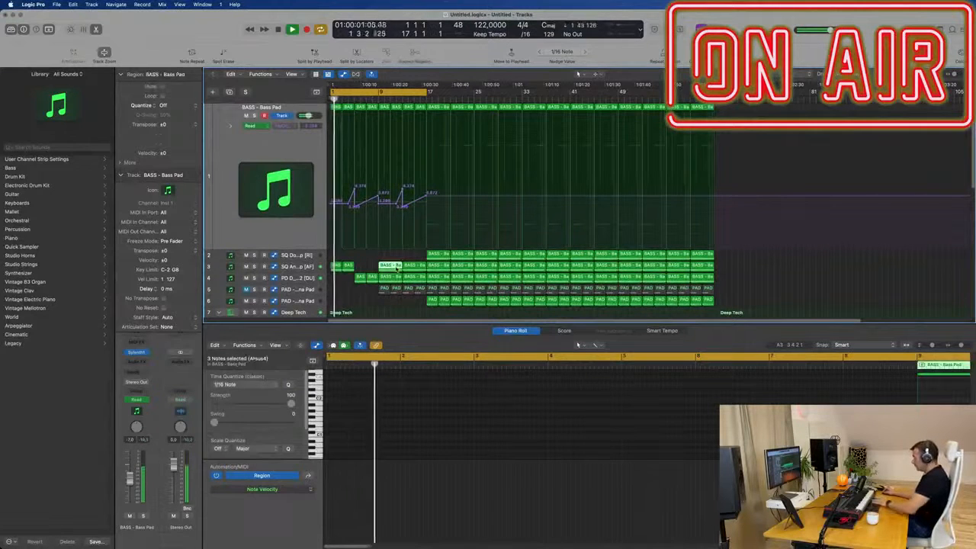
Delete the two PD D_Pad 2 regions covering bars 9 to 16.
left_click(297, 277)
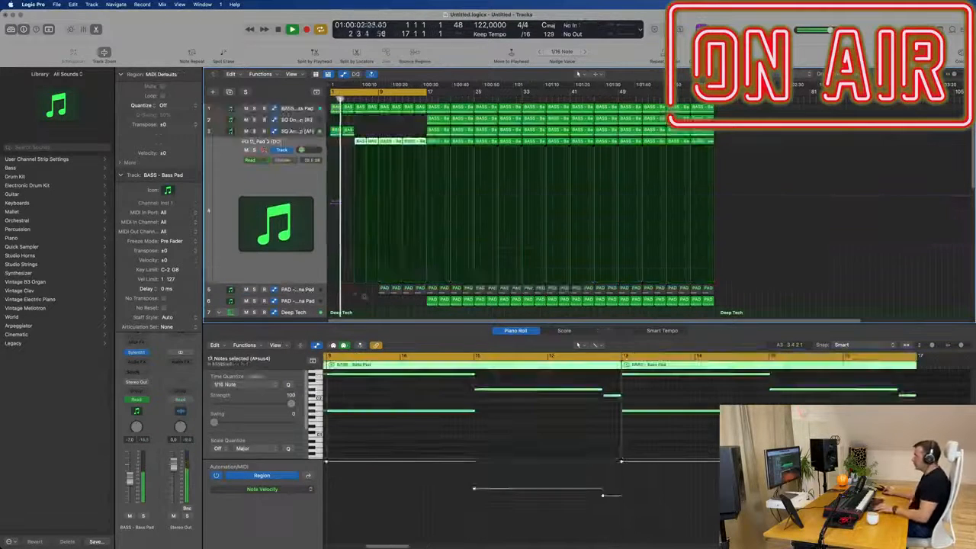
scroll(564, 200, "up", 8)
scroll(556, 177, "down", 1)
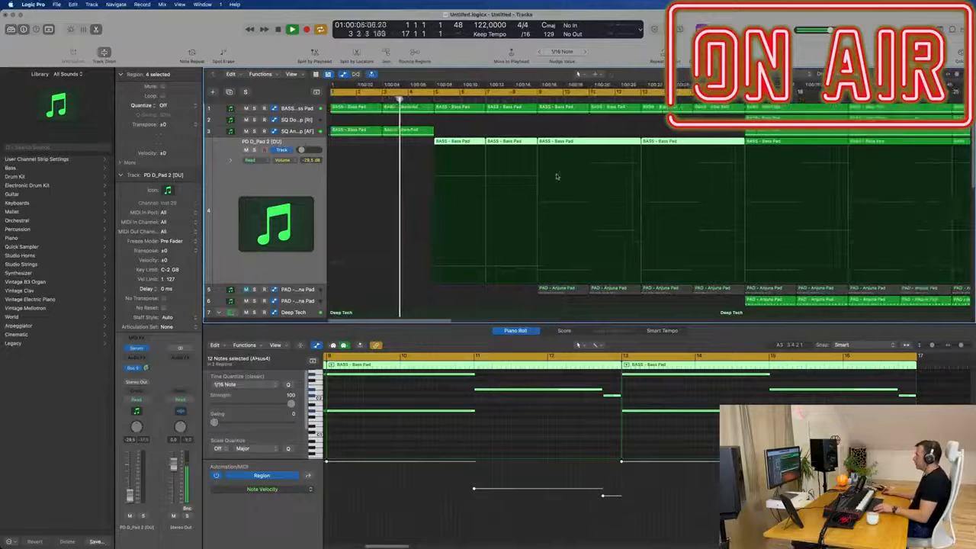
left_click(604, 143)
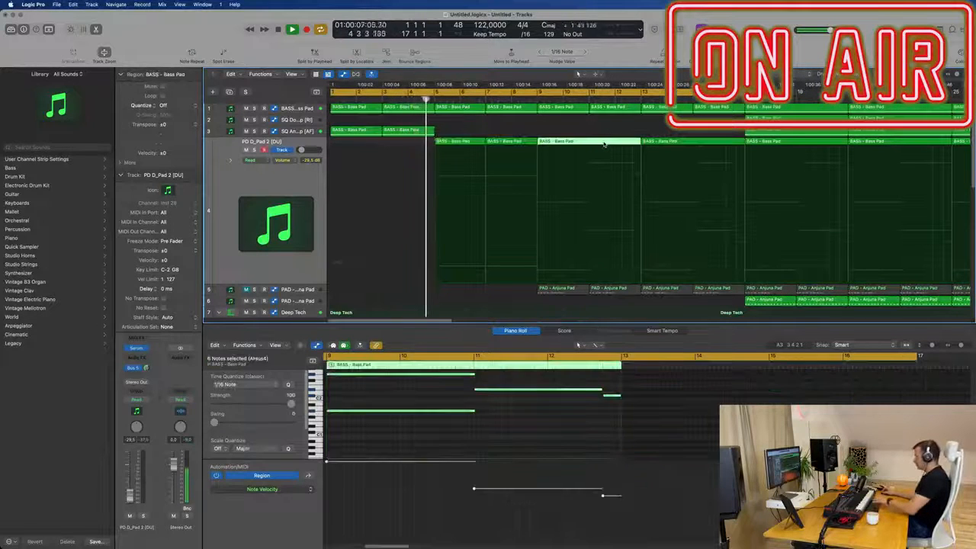
key("BackSpace")
left_click(680, 144)
key("BackSpace")
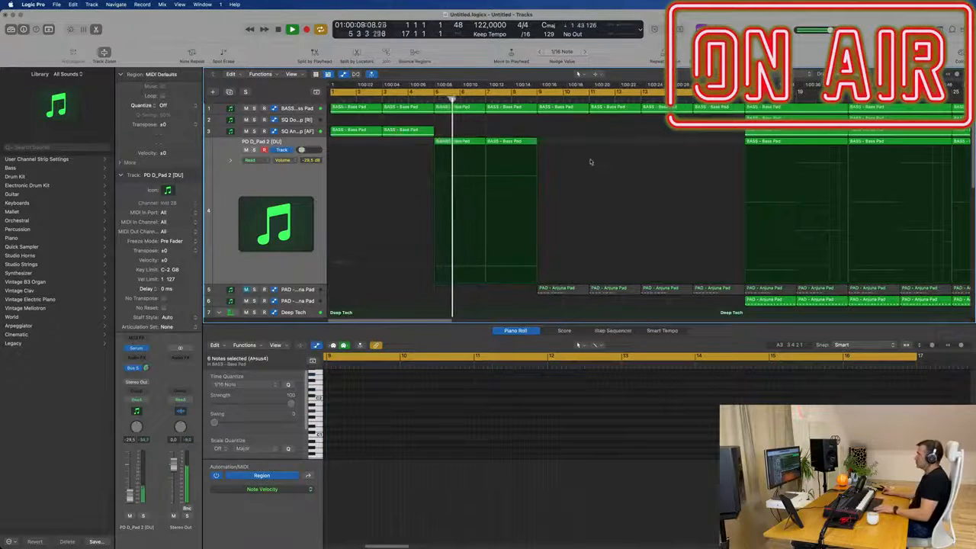
Unmute the first Anjuna Pad track and delete its regions in bars 9 to 16.
scroll(582, 161, "down", 2)
key("super+Left")
key("super+Left")
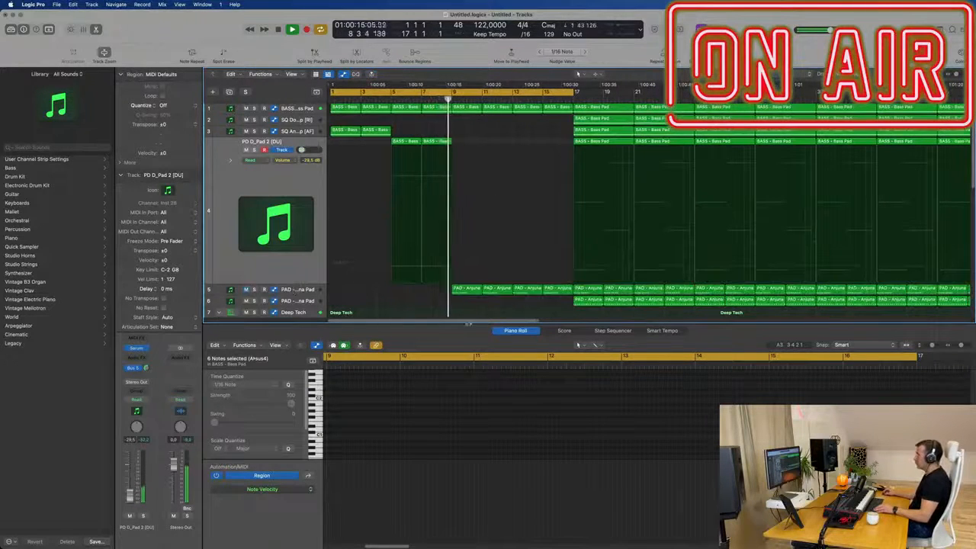
key("super+Left")
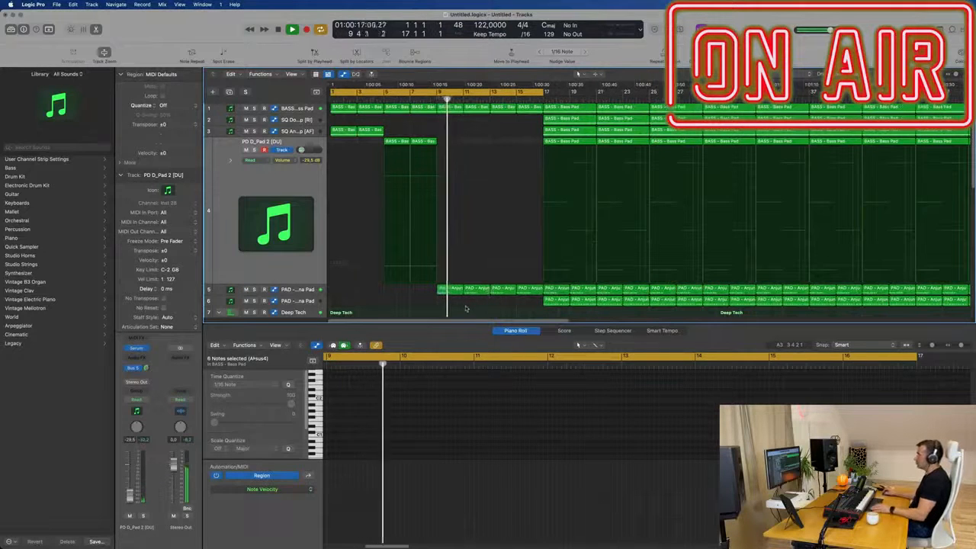
key("Return")
left_click_drag(437, 296, 527, 289)
key("BackSpace")
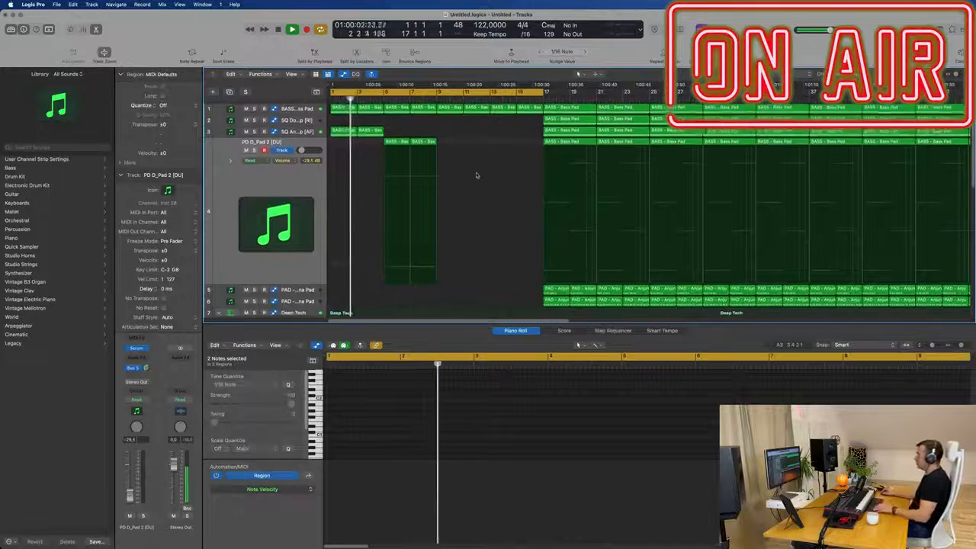
Copy the SQ Anxiety Loop regions from bars 1 to 4 and the PD D_Pad 2 regions from bars 5 to 8 to bar 9.
scroll(477, 175, "down", 2)
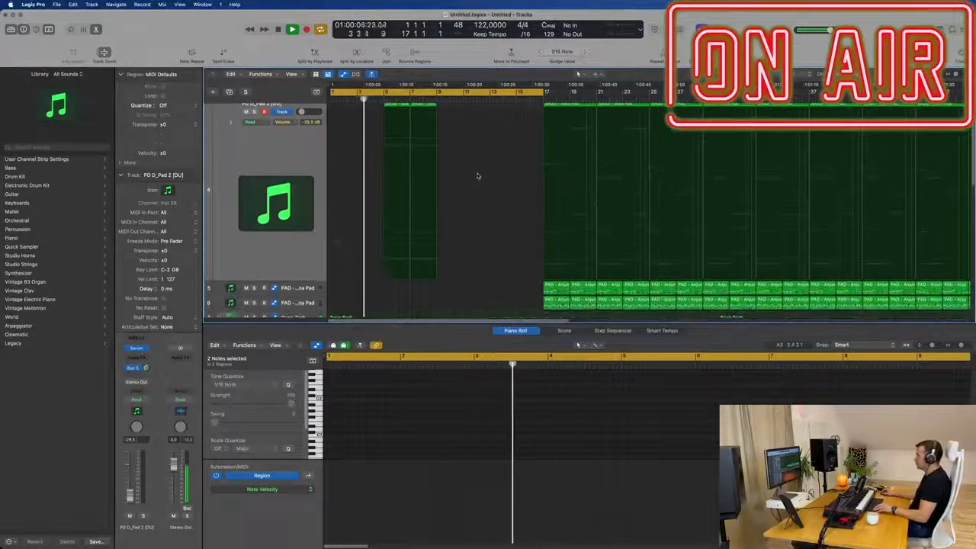
scroll(474, 174, "up", 2)
left_click_drag(416, 142, 446, 144)
scroll(446, 144, "down", 3)
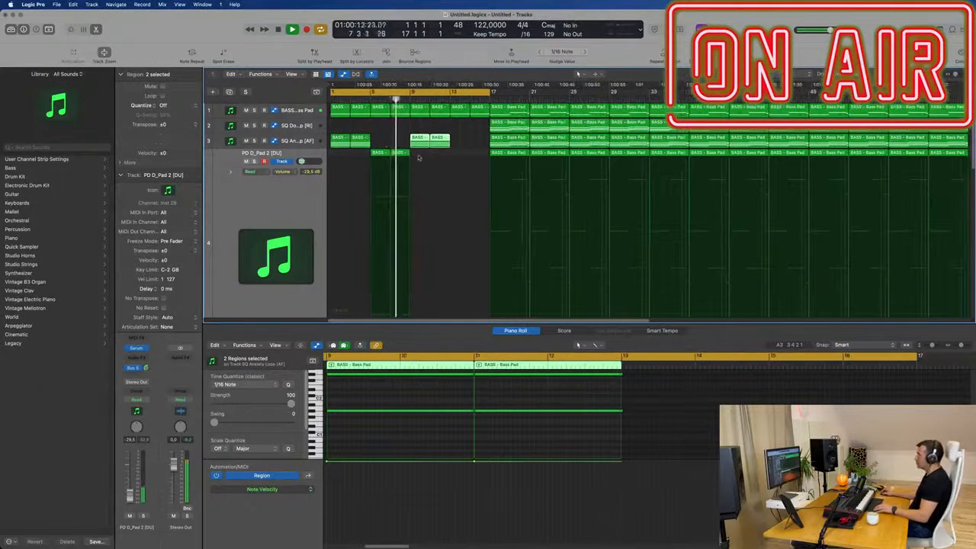
left_click(379, 154)
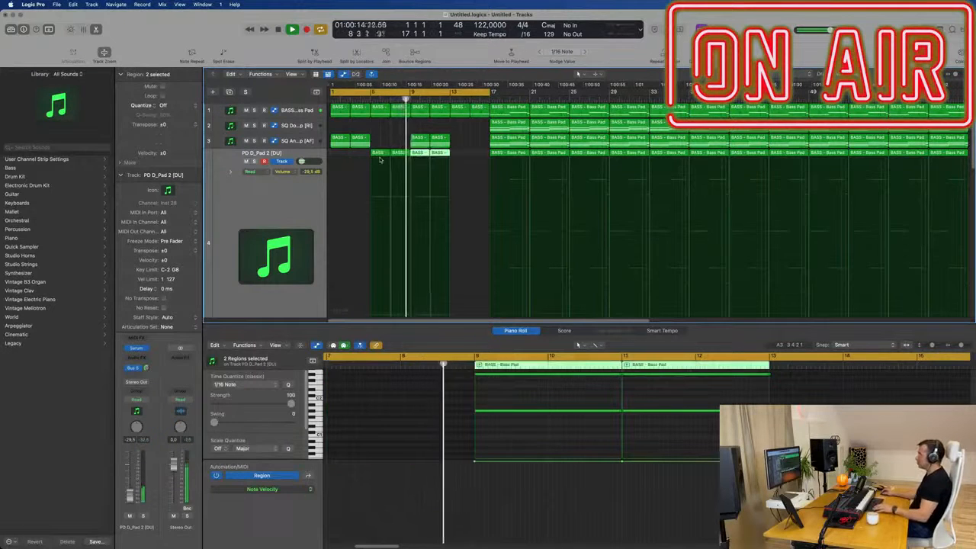
Examine the bass track's repeated cutoff automation curve around bars 9 to 17 during playback.
left_click(292, 113)
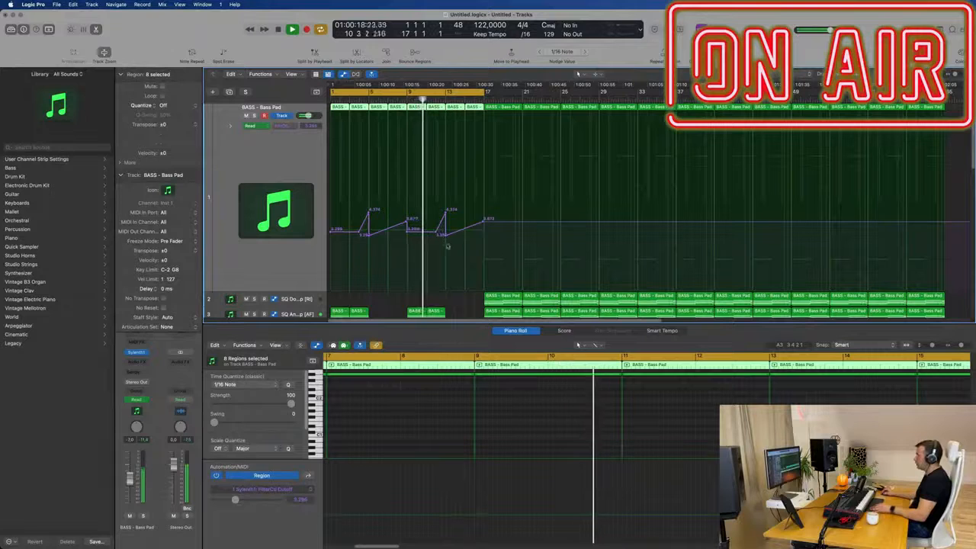
scroll(470, 249, "up", 3)
scroll(470, 249, "down", 2)
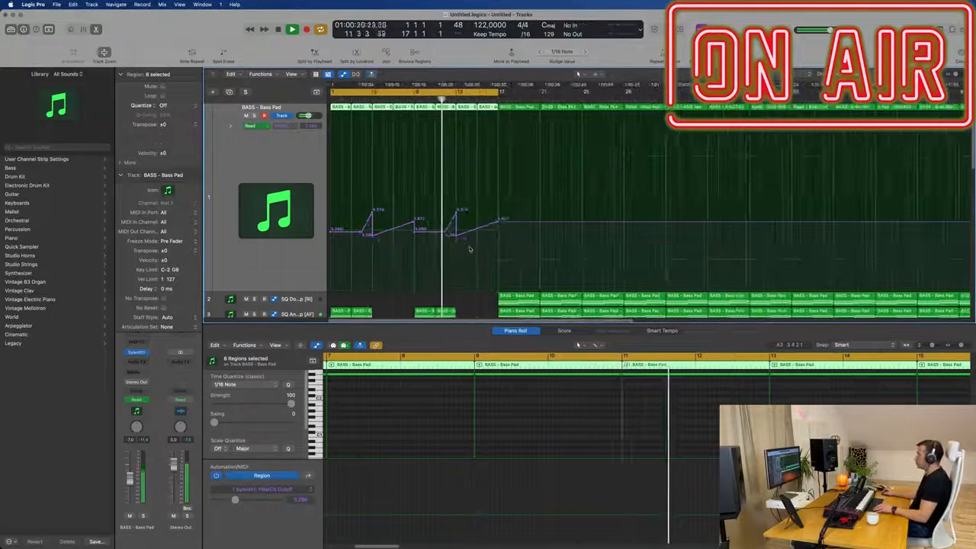
scroll(470, 250, "up", 3)
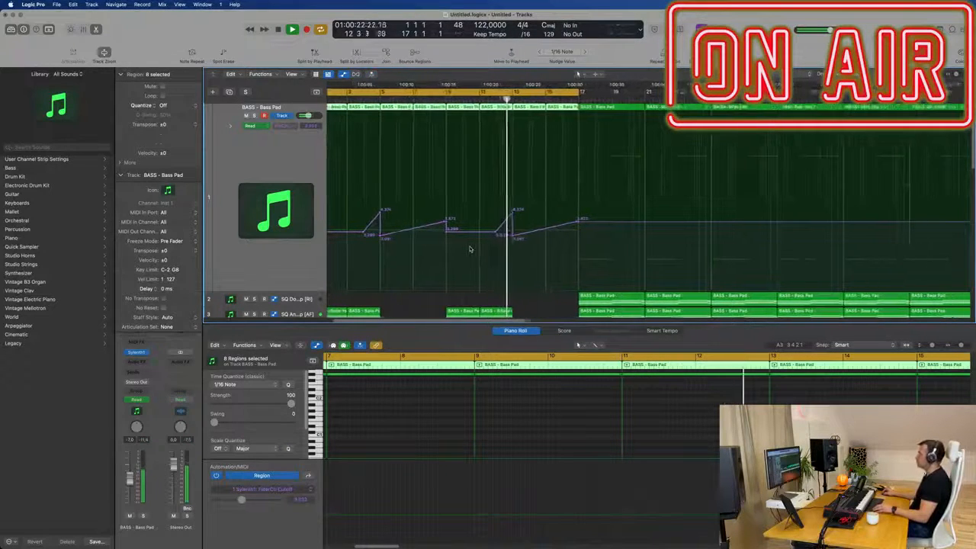
scroll(471, 248, "down", 2)
scroll(525, 248, "up", 3)
scroll(523, 245, "right", 1)
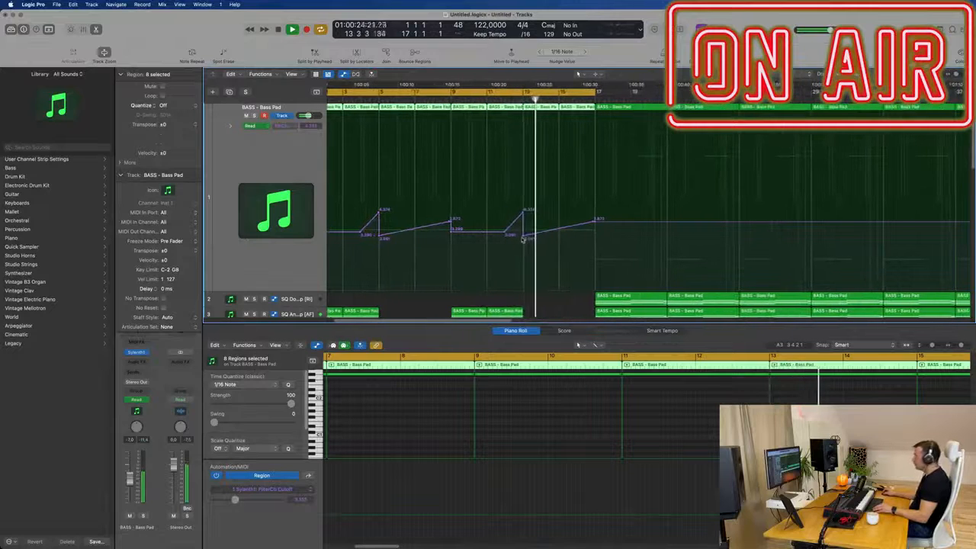
left_click(523, 238)
Extend the cycle range to about bar 24 and select the bass track's regions inside it.
scroll(524, 240, "down", 5)
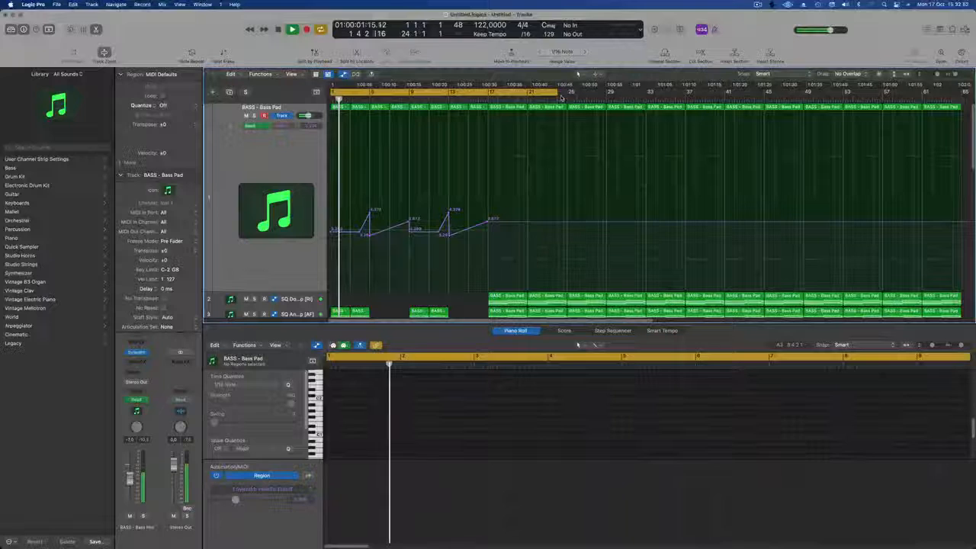
left_click(282, 160)
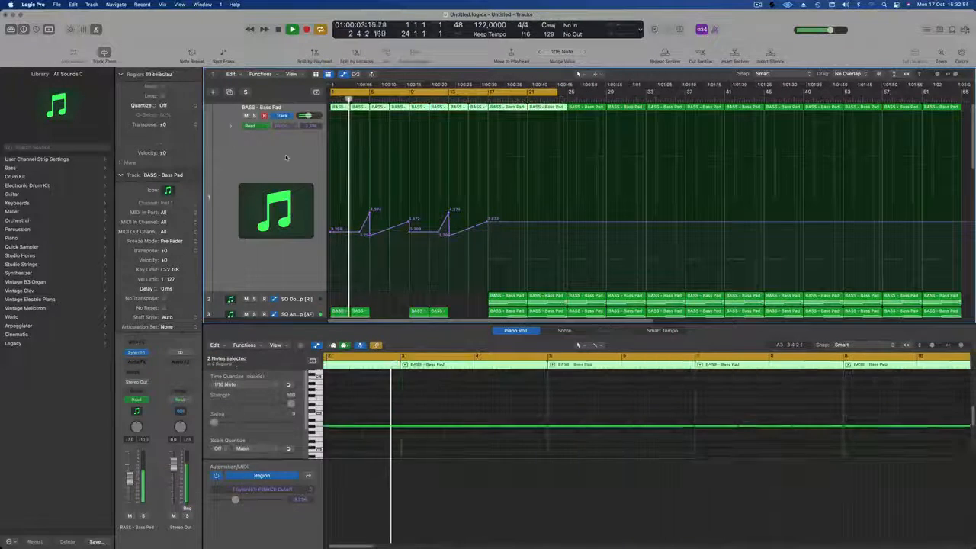